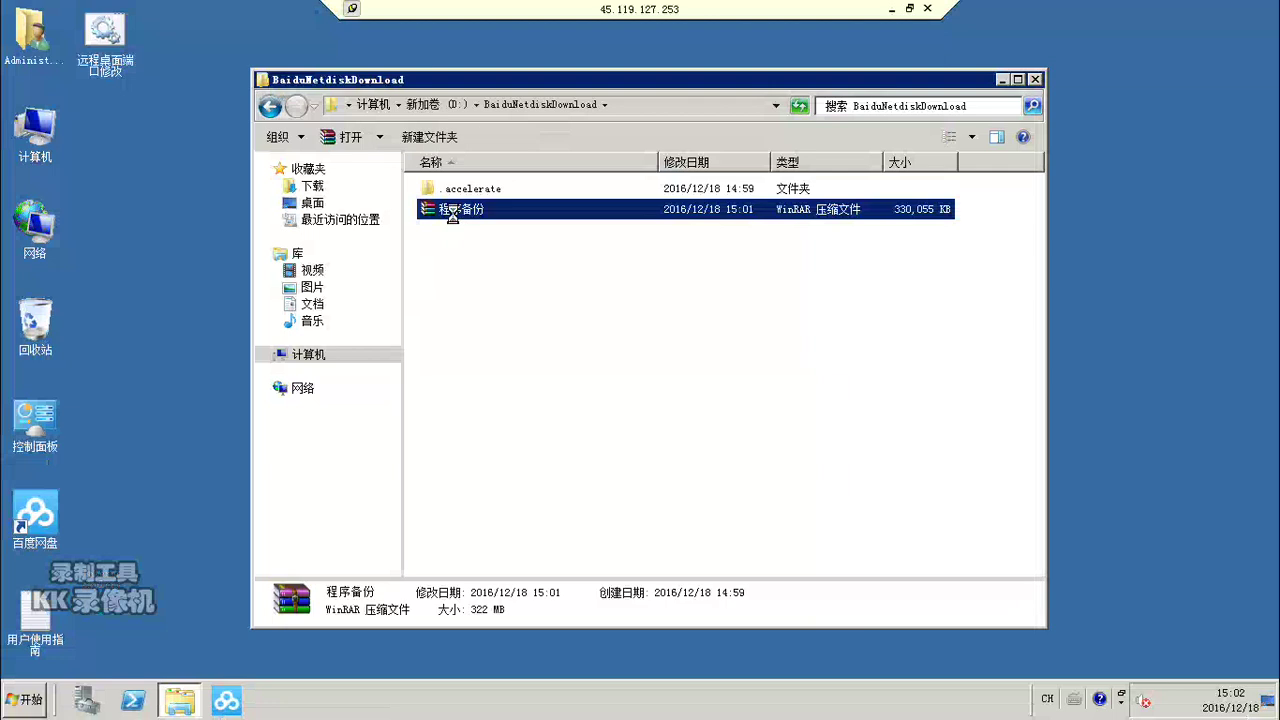
# Step: Extract 程序备份.rar to a new 程序备份 folder in D:\BaiduNetdiskDownload
pyautogui.rightClick(453, 214)
pyautogui.click(483, 292)
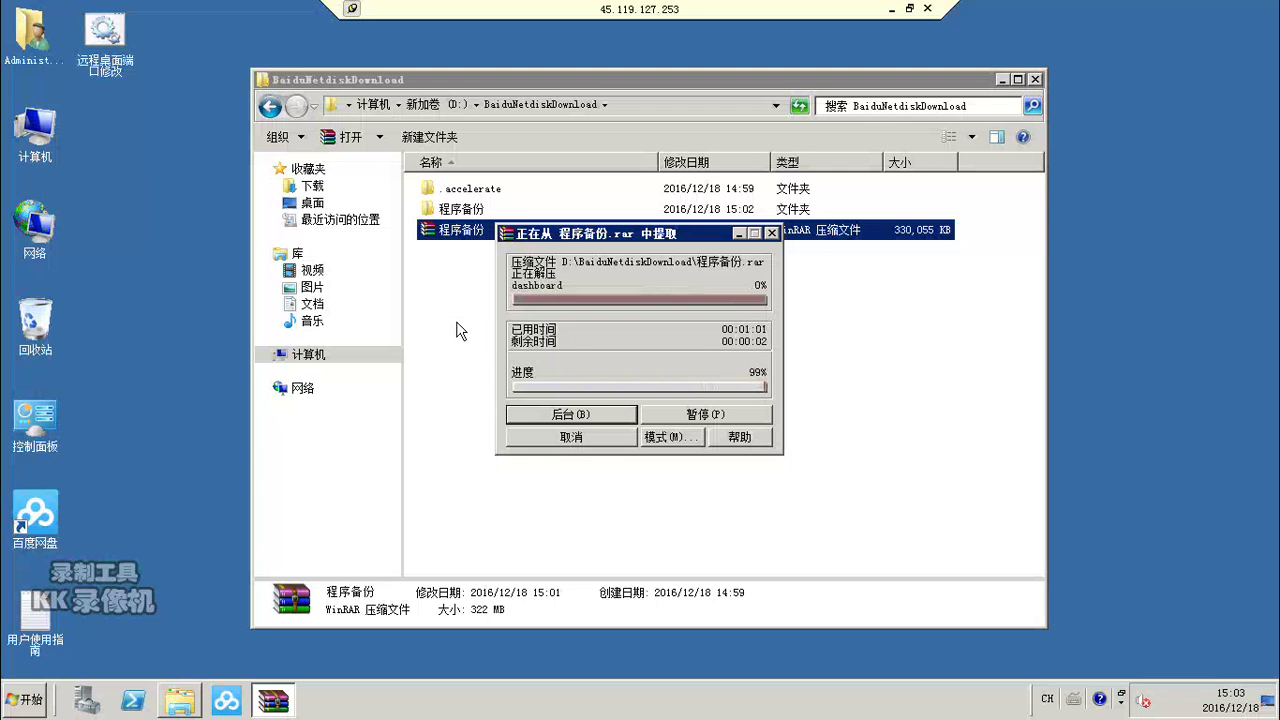
# Step: In 程序备份\程序备份, extract apache-tomcat-8.0.29.rar into an apache-tomcat-8.0.29 folder
pyautogui.click(443, 212)
pyautogui.doubleClick(443, 212)
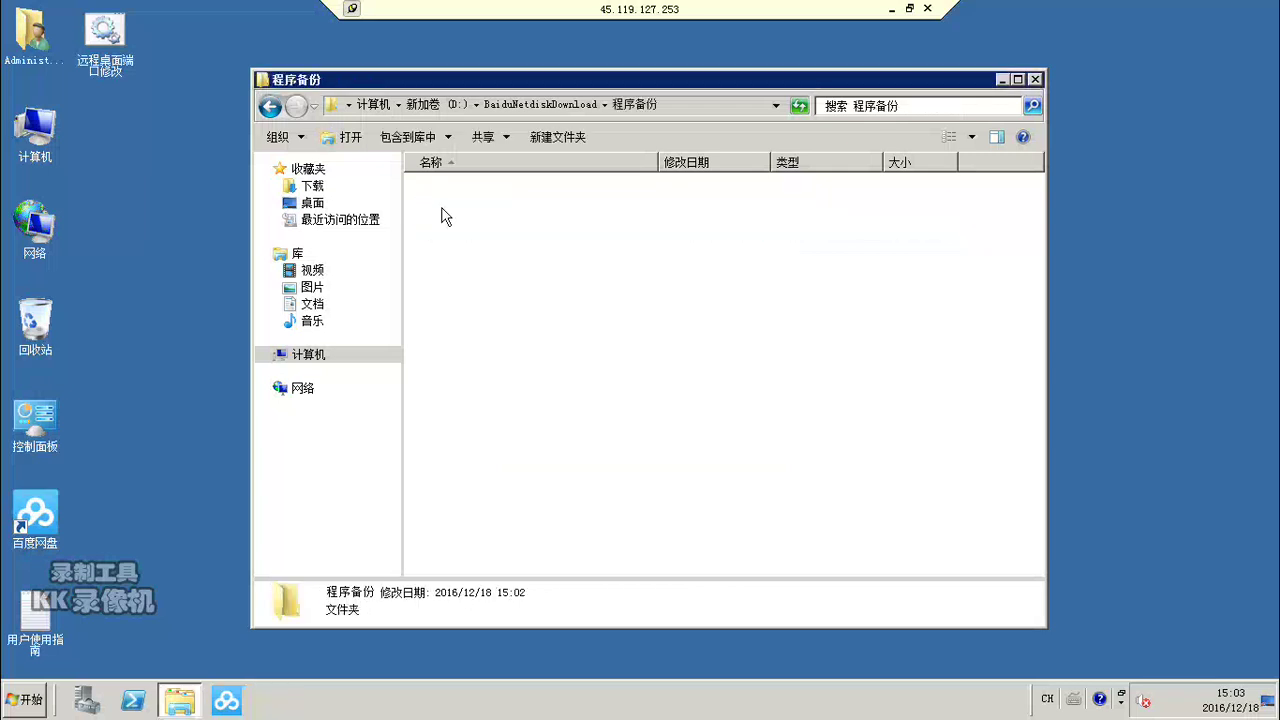
pyautogui.doubleClick(445, 189)
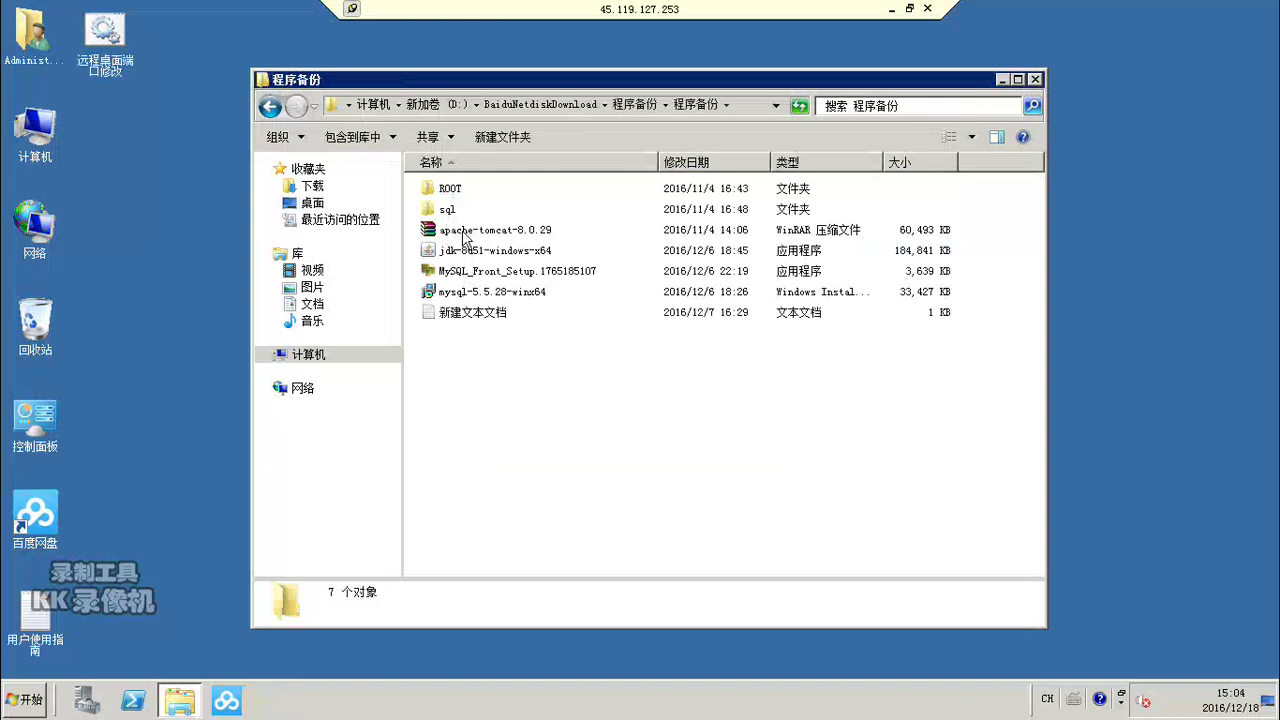
pyautogui.click(465, 237)
pyautogui.rightClick(465, 237)
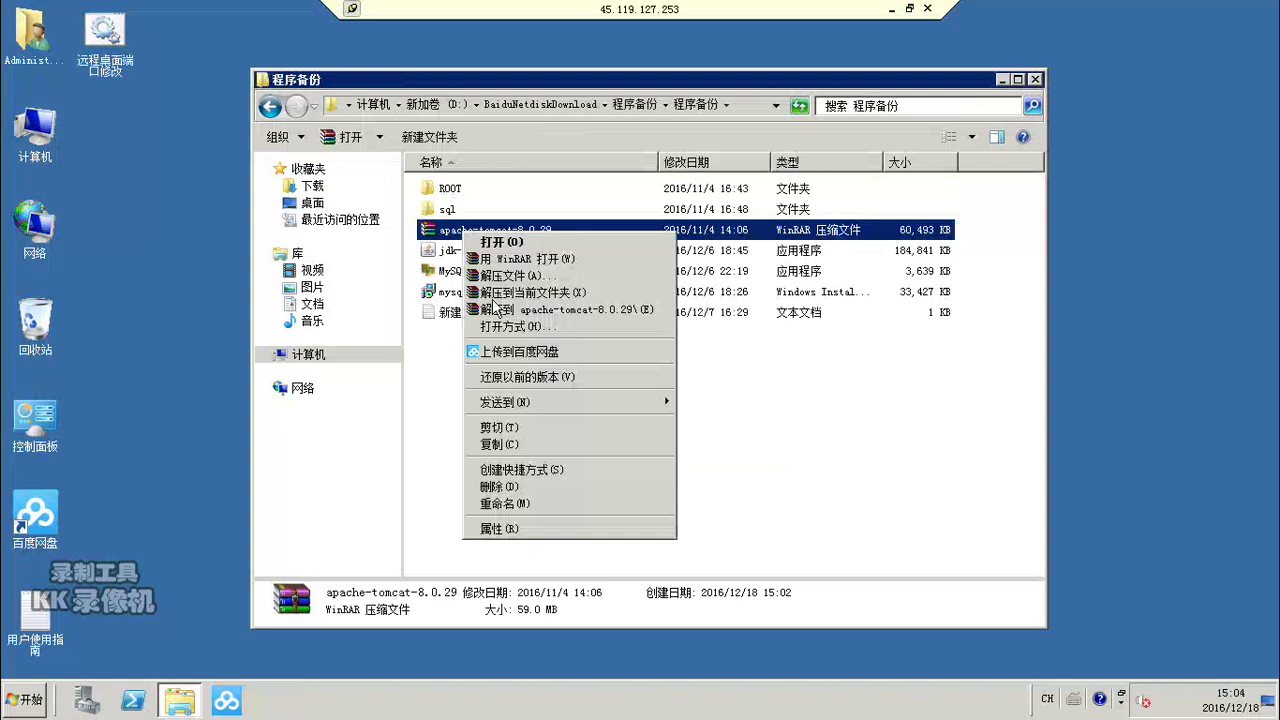
pyautogui.click(504, 310)
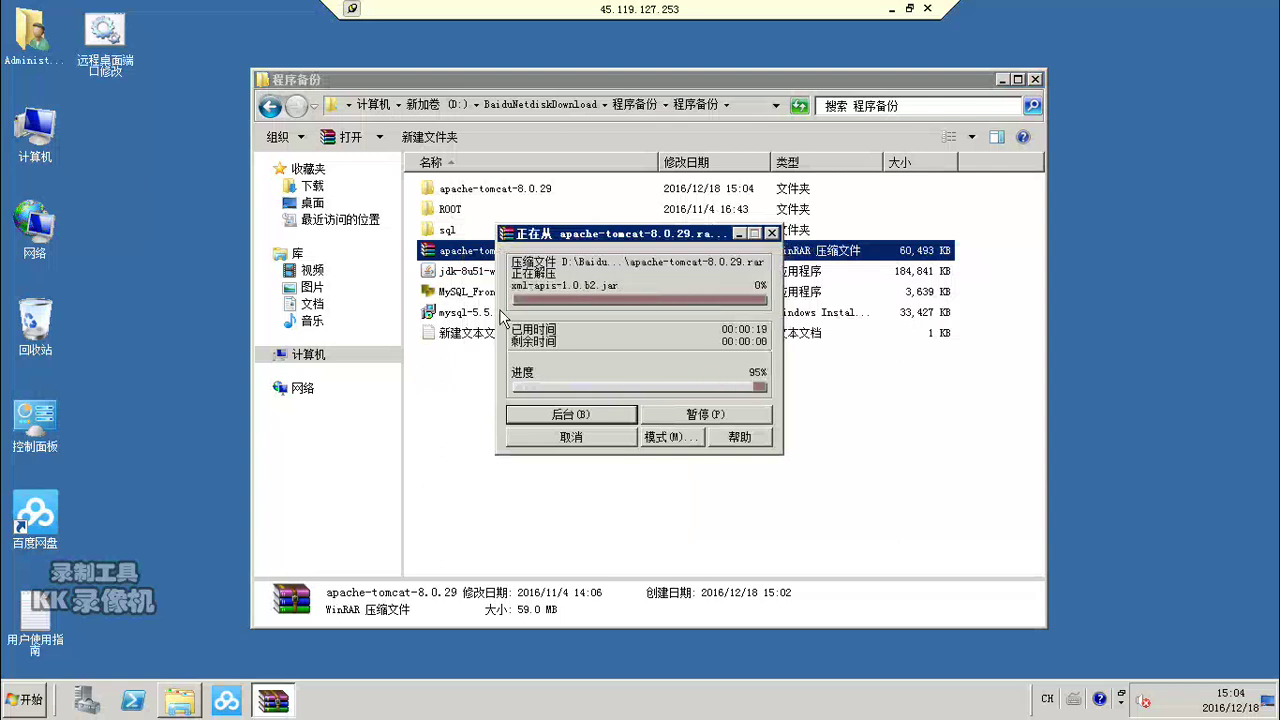
# Step: Copy the inner apache-tomcat-8.0.29 folder
pyautogui.doubleClick(462, 190)
pyautogui.doubleClick(455, 190)
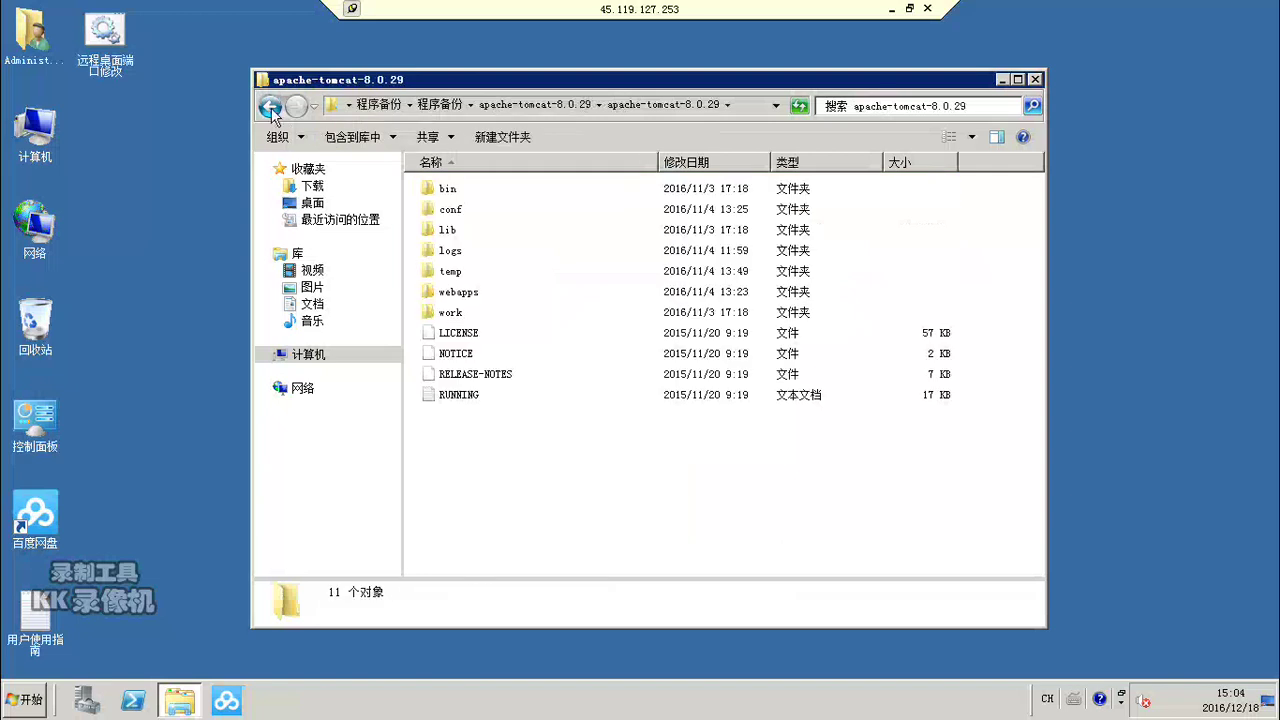
pyautogui.click(269, 105)
pyautogui.rightClick(457, 195)
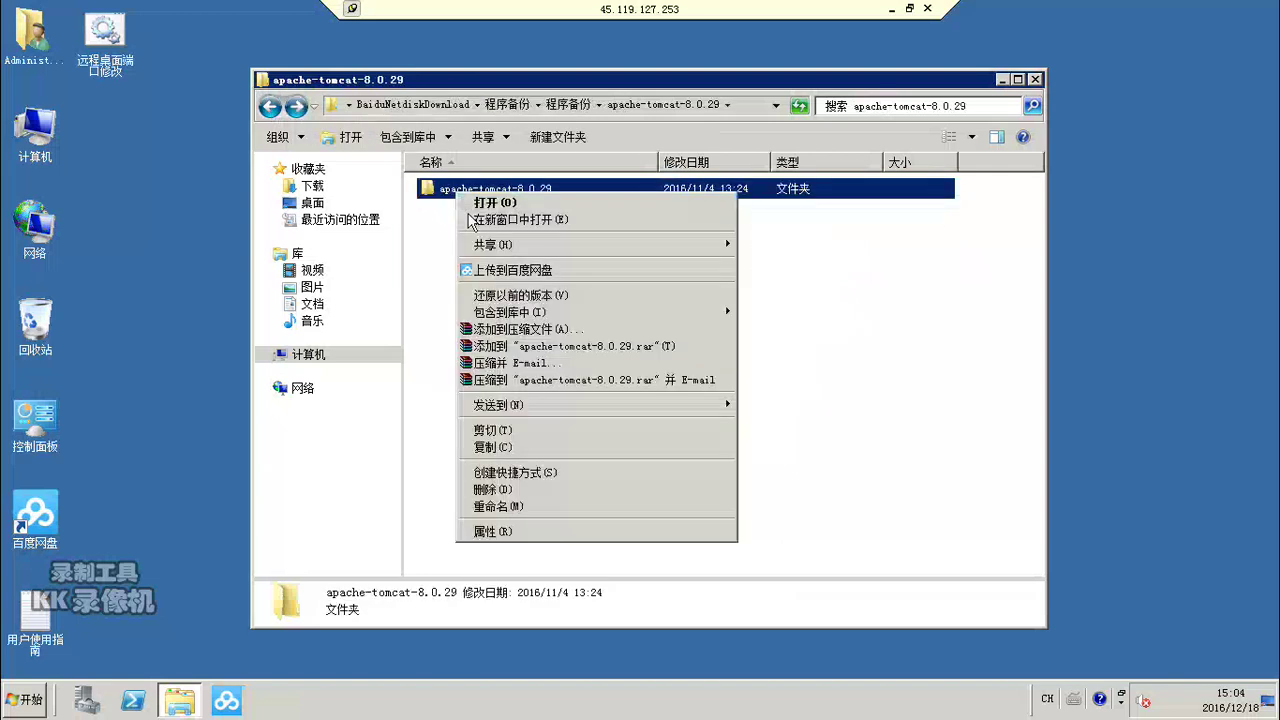
pyautogui.click(500, 447)
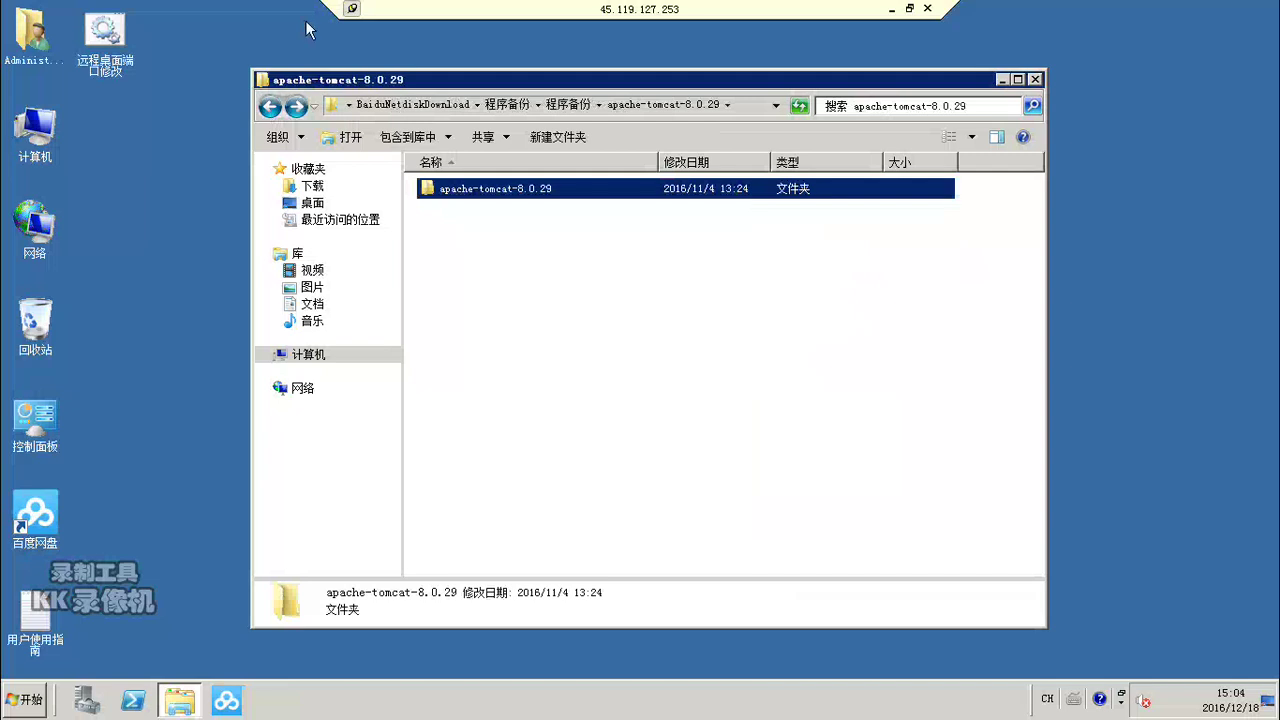
# Step: Paste the copied Tomcat folder into the root of drive D:
pyautogui.click(269, 105)
pyautogui.click(269, 106)
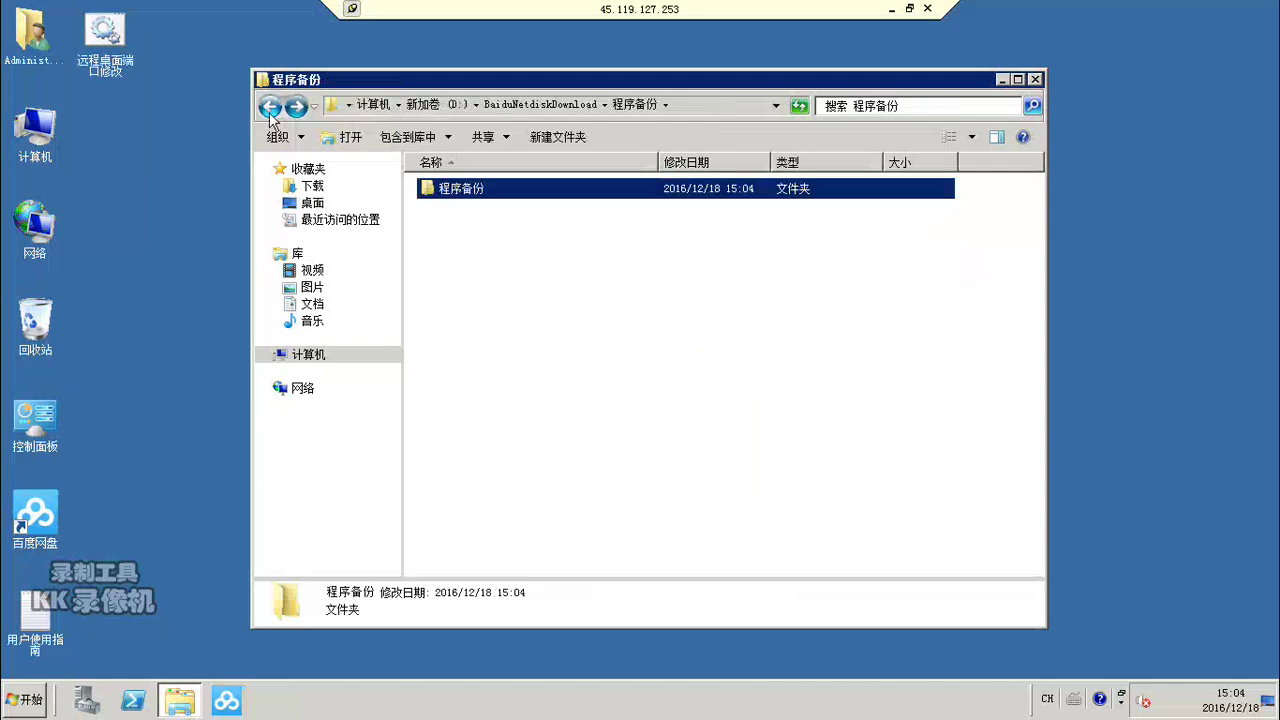
pyautogui.click(269, 107)
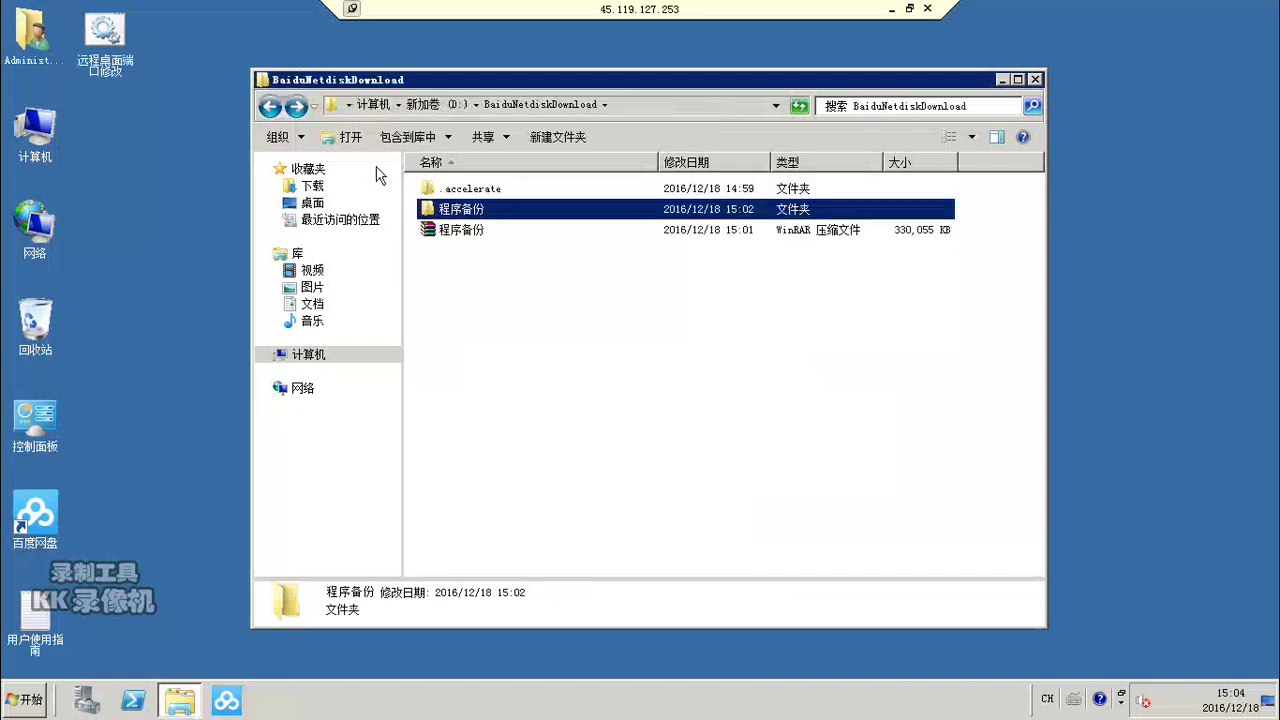
pyautogui.click(269, 106)
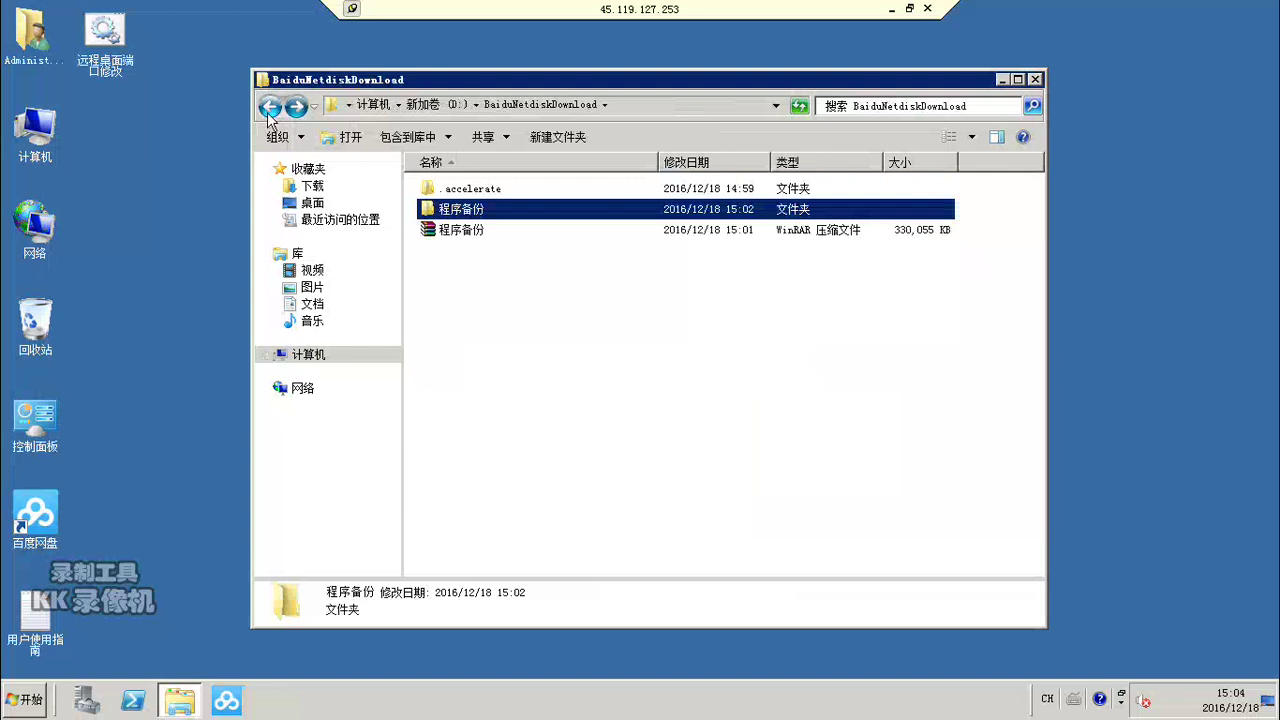
pyautogui.rightClick(471, 302)
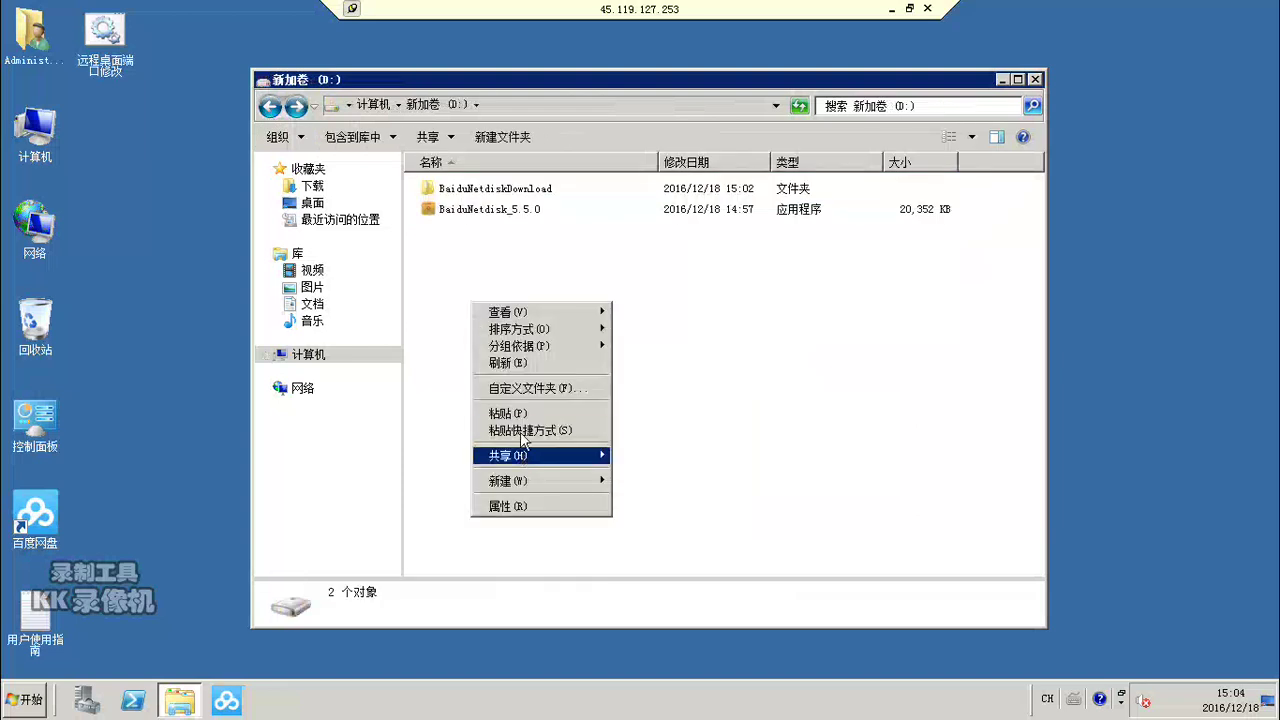
pyautogui.click(521, 414)
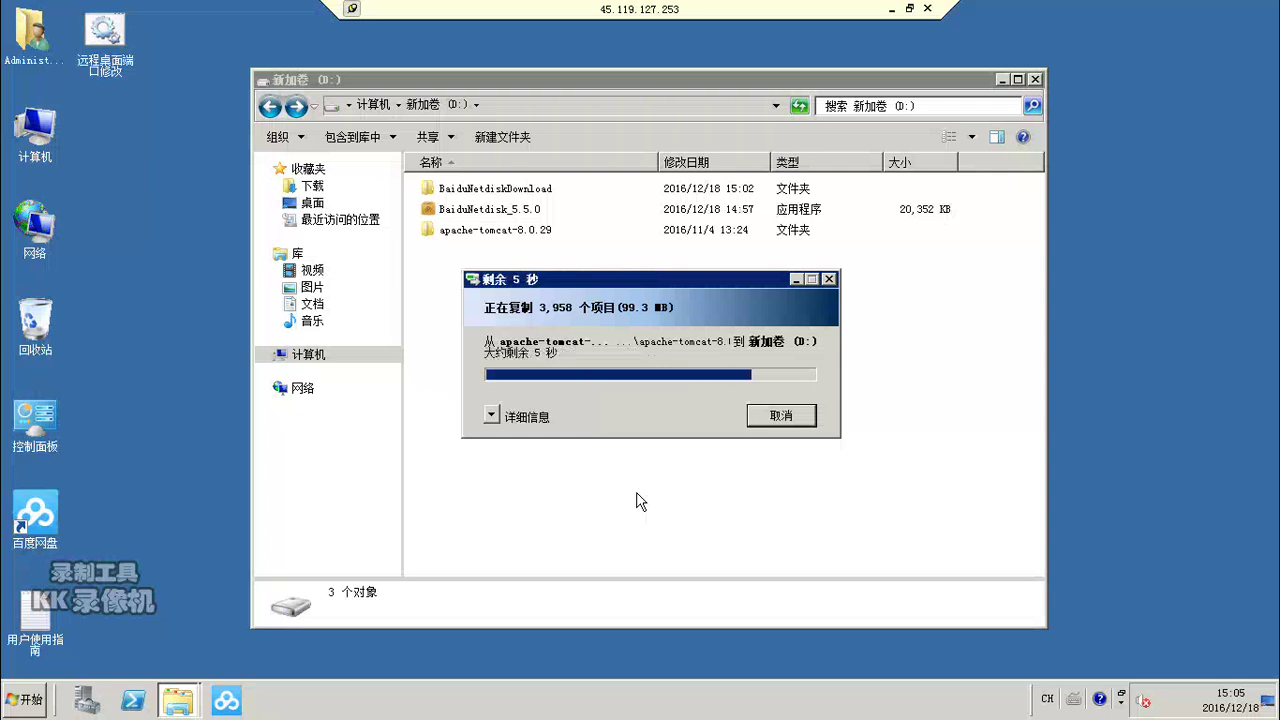
# Step: Rename the pasted apache-tomcat-8.0.29 folder on D: to tomcat-8
pyautogui.click(503, 238)
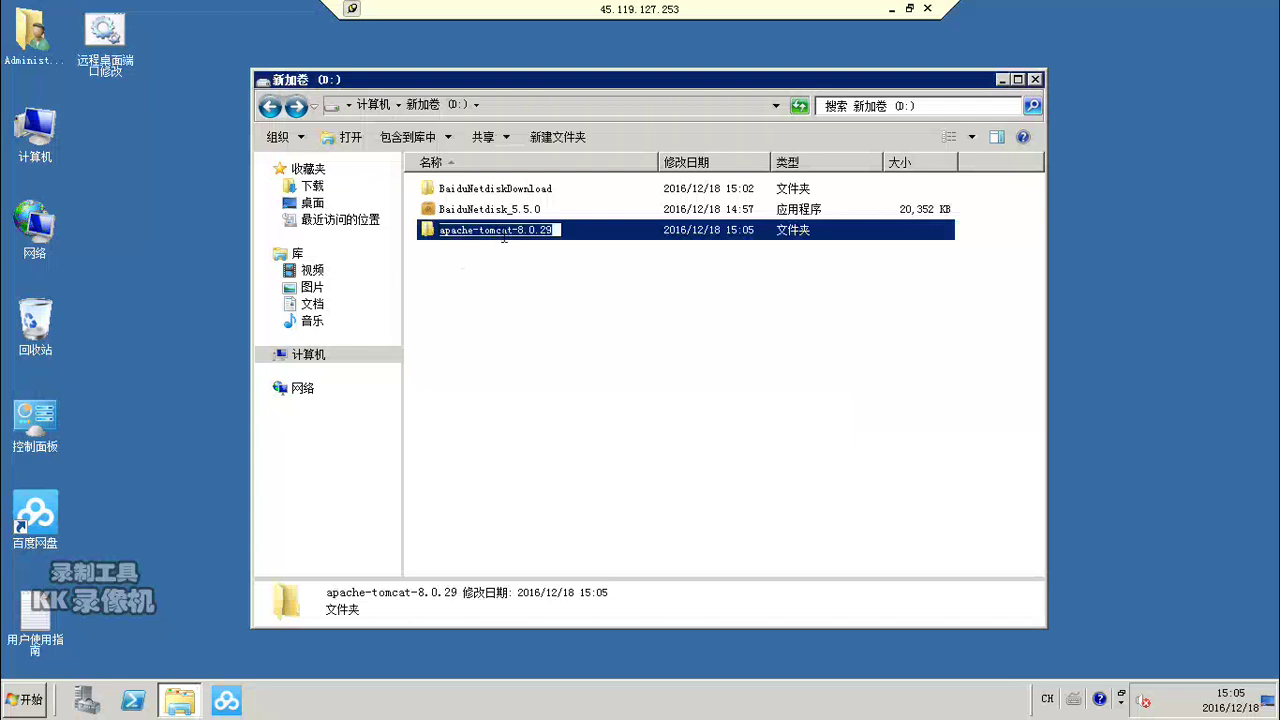
pyautogui.moveTo(523, 231); pyautogui.dragTo(583, 245)
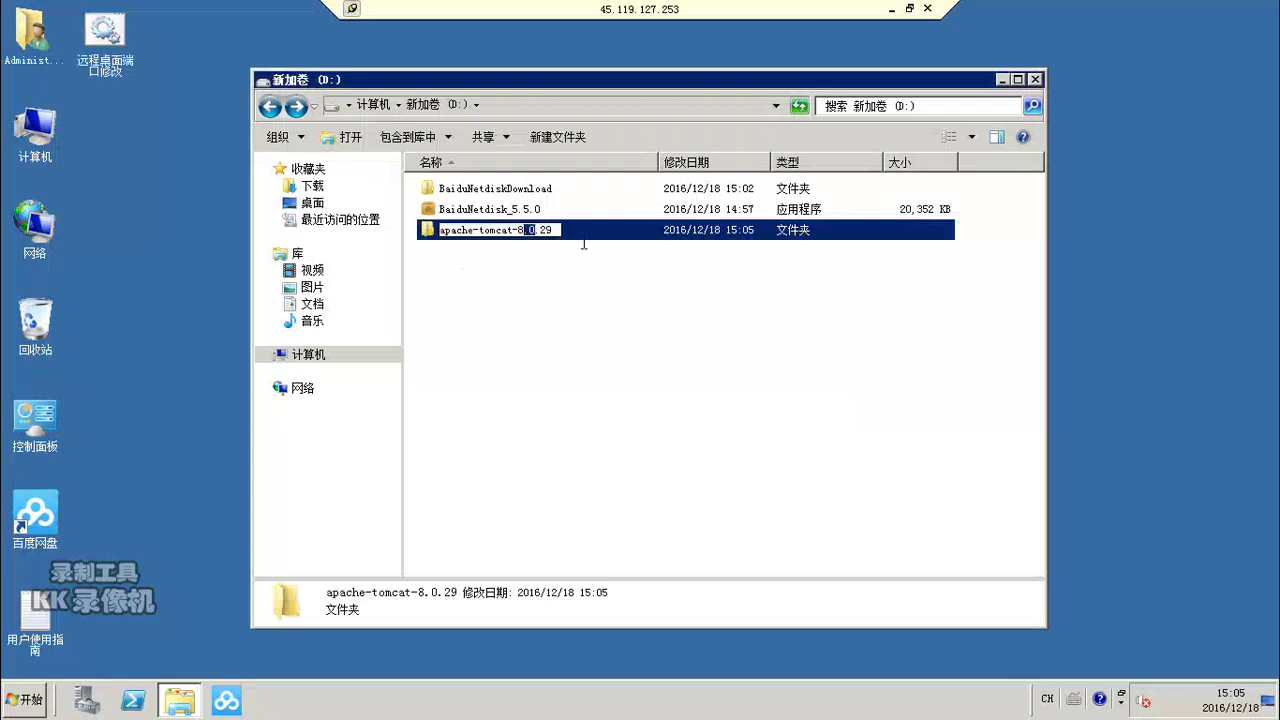
pyautogui.press('BackSpace')
pyautogui.moveTo(478, 231); pyautogui.dragTo(360, 210)
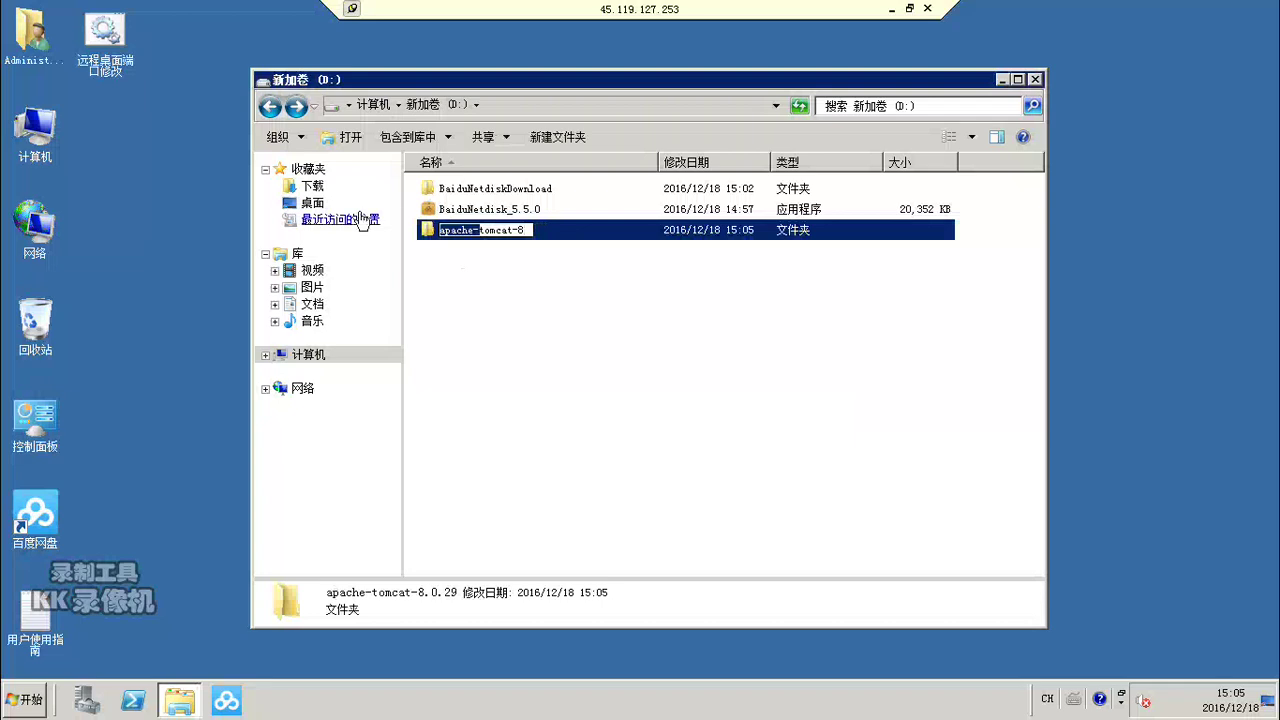
pyautogui.press('BackSpace')
pyautogui.click(473, 259)
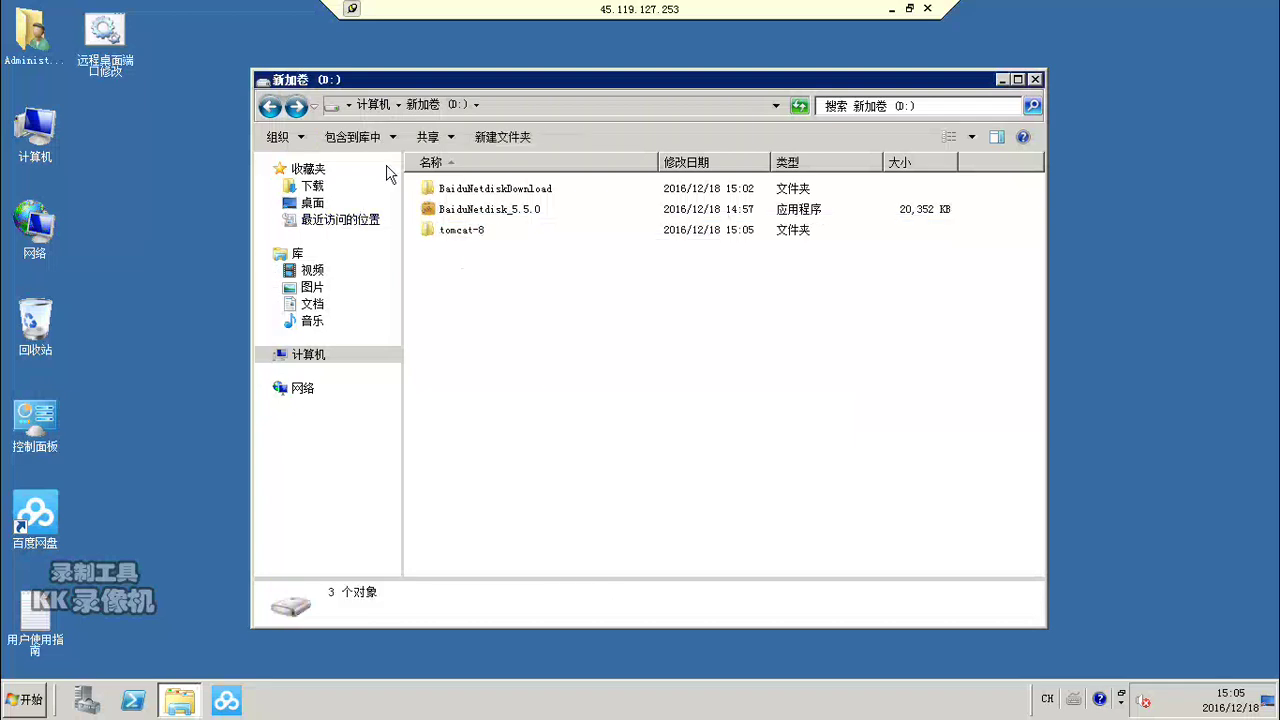
pyautogui.doubleClick(450, 190)
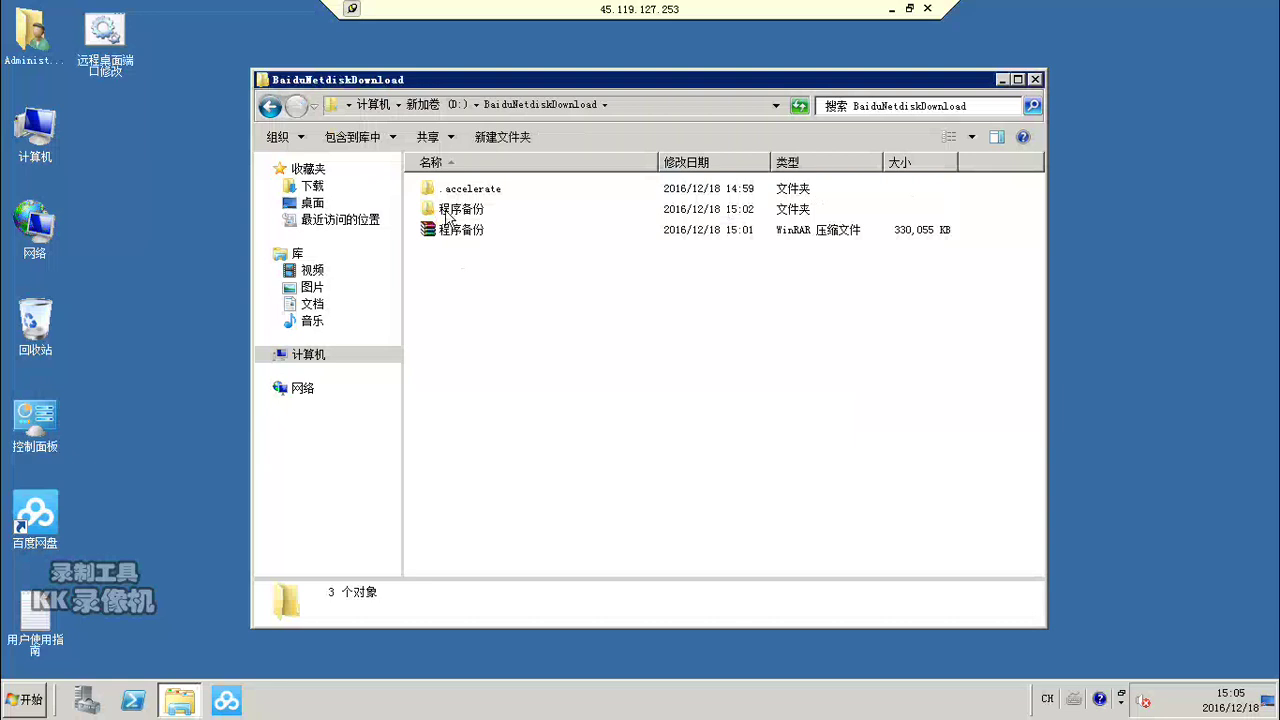
# Step: Launch jdk-8u51-windows-x64 from the BaiduNetdiskDownload\程序备份\程序备份 folder
pyautogui.doubleClick(446, 211)
pyautogui.doubleClick(455, 200)
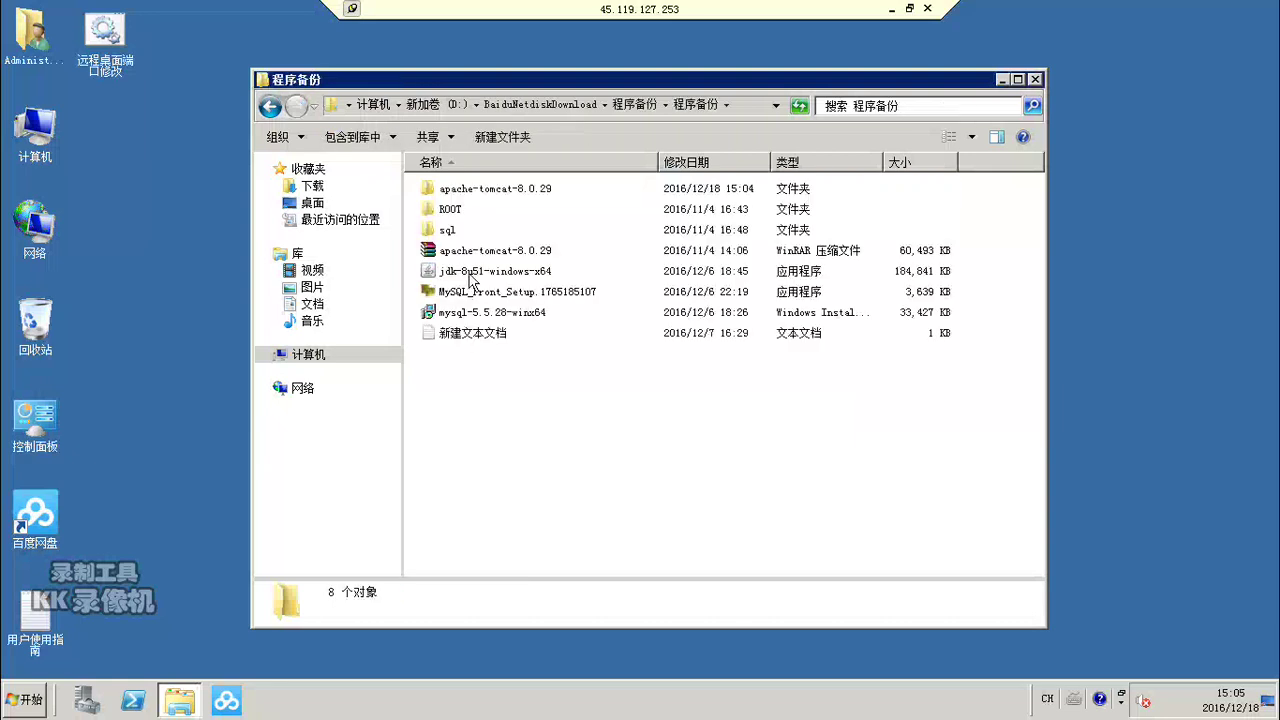
pyautogui.click(472, 279)
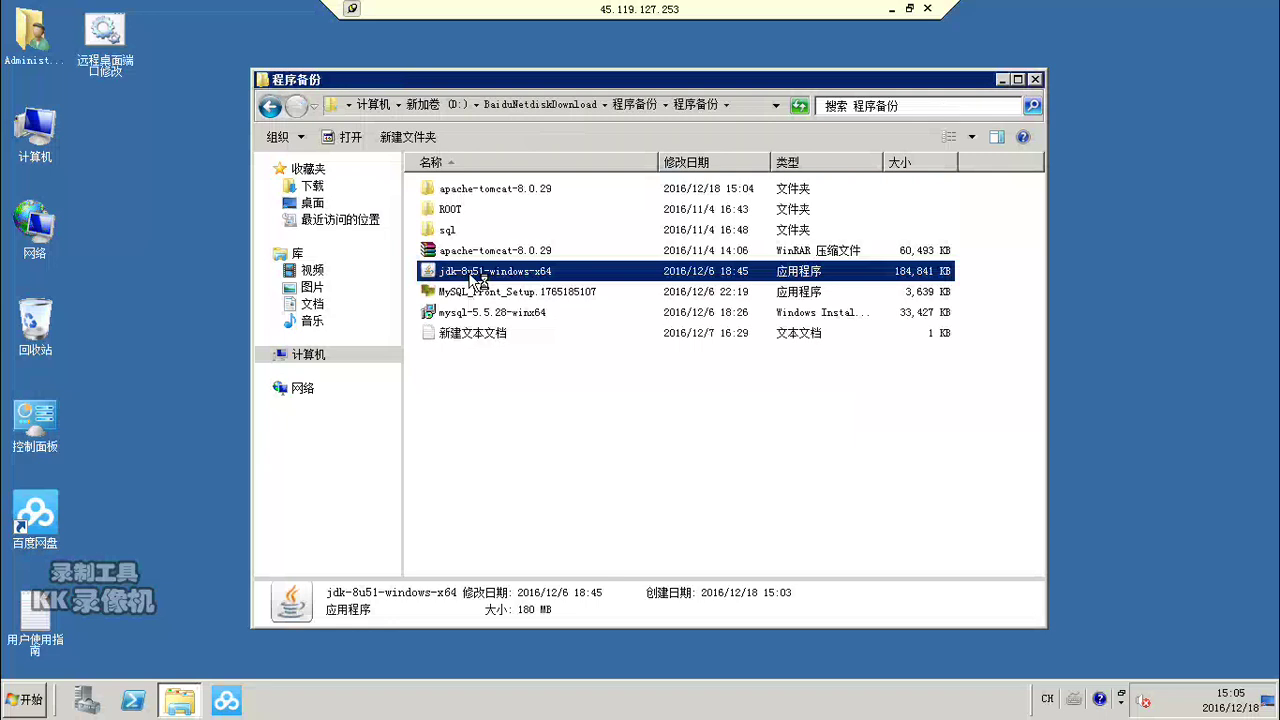
pyautogui.doubleClick(474, 280)
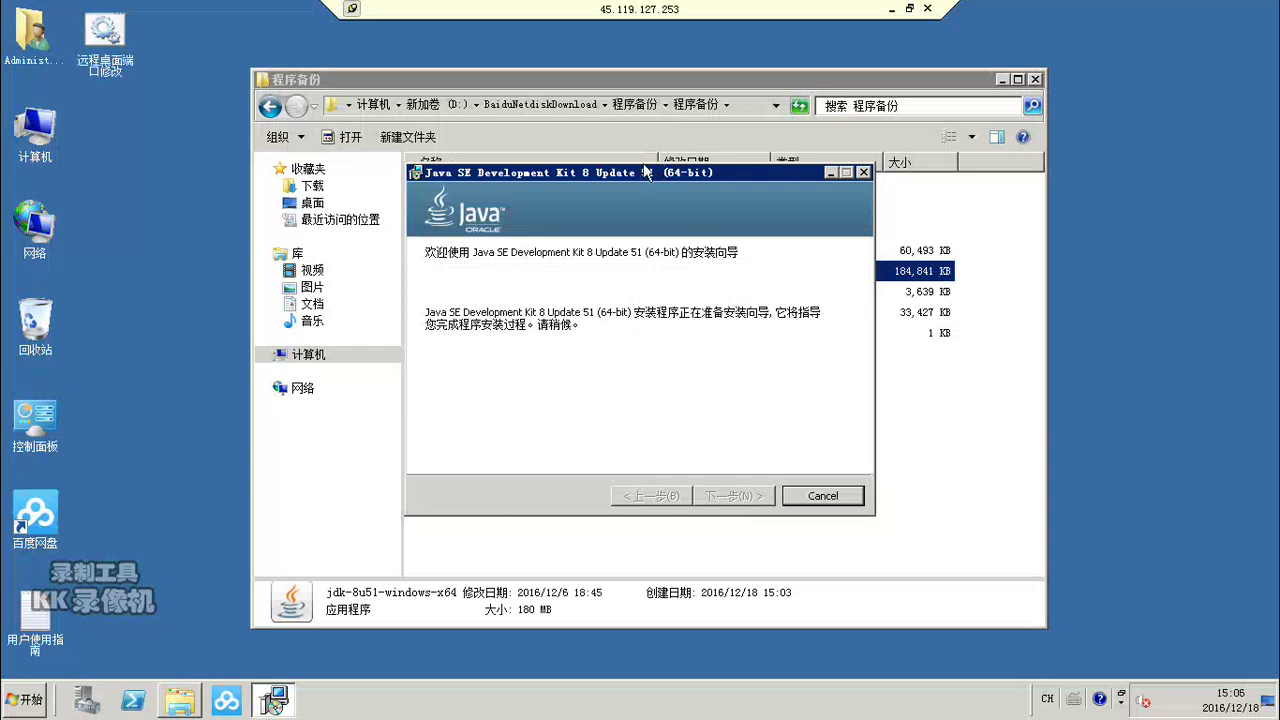
# Step: Move the Java setup window aside and bring the Explorer file list forward
pyautogui.moveTo(647, 172); pyautogui.dragTo(551, 145)
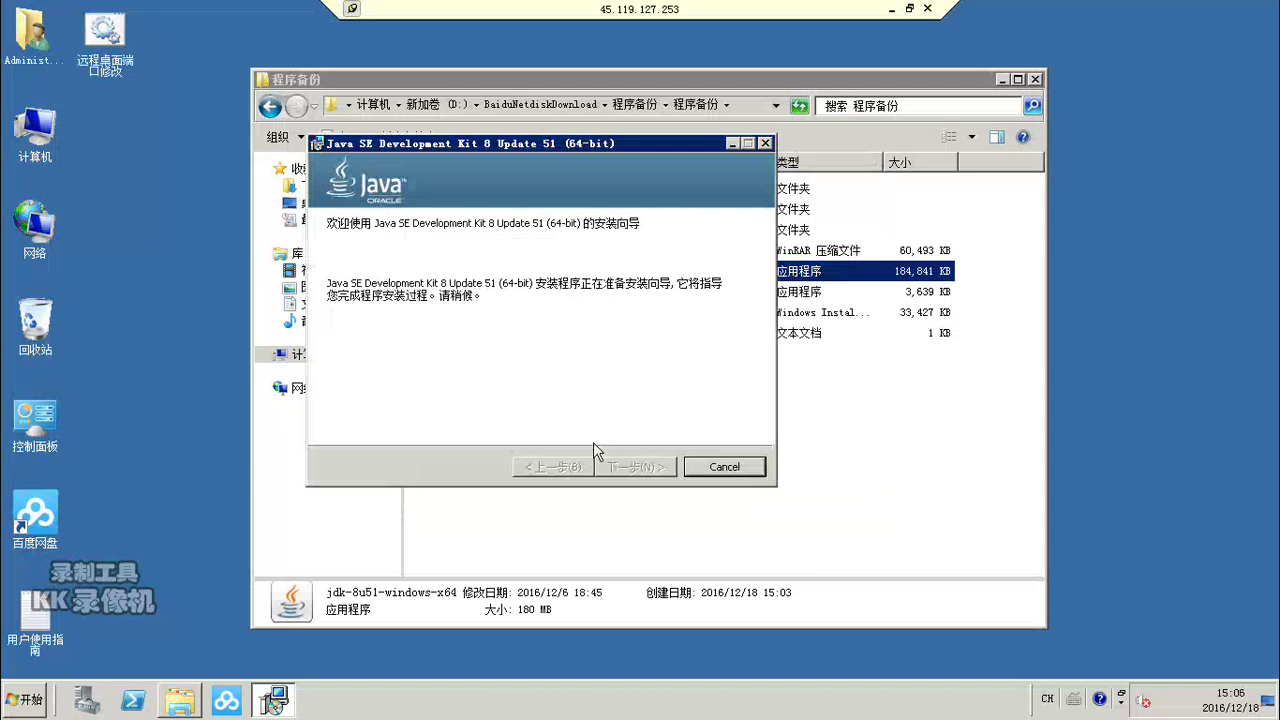
pyautogui.click(273, 700)
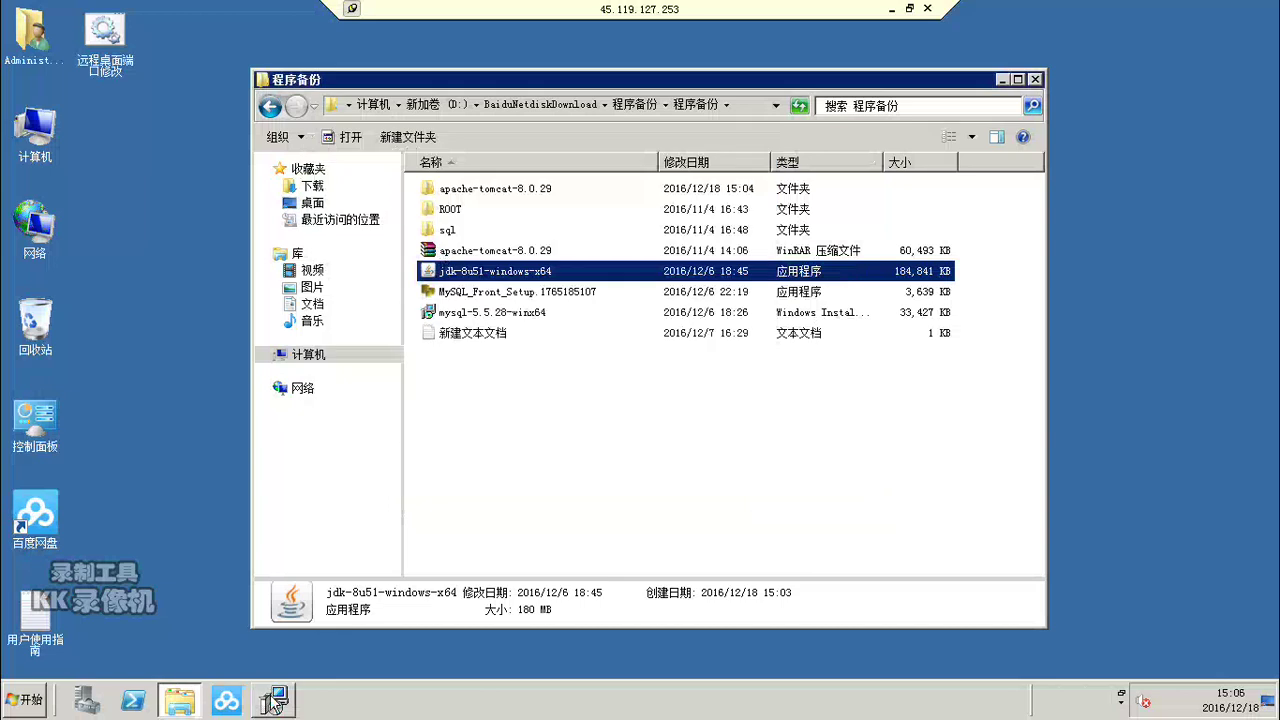
pyautogui.click(273, 700)
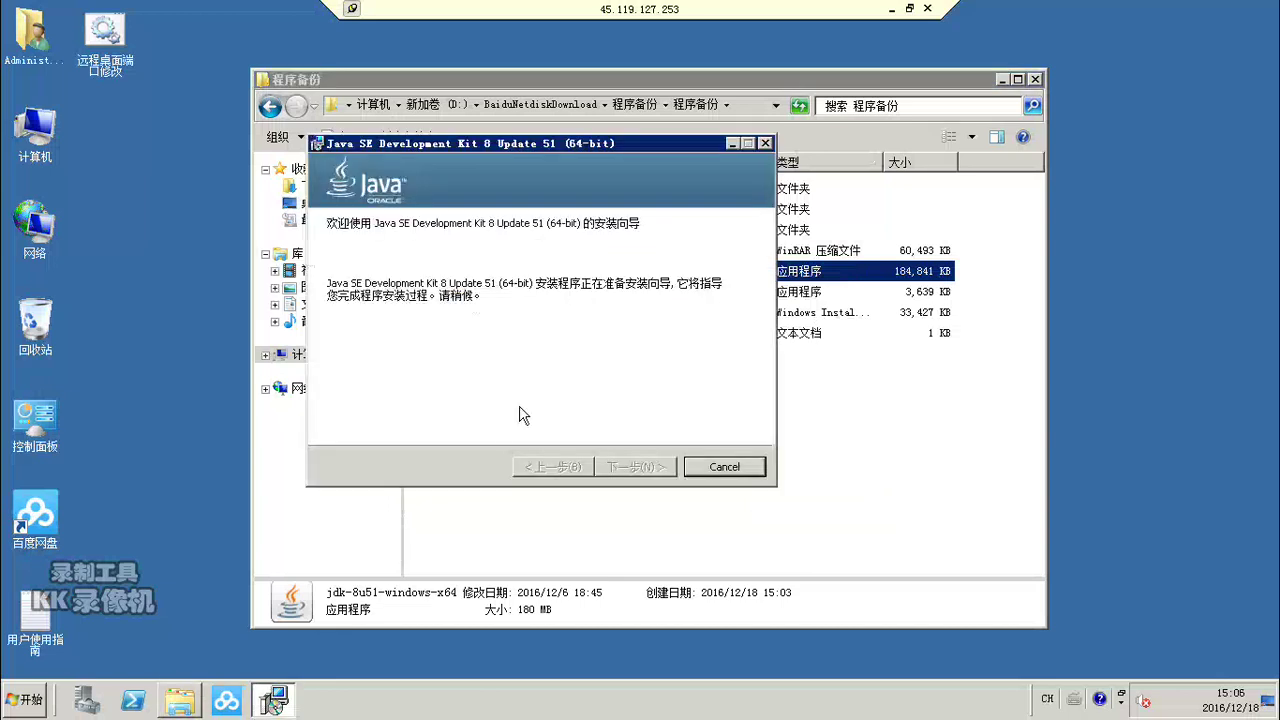
pyautogui.click(540, 545)
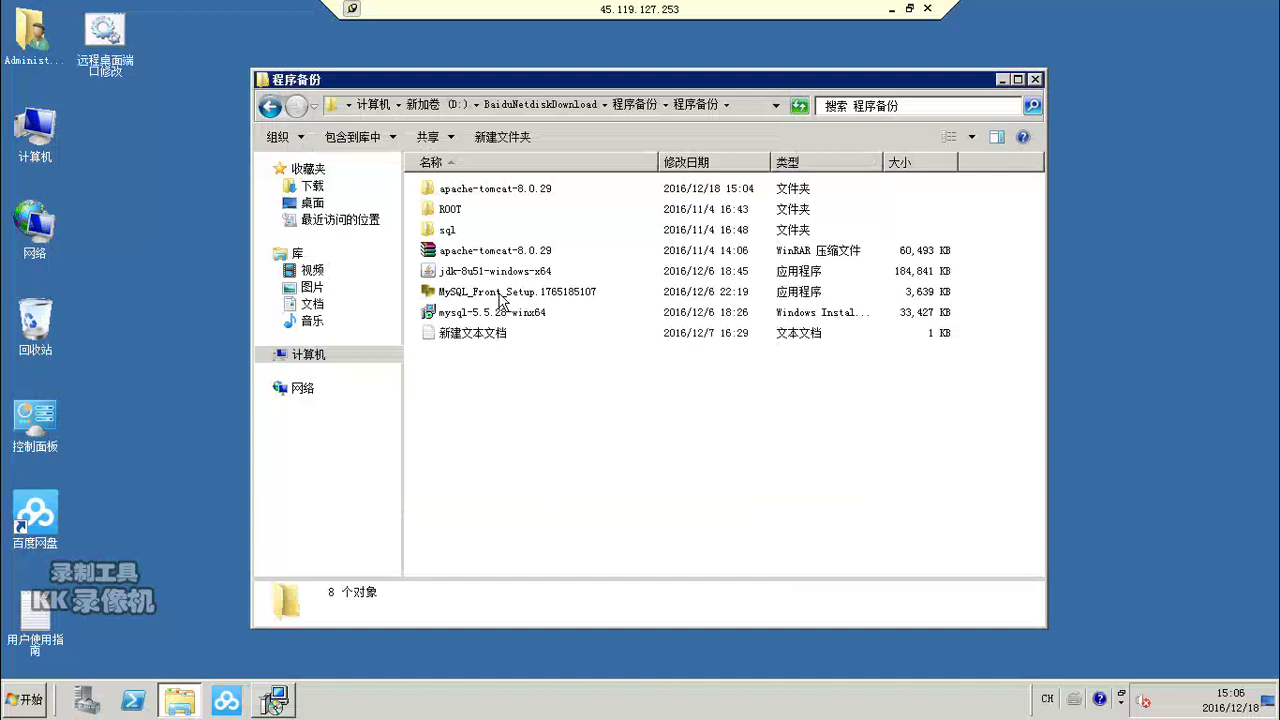
# Step: Launch MySQL_Front_Setup and bring the Java setup window back to the front
pyautogui.doubleClick(499, 296)
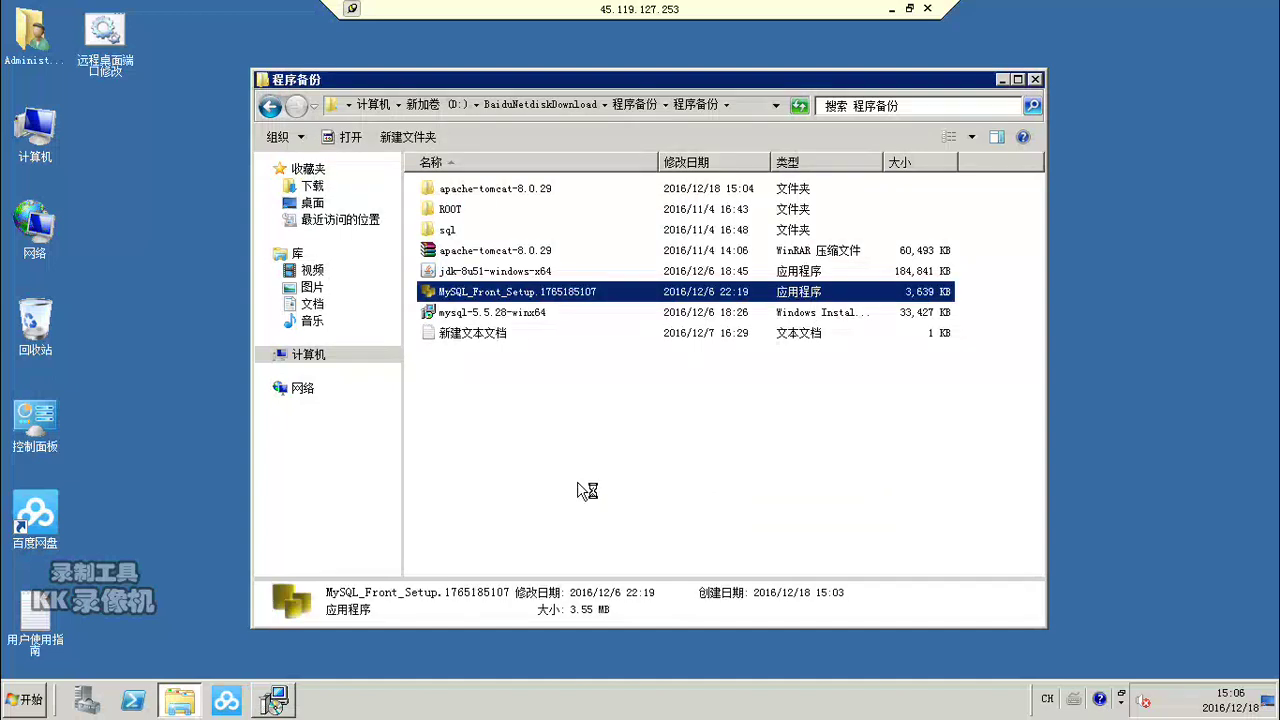
pyautogui.click(275, 702)
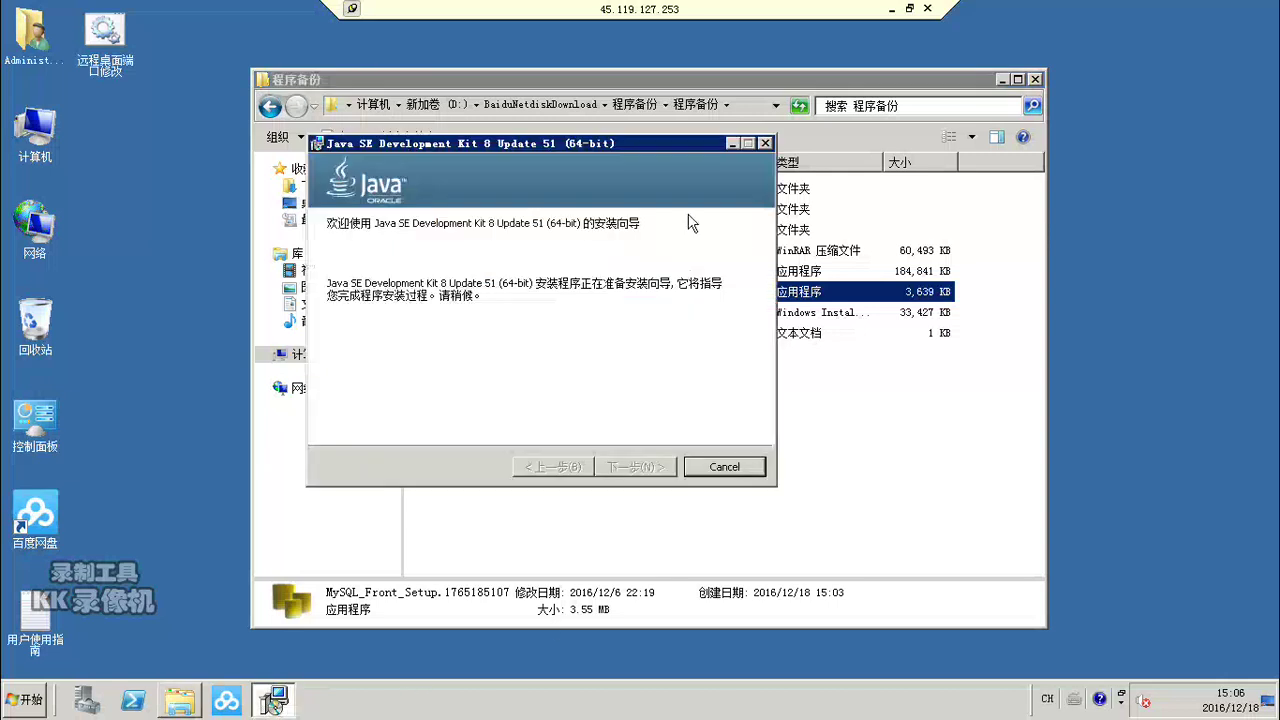
pyautogui.click(731, 143)
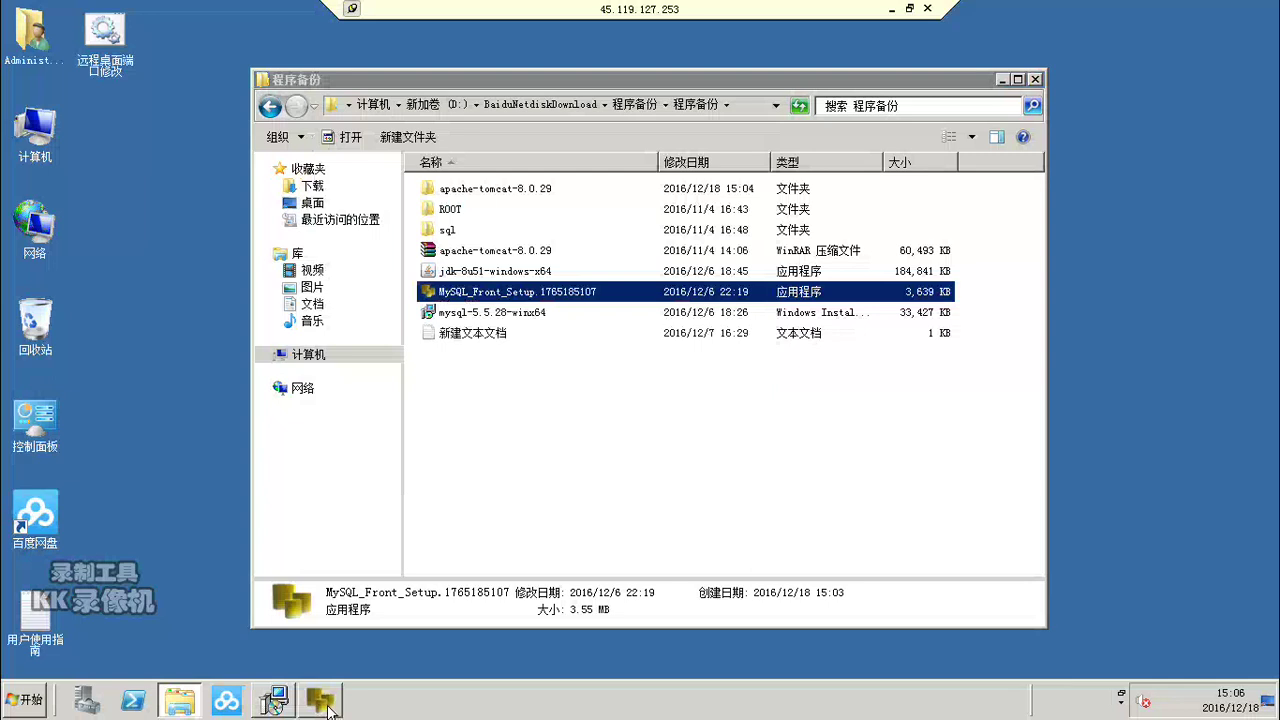
pyautogui.click(275, 702)
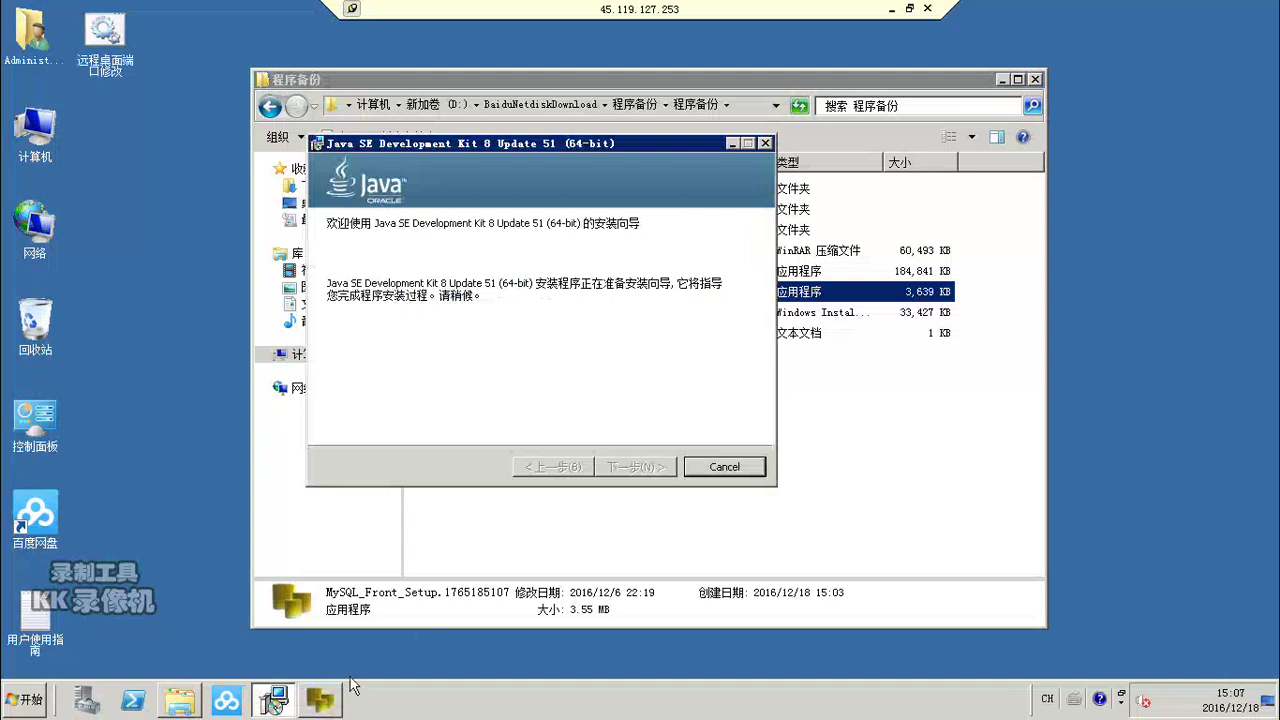
# Step: Install MySQL-Front 5.3 to the default folders, with desktop icon and .sql association
pyautogui.click(322, 702)
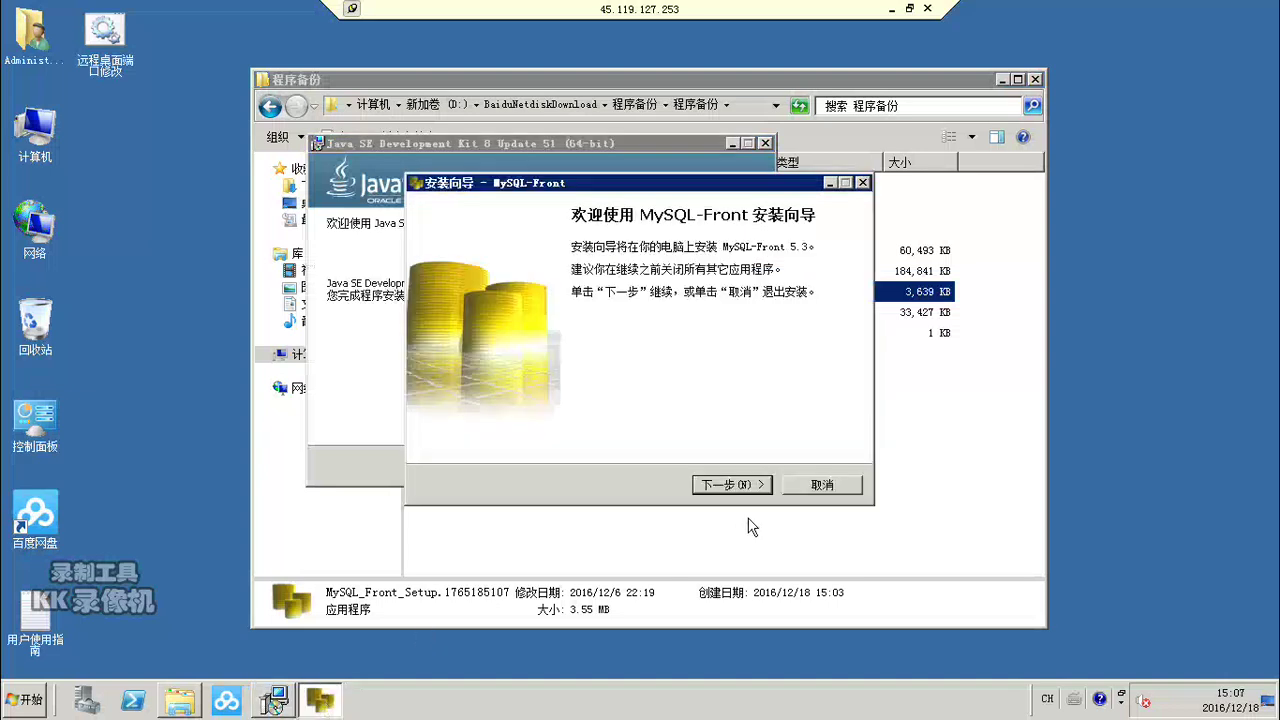
pyautogui.click(734, 487)
pyautogui.click(733, 486)
pyautogui.click(733, 486)
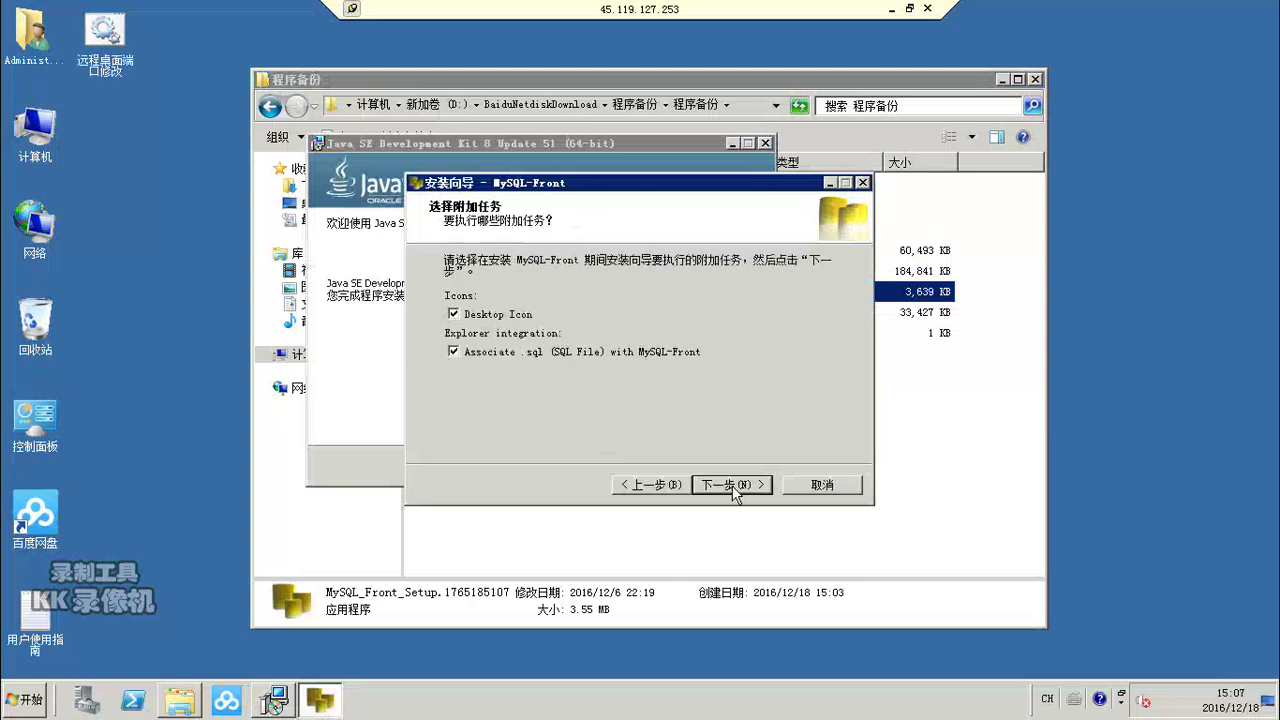
pyautogui.click(734, 487)
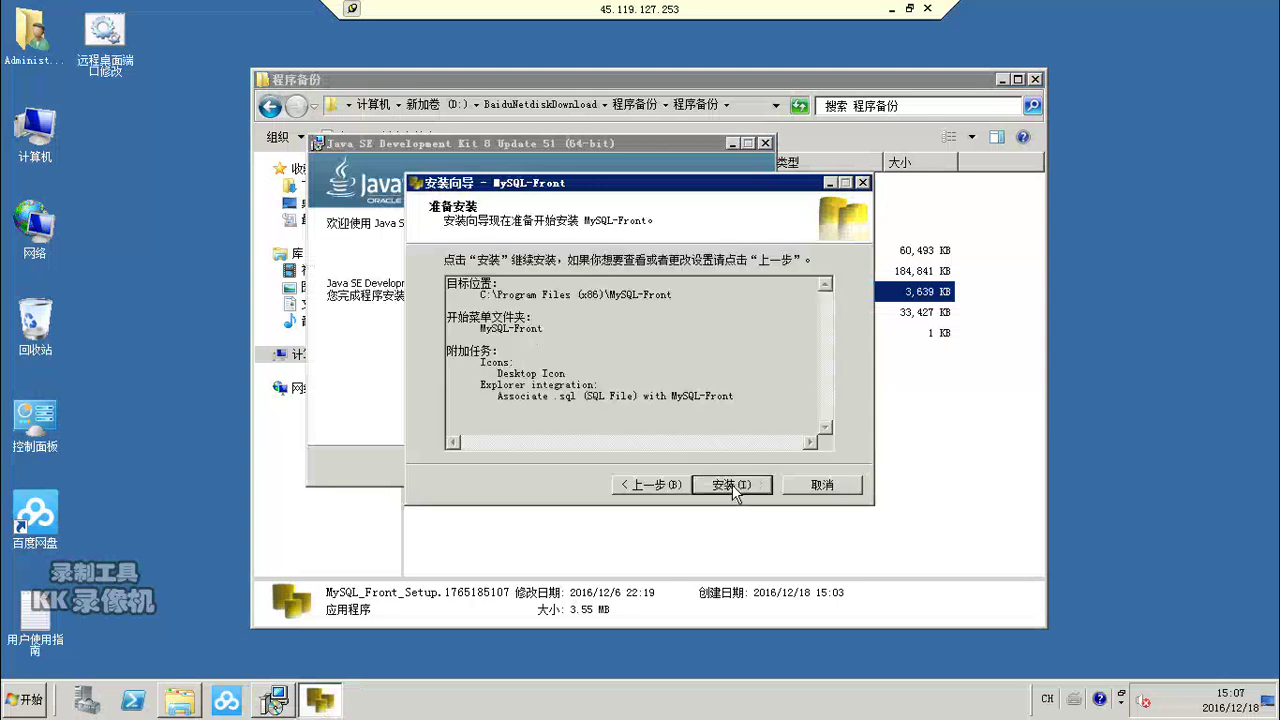
pyautogui.click(733, 487)
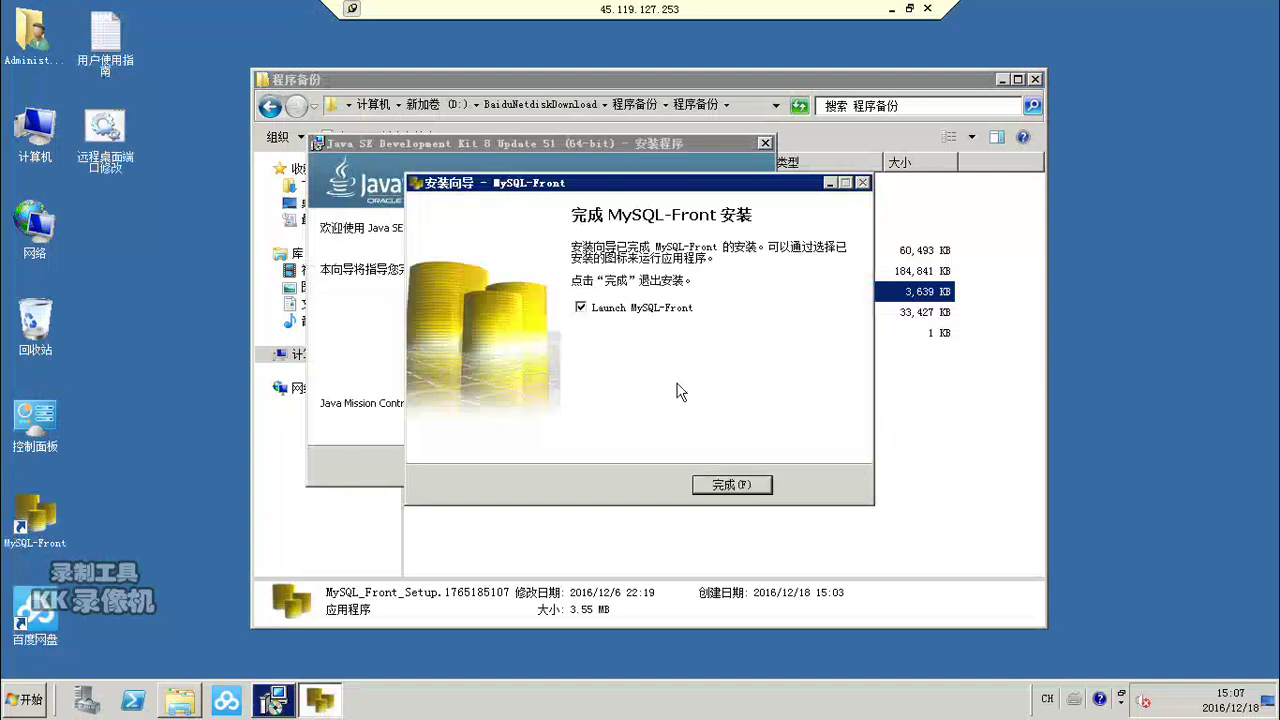
pyautogui.click(713, 486)
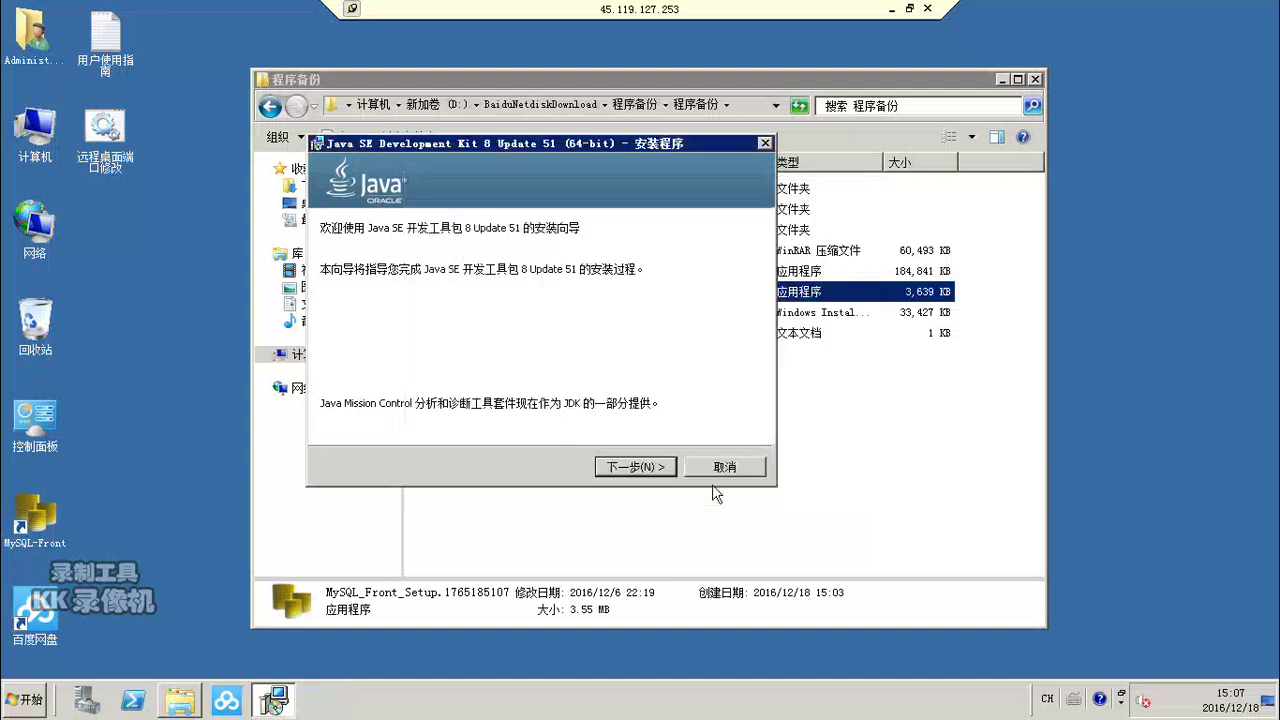
# Step: Begin the JDK install with default features at C:\Program Files\Java\jdk1.8.0_51\
pyautogui.click(635, 466)
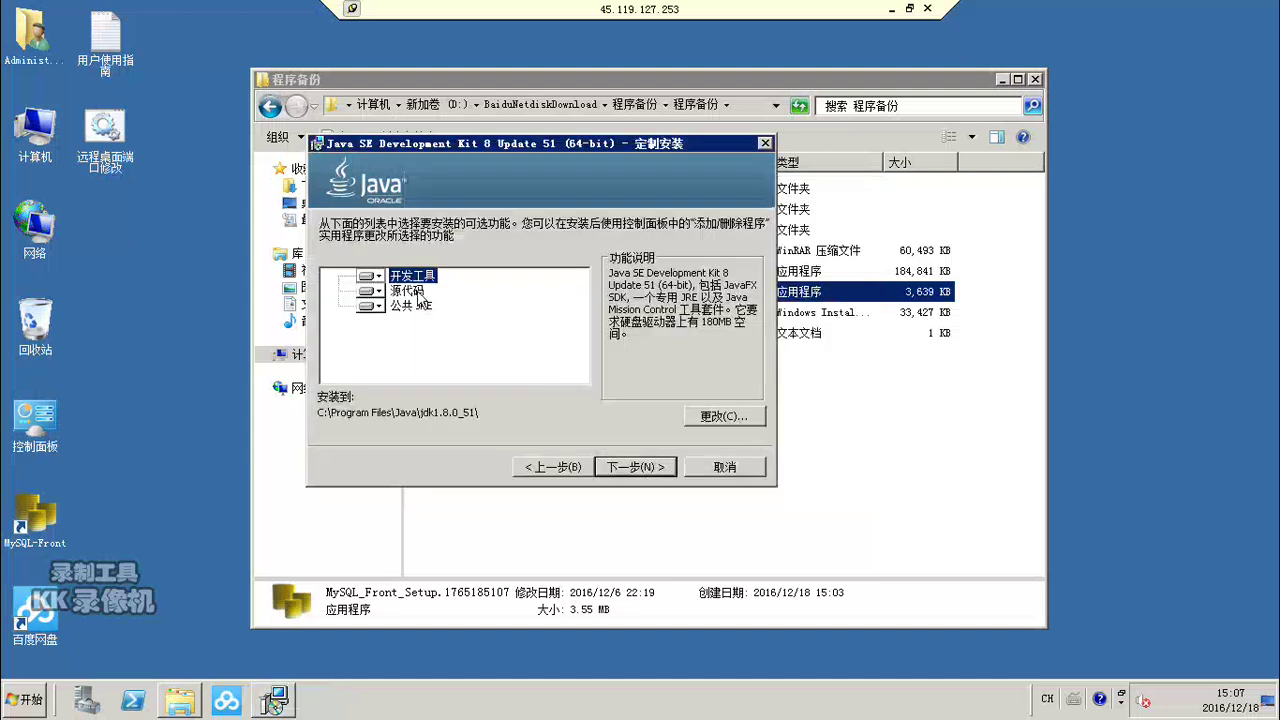
pyautogui.press('Down')
pyautogui.click(634, 467)
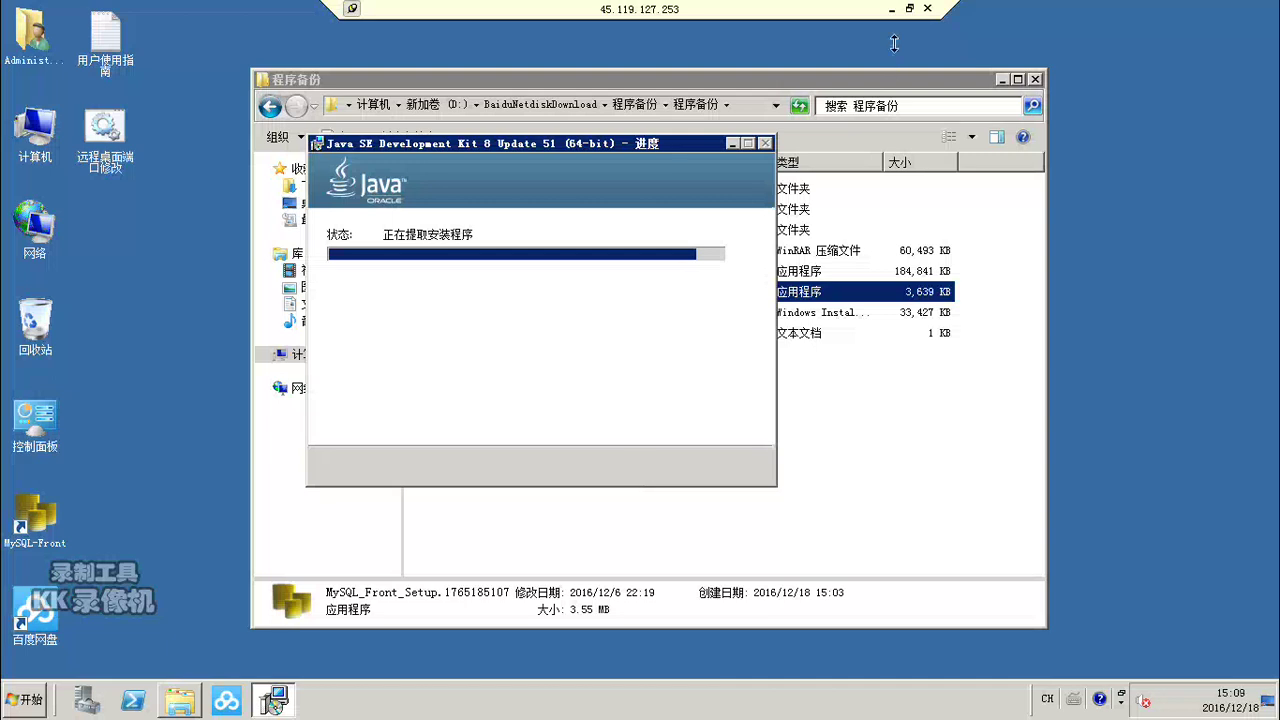
pyautogui.click(891, 9)
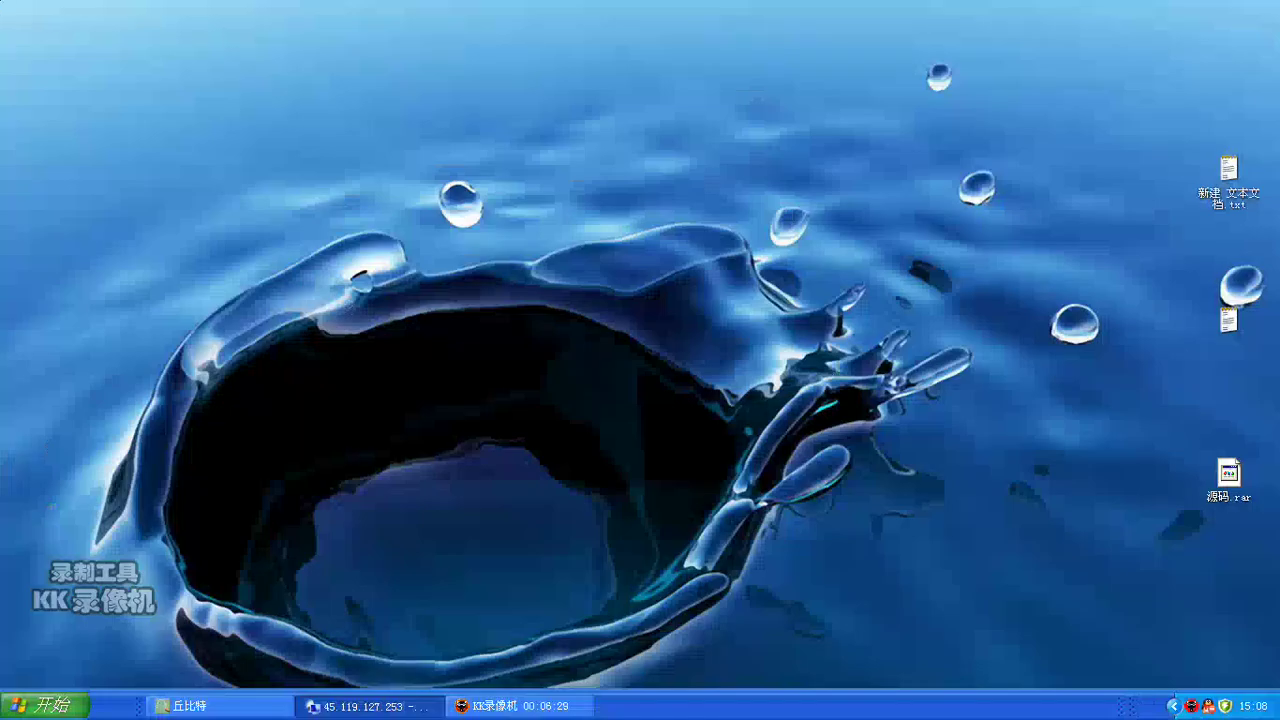
pyautogui.click(365, 706)
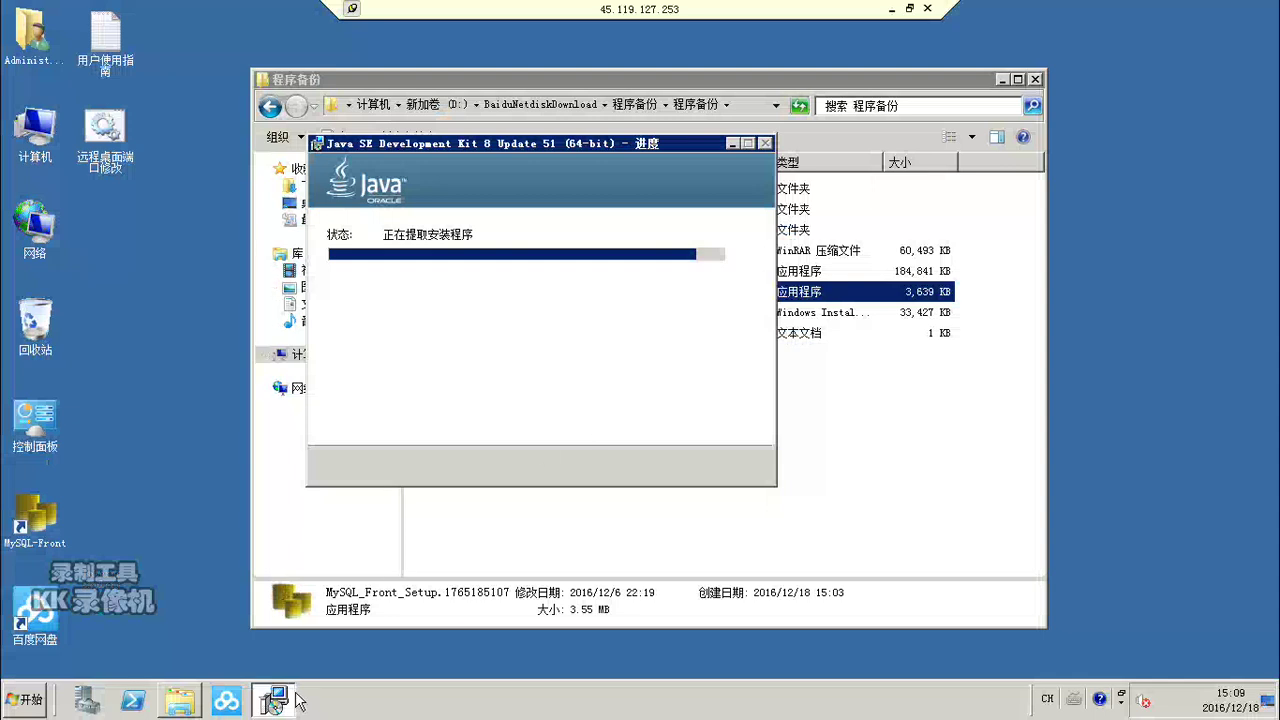
pyautogui.moveTo(295, 702)
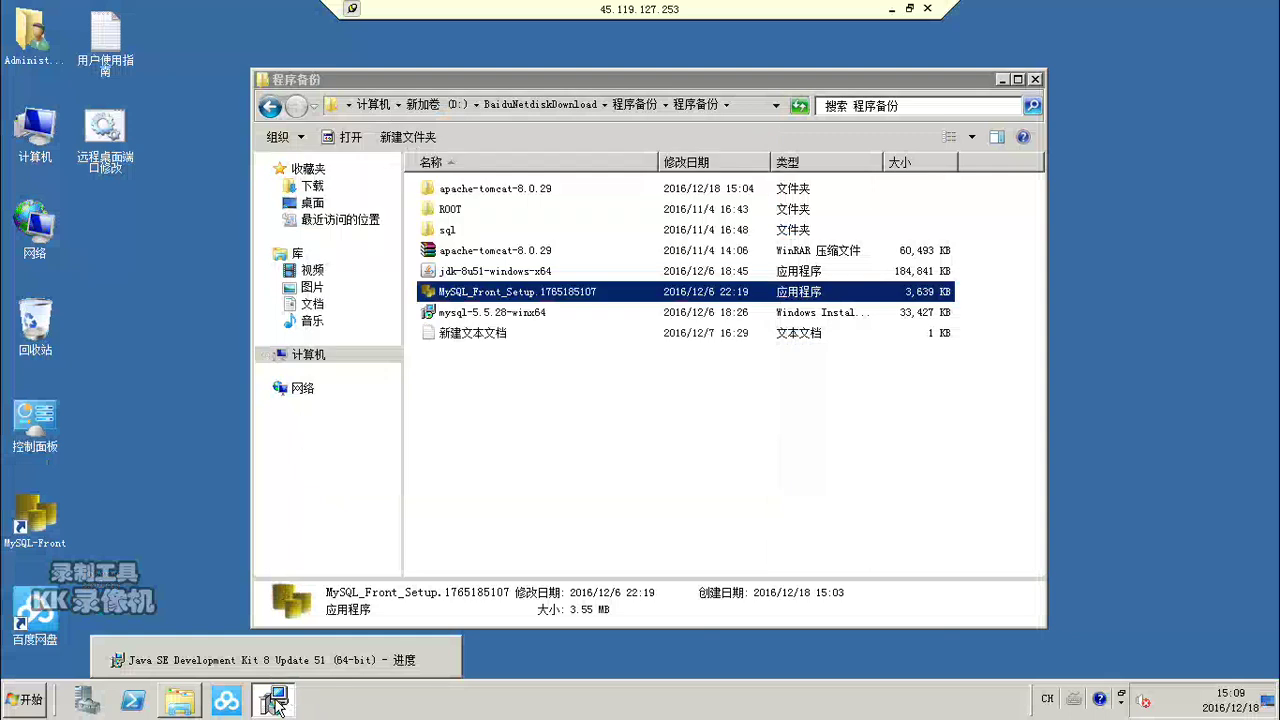
# Step: Minimize the JDK progress window and select the mysql-5.5.28-winx64 installer in Explorer
pyautogui.click(278, 704)
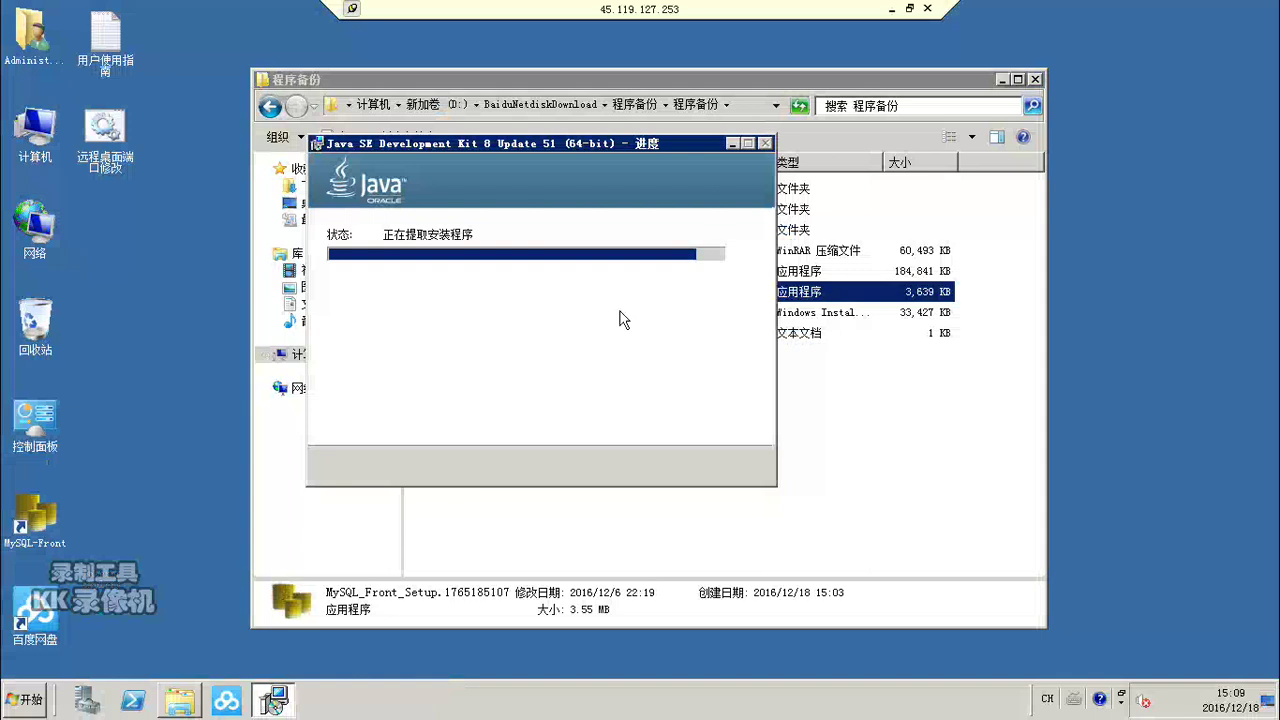
pyautogui.click(730, 143)
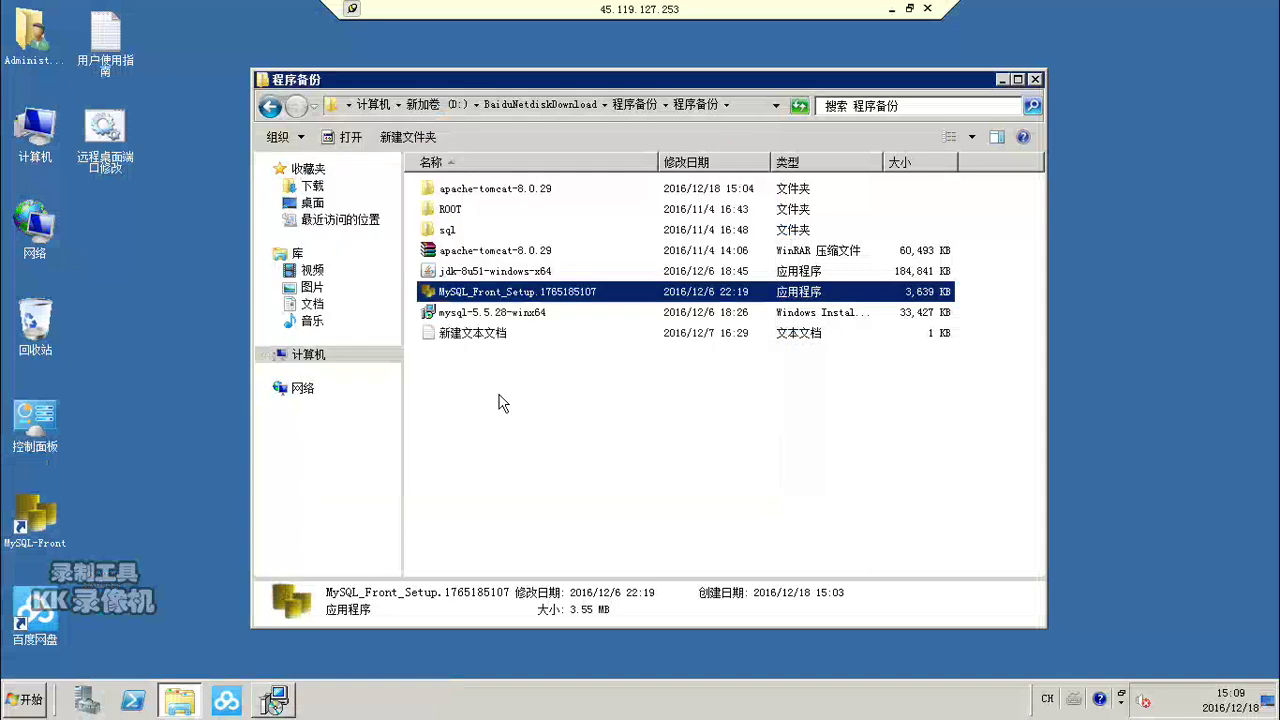
pyautogui.click(491, 316)
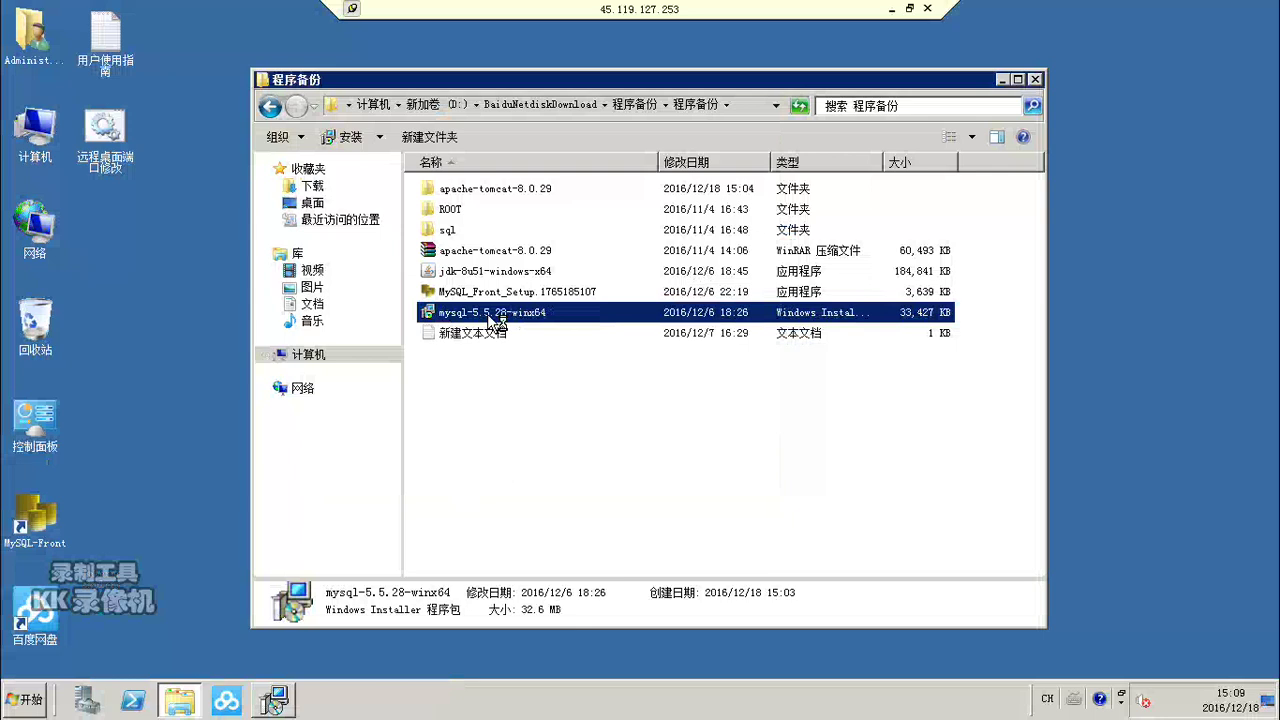
# Step: Start the mysql-5.5.28-winx64 installer package while the JDK install continues
pyautogui.doubleClick(493, 314)
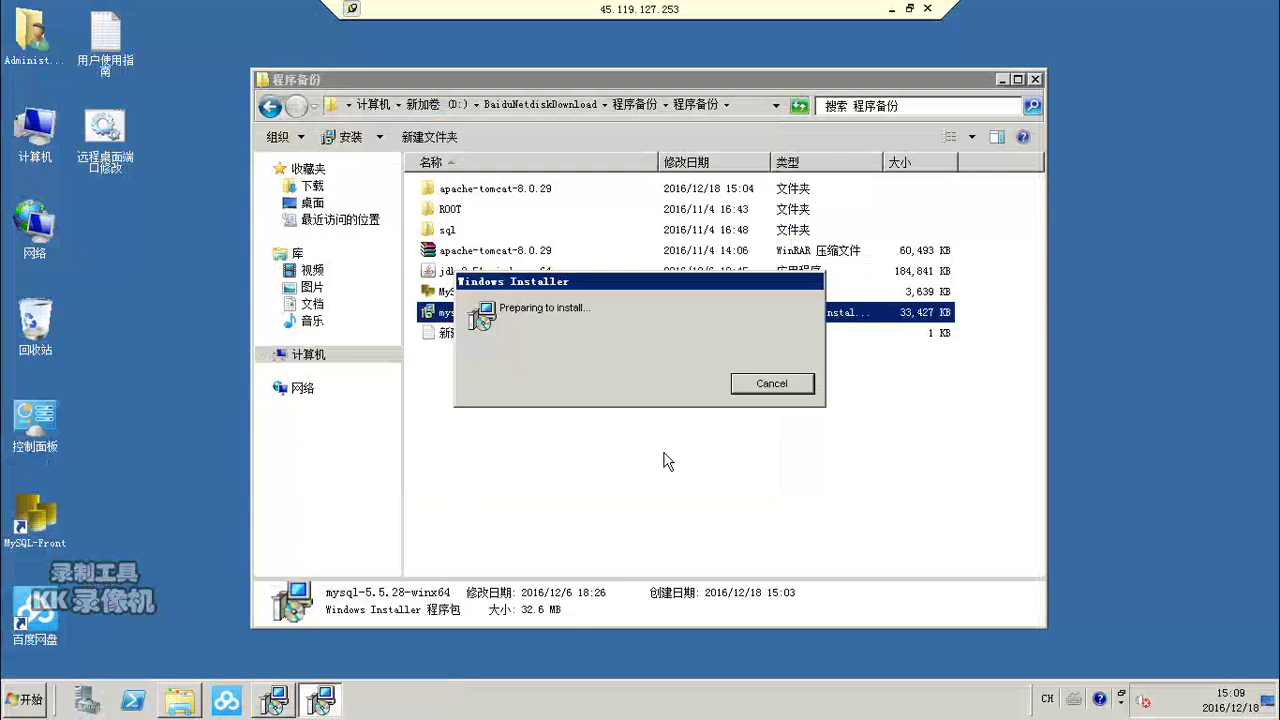
pyautogui.click(274, 703)
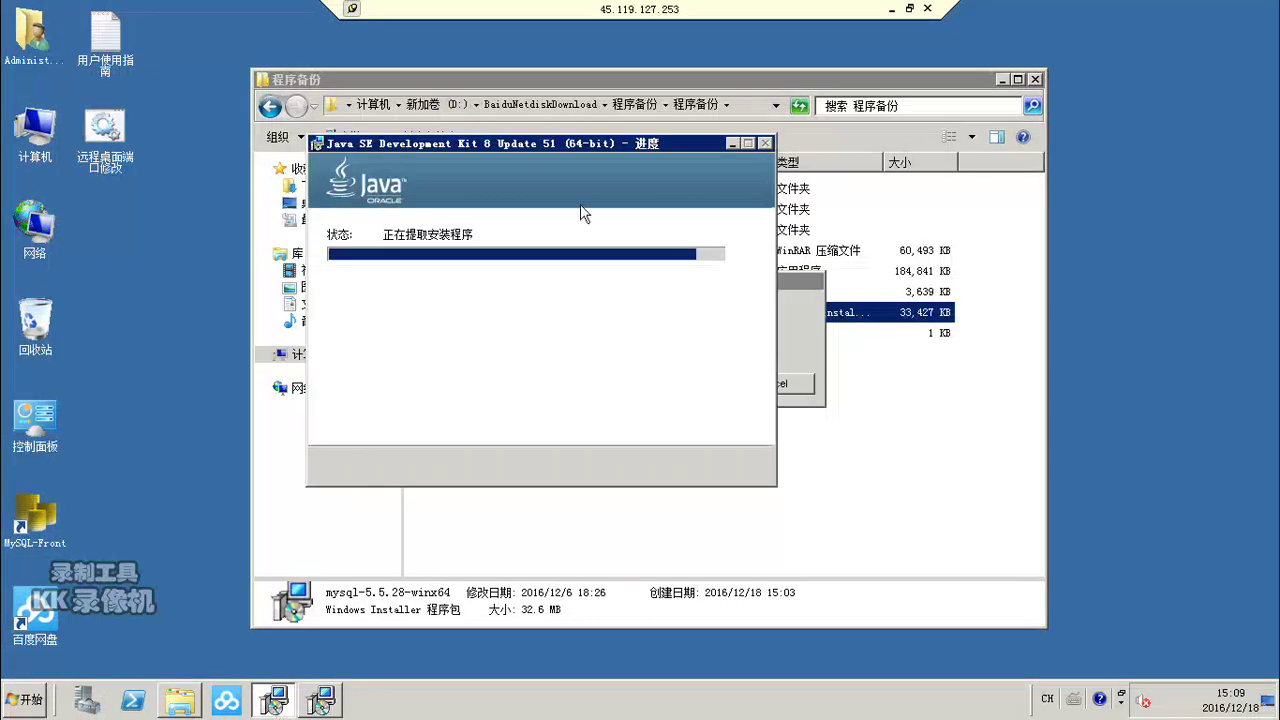
# Step: Accept the MySQL Server 5.5 GPL license, choose Typical setup and start installing
pyautogui.click(729, 144)
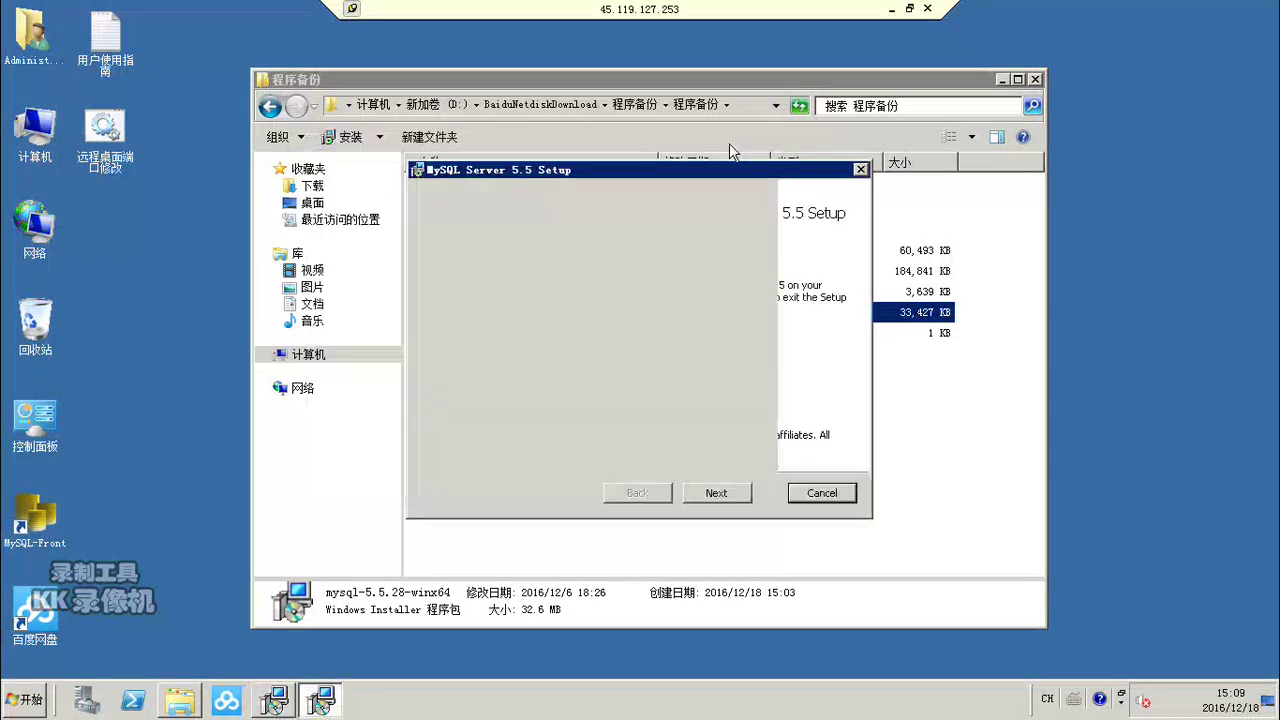
pyautogui.click(706, 494)
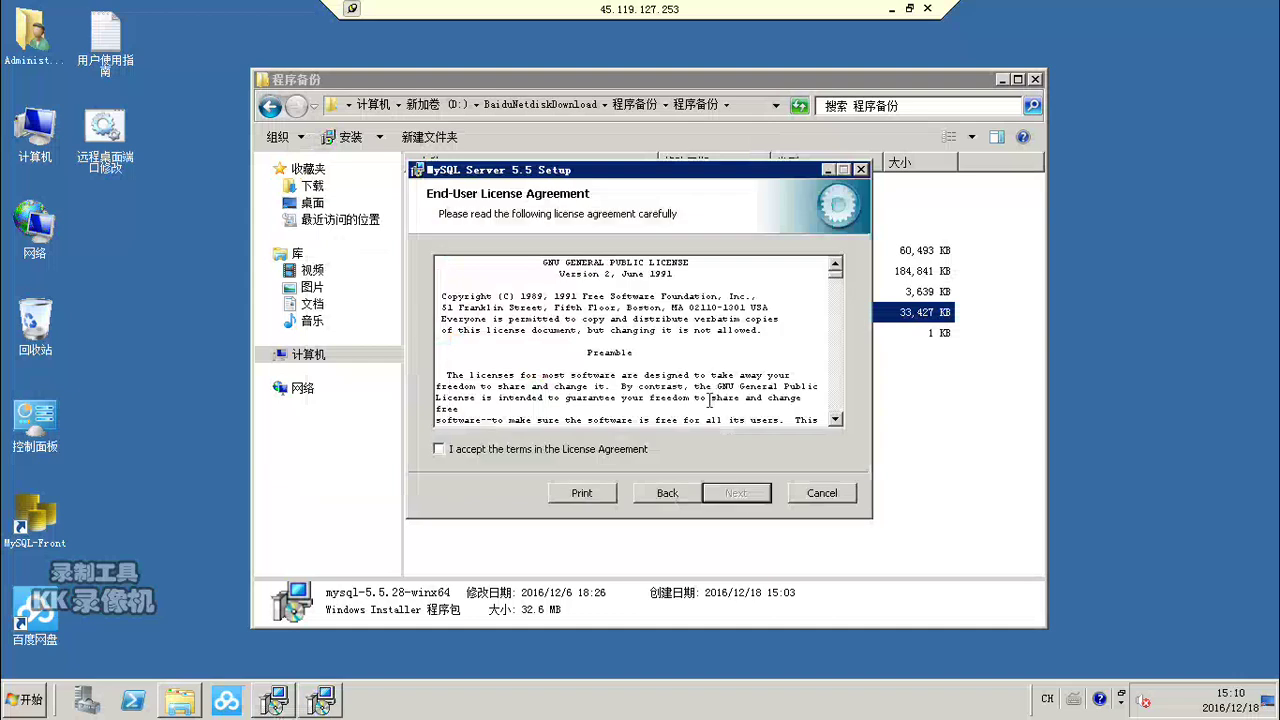
pyautogui.click(439, 451)
pyautogui.click(740, 497)
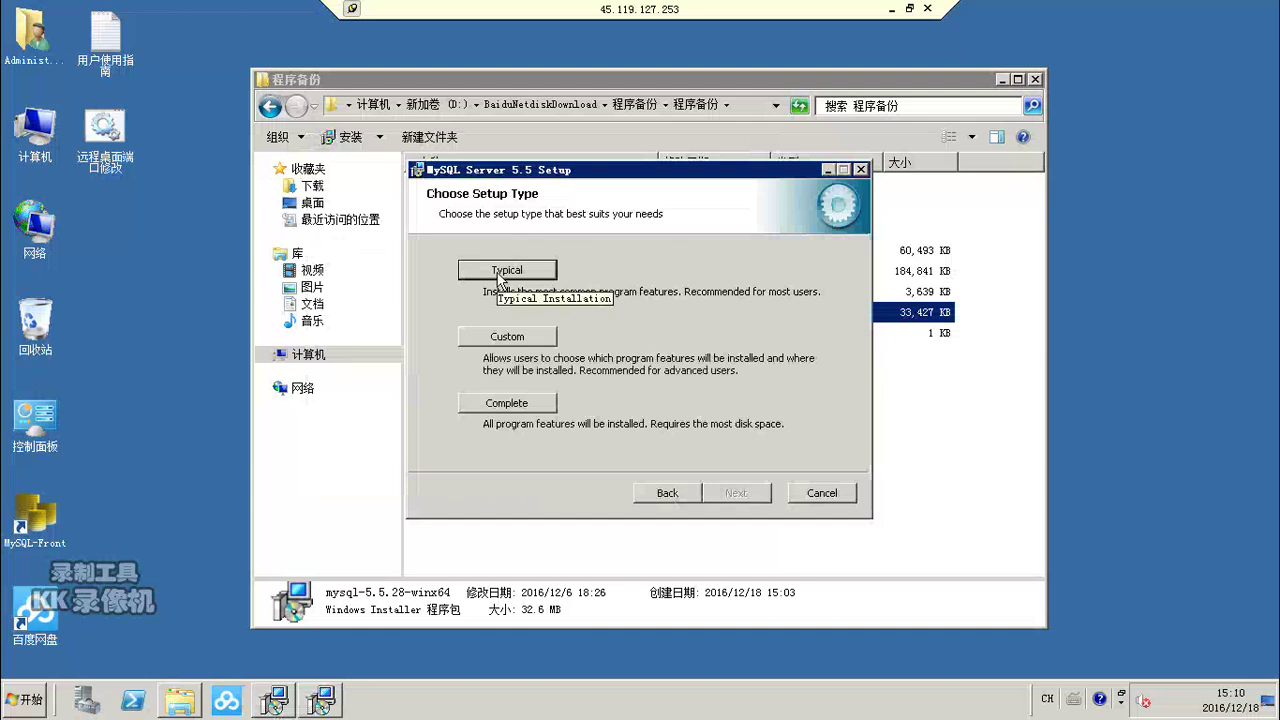
pyautogui.click(500, 275)
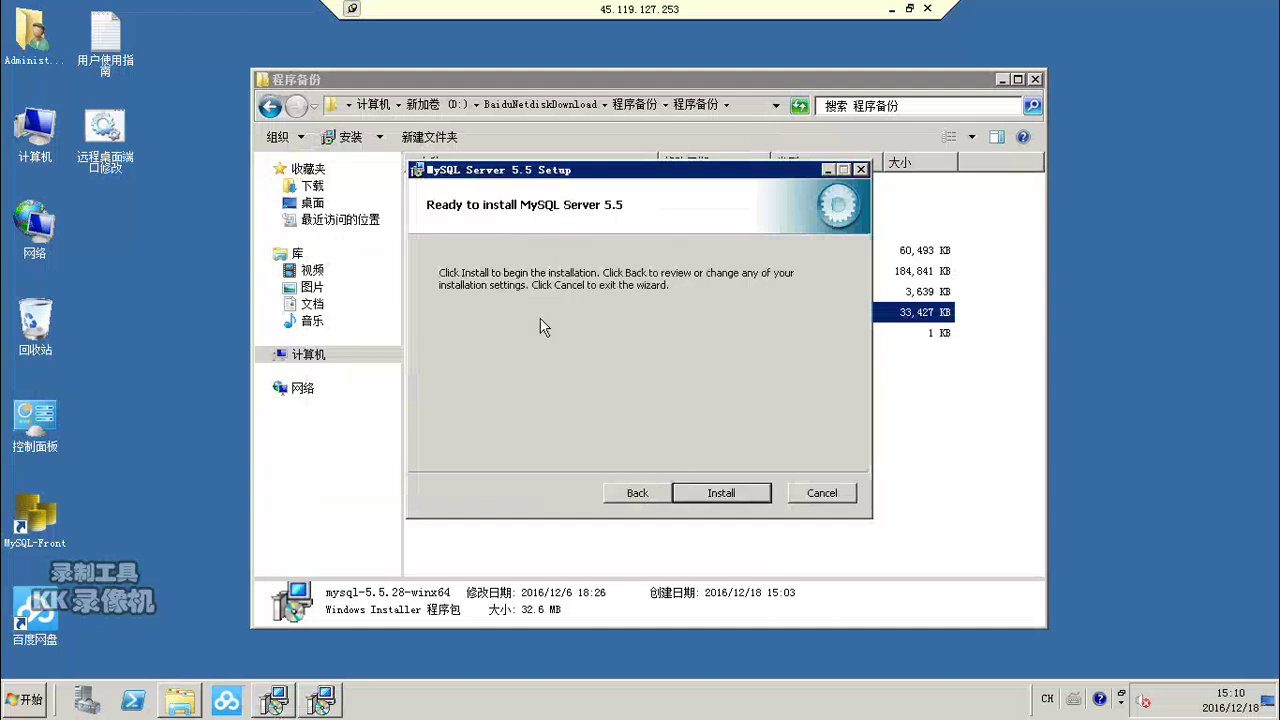
pyautogui.click(710, 493)
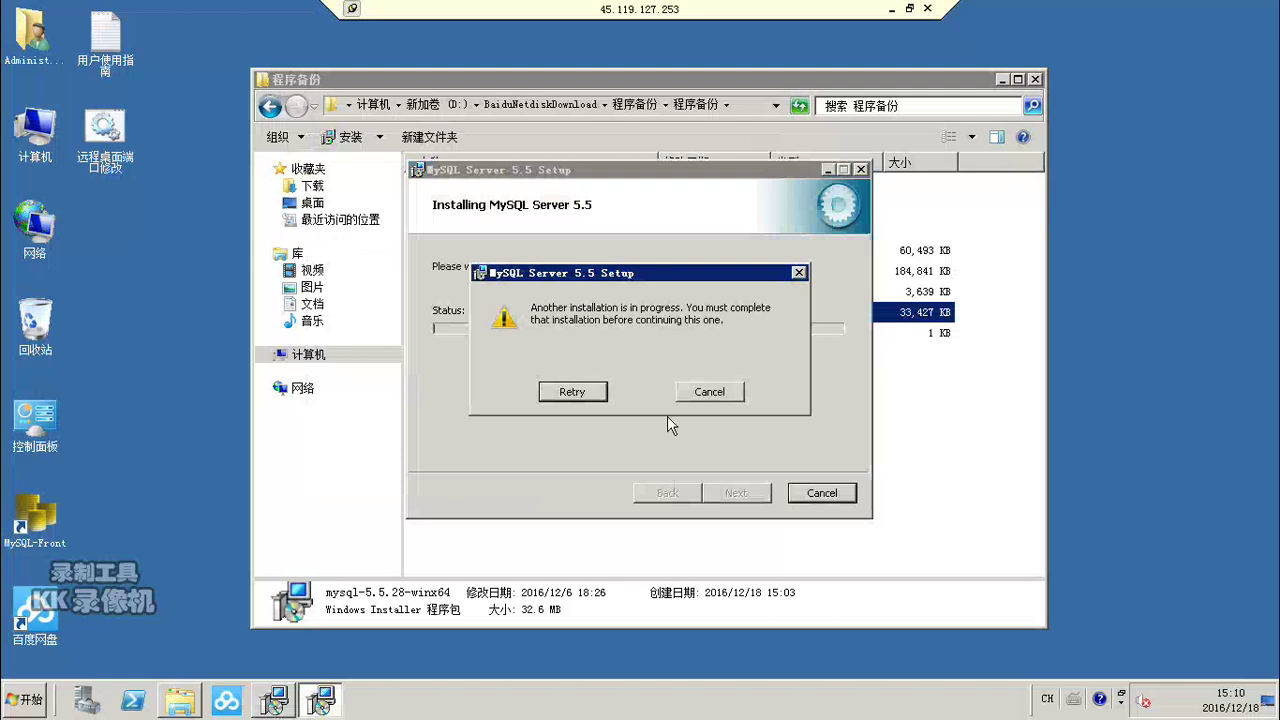
# Step: Cancel the MySQL Server 5.5 install blocked by another installation and close its wizard
pyautogui.click(590, 394)
pyautogui.click(708, 392)
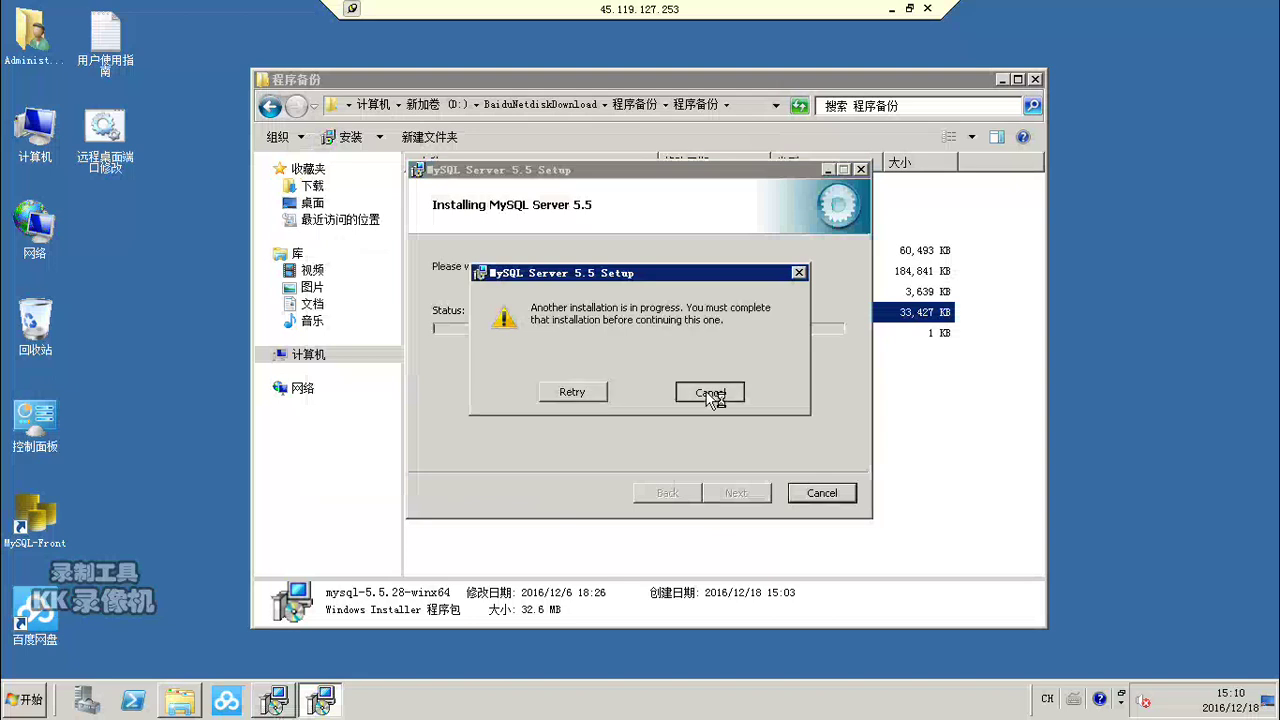
pyautogui.click(709, 392)
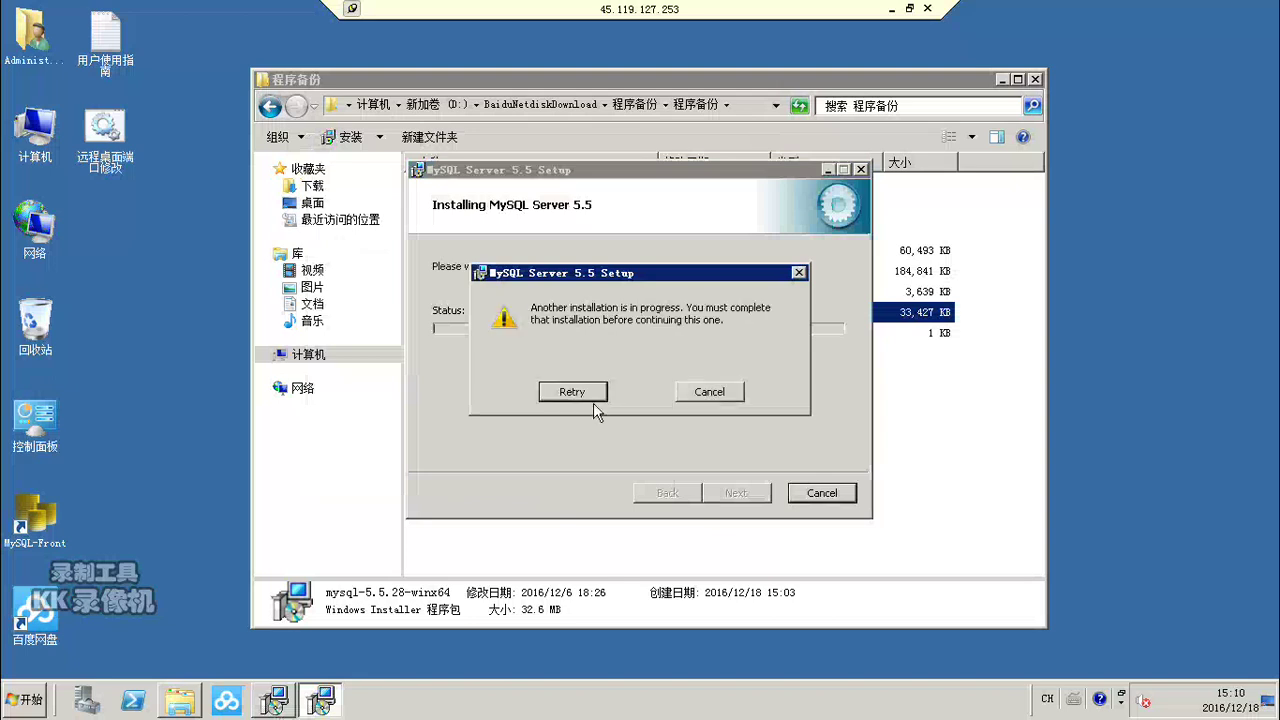
pyautogui.click(798, 272)
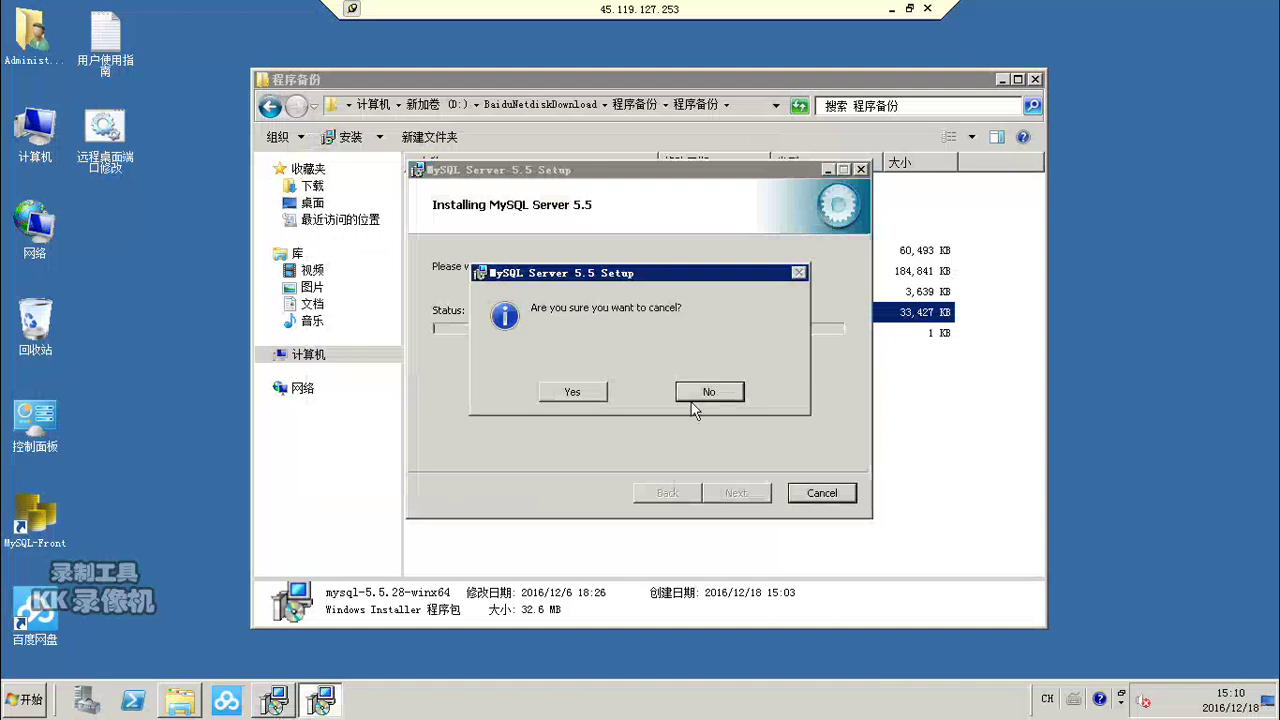
pyautogui.click(571, 391)
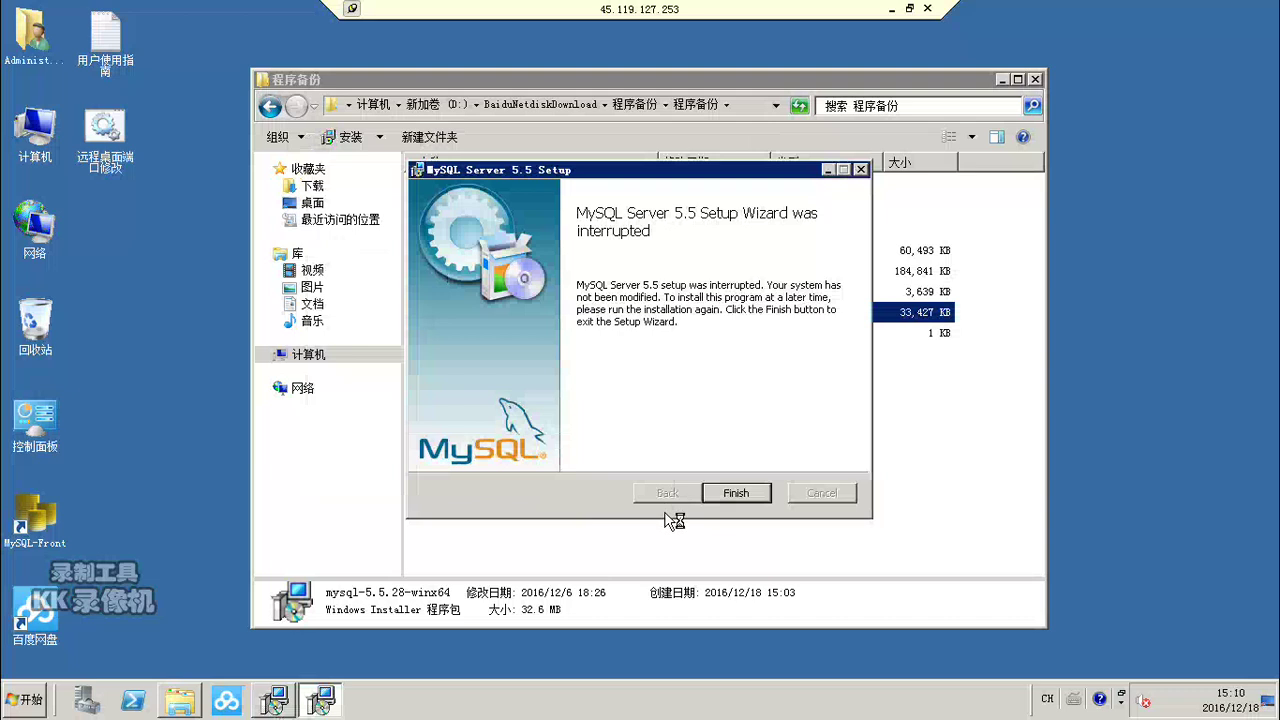
pyautogui.click(862, 170)
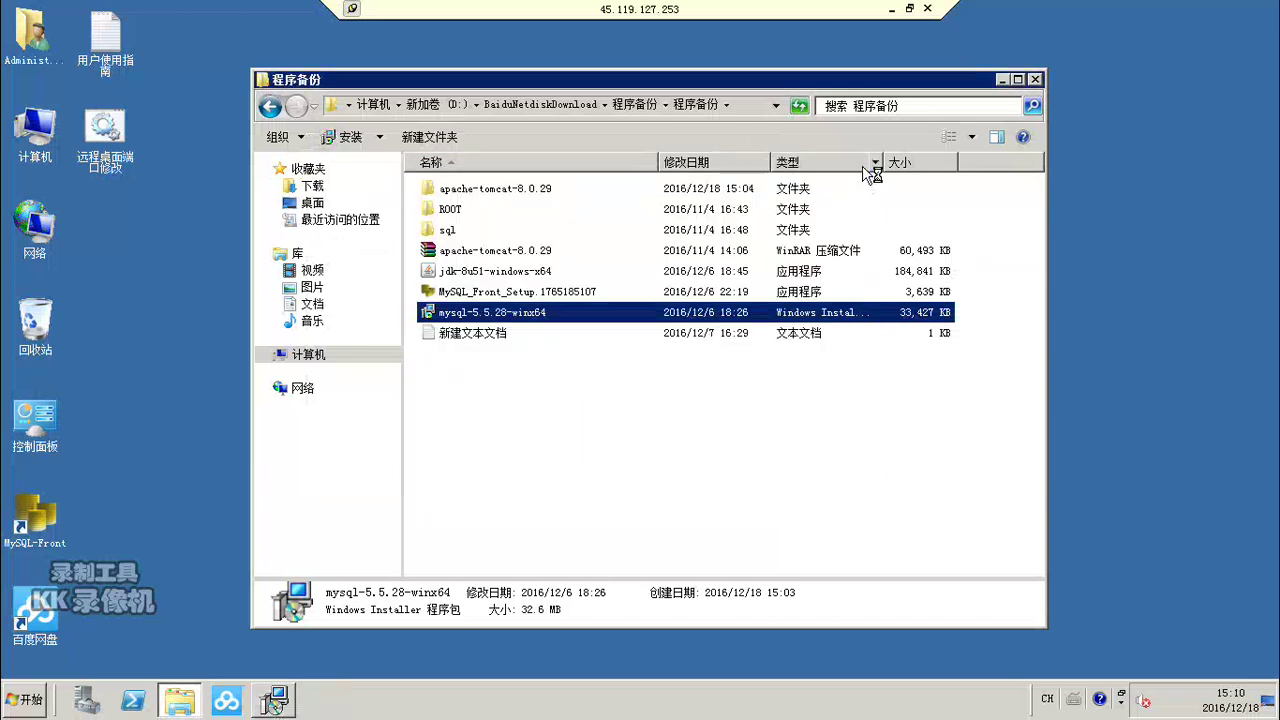
# Step: Set the JDK progress window aside and relaunch mysql-5.5.28-winx64 from the 程序备份 folder
pyautogui.click(279, 697)
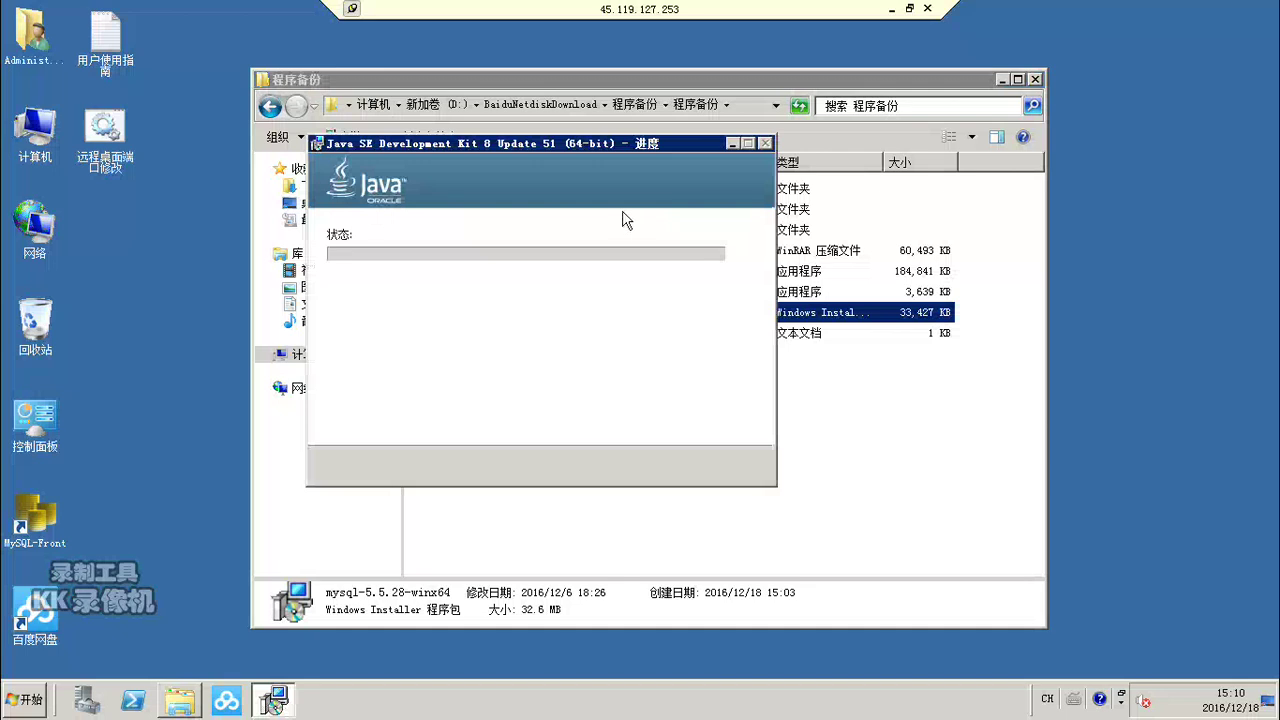
pyautogui.click(731, 143)
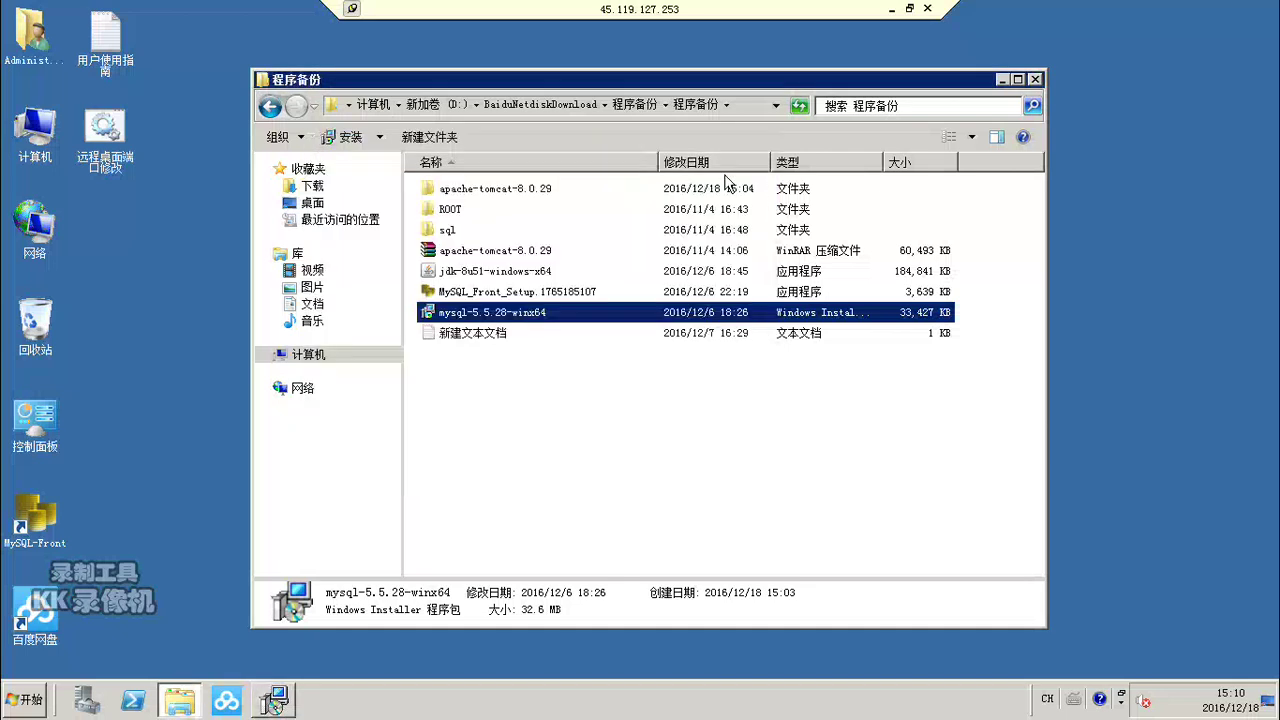
pyautogui.click(637, 396)
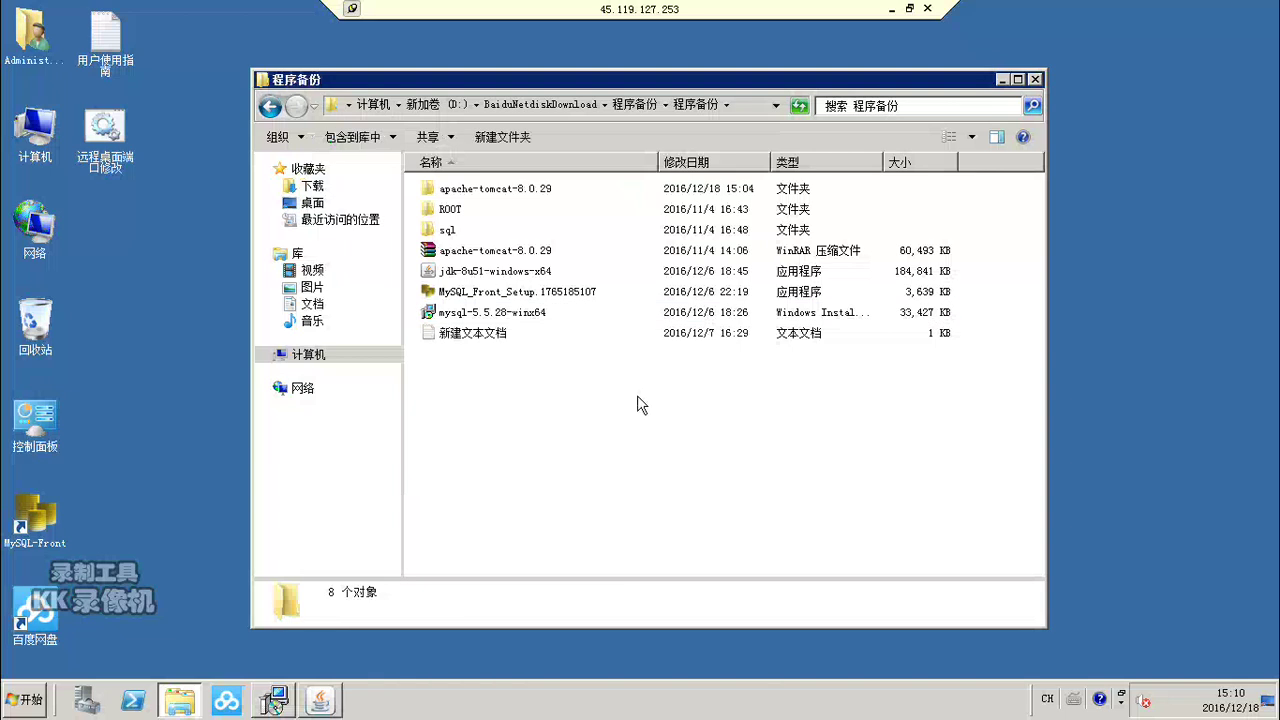
pyautogui.doubleClick(519, 316)
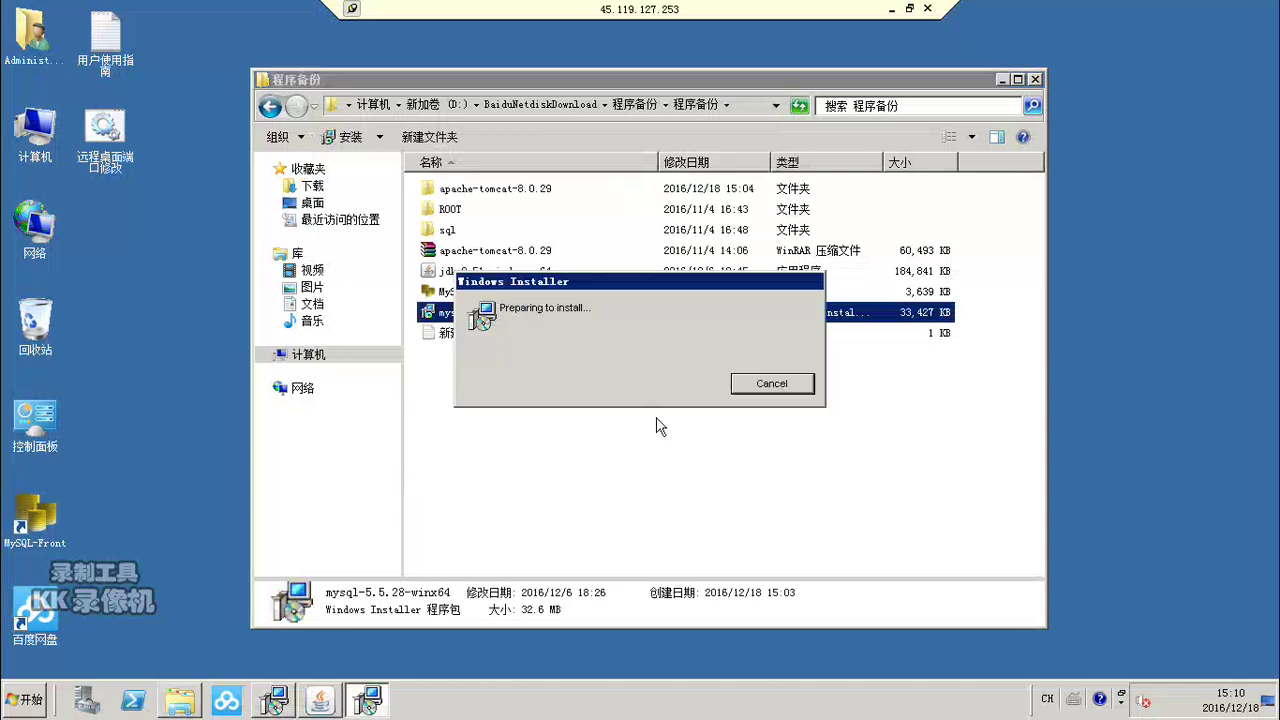
# Step: Accept the default Java folder C:\Program Files\Java\jre1.8.0_51\ and minimize the install progress
pyautogui.click(320, 702)
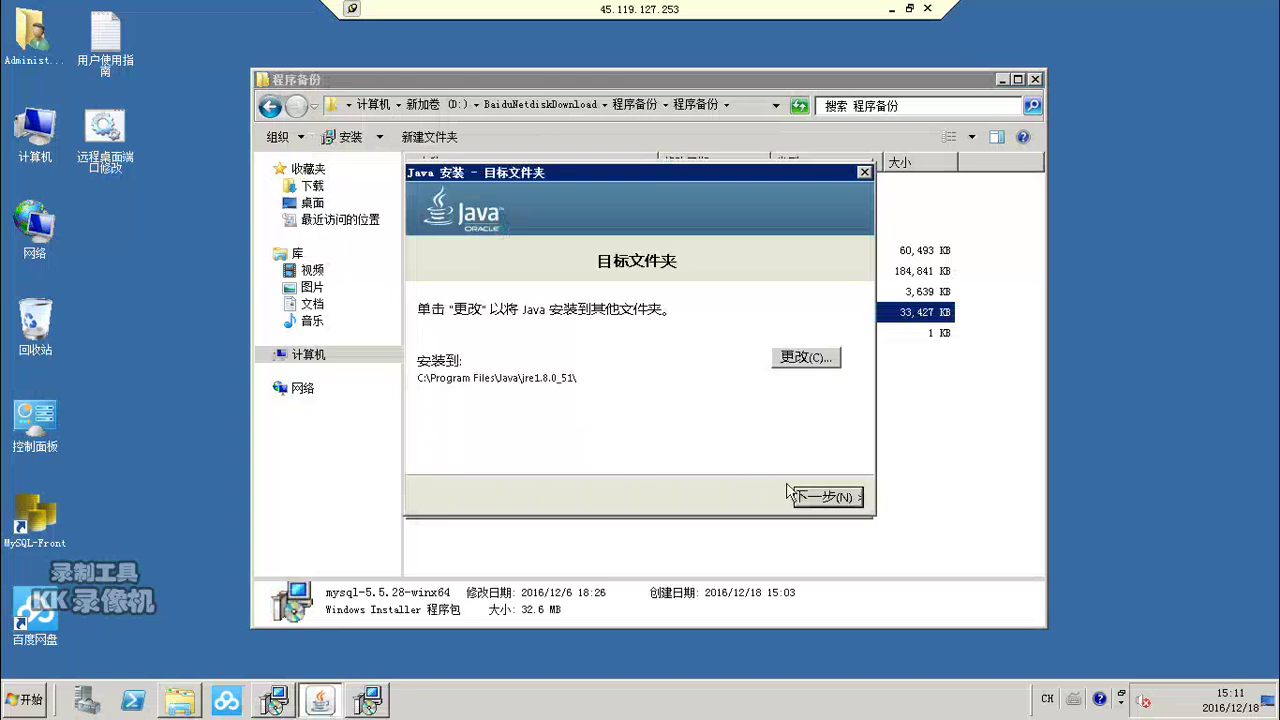
pyautogui.click(817, 500)
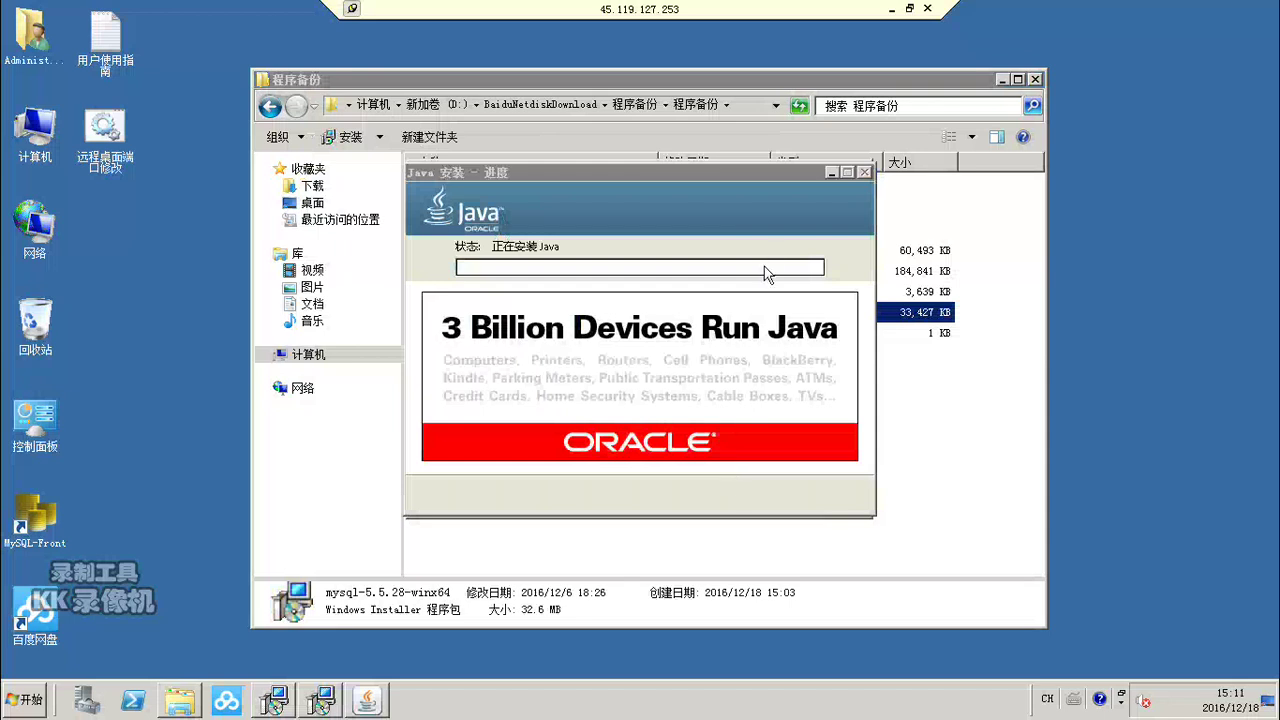
pyautogui.click(829, 174)
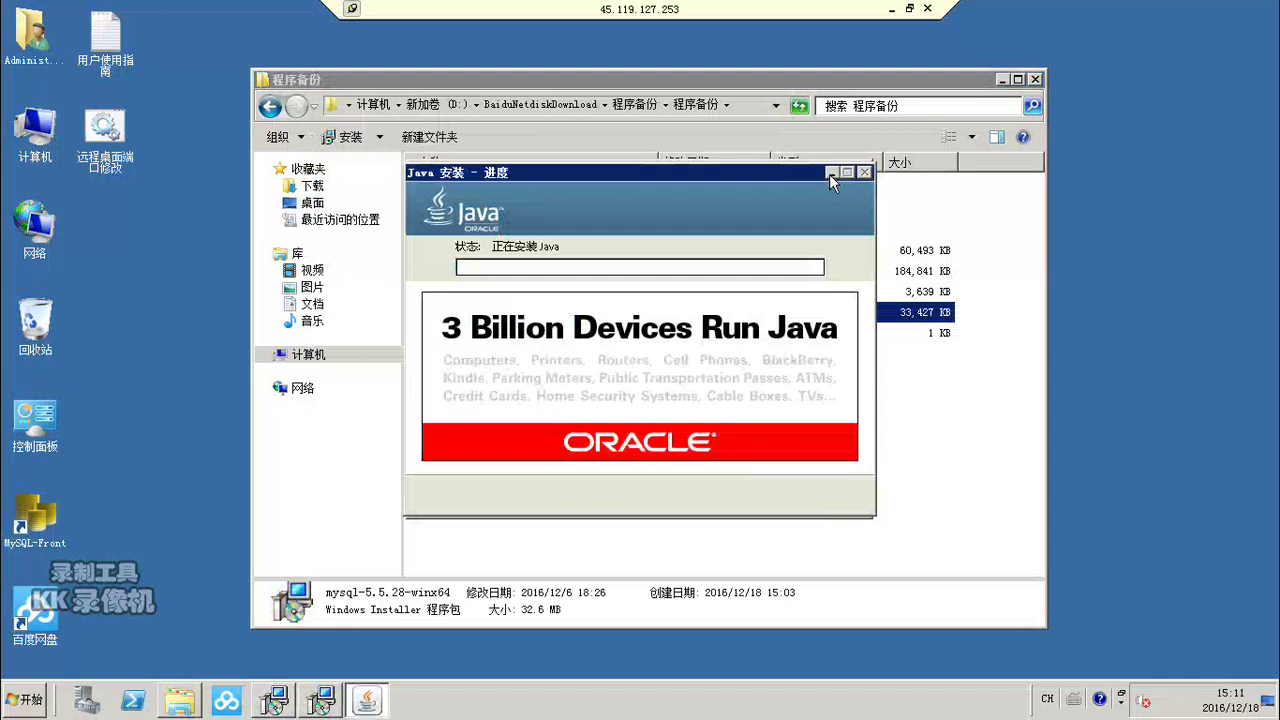
# Step: Accept the MySQL license, pick the Typical setup type and start installing
pyautogui.click(716, 495)
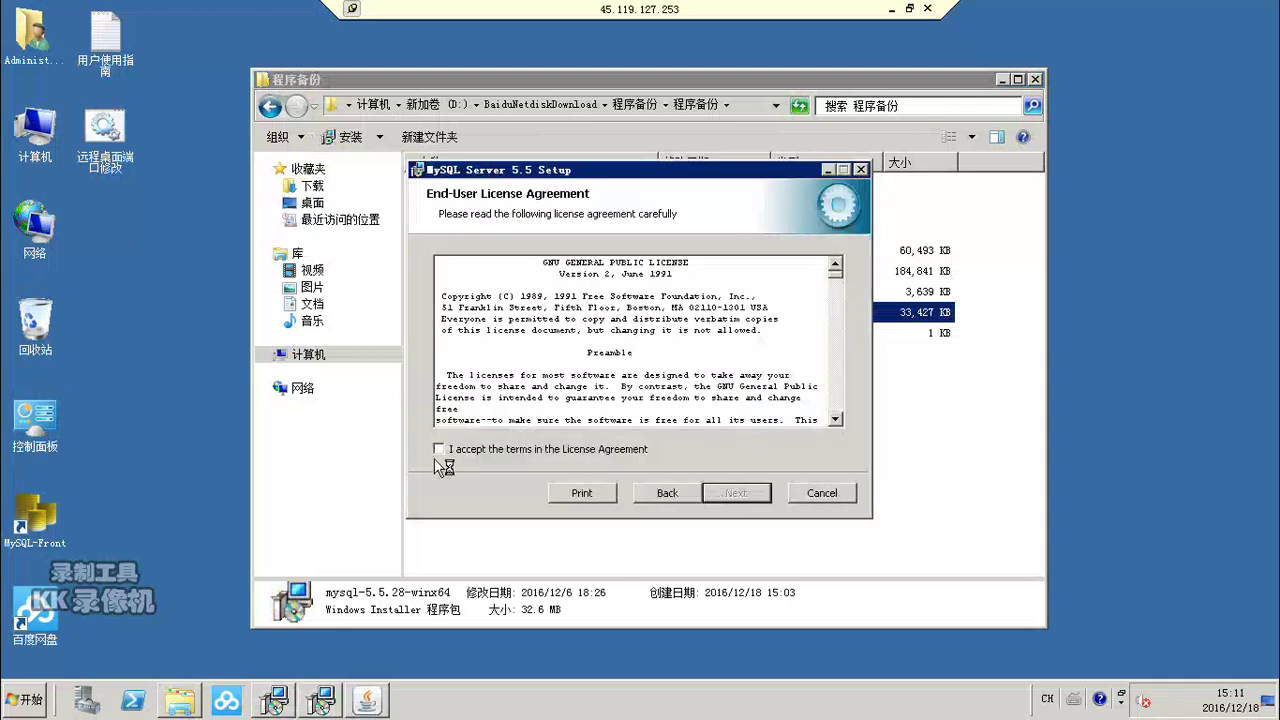
pyautogui.click(439, 450)
pyautogui.click(737, 495)
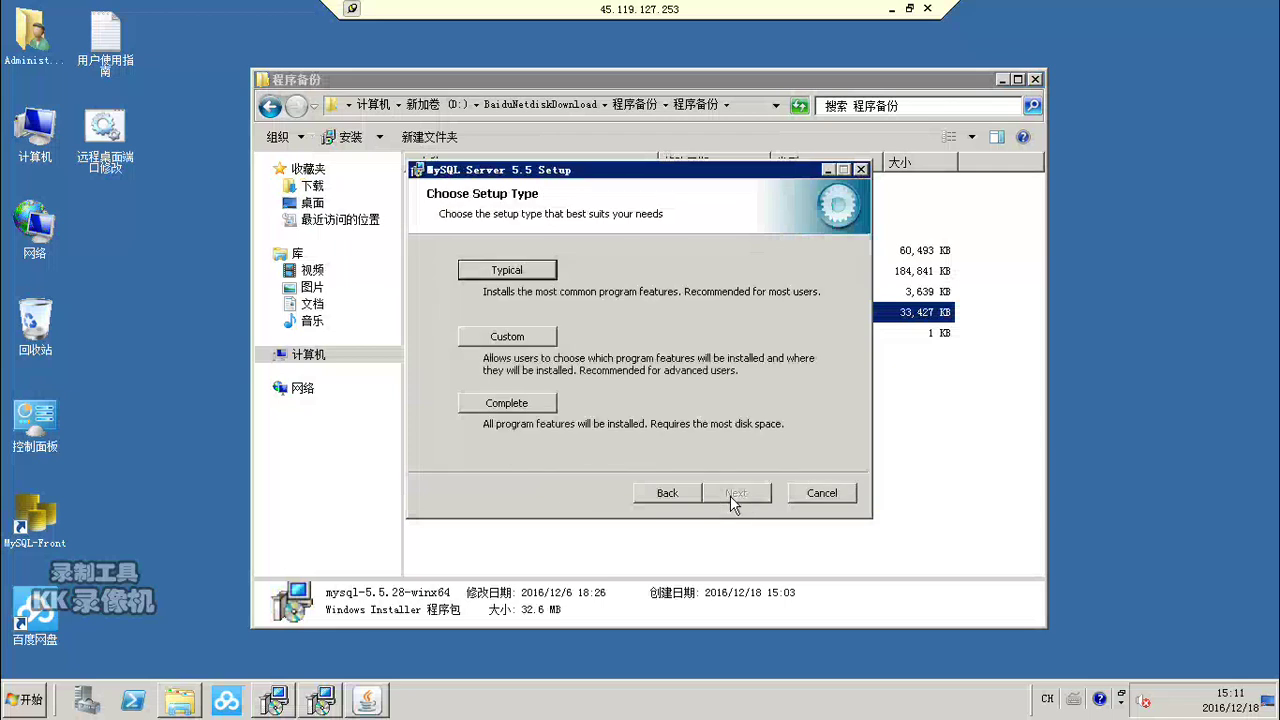
pyautogui.click(509, 272)
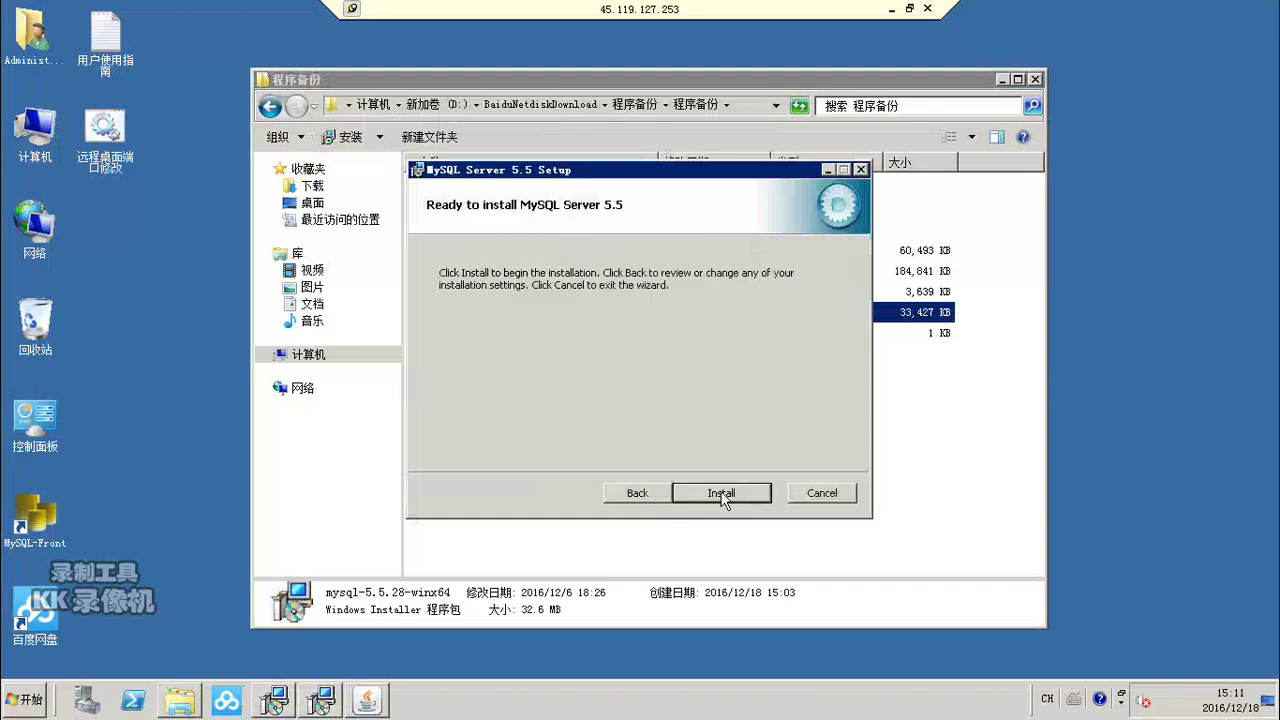
pyautogui.click(721, 494)
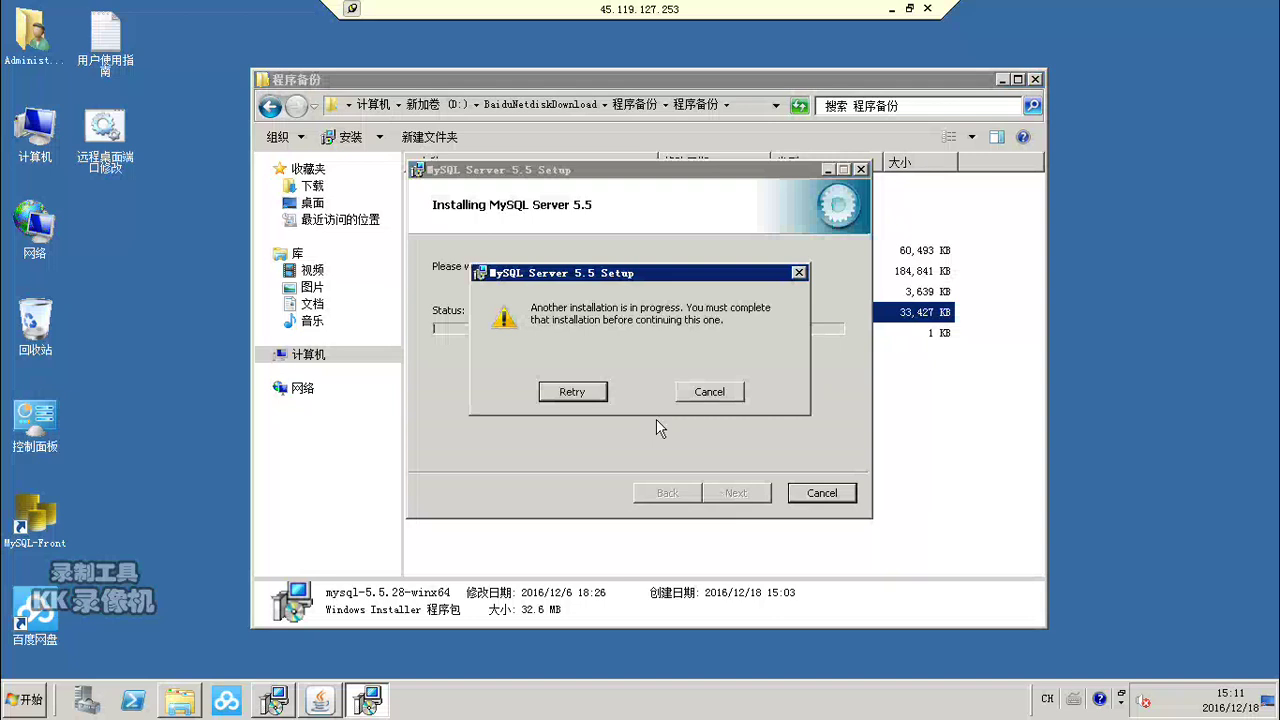
# Step: Cancel the blocked Typical install, confirm with Yes, and finish the interrupted MySQL wizard
pyautogui.click(709, 393)
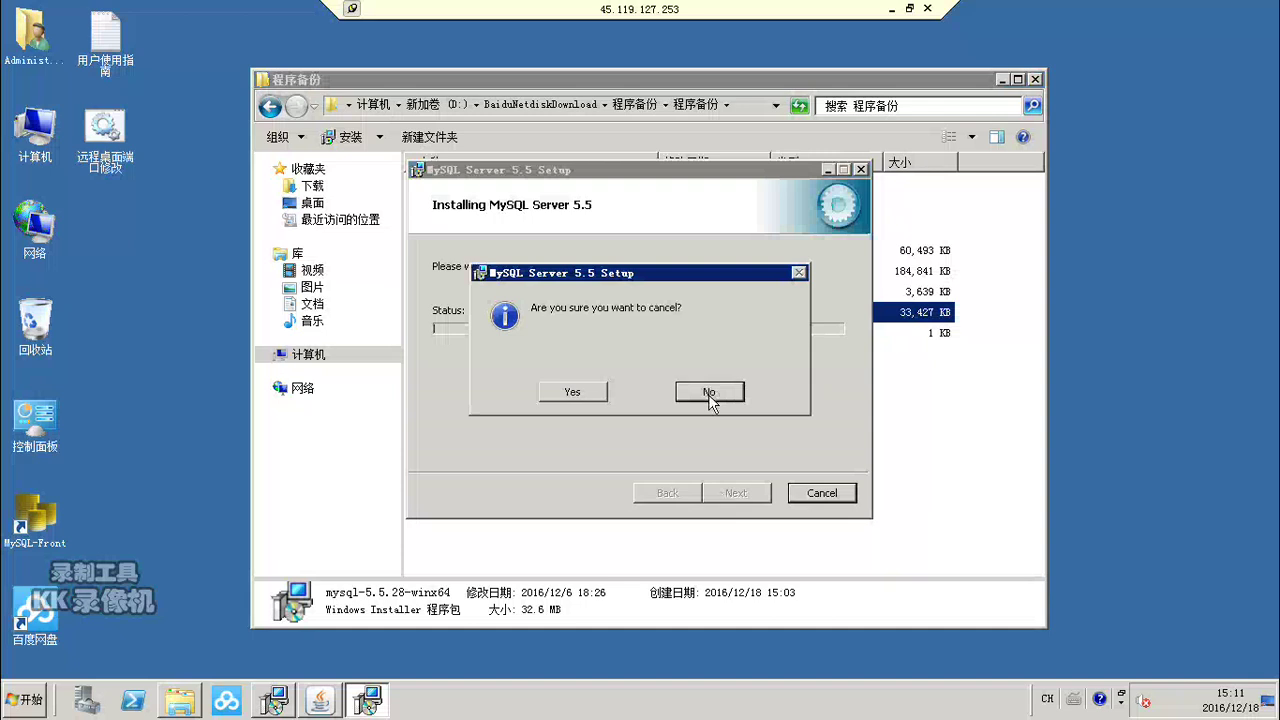
pyautogui.click(709, 393)
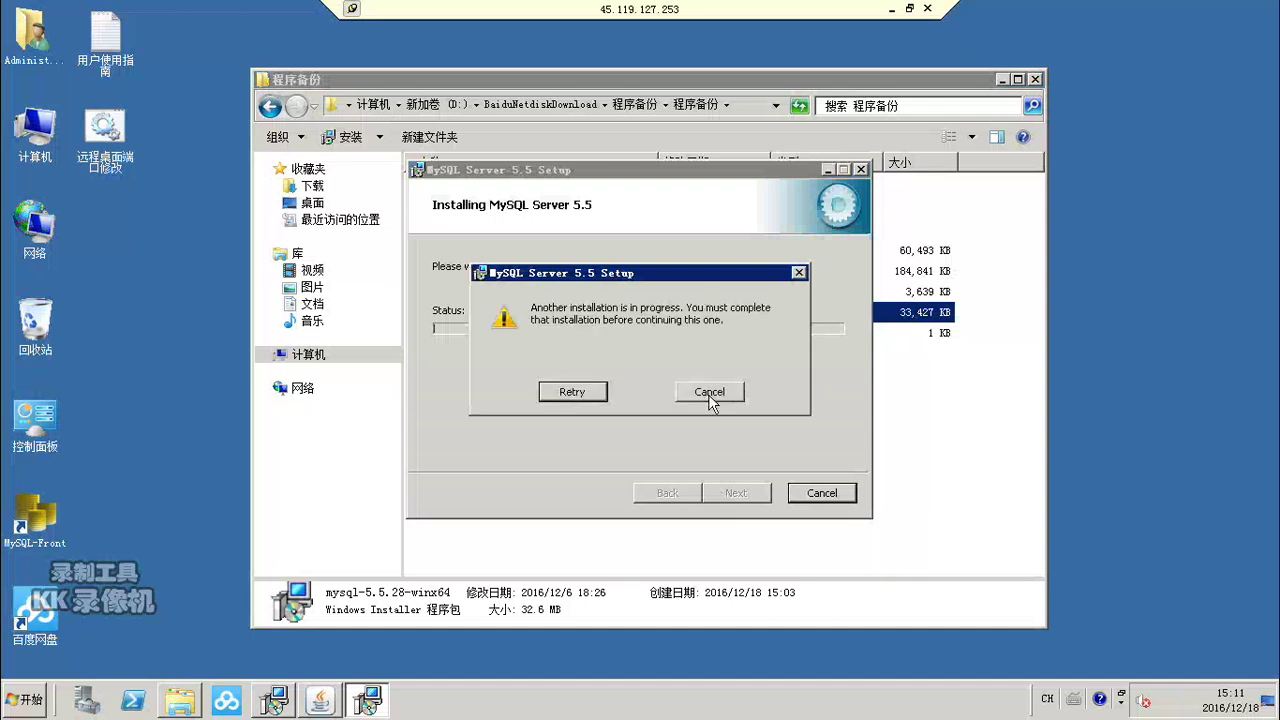
pyautogui.click(709, 392)
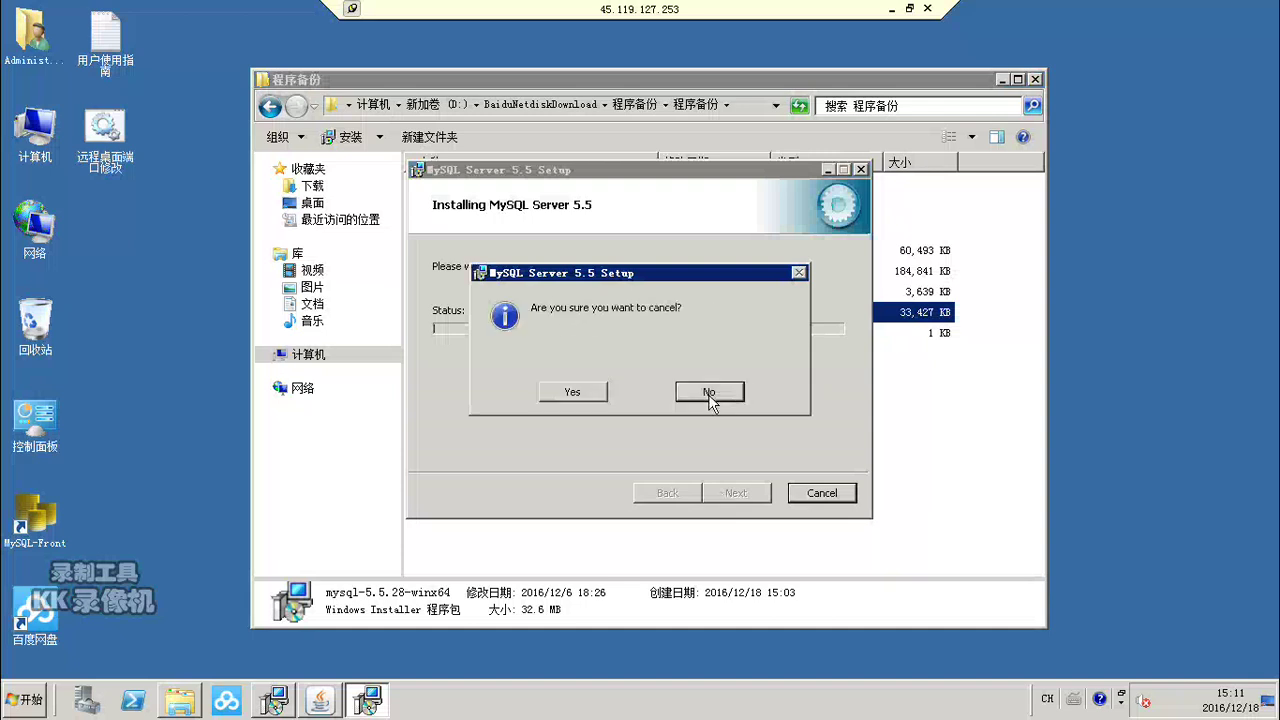
pyautogui.click(565, 393)
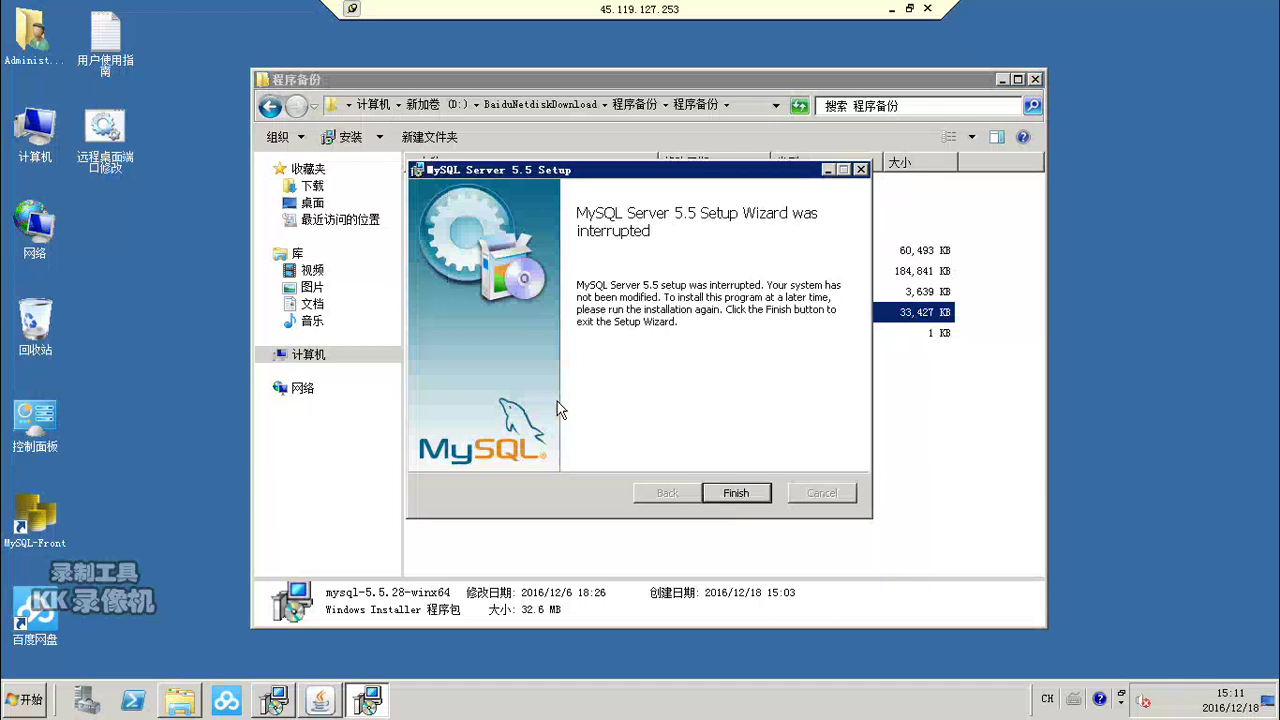
pyautogui.click(732, 495)
pyautogui.click(322, 700)
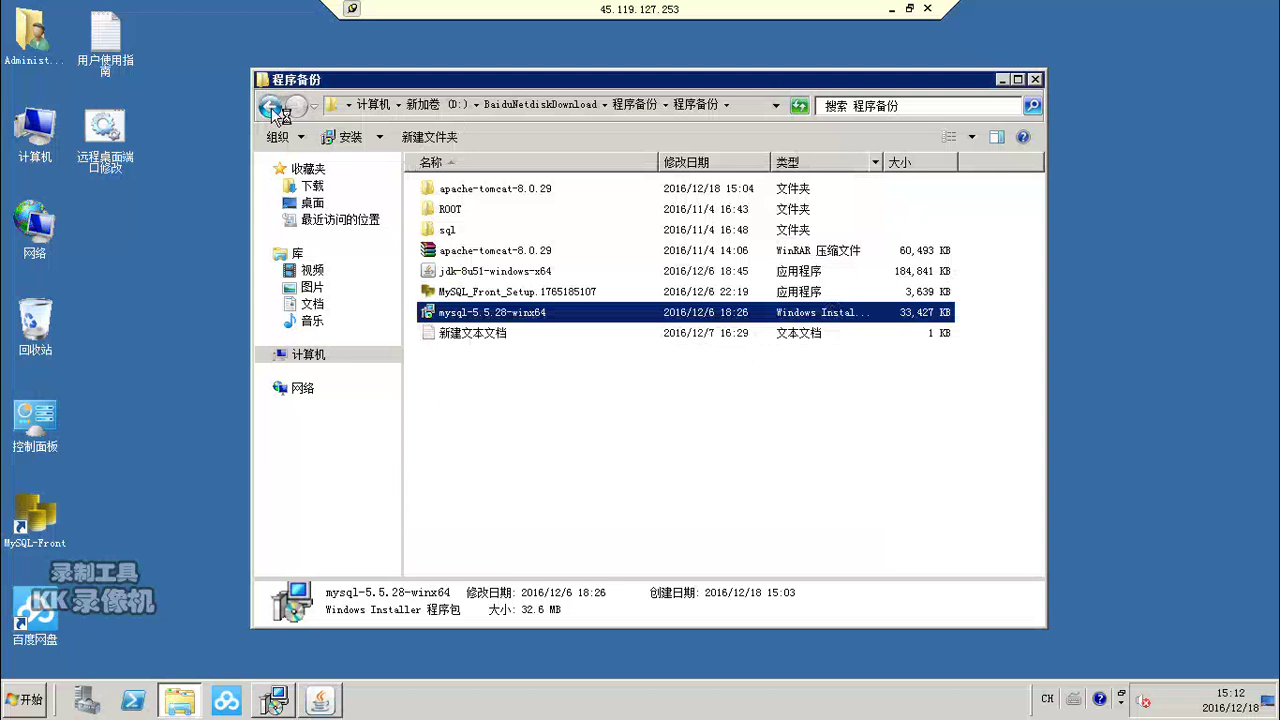
# Step: Check the Java and JDK 8 Update 51 progress windows, then return to Explorer
pyautogui.click(328, 705)
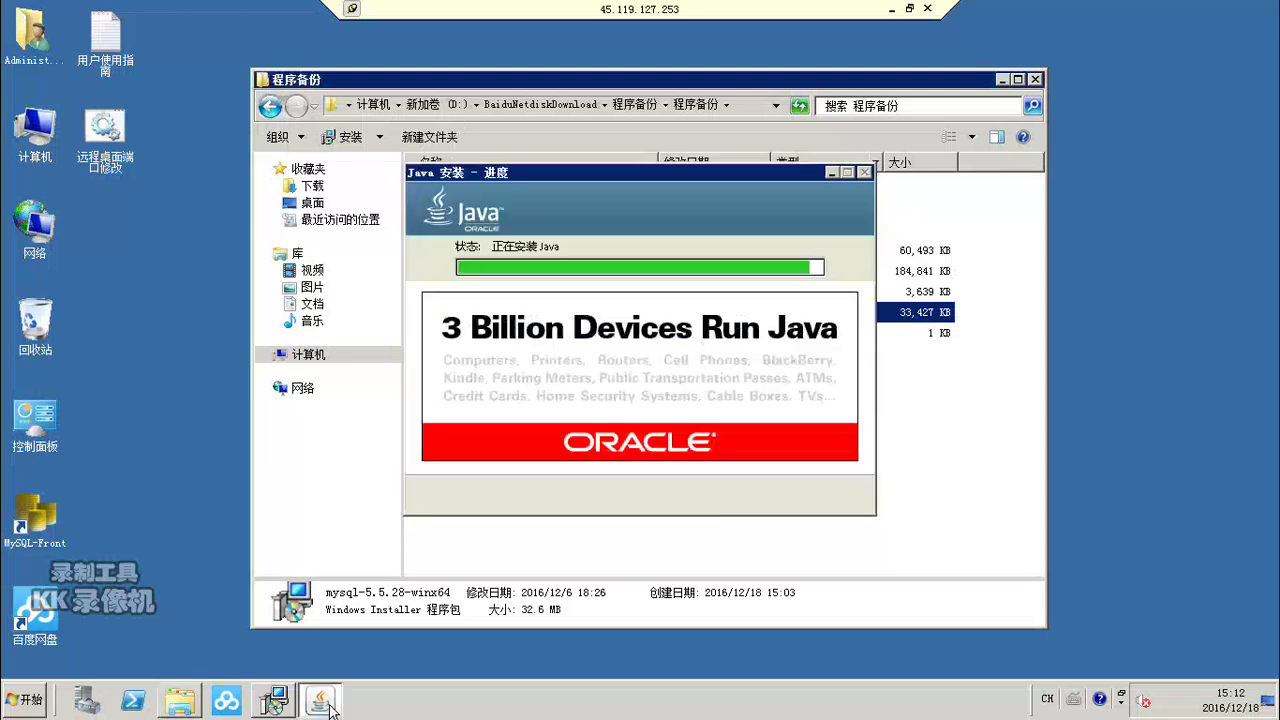
pyautogui.click(279, 705)
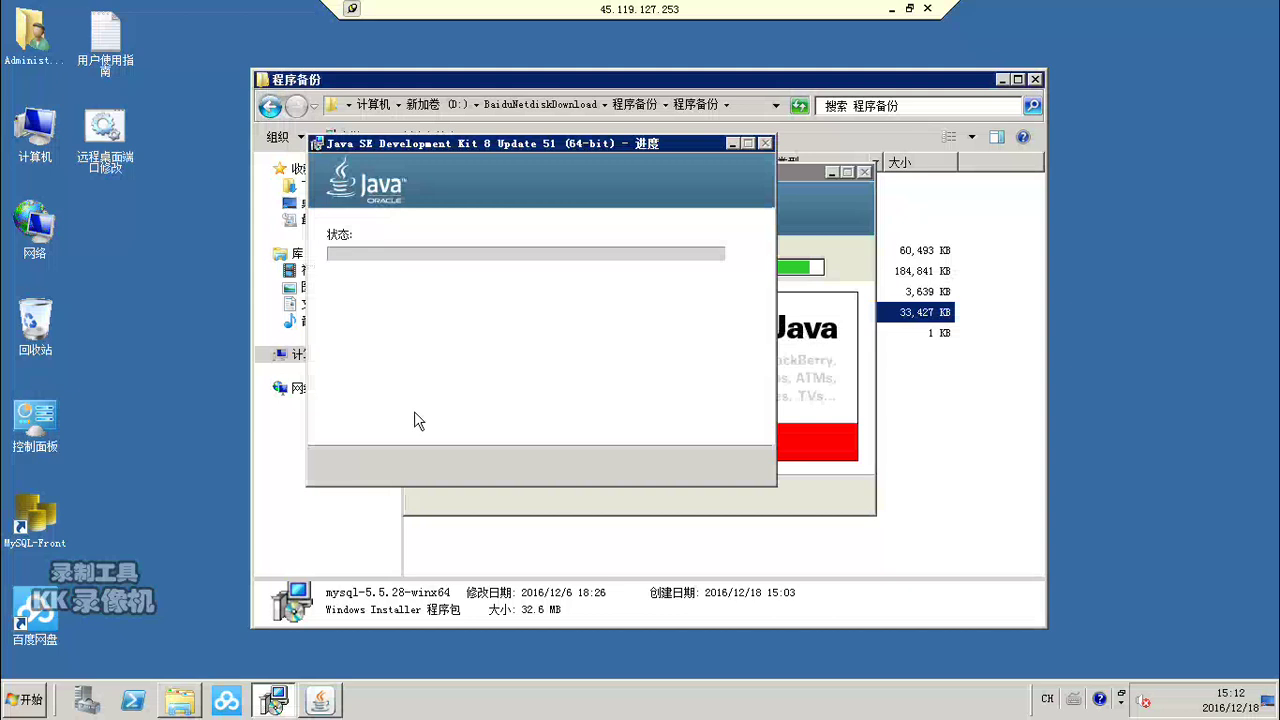
pyautogui.click(805, 170)
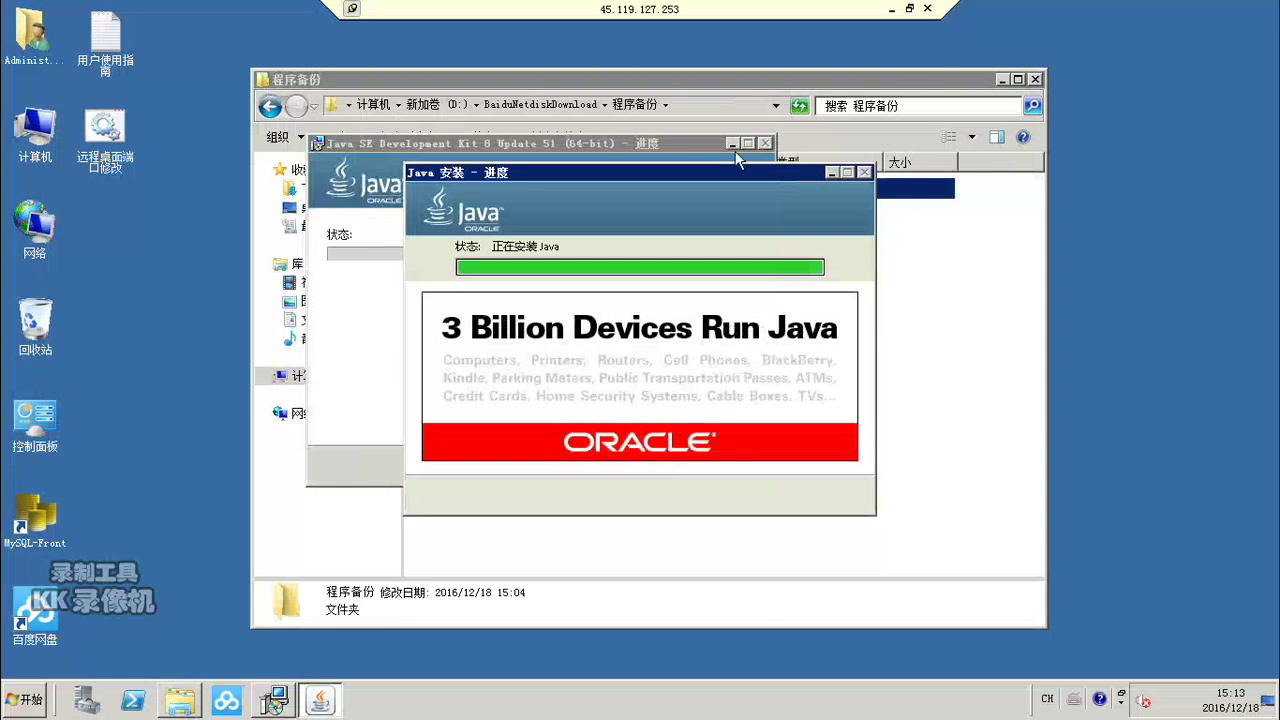
pyautogui.click(674, 142)
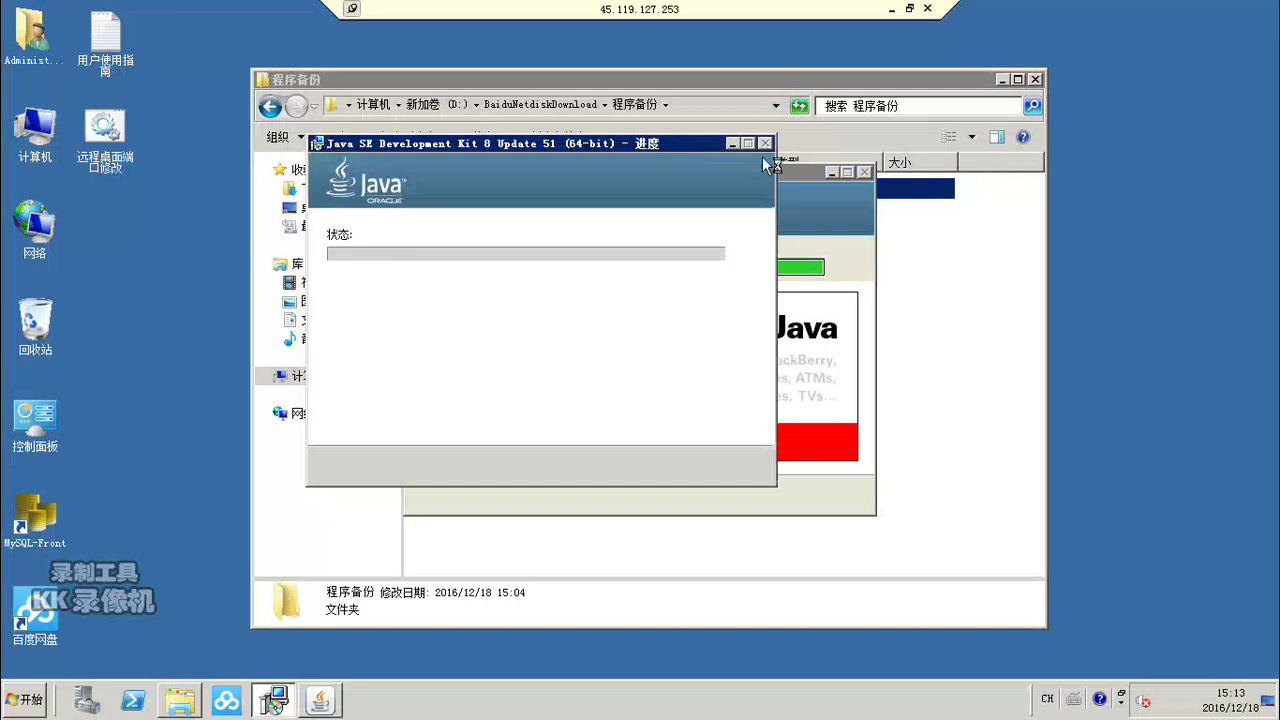
pyautogui.click(814, 77)
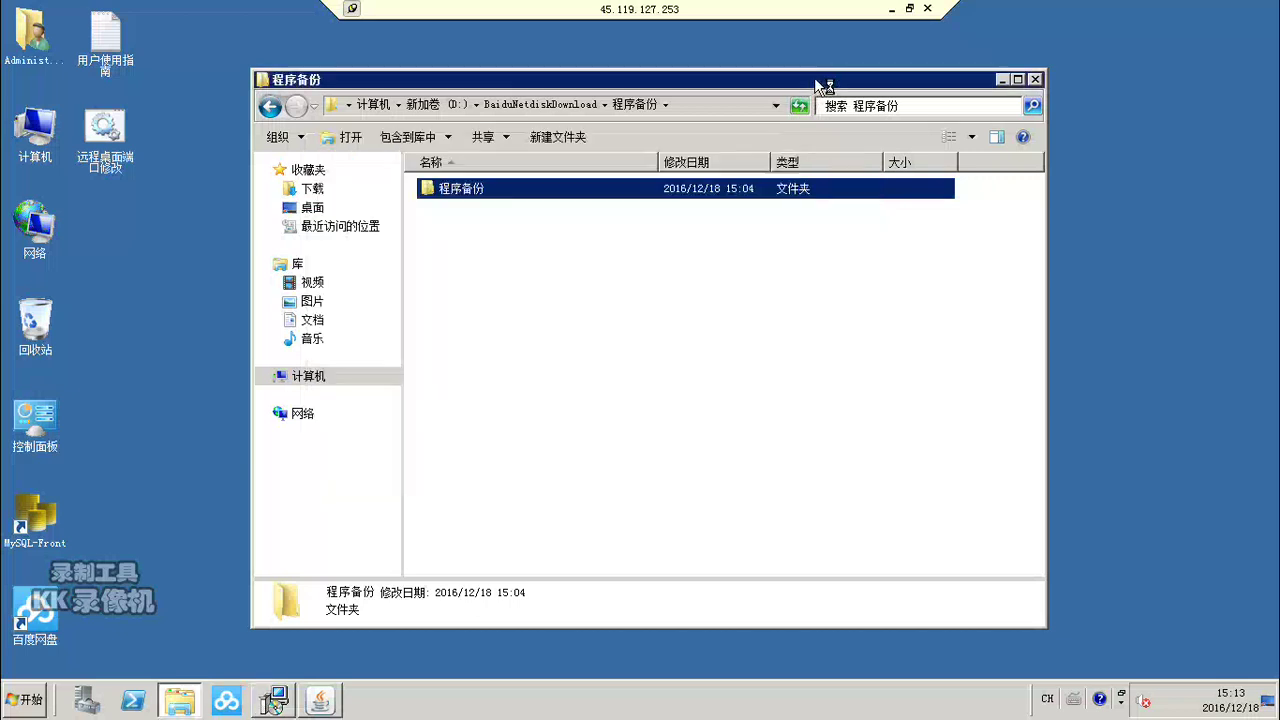
# Step: Navigate back up from 程序备份 to the Computer drive view
pyautogui.click(271, 107)
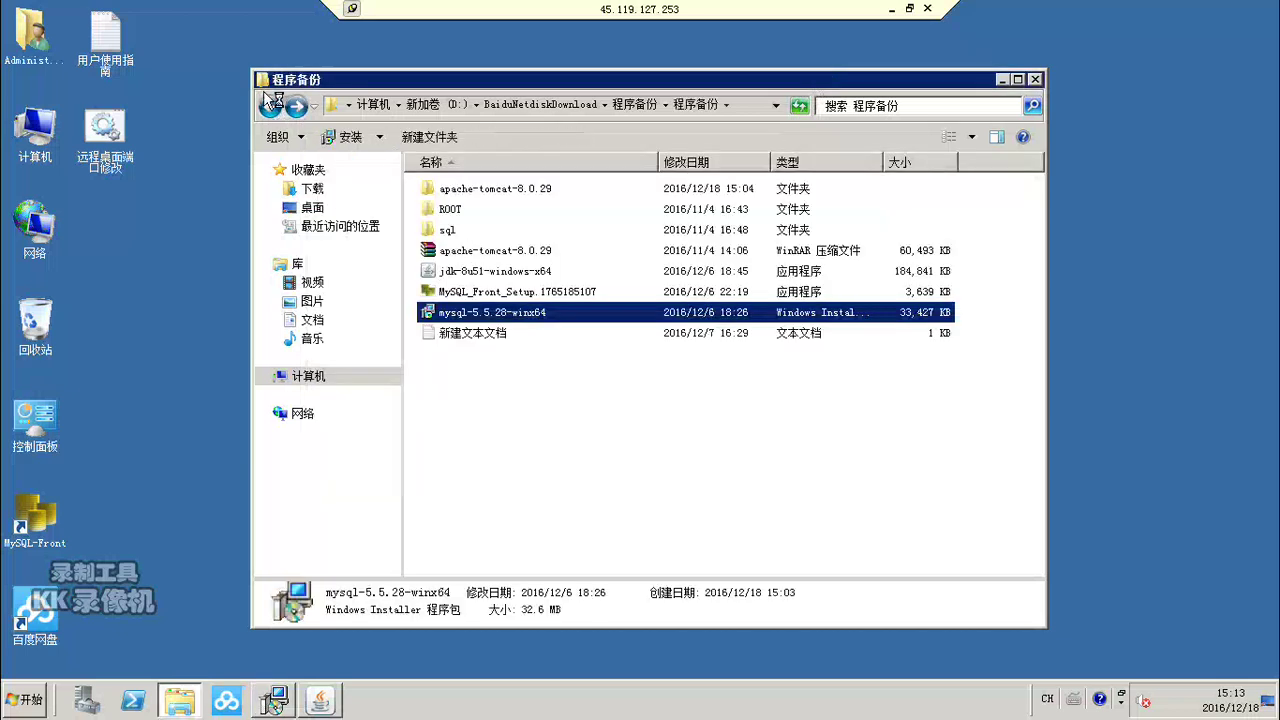
pyautogui.click(270, 108)
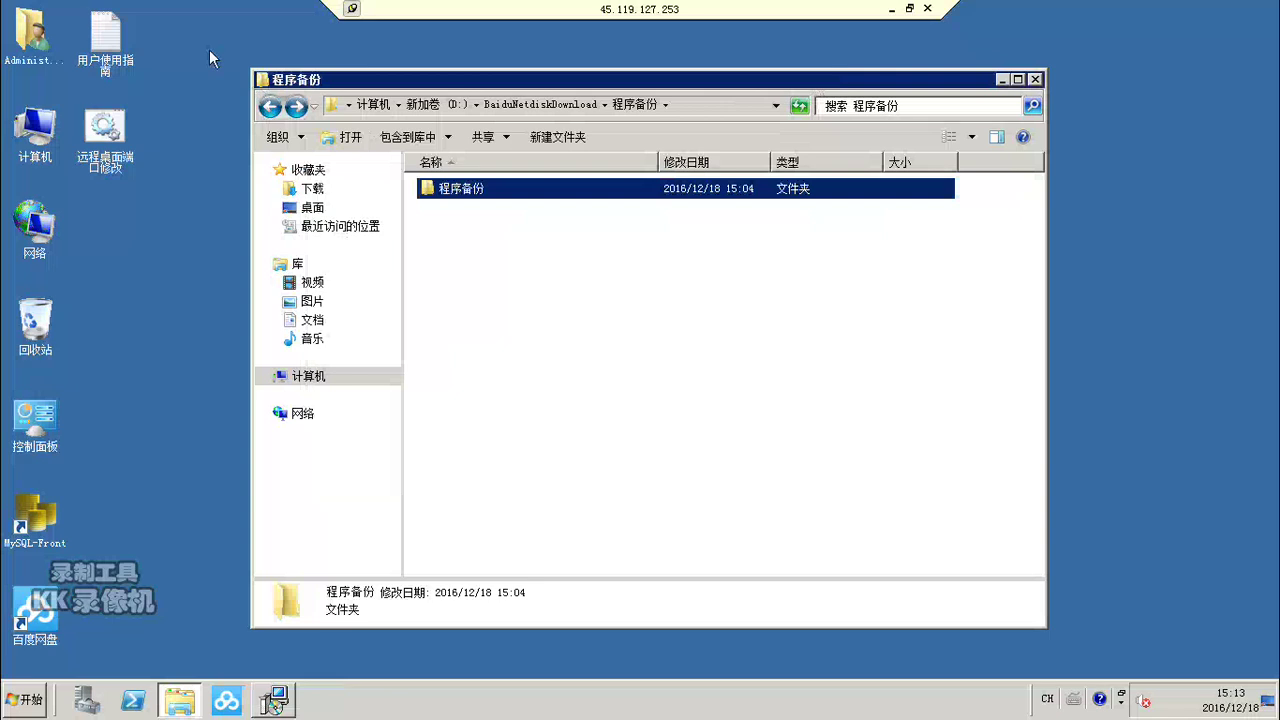
pyautogui.click(270, 108)
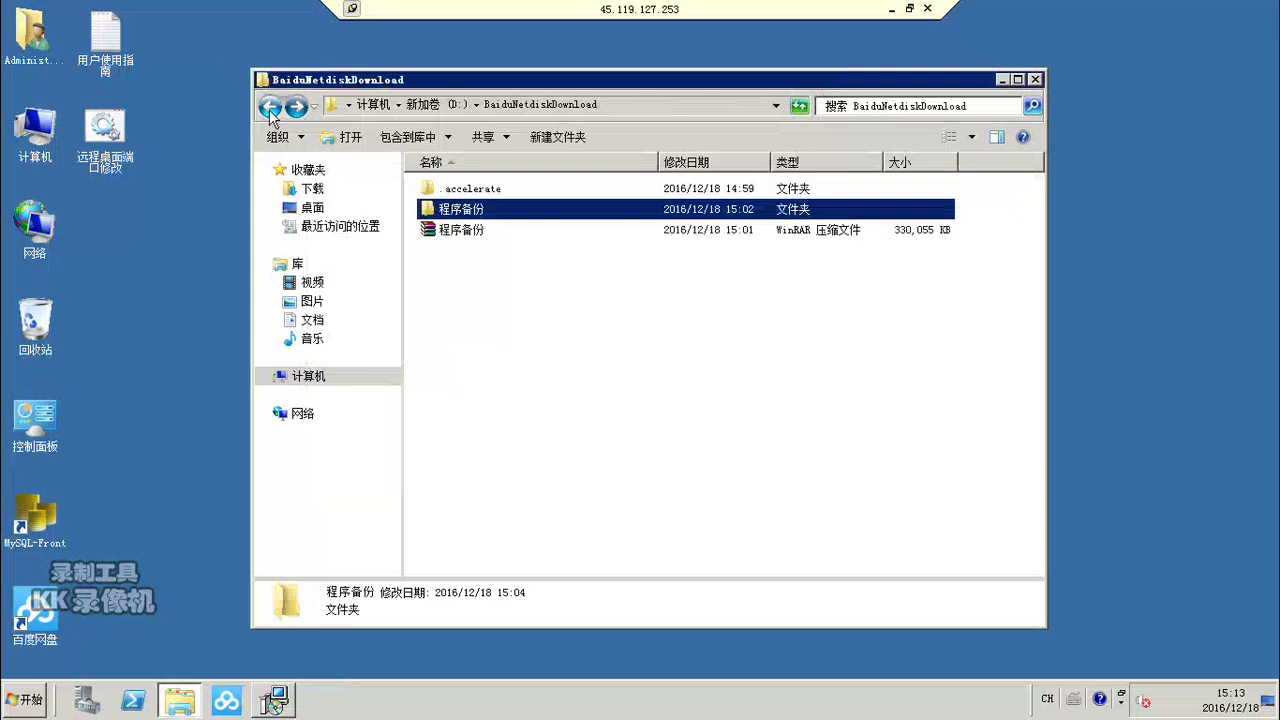
pyautogui.click(270, 108)
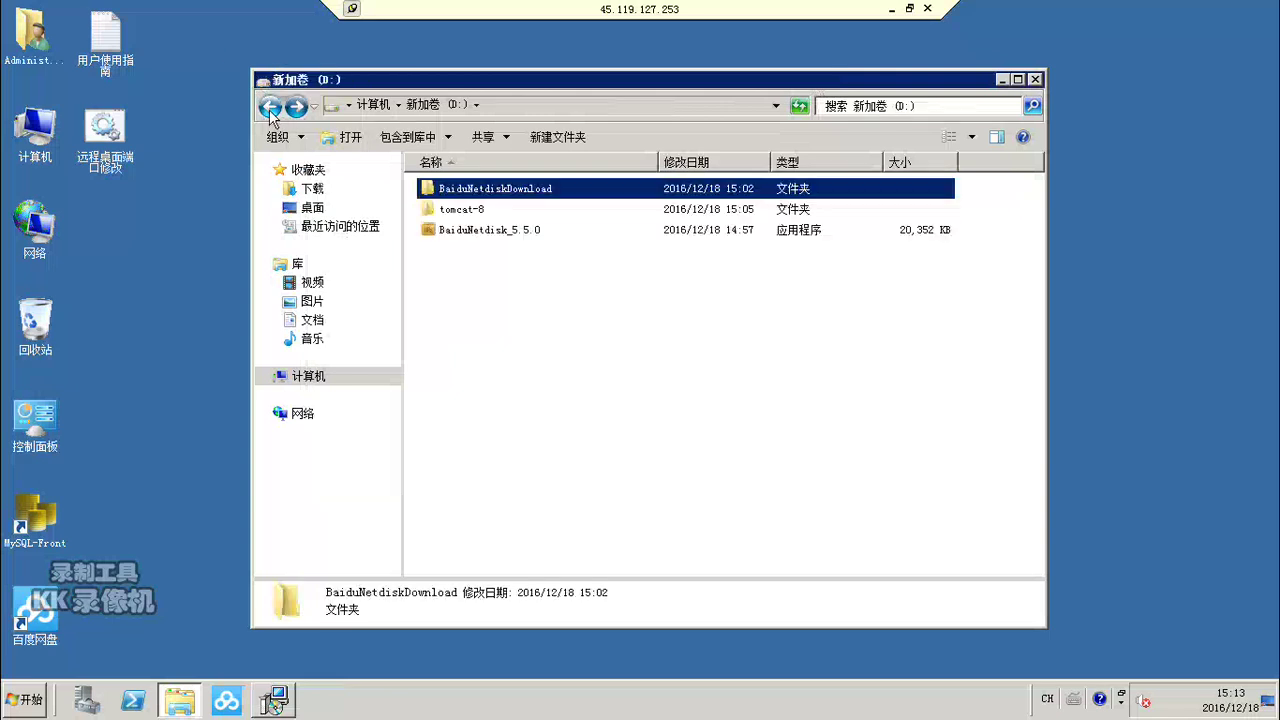
pyautogui.click(270, 108)
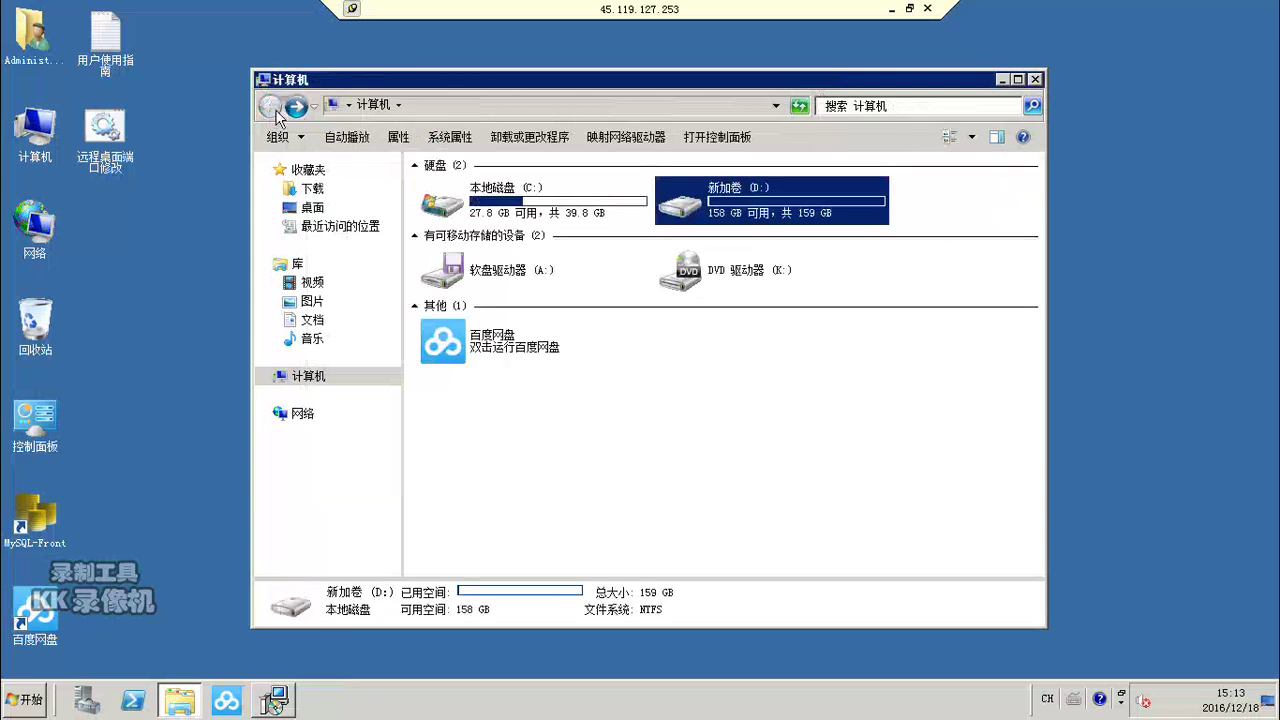
# Step: Browse C:\Program Files, Common Files and Program Files (x86), and dismiss the JDK install-complete message
pyautogui.click(501, 201)
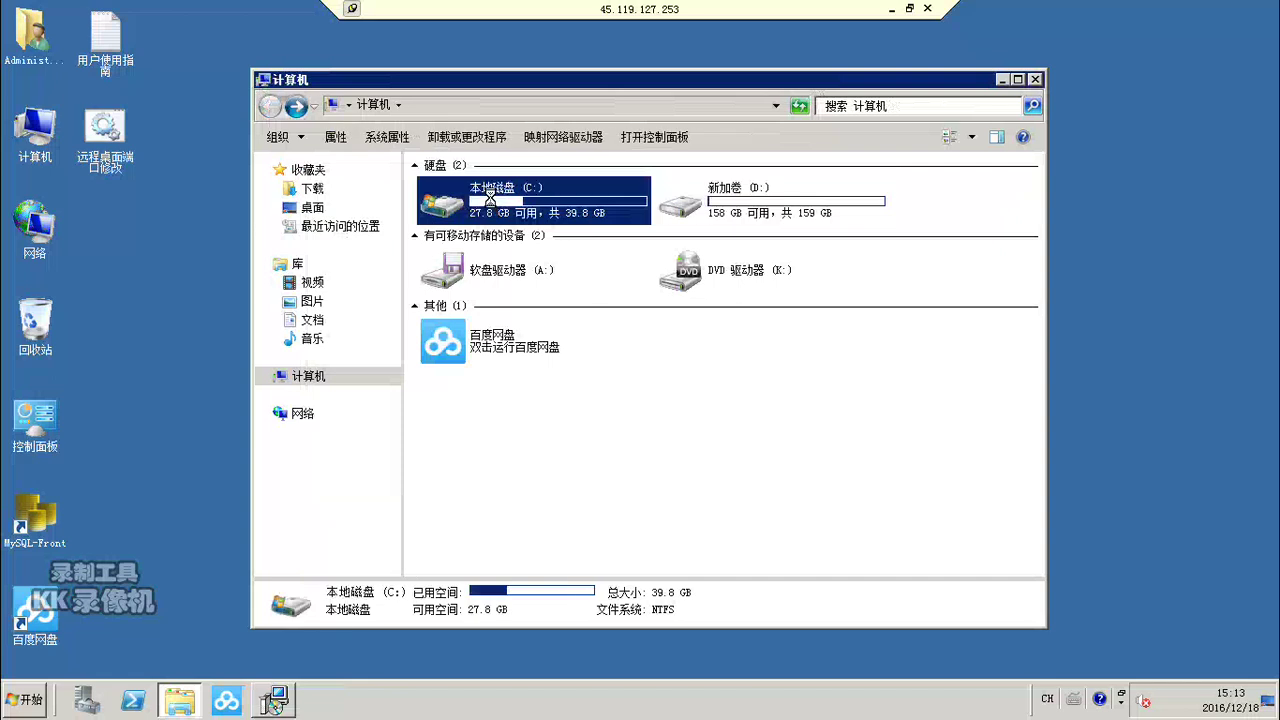
pyautogui.doubleClick(501, 201)
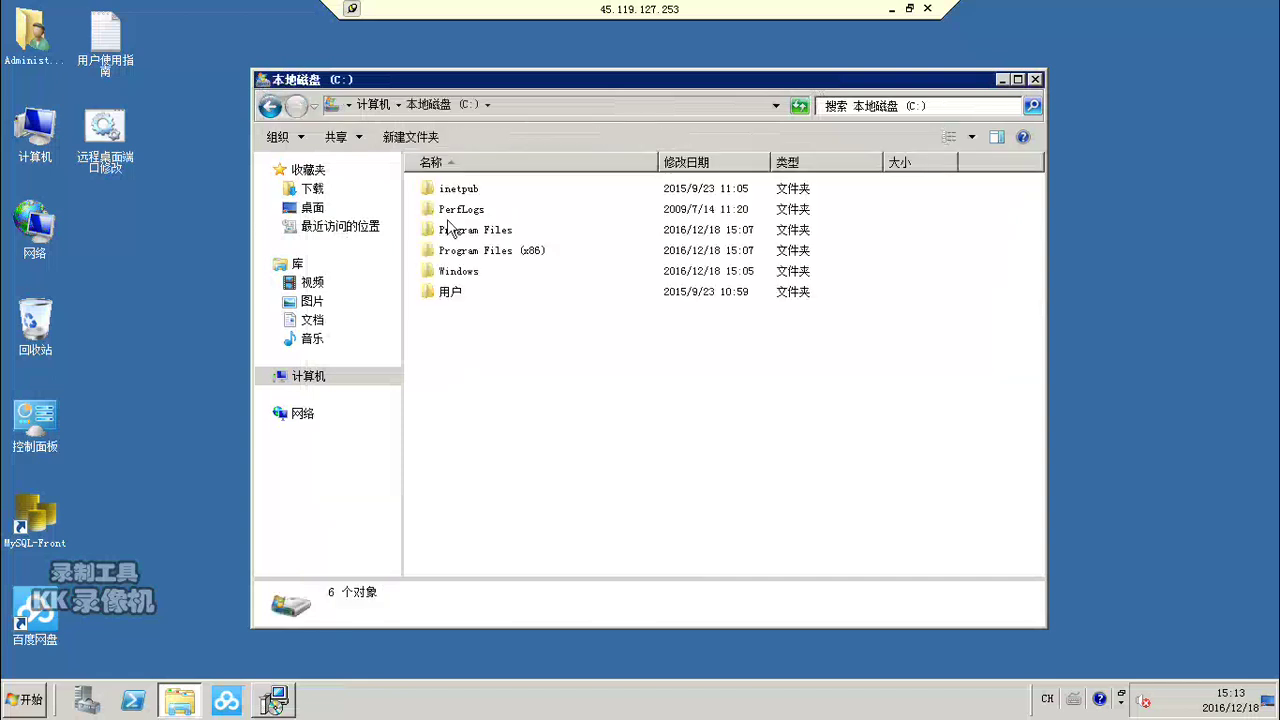
pyautogui.doubleClick(449, 232)
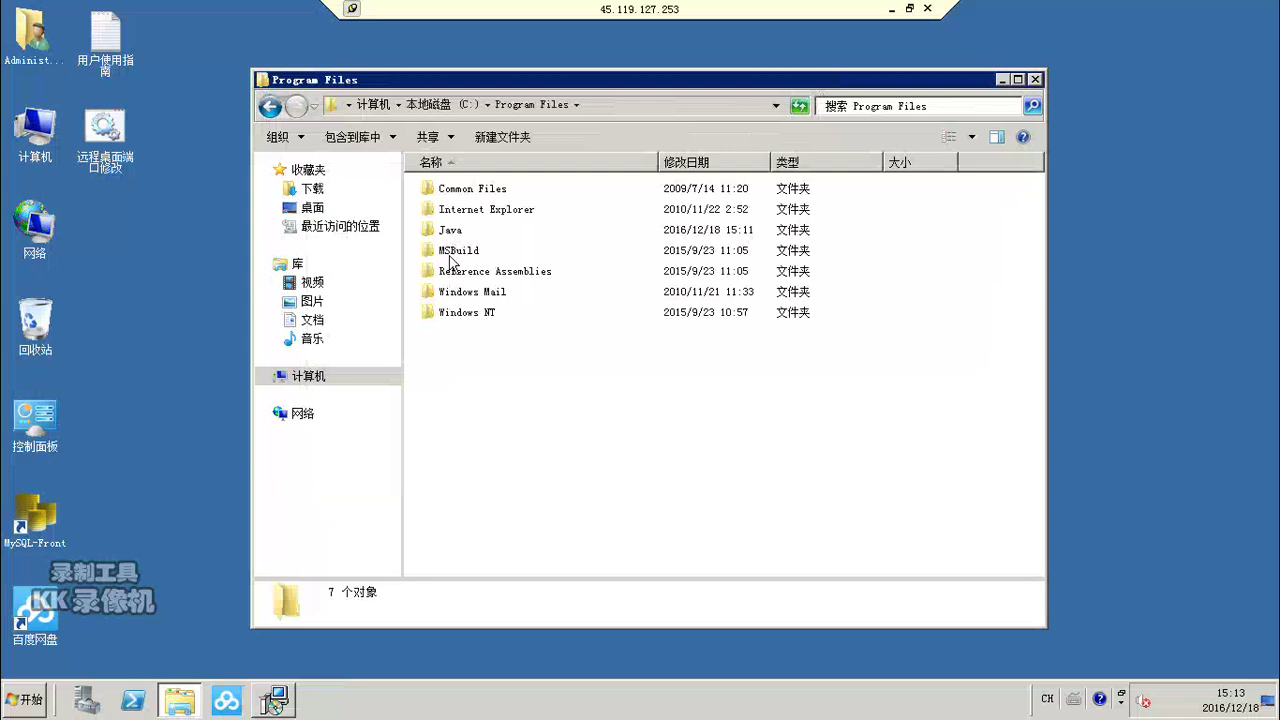
pyautogui.doubleClick(447, 190)
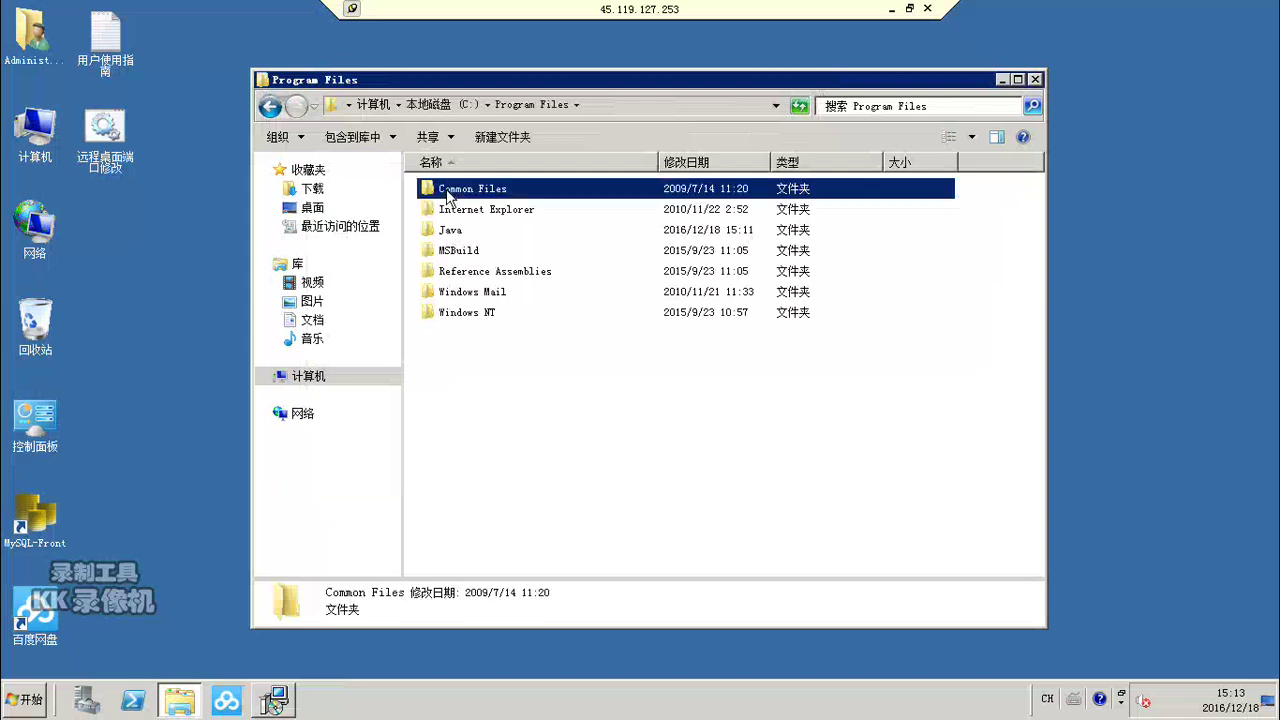
pyautogui.click(268, 106)
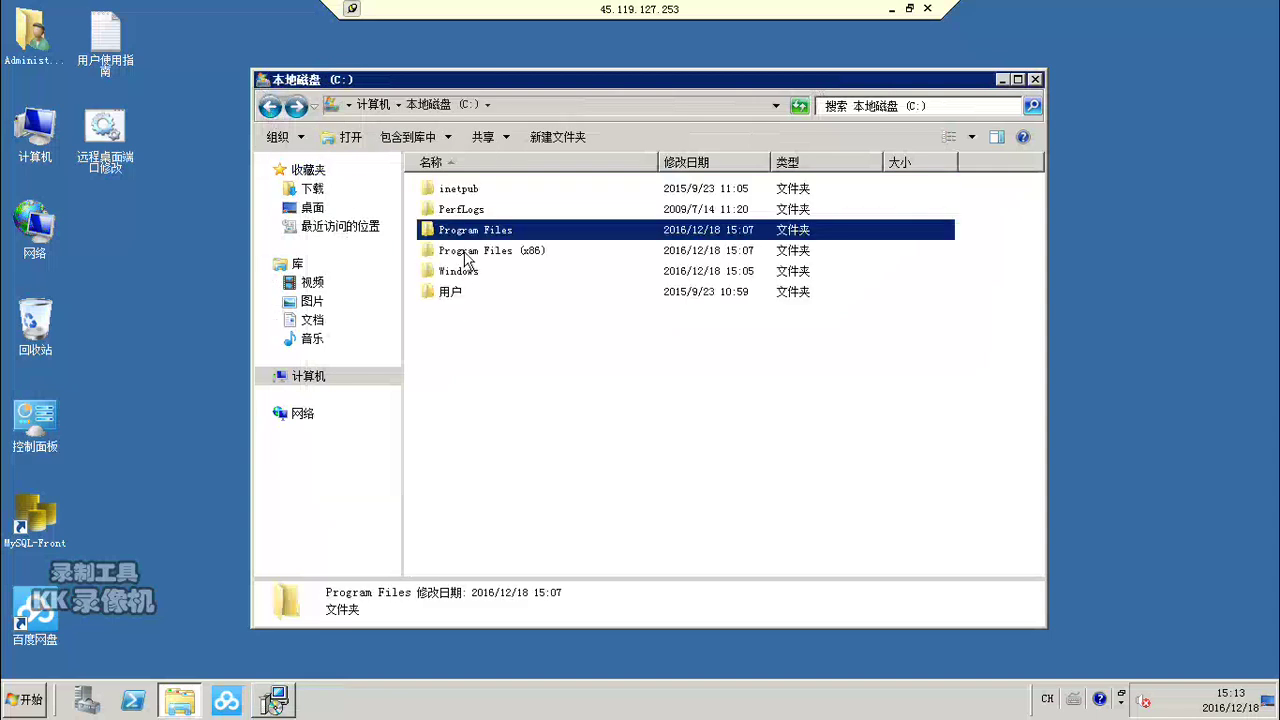
pyautogui.doubleClick(465, 252)
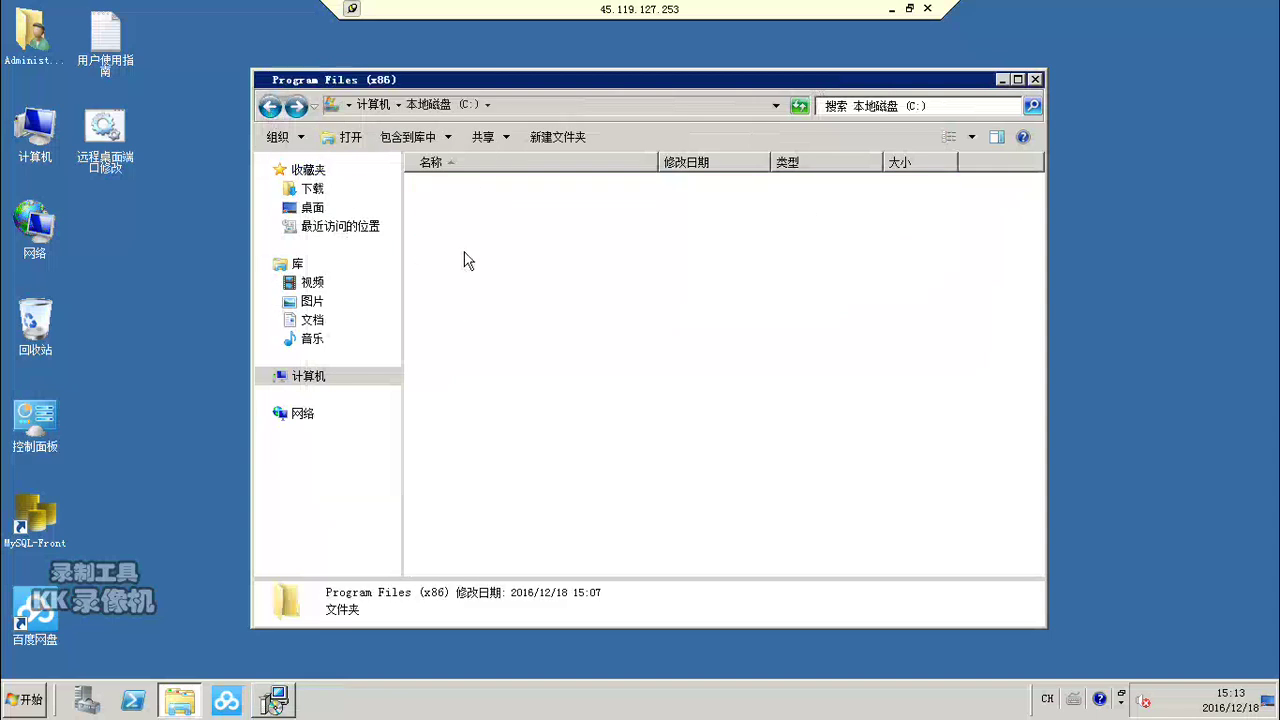
pyautogui.click(268, 107)
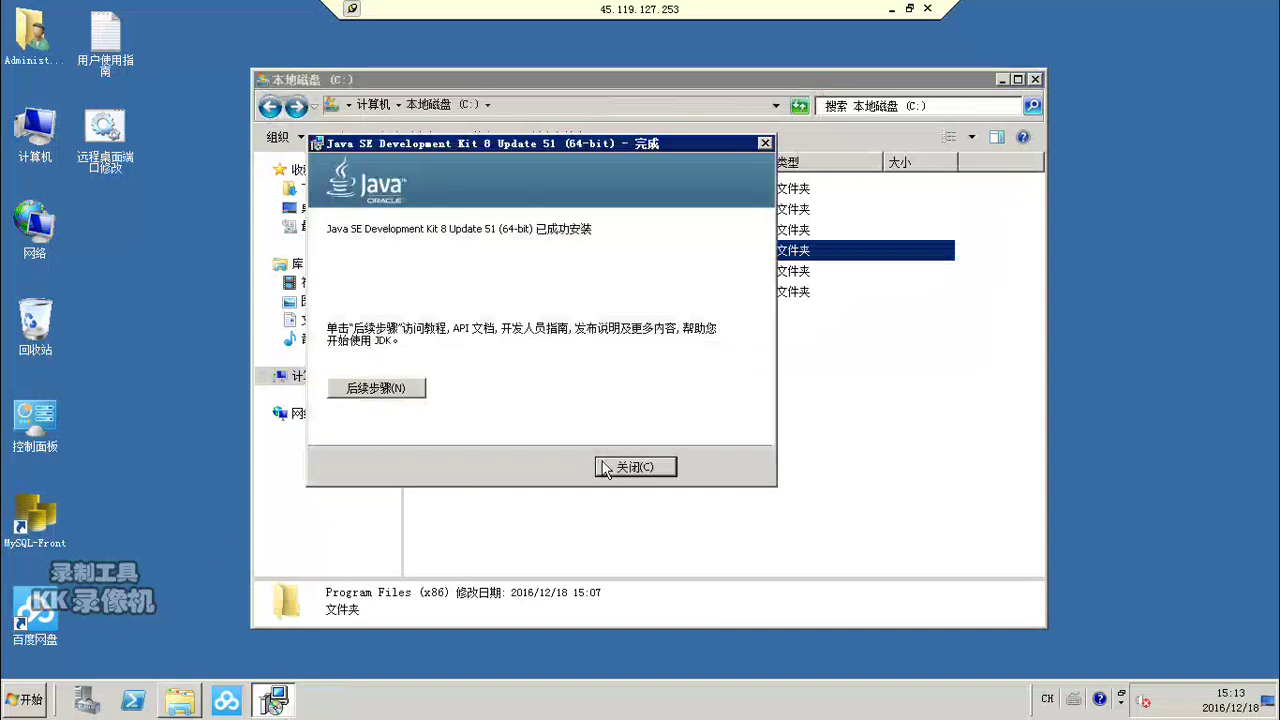
pyautogui.click(633, 467)
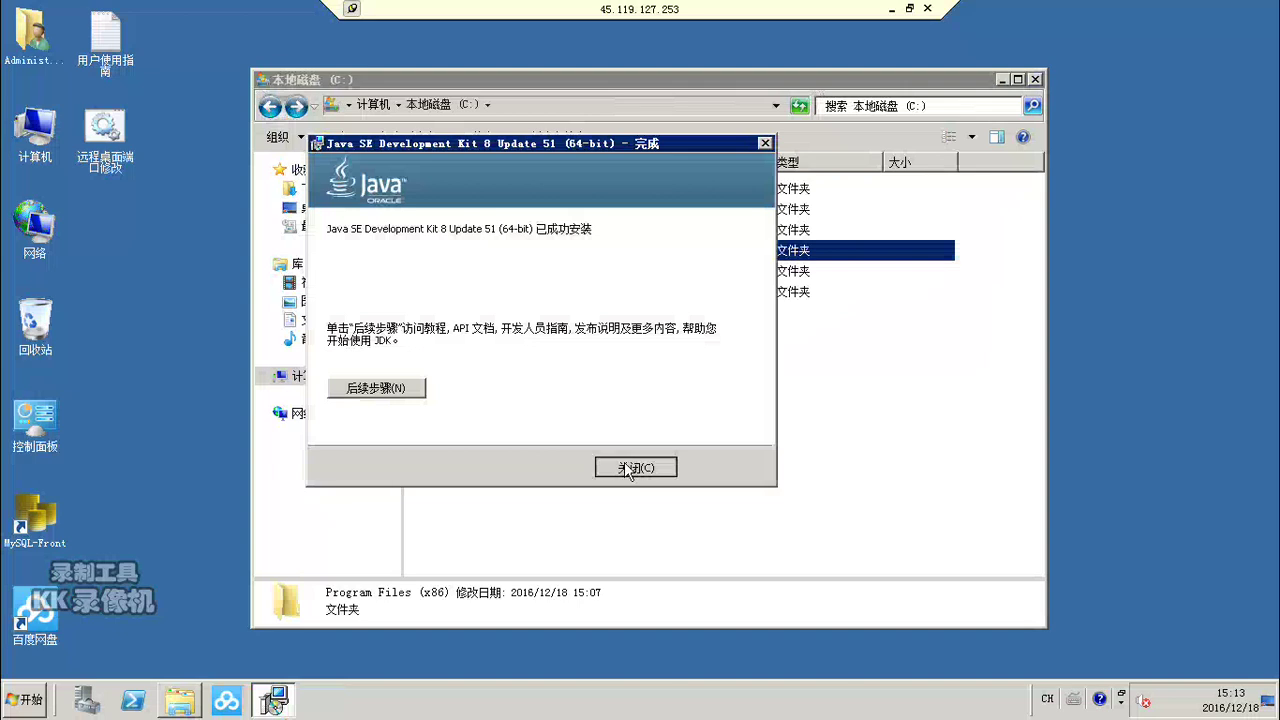
# Step: Open D:\BaiduNetdiskDownload\程序备份\程序备份 and launch mysql-5.5.28-winx64
pyautogui.click(270, 106)
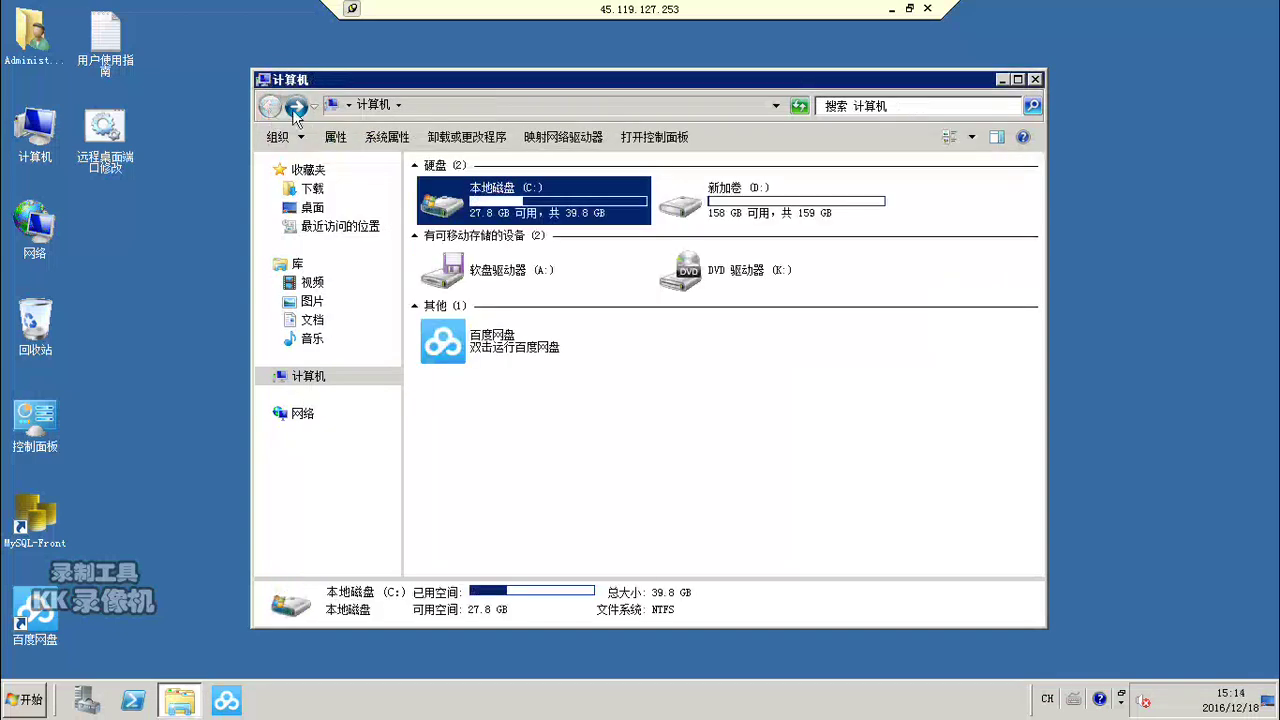
pyautogui.click(690, 207)
pyautogui.doubleClick(689, 206)
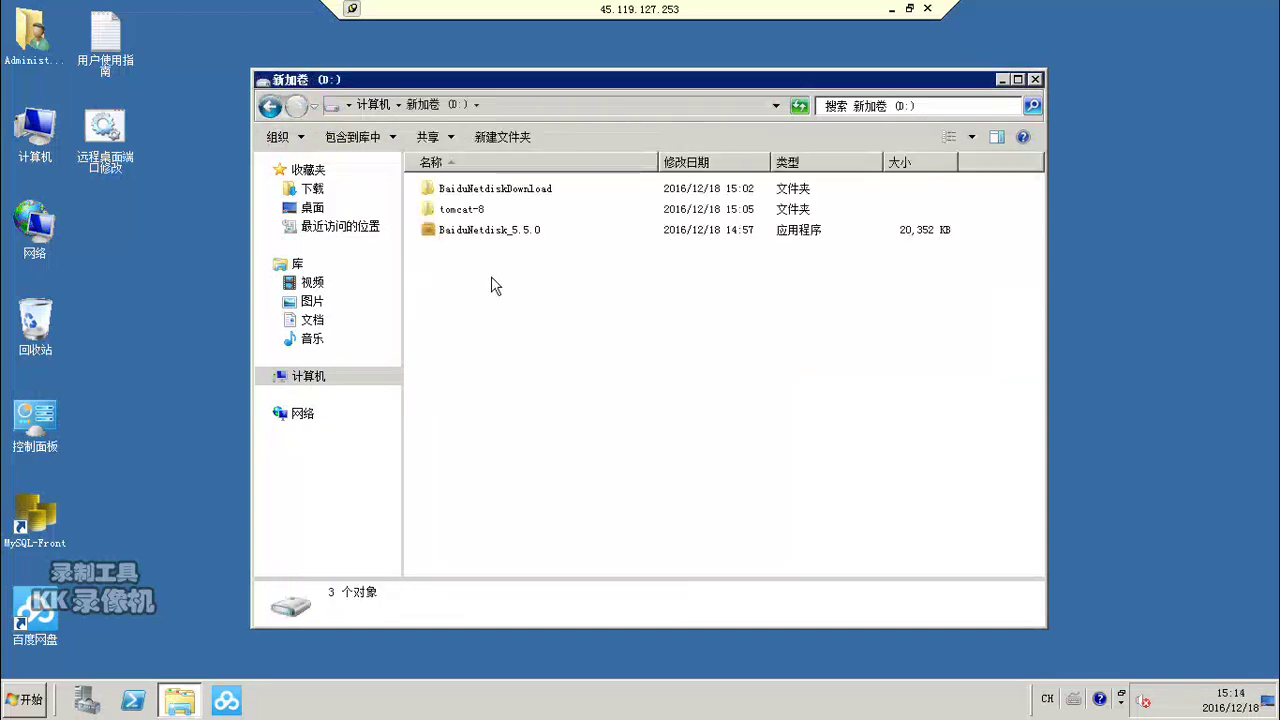
pyautogui.doubleClick(445, 190)
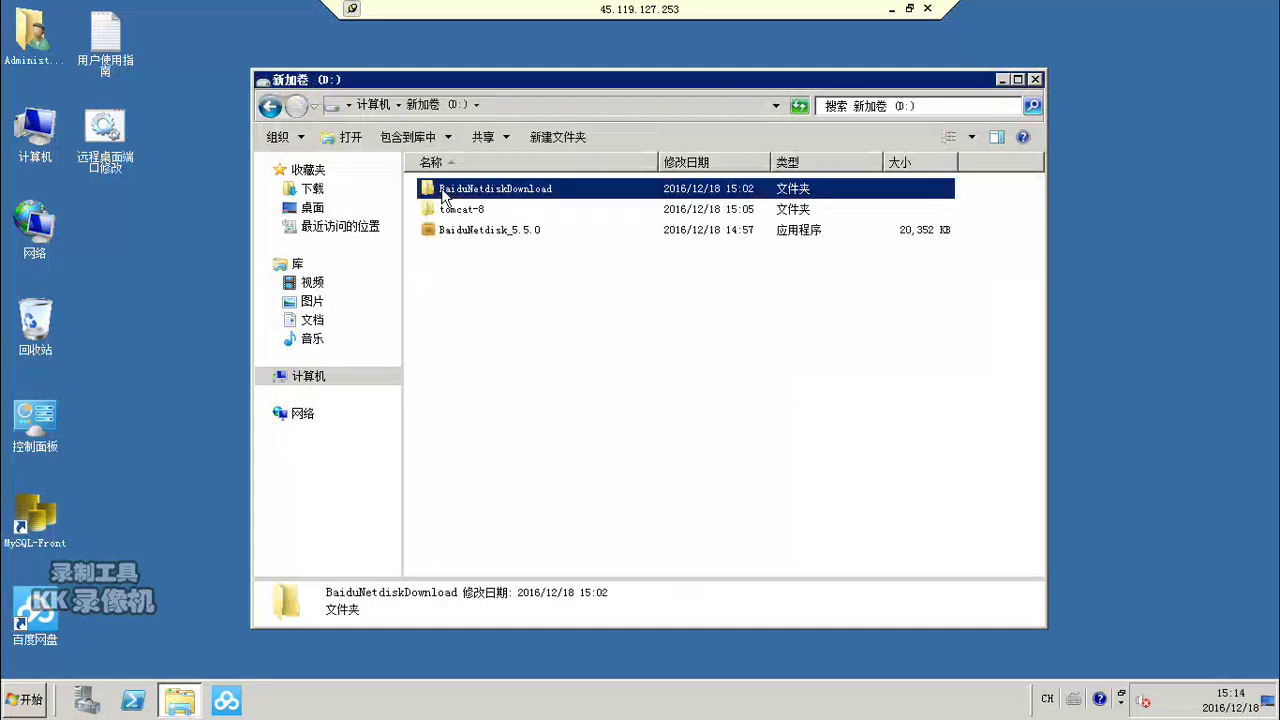
pyautogui.doubleClick(450, 215)
pyautogui.doubleClick(450, 198)
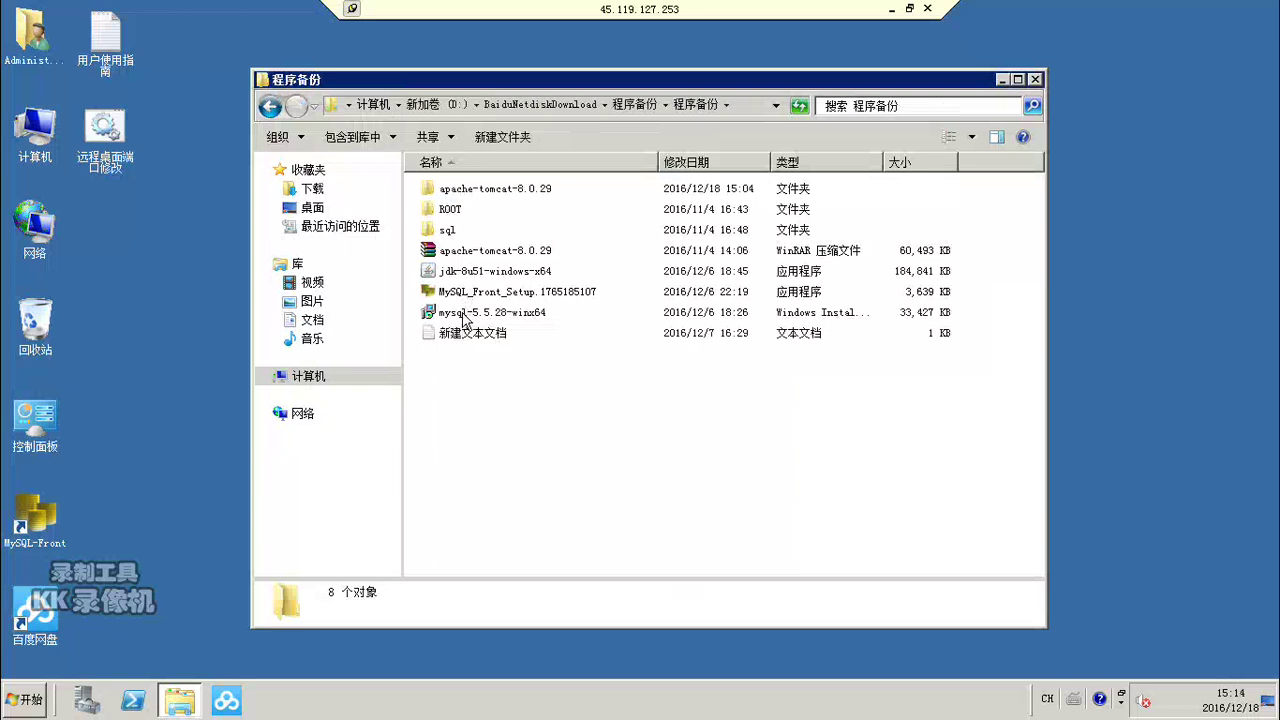
pyautogui.click(465, 313)
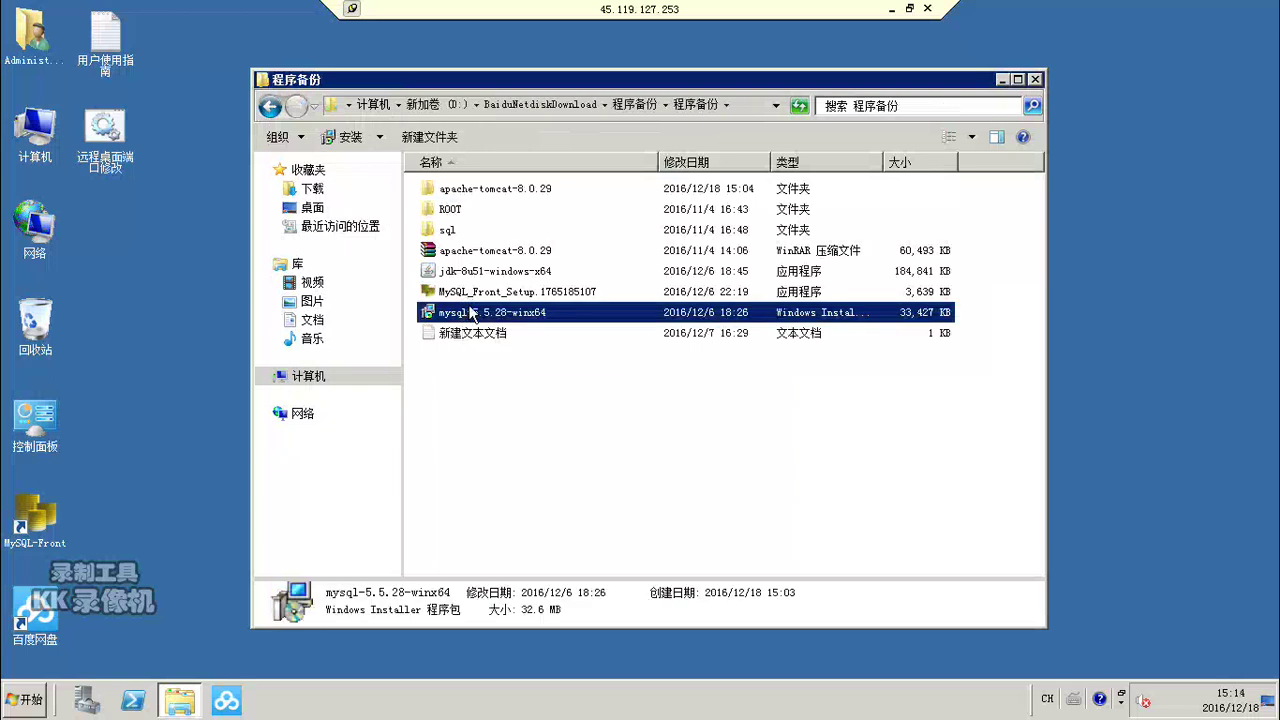
pyautogui.doubleClick(471, 313)
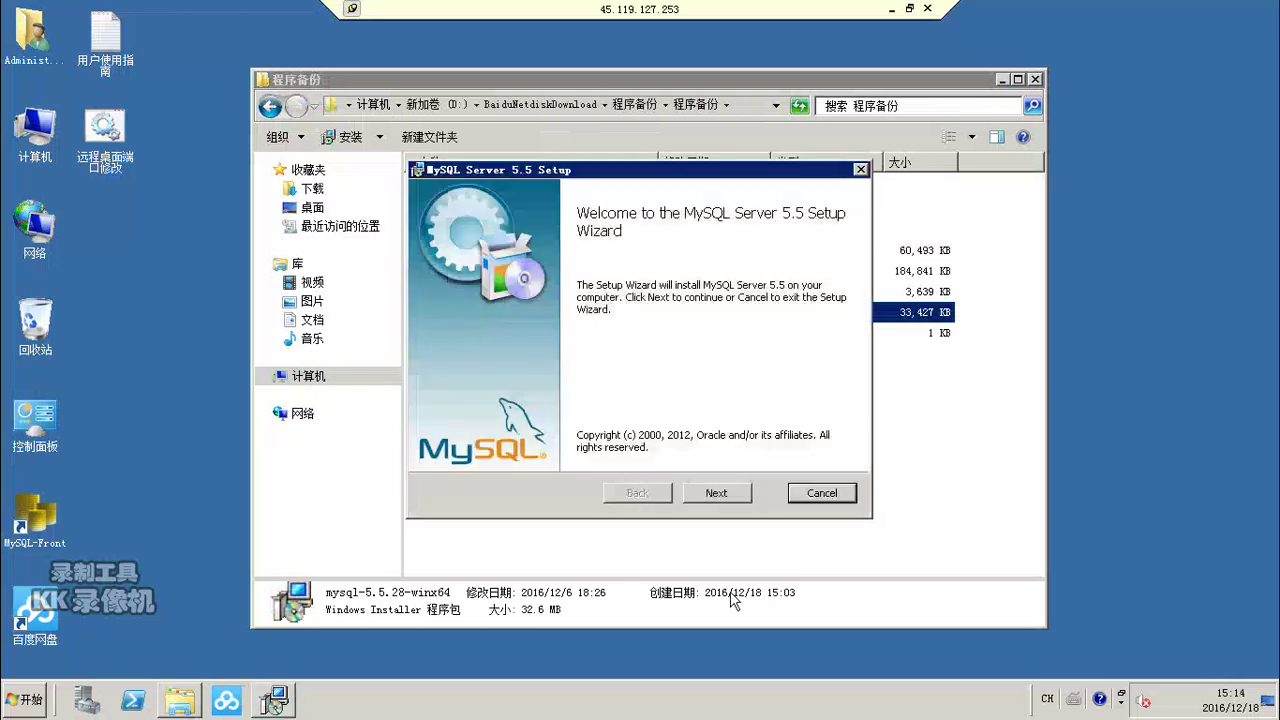
# Step: Accept the license, install the Complete setup type, and finish with the Configuration Wizard launching
pyautogui.click(724, 492)
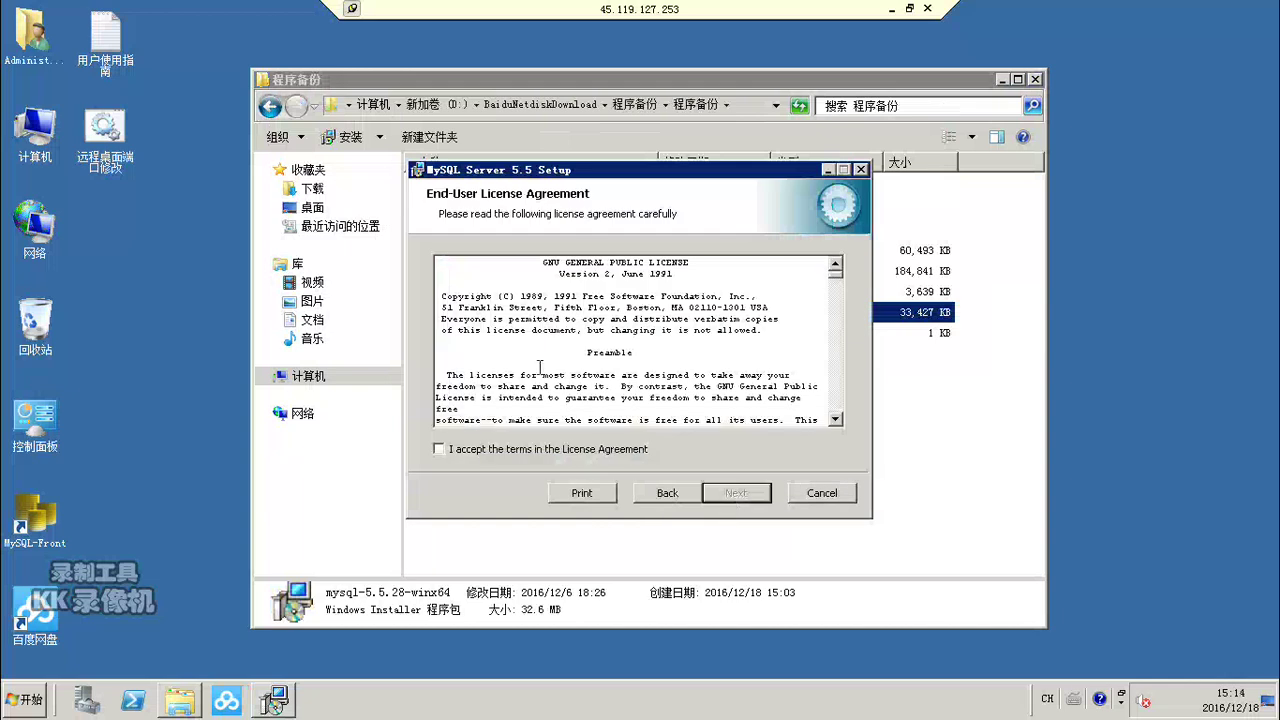
pyautogui.click(439, 448)
pyautogui.click(724, 492)
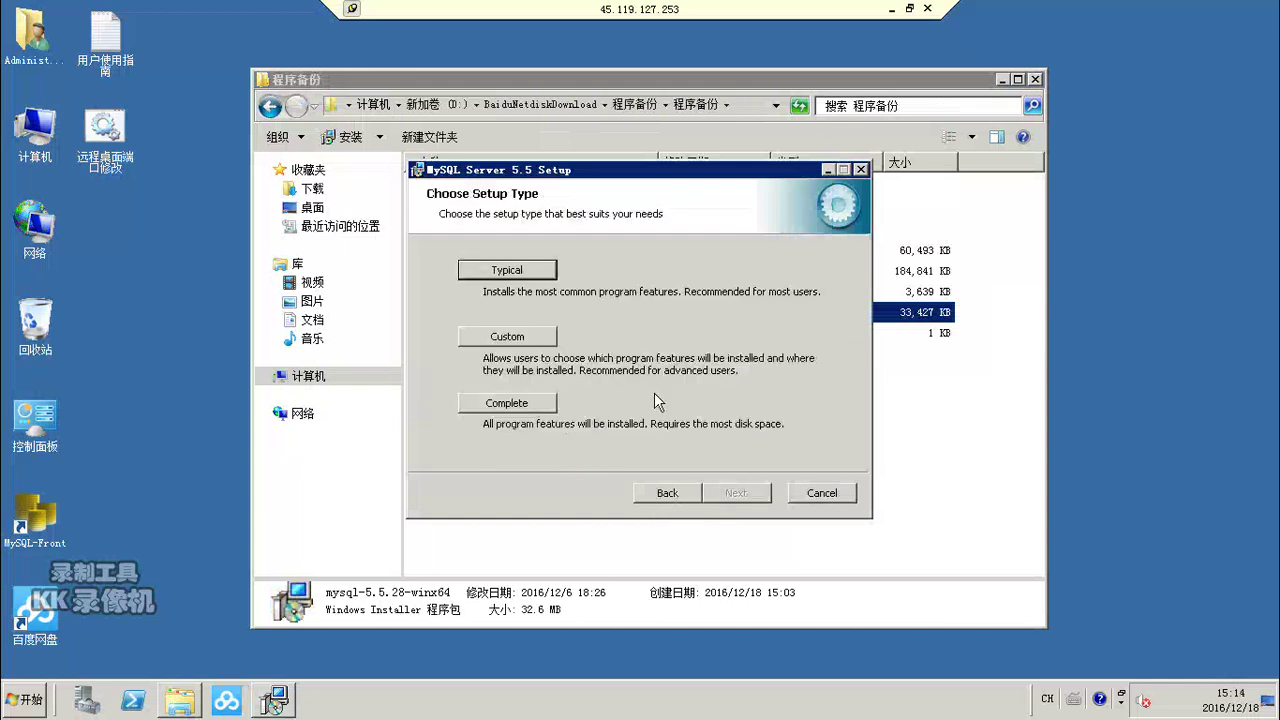
pyautogui.click(524, 405)
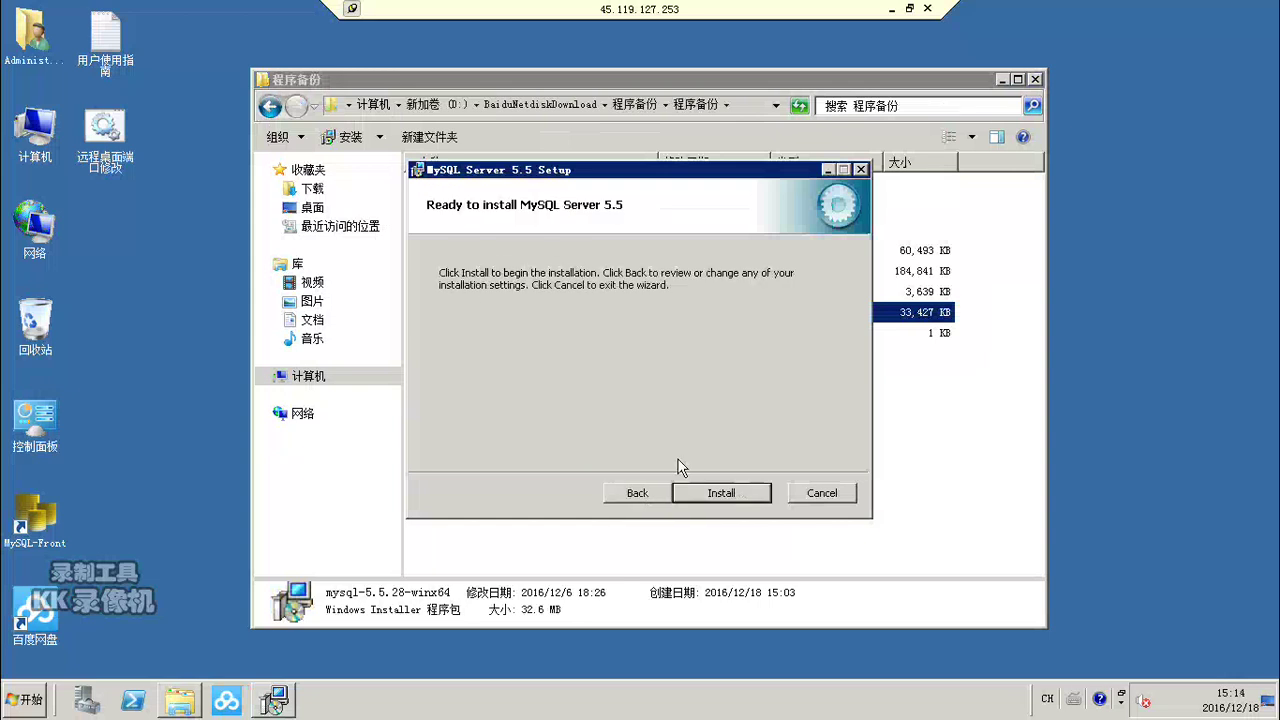
pyautogui.click(707, 495)
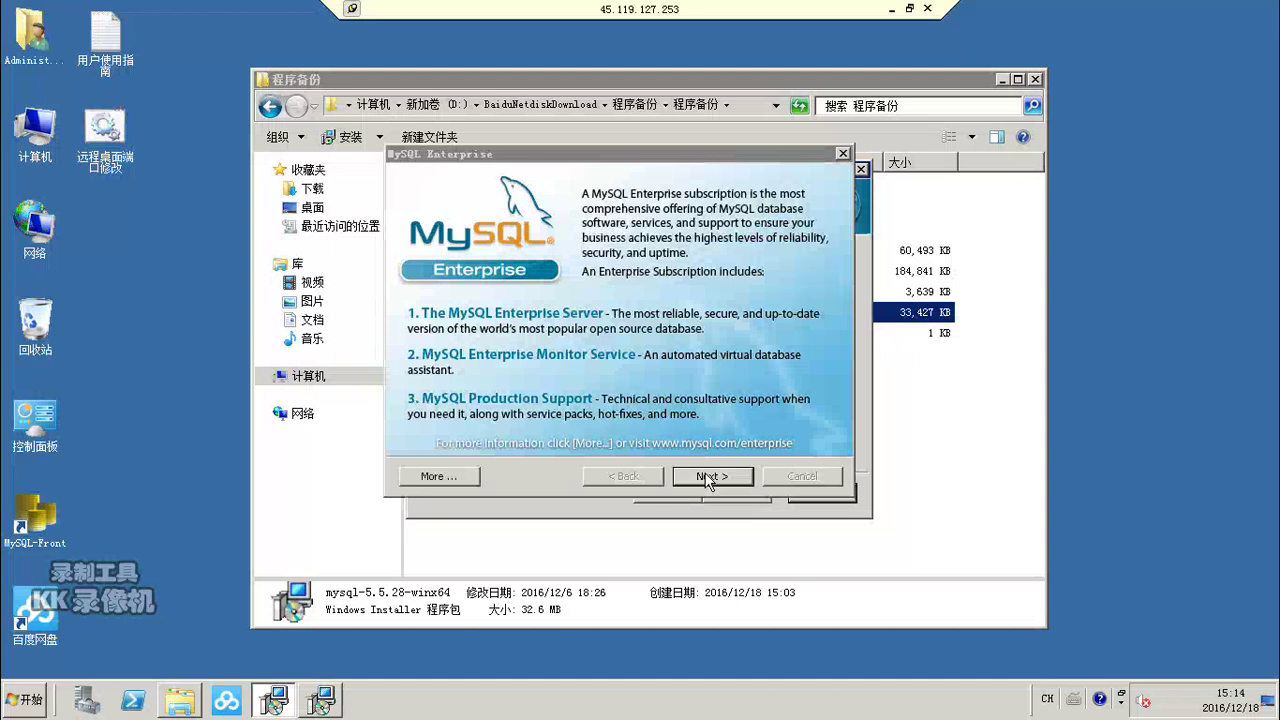
pyautogui.click(711, 477)
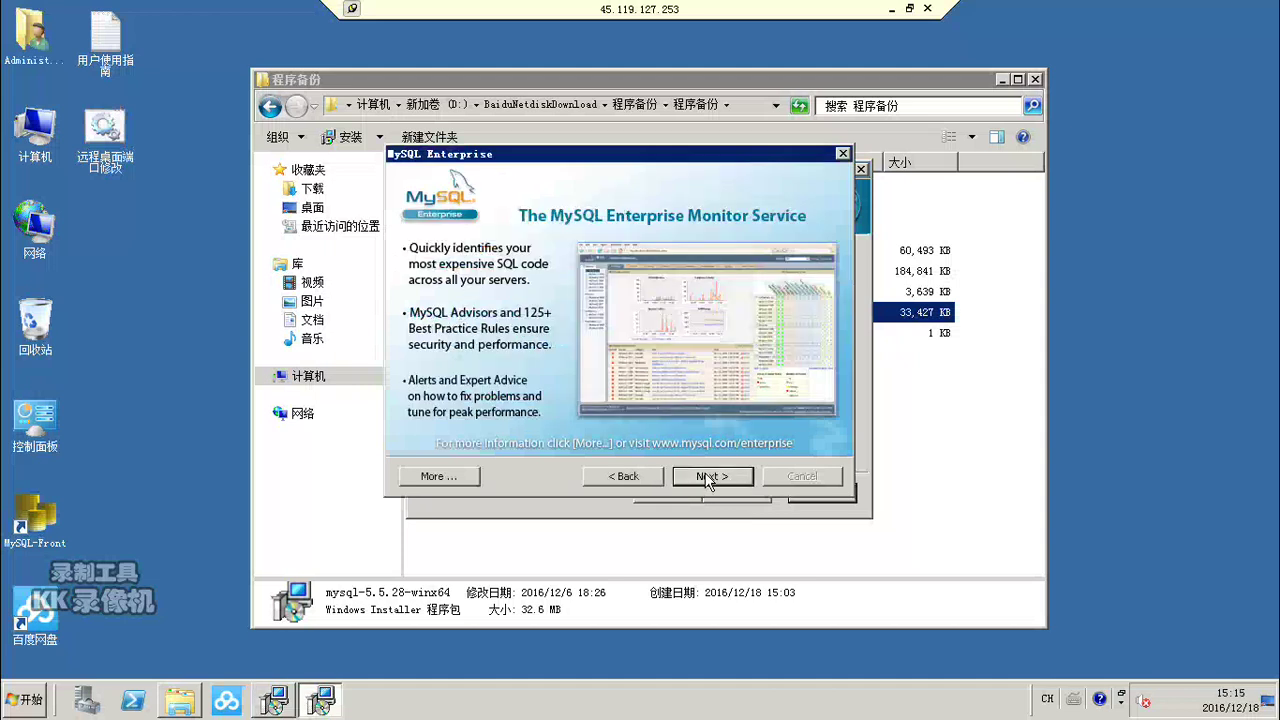
pyautogui.click(707, 478)
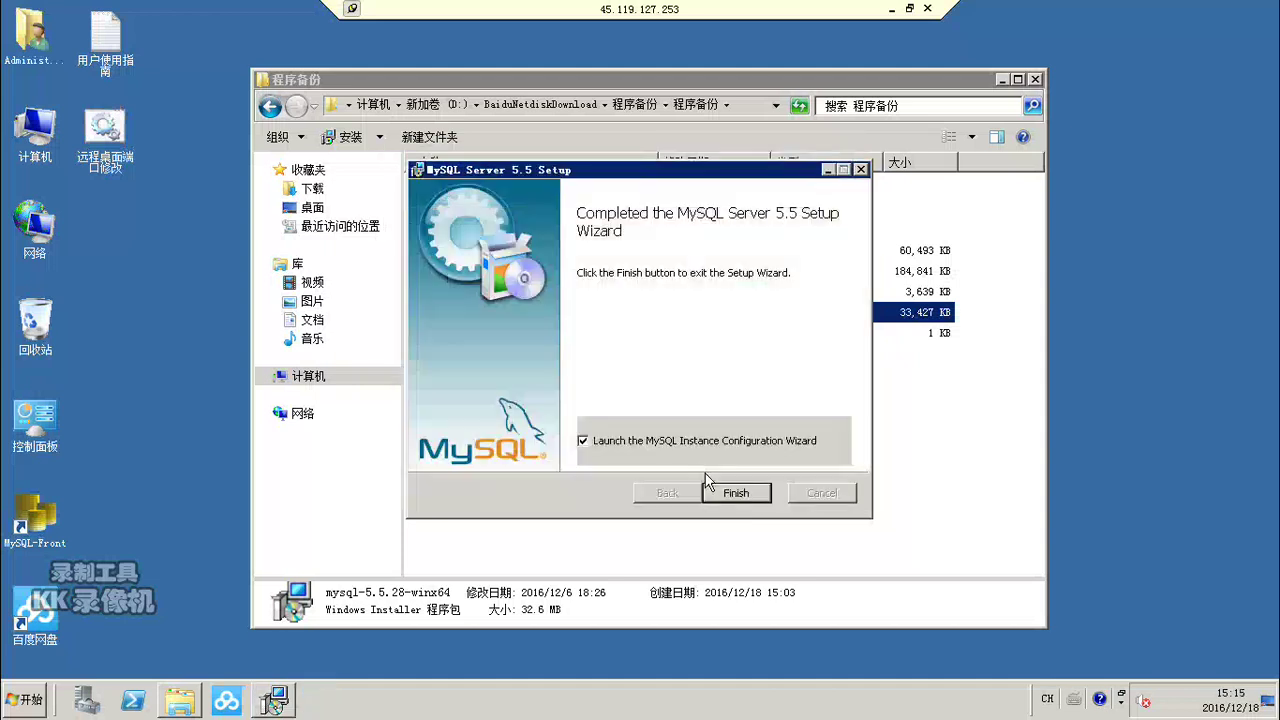
pyautogui.click(729, 492)
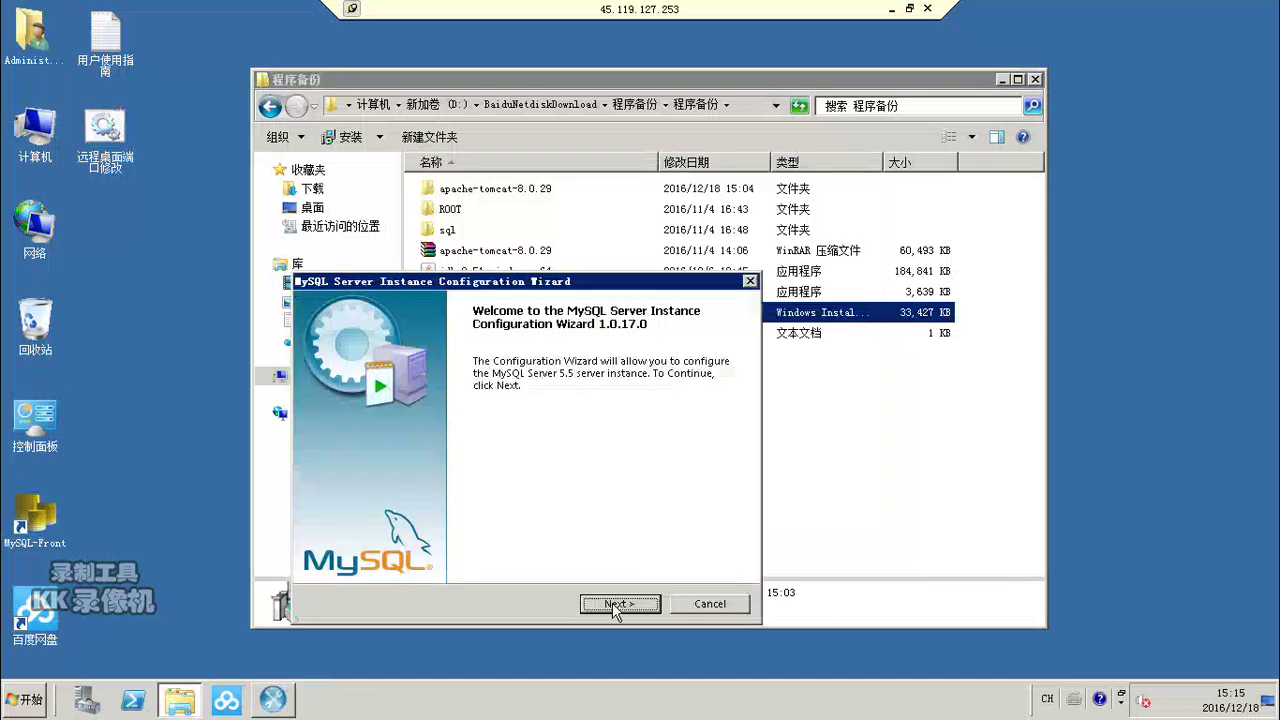
# Step: Switch to Standard Configuration and keep MySQL as a Windows service named MySQL
pyautogui.click(616, 604)
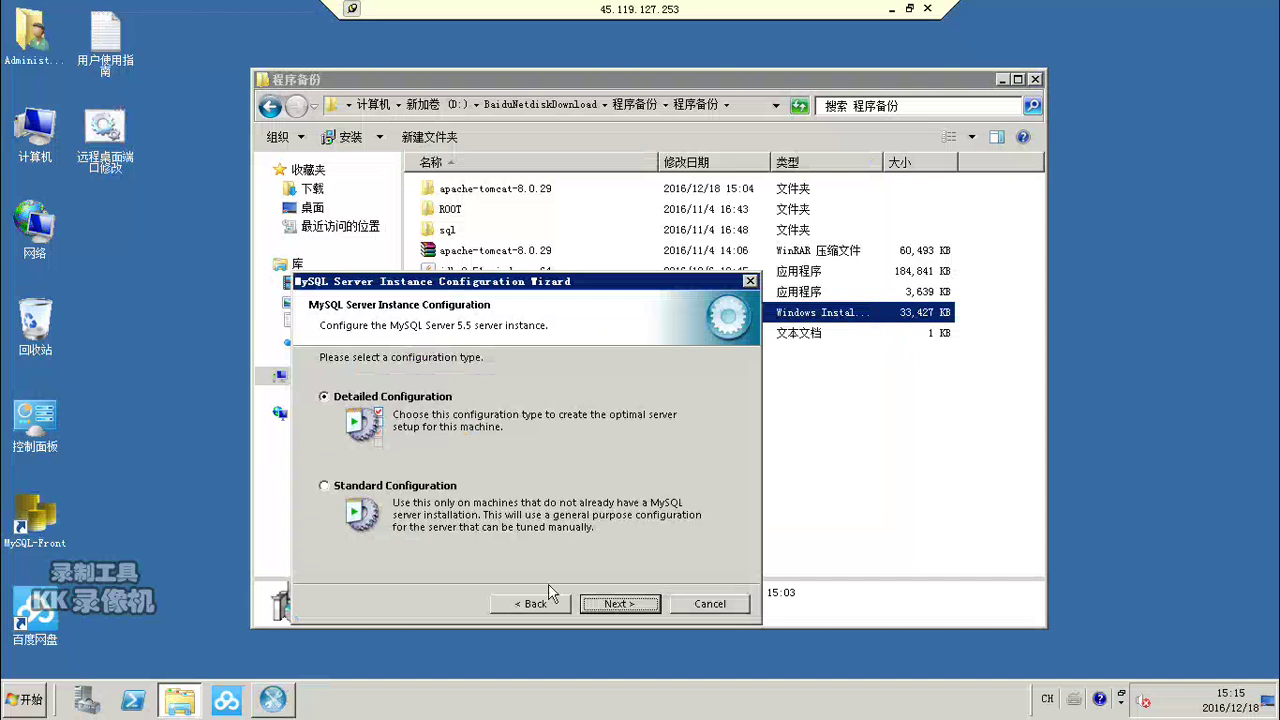
pyautogui.click(620, 605)
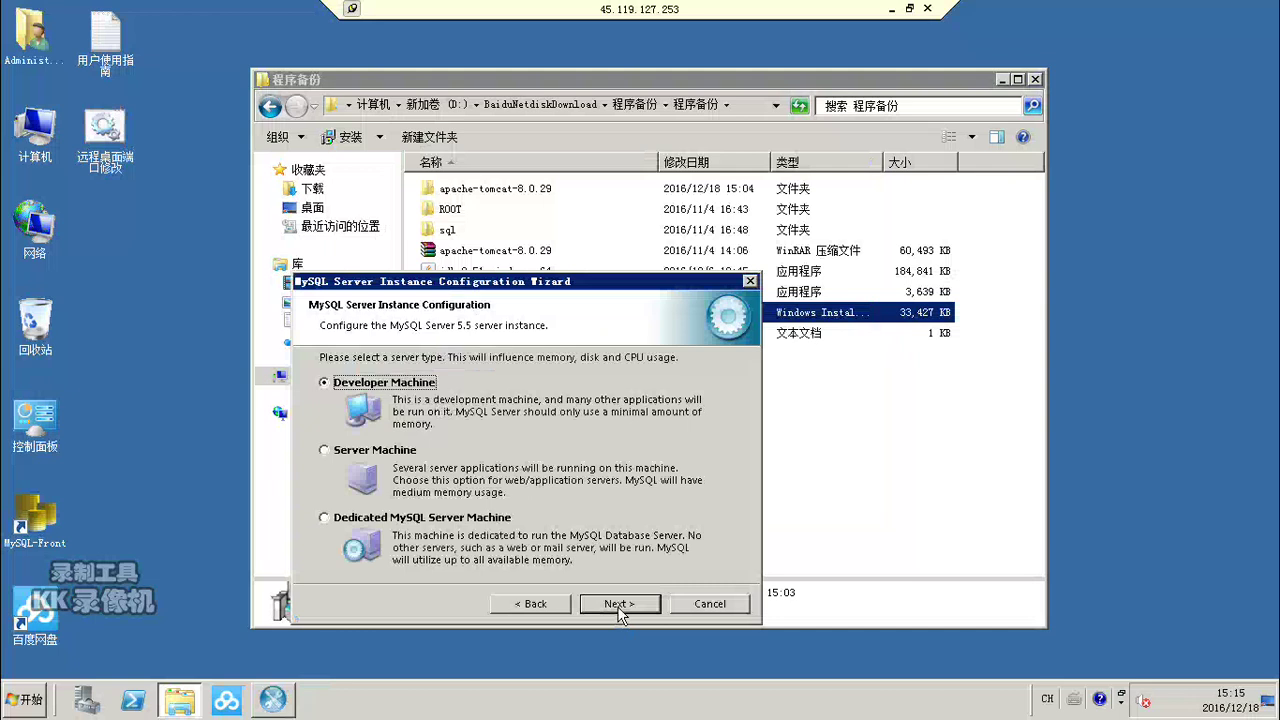
pyautogui.click(620, 605)
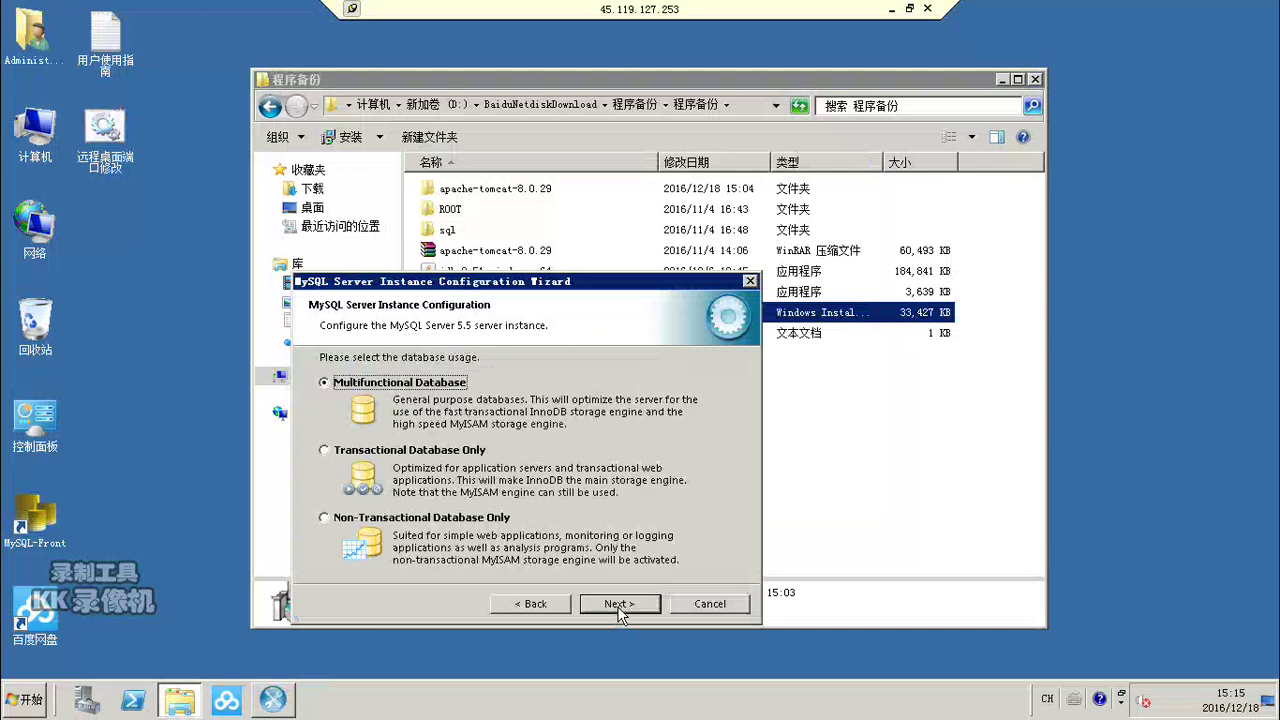
pyautogui.click(528, 606)
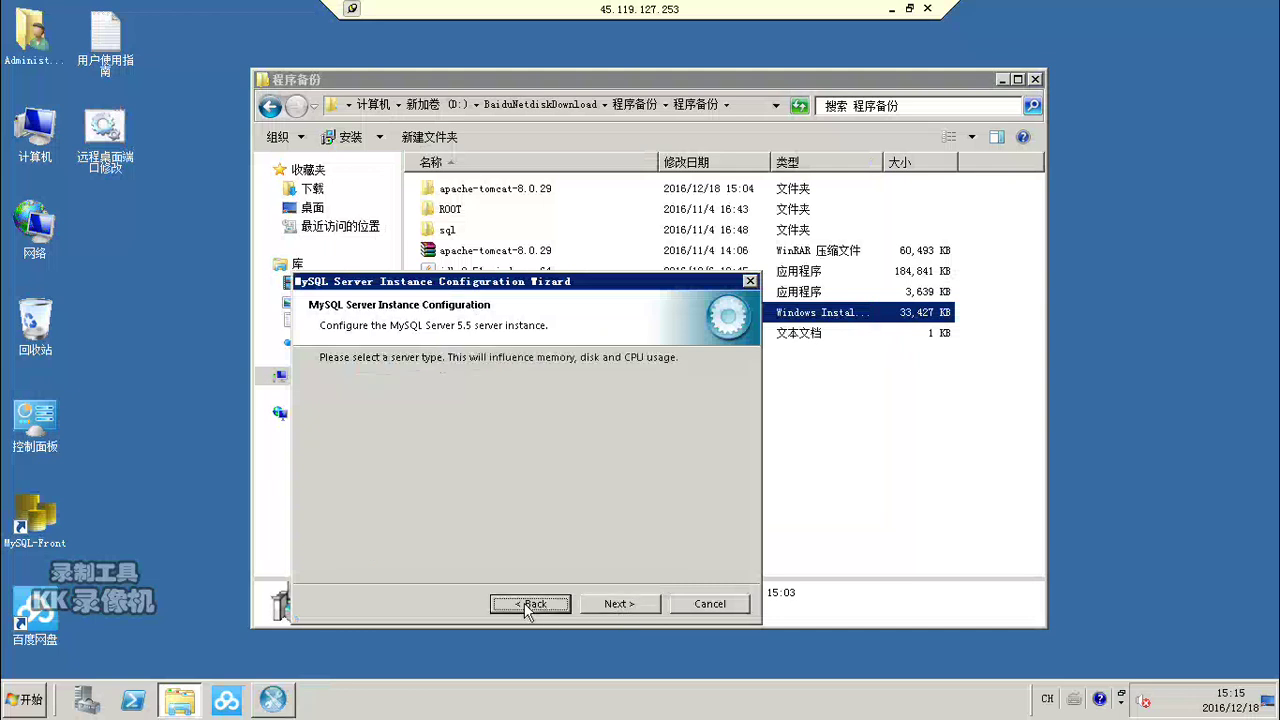
pyautogui.click(528, 604)
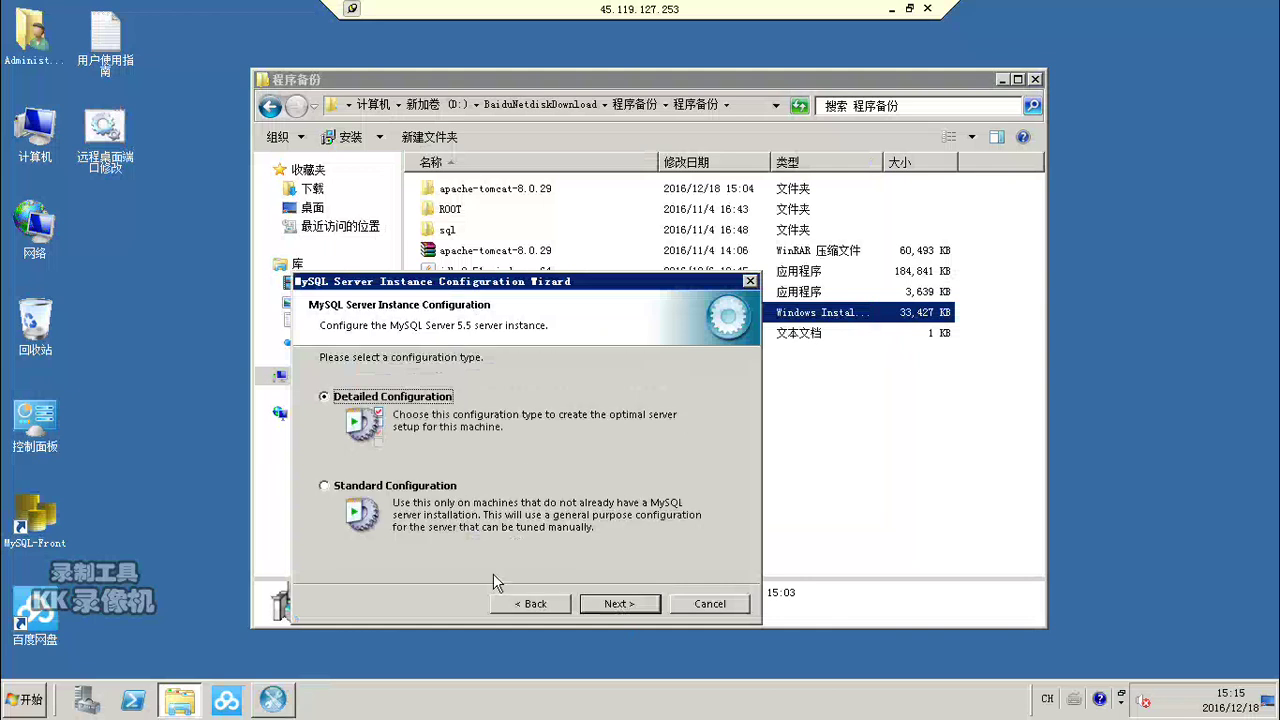
pyautogui.click(324, 487)
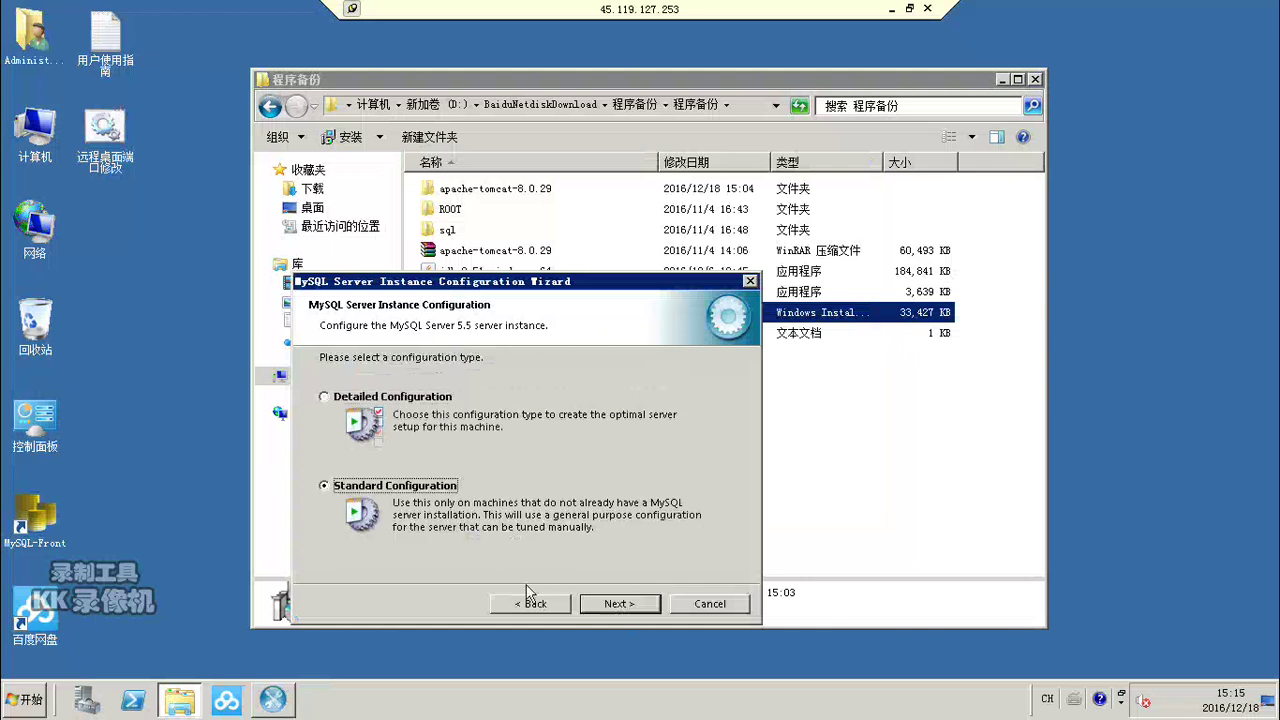
pyautogui.click(620, 604)
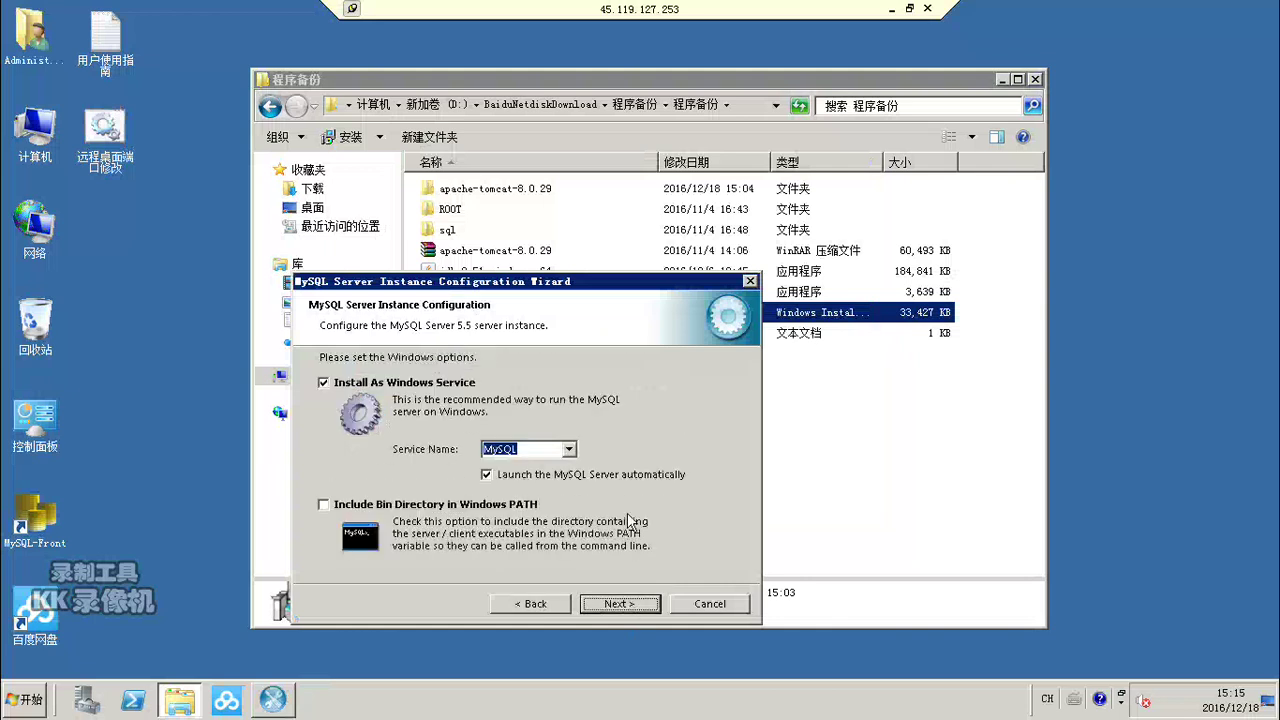
pyautogui.click(620, 605)
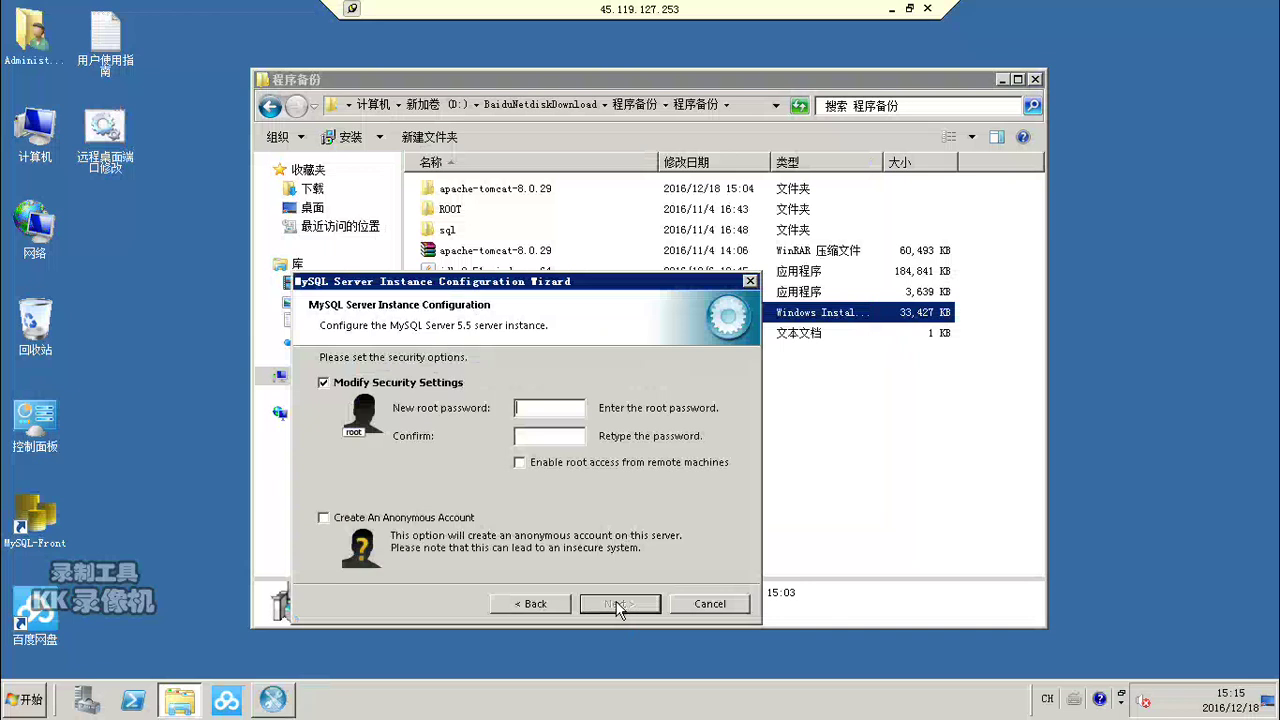
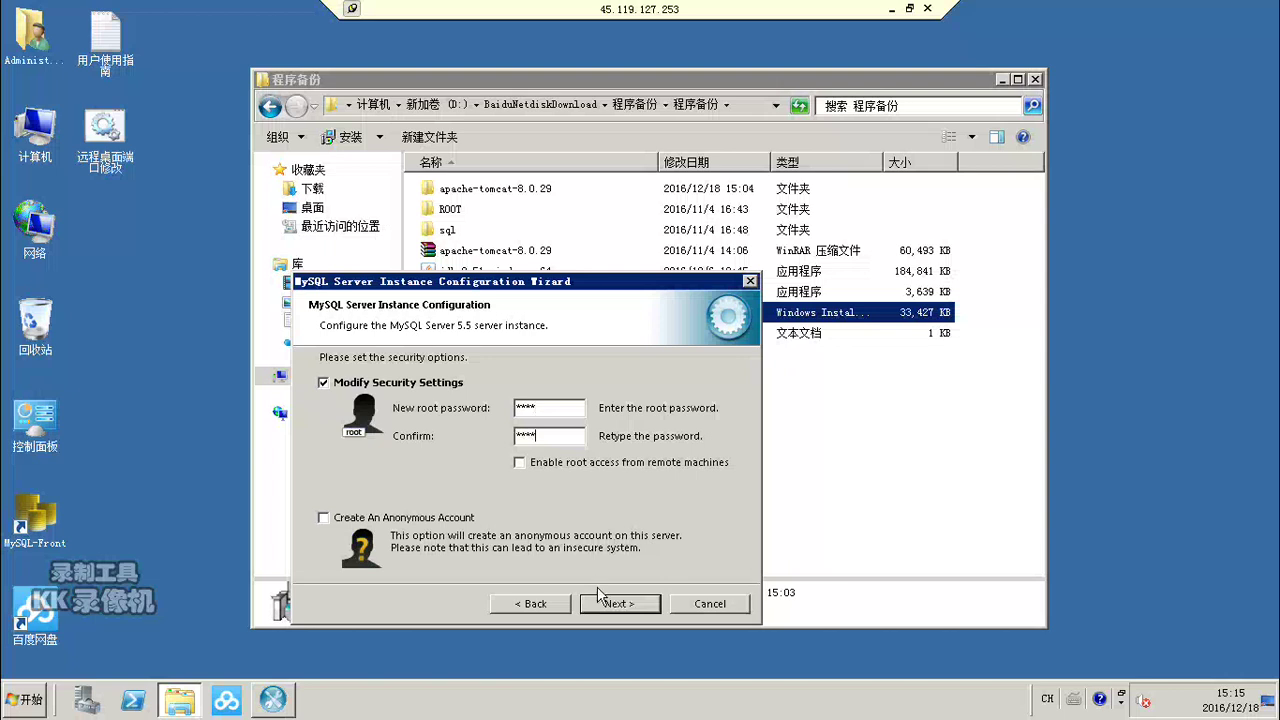
# Step: Enter the root password, enable an anonymous account, and execute the configuration to start MySQL
pyautogui.click(323, 518)
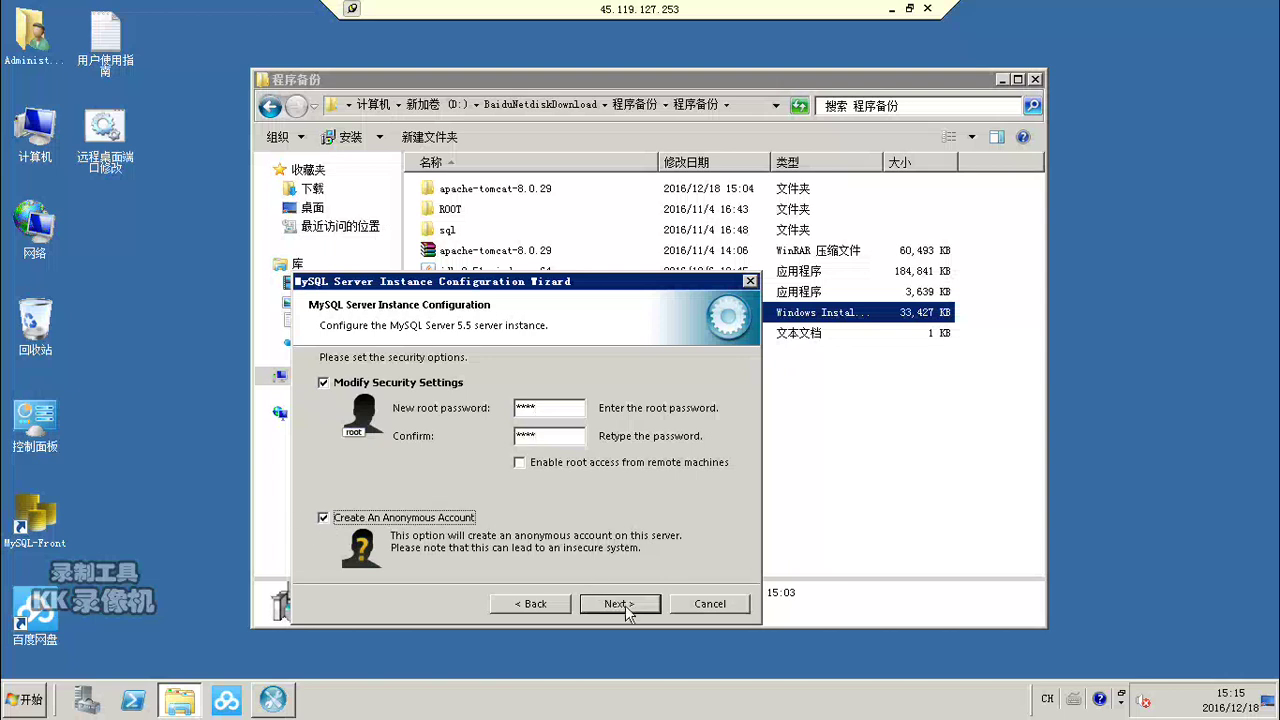
pyautogui.click(620, 604)
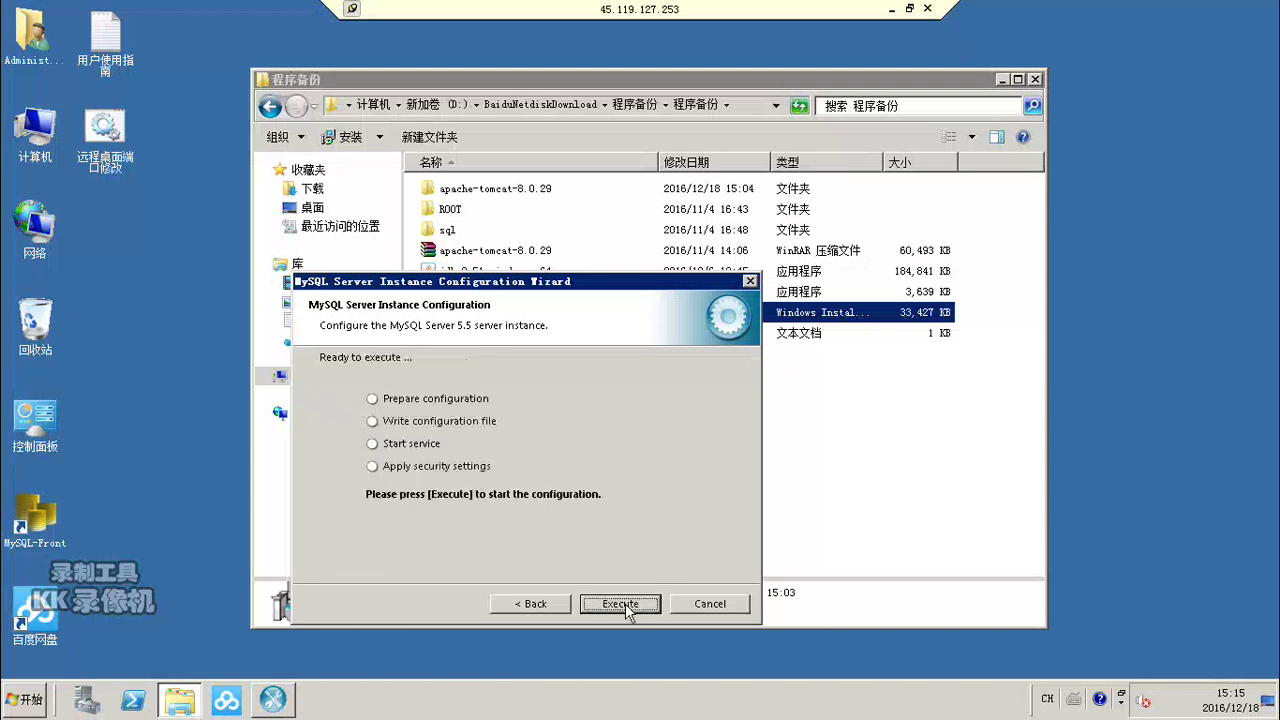
pyautogui.click(620, 604)
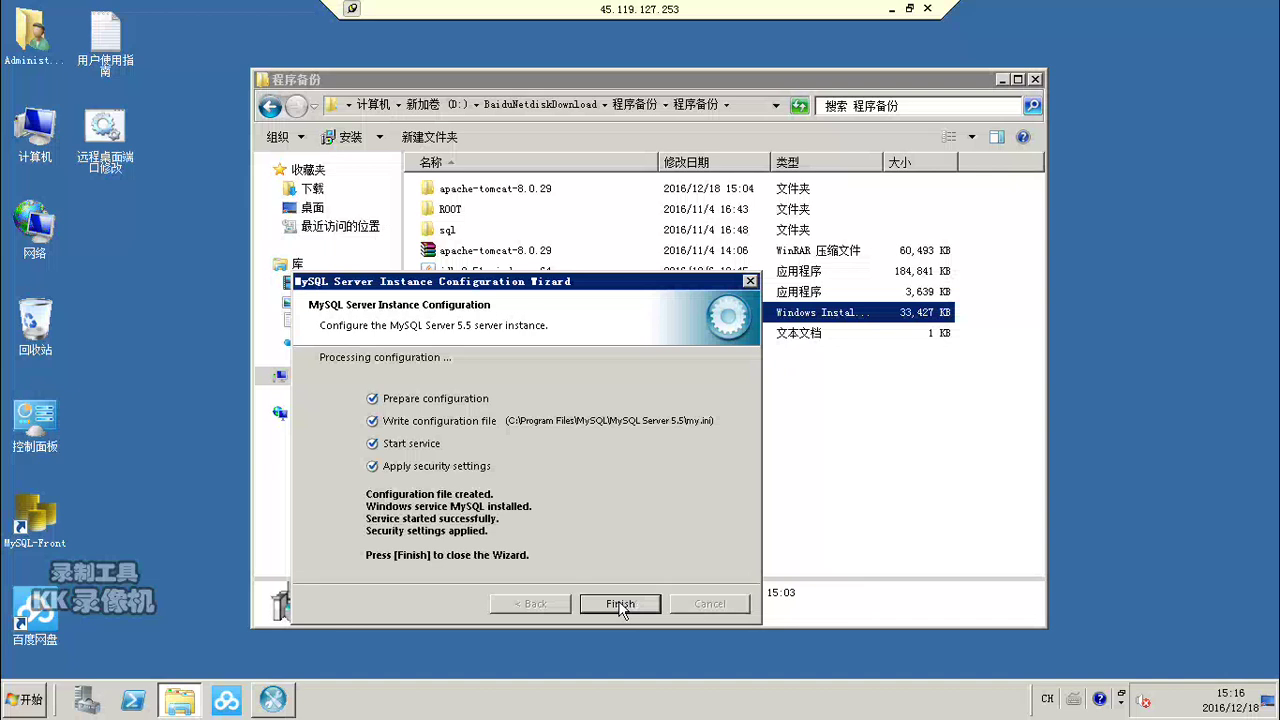
pyautogui.click(620, 605)
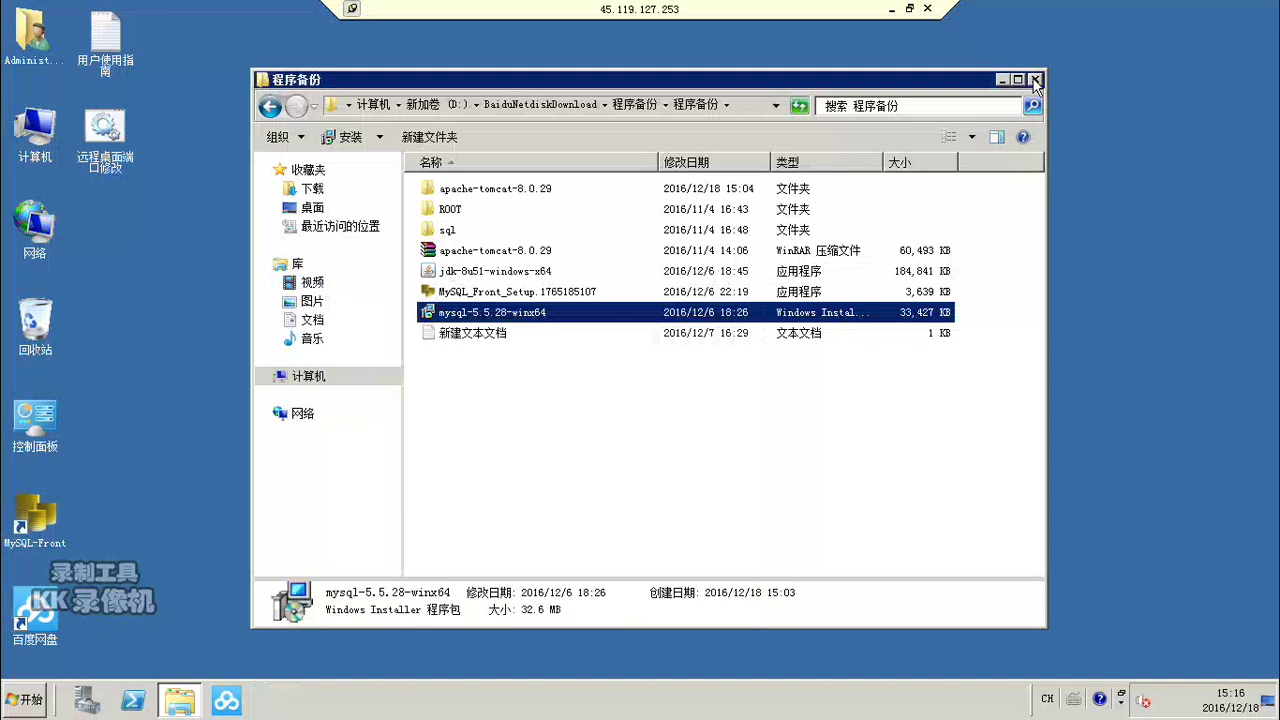
# Step: Open the 新建文本文档.txt setup notes and bring up the Computer's system Properties page
pyautogui.doubleClick(470, 333)
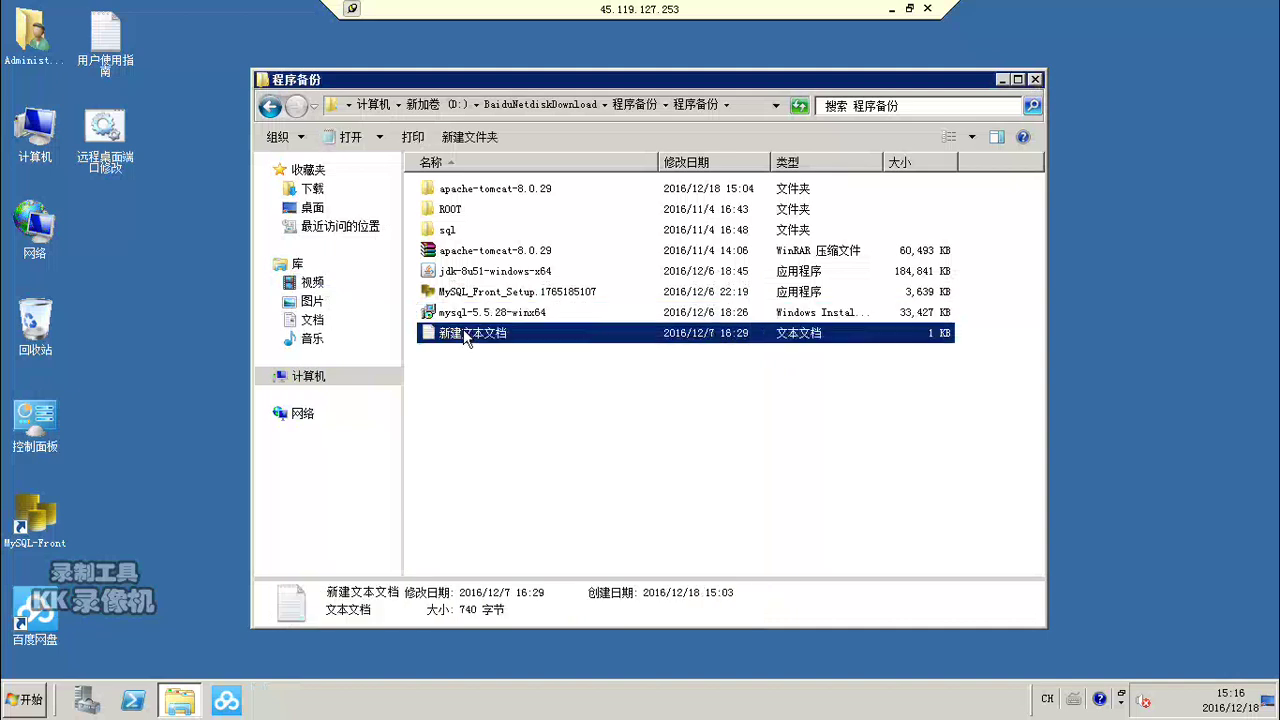
pyautogui.moveTo(645, 143); pyautogui.dragTo(772, 103)
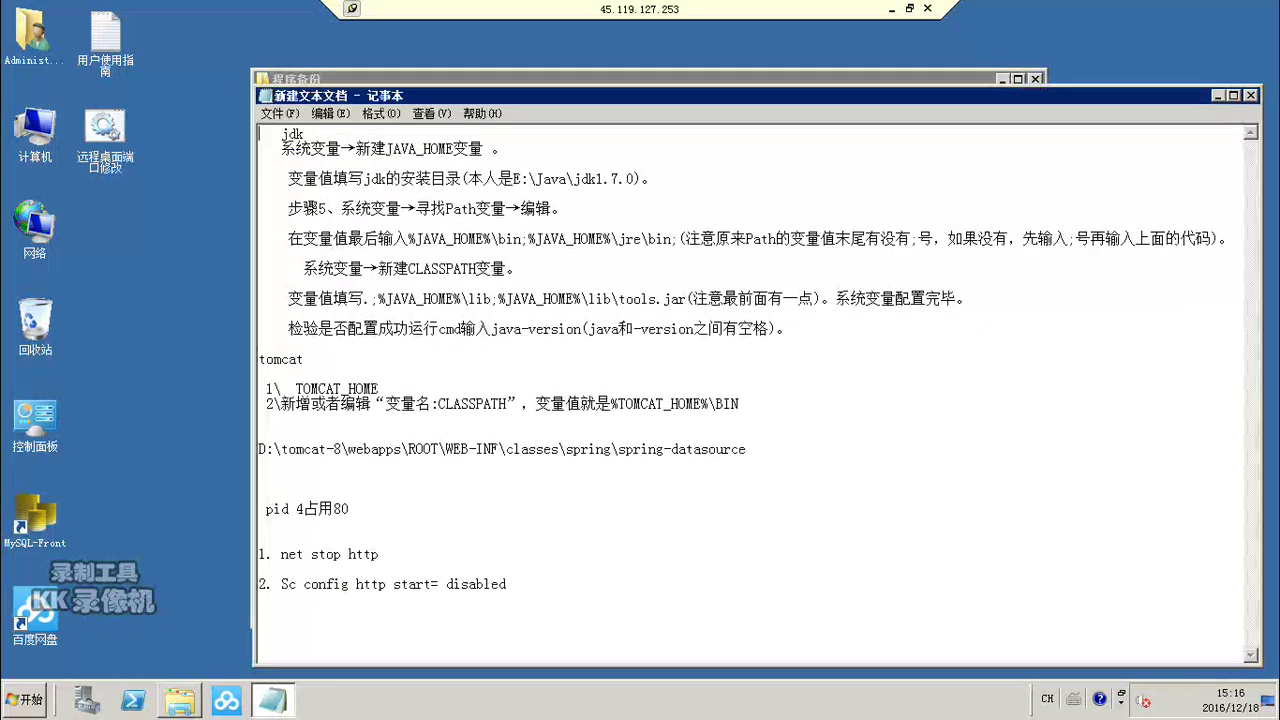
pyautogui.click(35, 135)
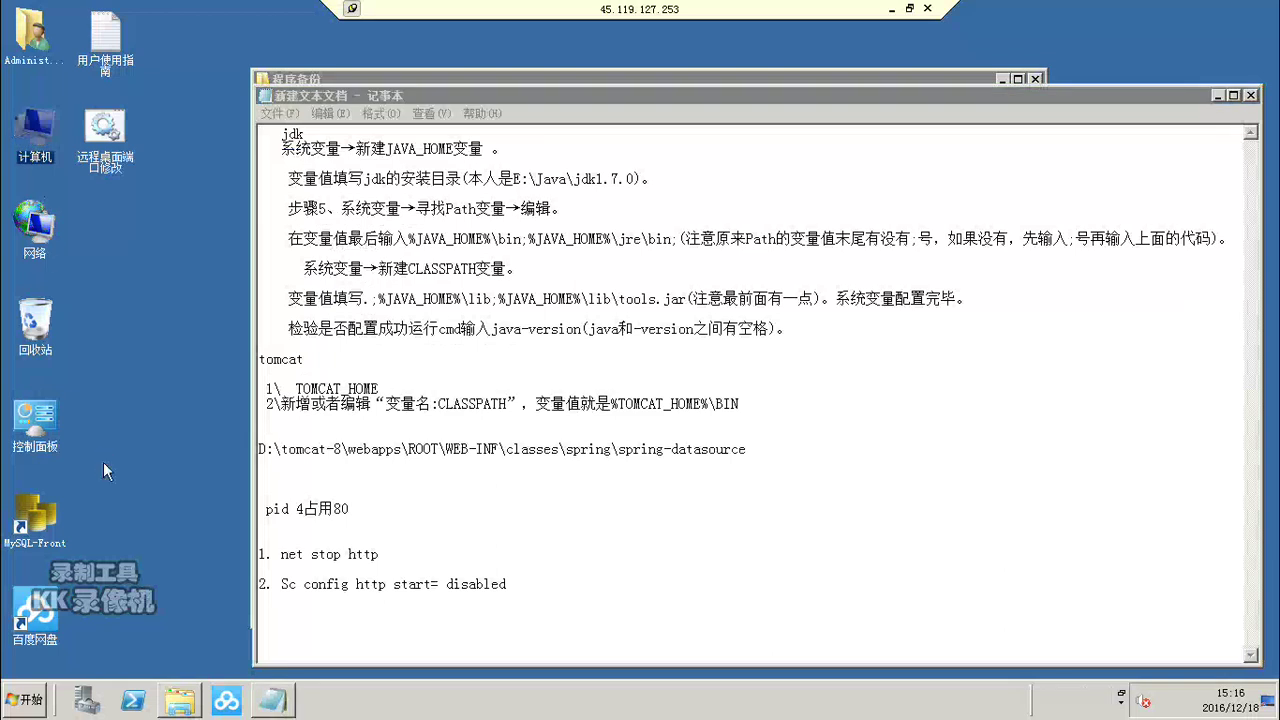
pyautogui.hotkey('shift', 'F10')
pyautogui.click(92, 296)
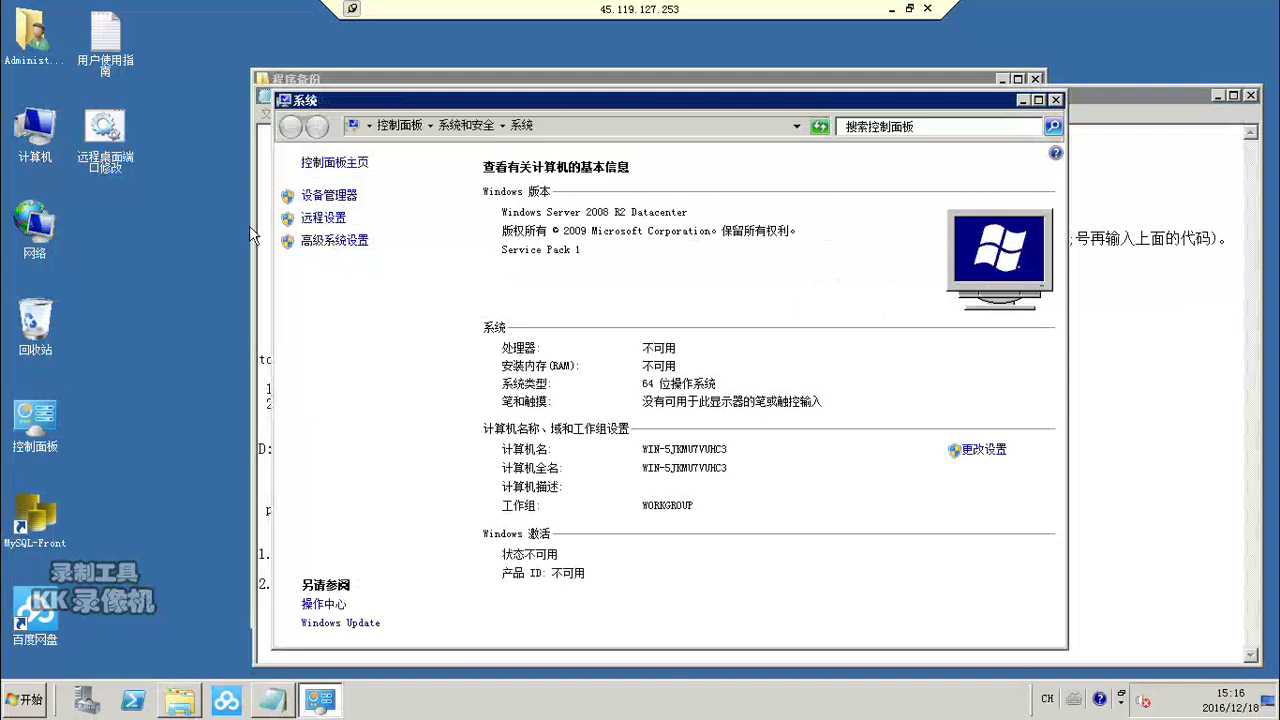
# Step: Open Environment Variables and start a new system variable named JAVA_HOME, copied from the notes
pyautogui.click(322, 252)
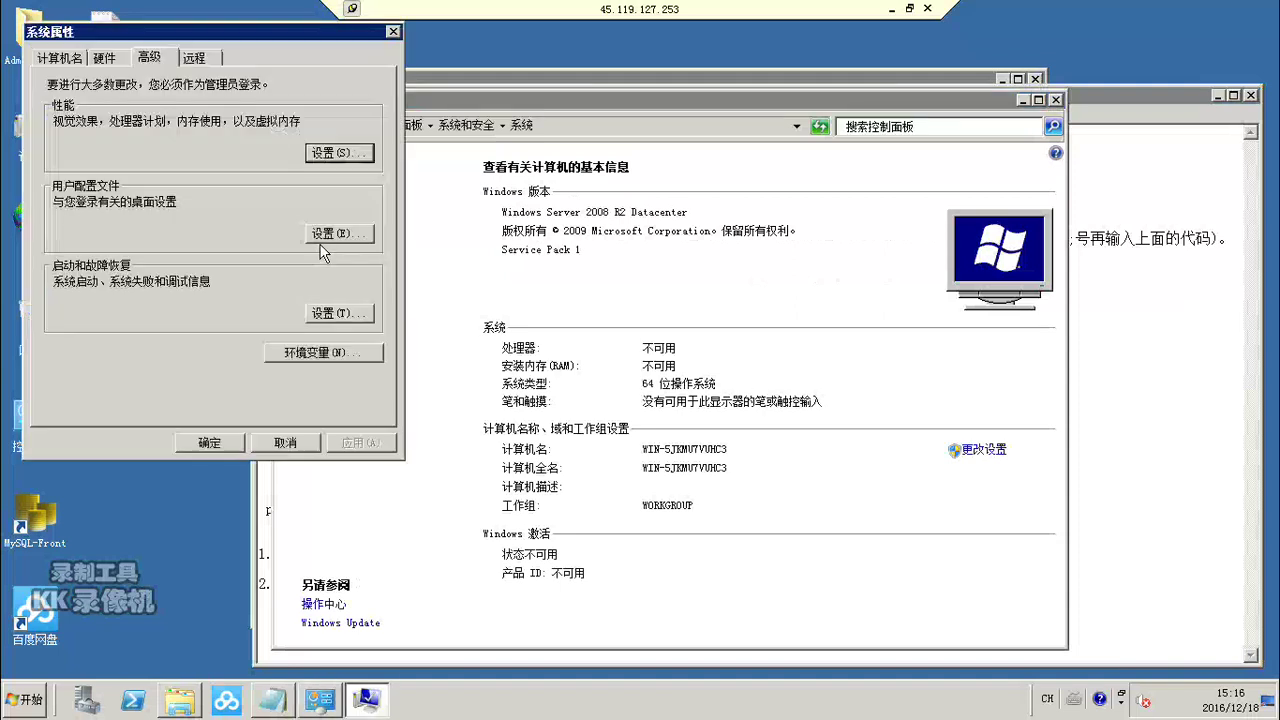
pyautogui.click(300, 354)
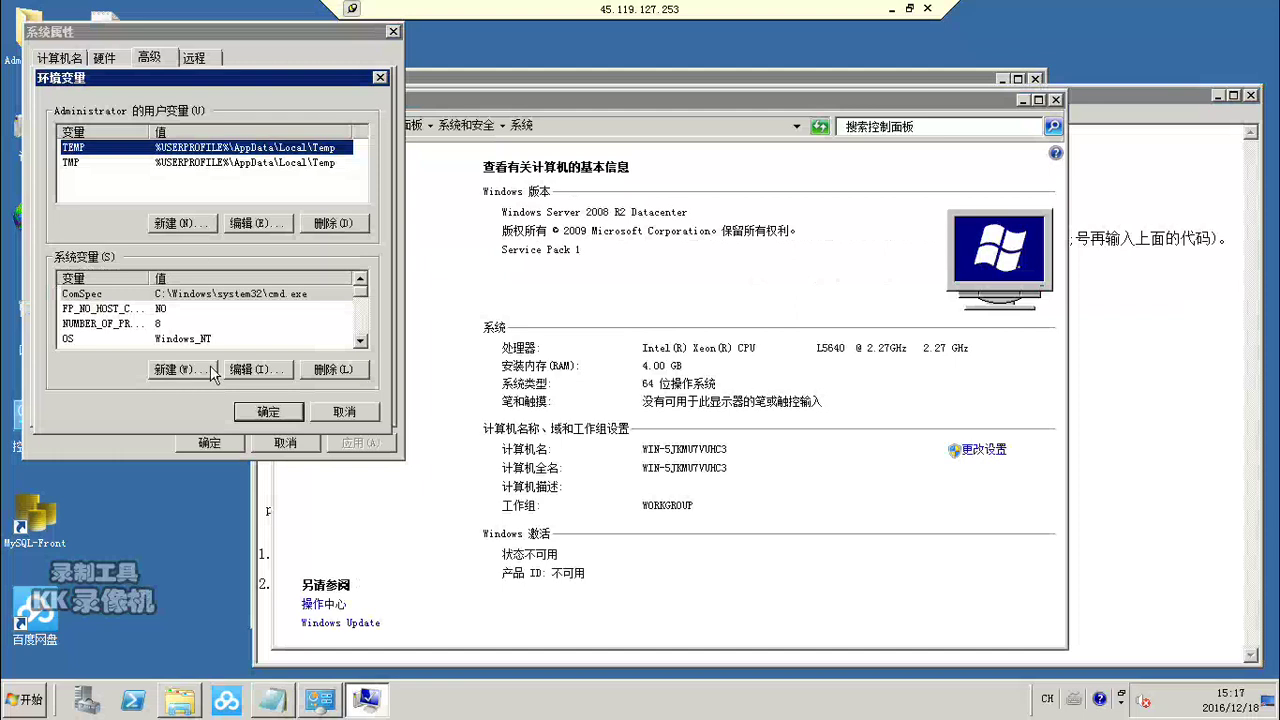
pyautogui.click(1197, 484)
pyautogui.click(389, 149)
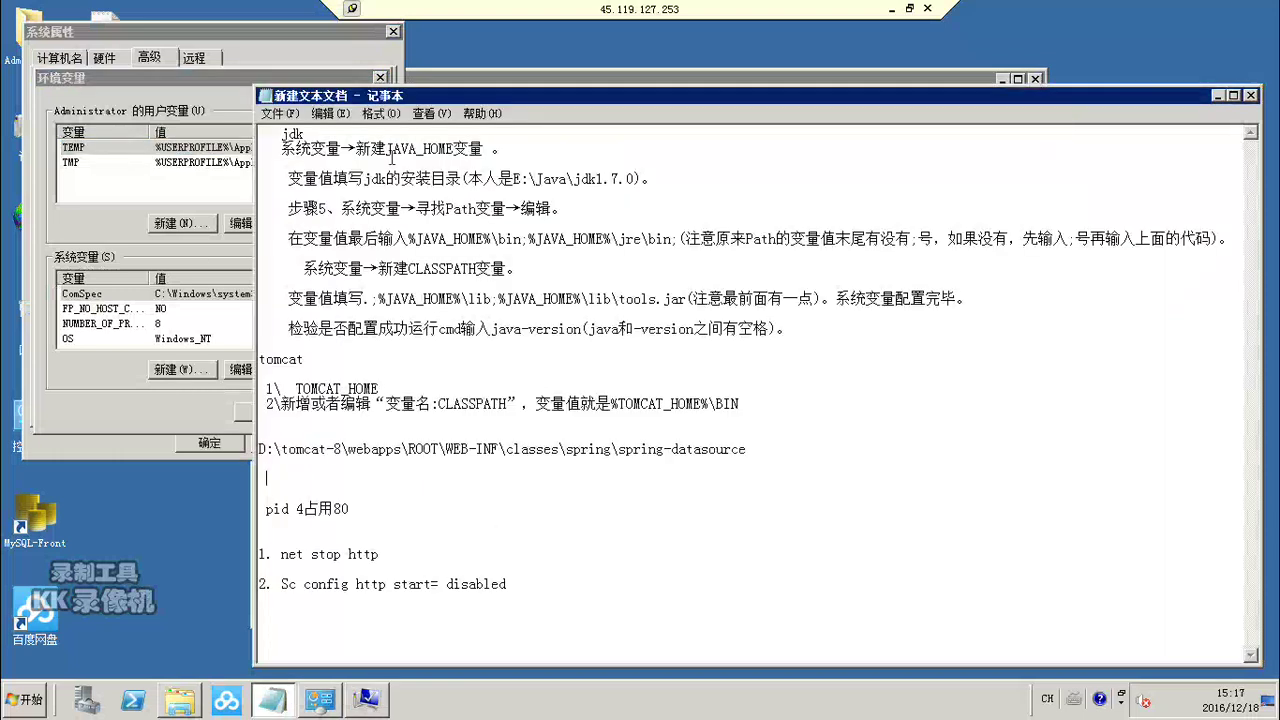
pyautogui.moveTo(425, 145); pyautogui.dragTo(452, 145)
pyautogui.hotkey('ctrl', 'c')
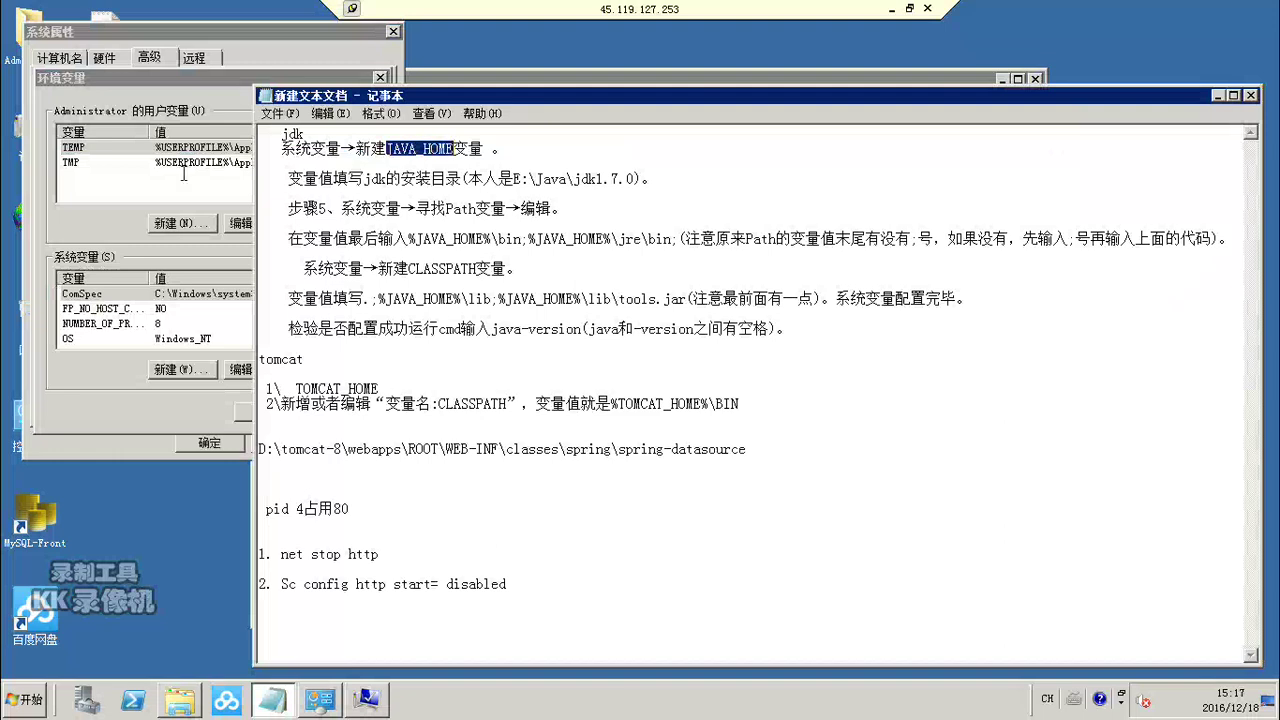
pyautogui.click(110, 226)
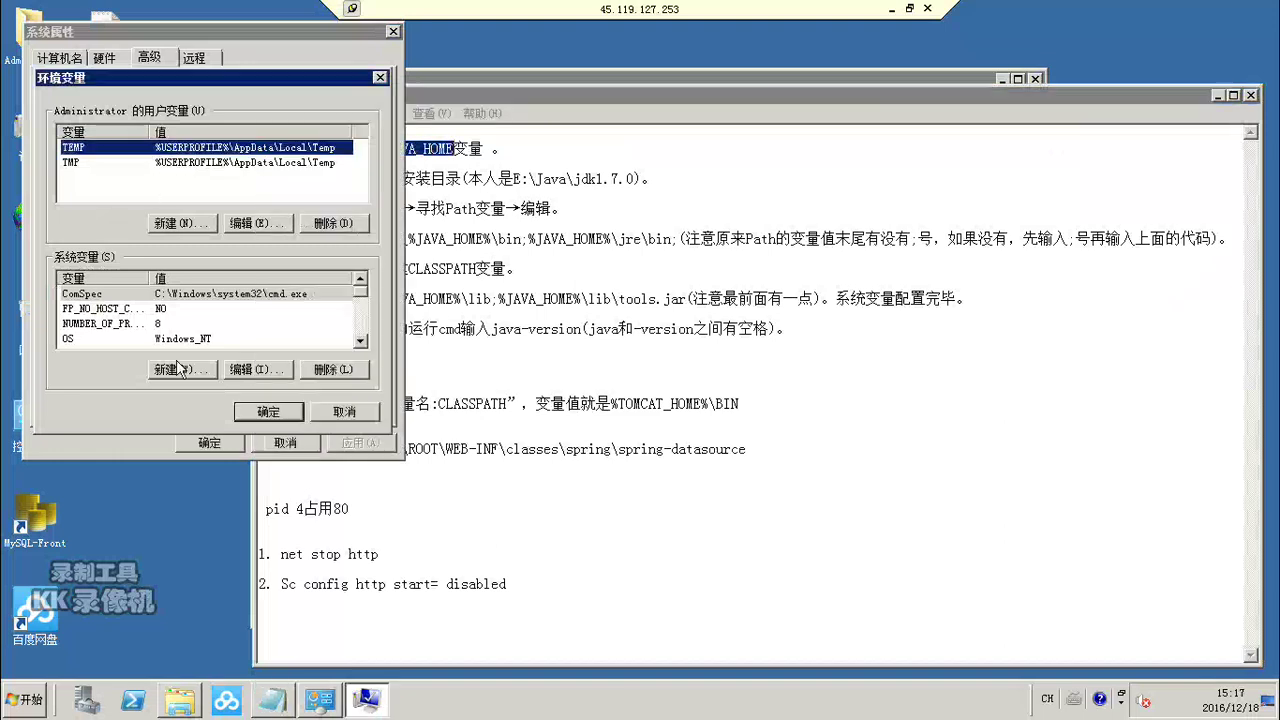
pyautogui.click(172, 369)
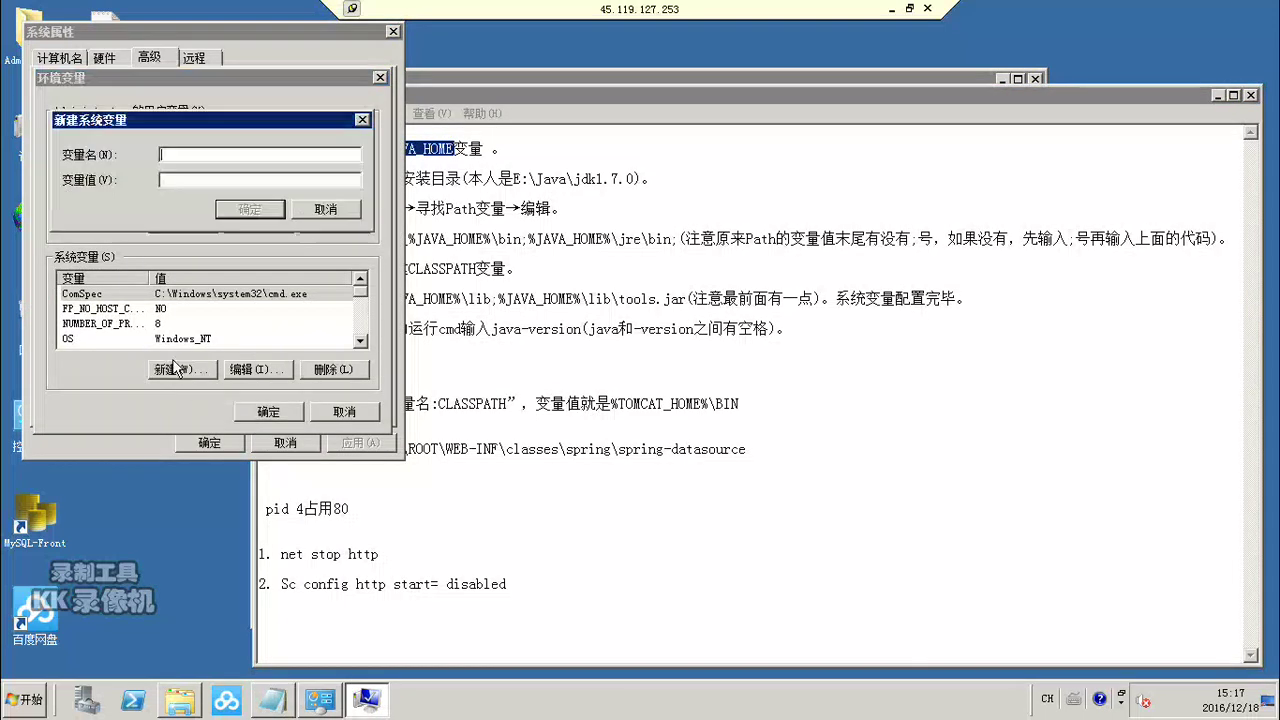
pyautogui.hotkey('ctrl', 'v')
pyautogui.click(195, 181)
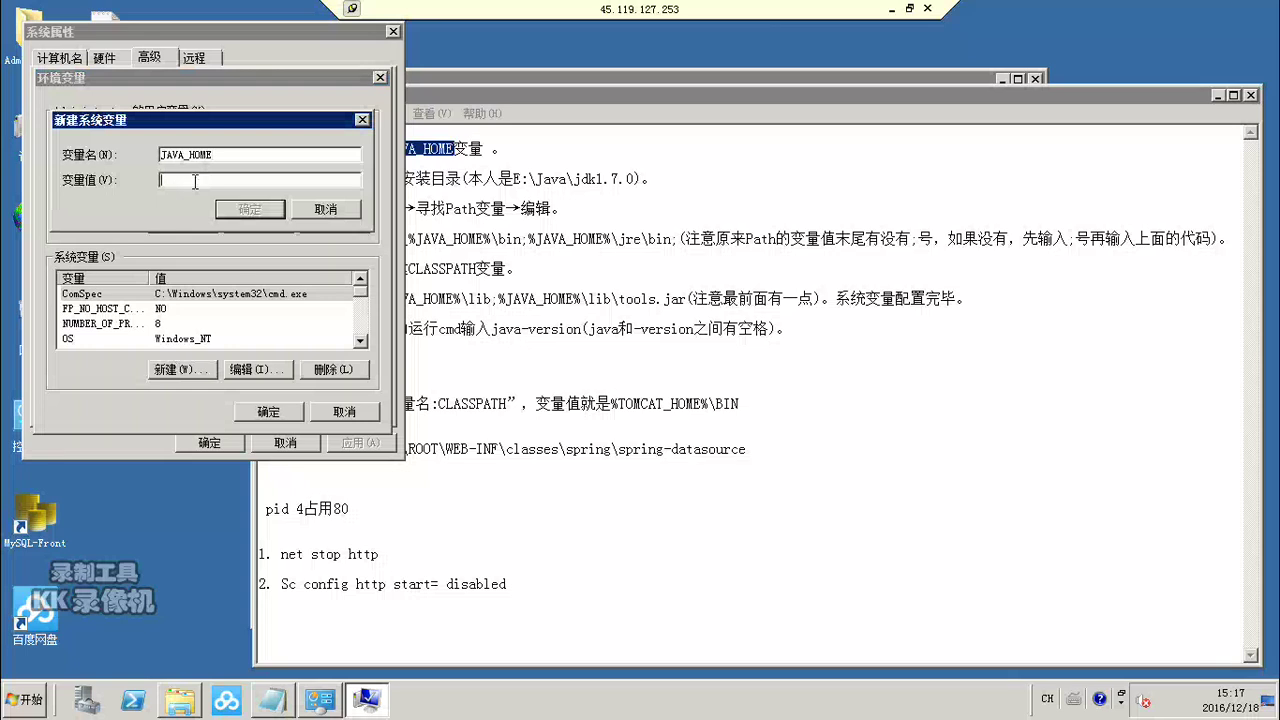
# Step: Browse Explorer to C:\Program Files\Java\jdk1.8.0_51 and copy its folder path
pyautogui.click(178, 708)
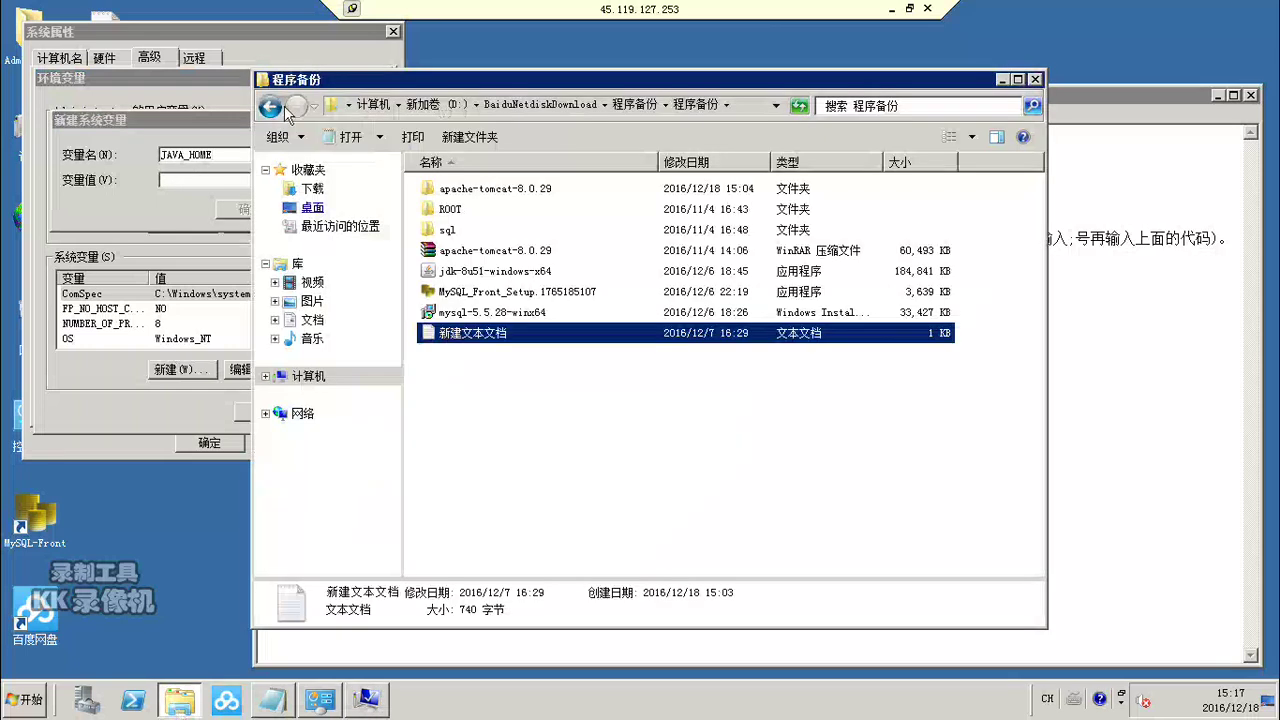
pyautogui.click(271, 107)
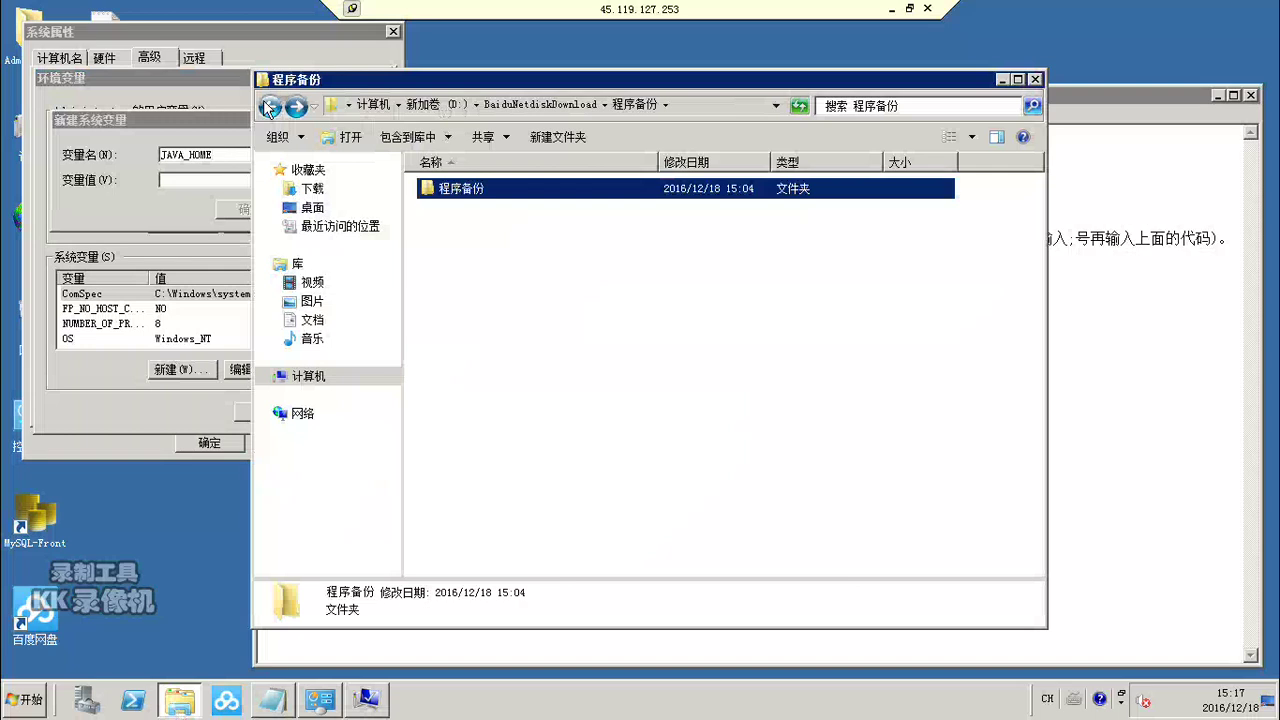
pyautogui.click(270, 107)
pyautogui.click(270, 107)
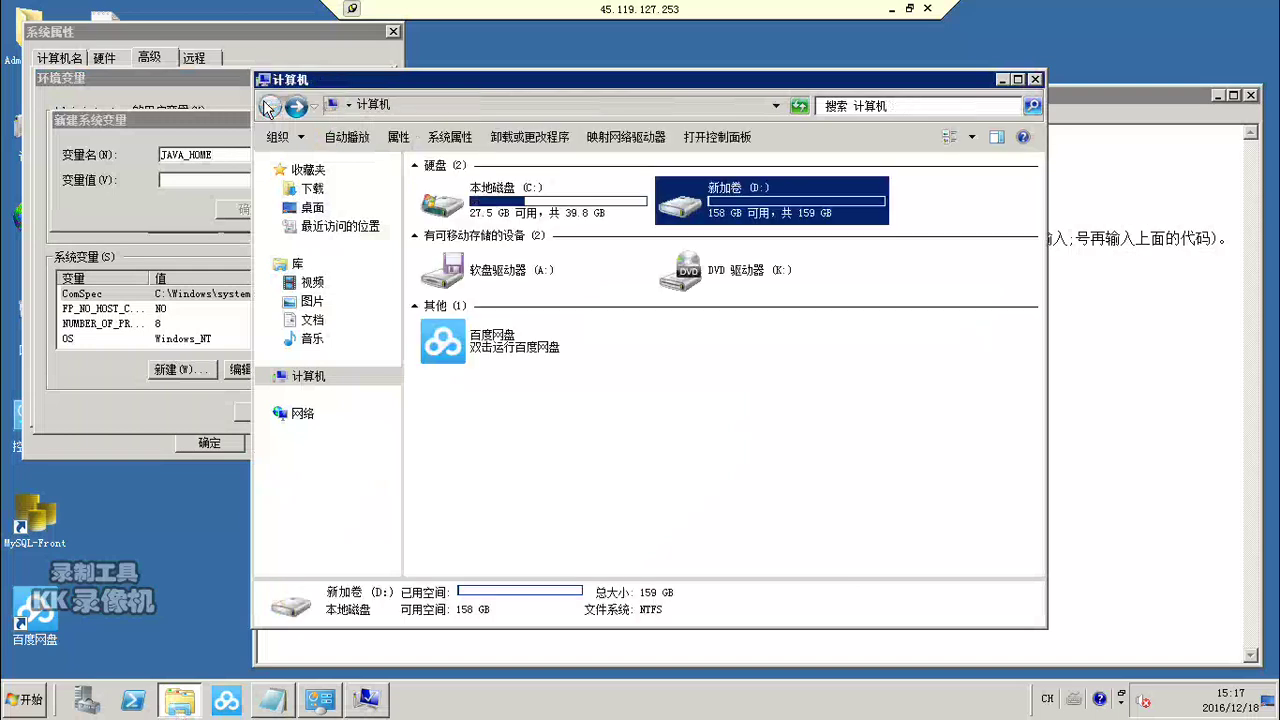
pyautogui.doubleClick(476, 213)
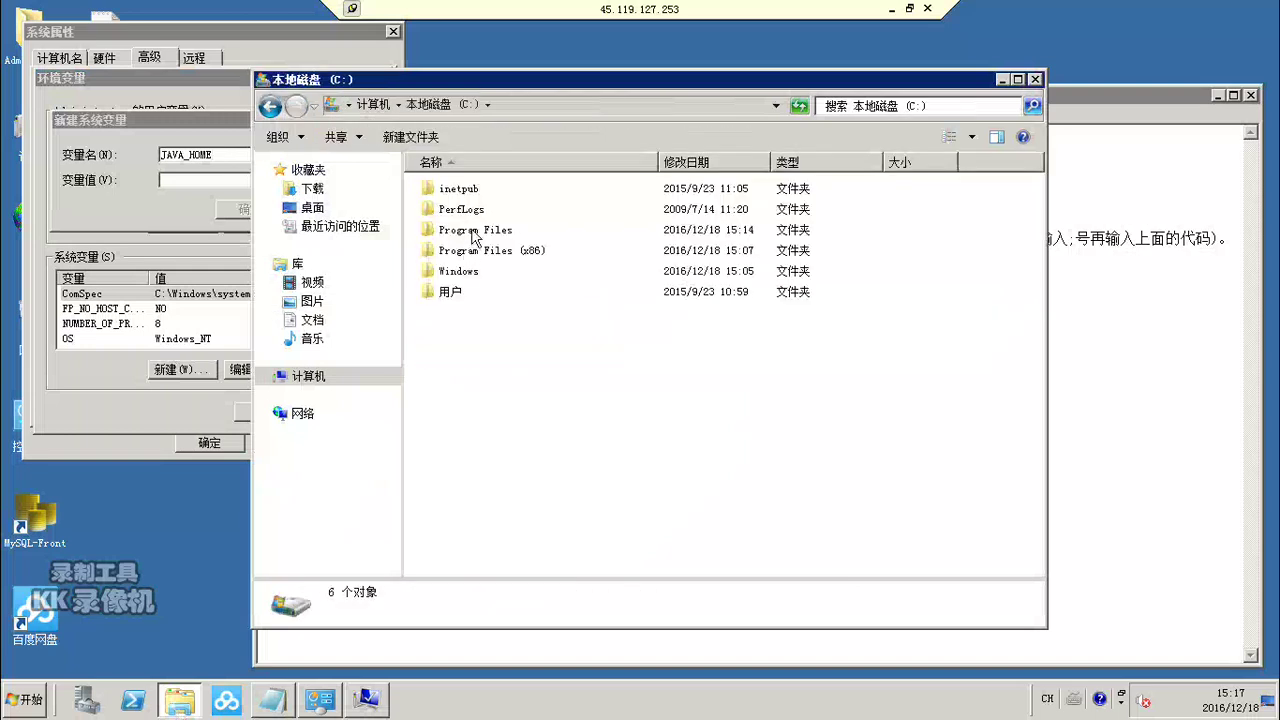
pyautogui.click(474, 234)
pyautogui.doubleClick(474, 232)
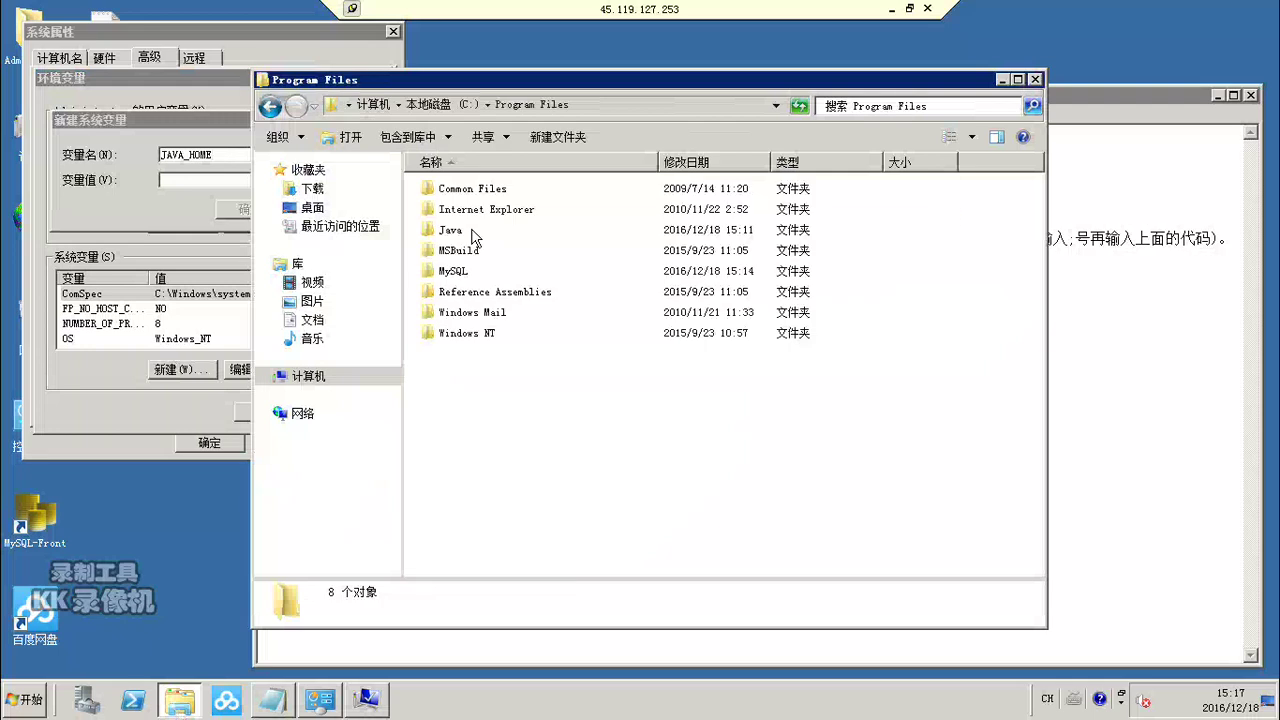
pyautogui.doubleClick(446, 234)
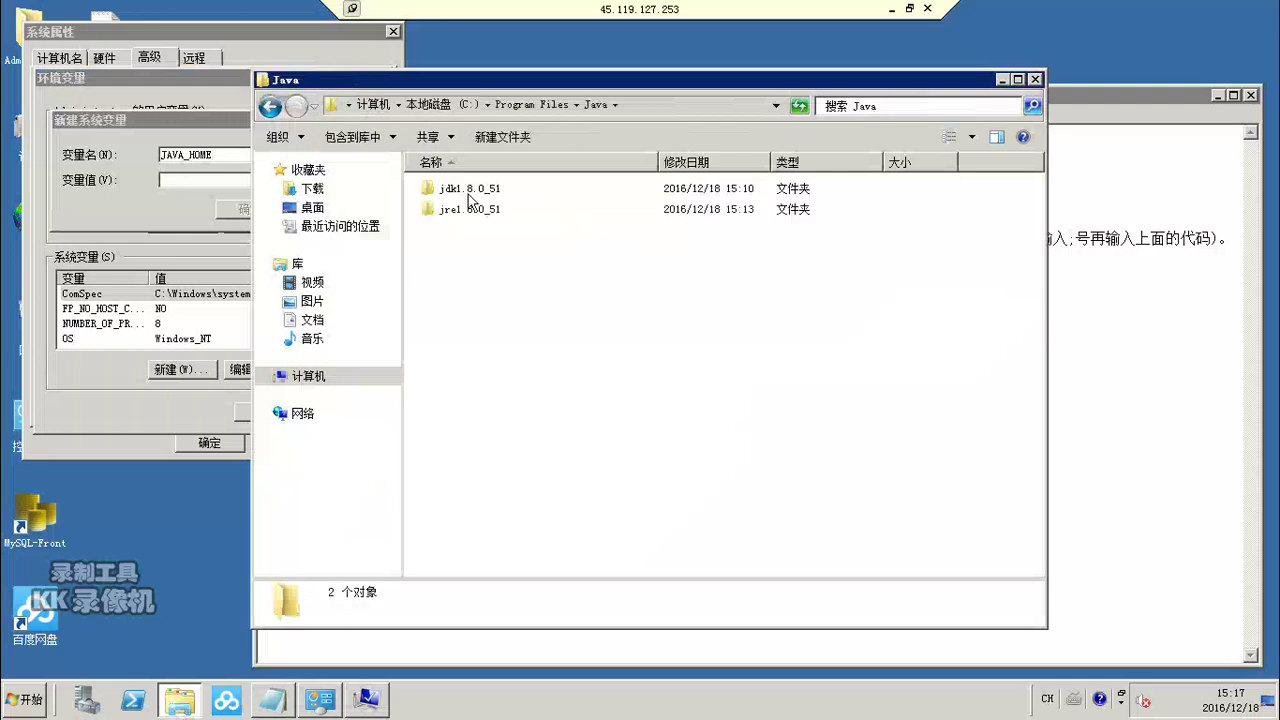
pyautogui.click(477, 189)
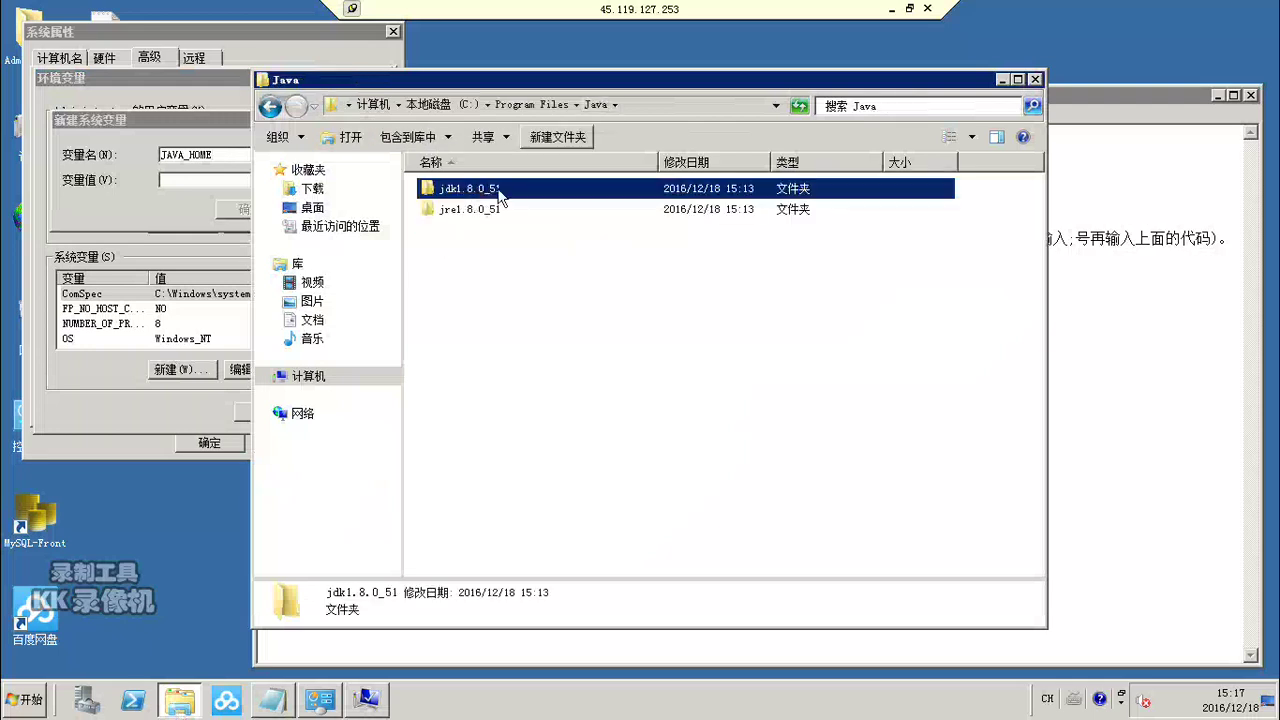
pyautogui.doubleClick(490, 189)
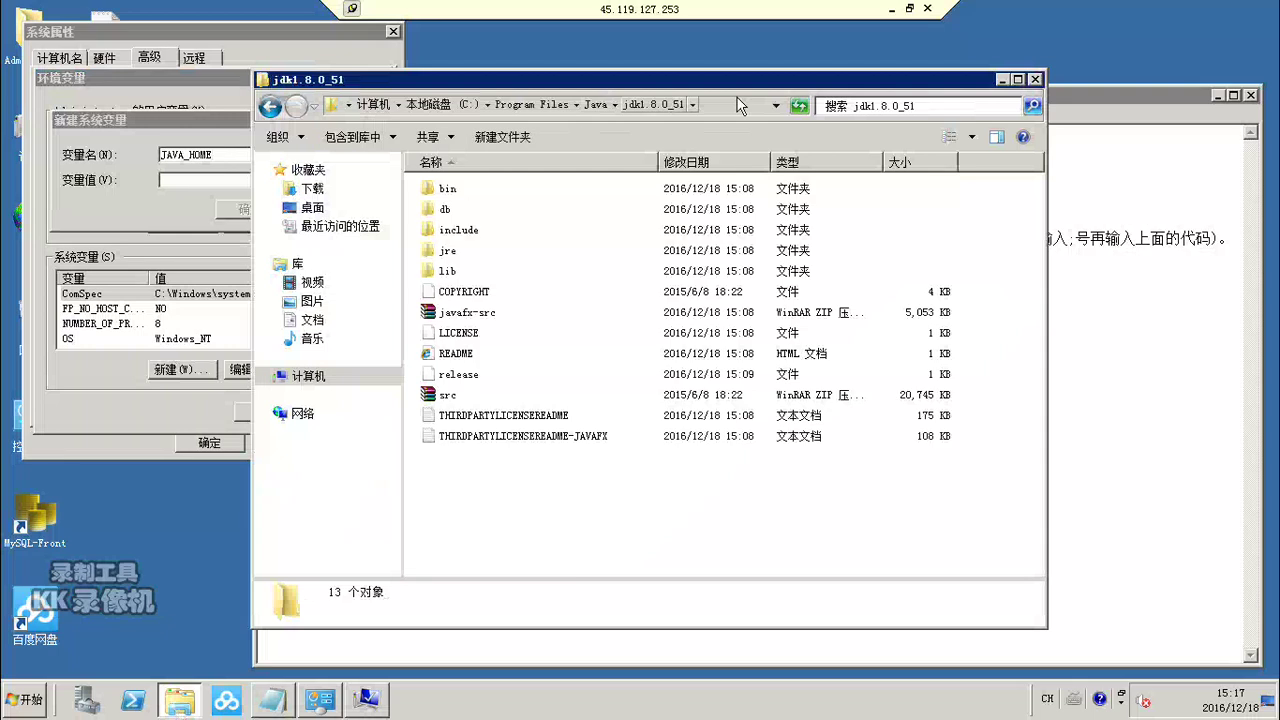
pyautogui.click(680, 105)
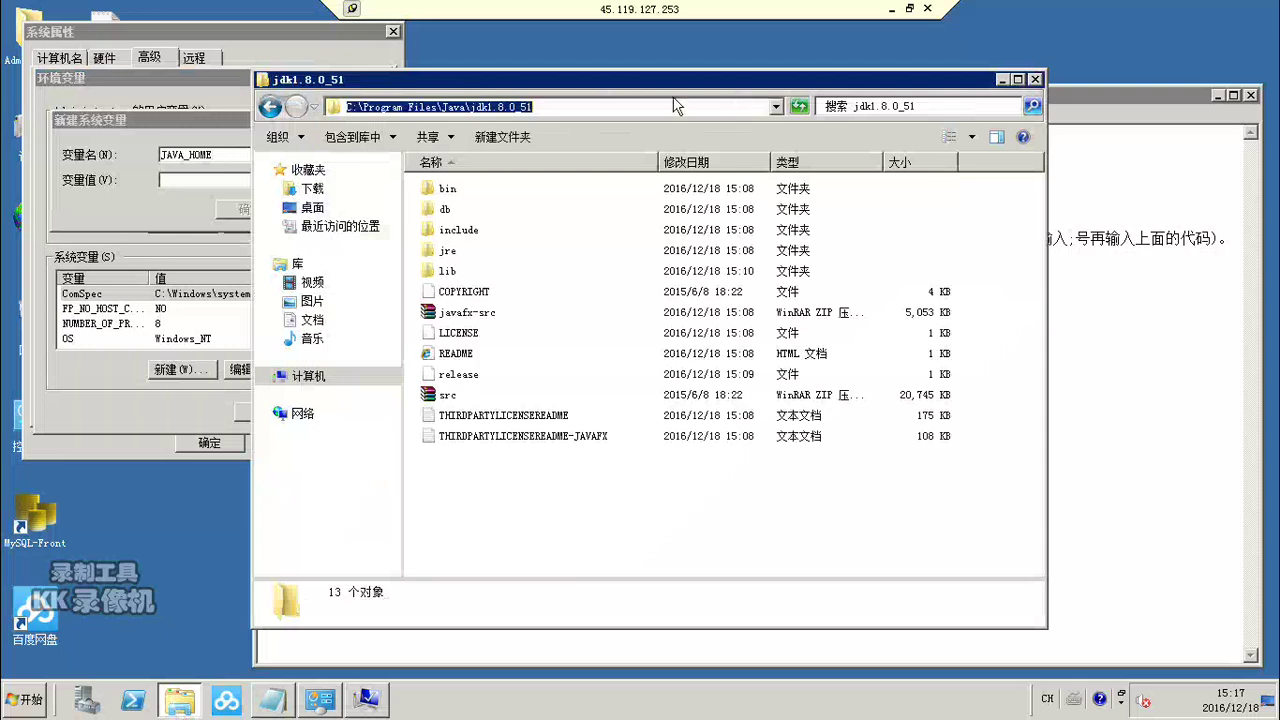
pyautogui.rightClick(497, 108)
pyautogui.click(518, 160)
# Step: Paste the JDK path as JAVA_HOME's value and confirm the variable
pyautogui.click(1111, 360)
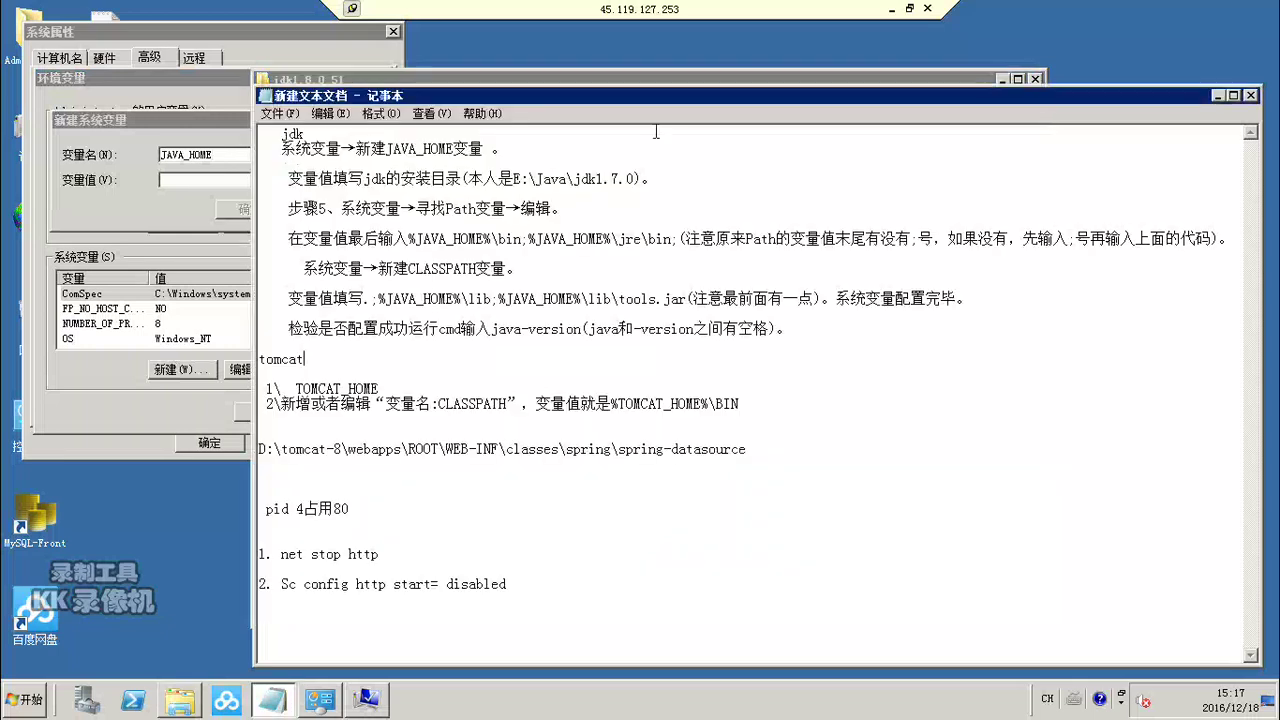
pyautogui.click(174, 179)
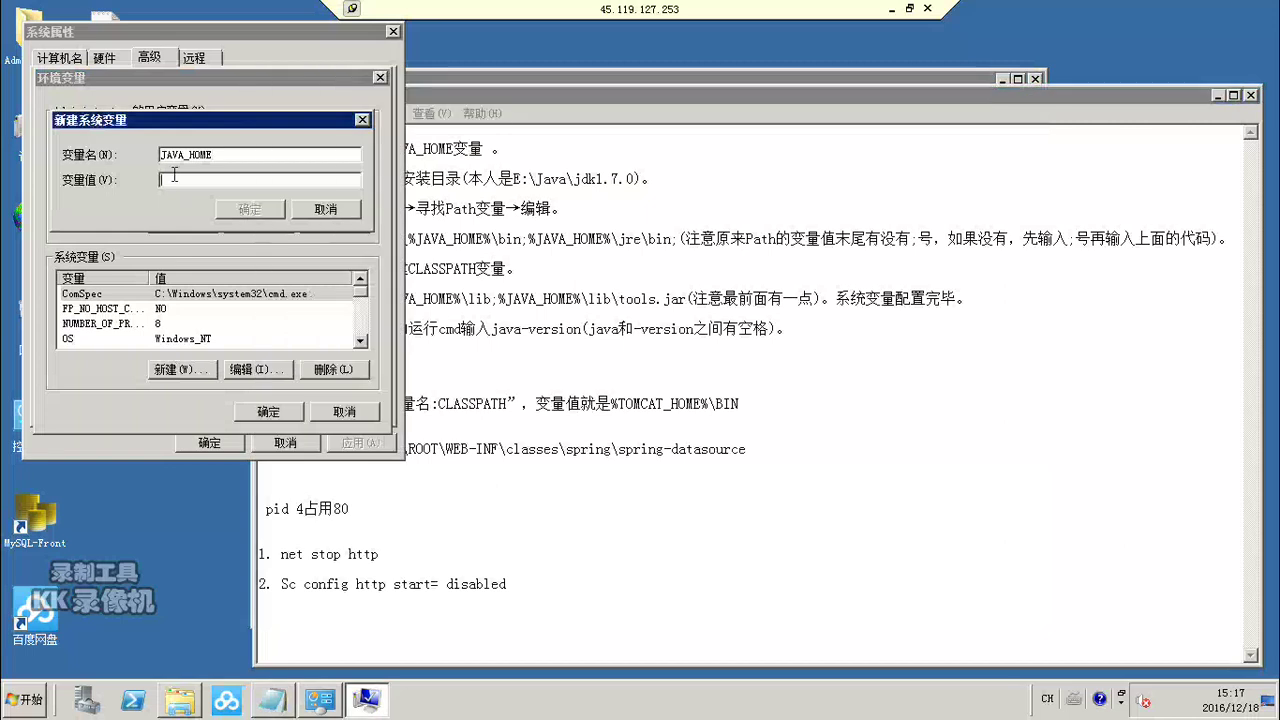
pyautogui.hotkey('ctrl', 'v')
pyautogui.click(252, 211)
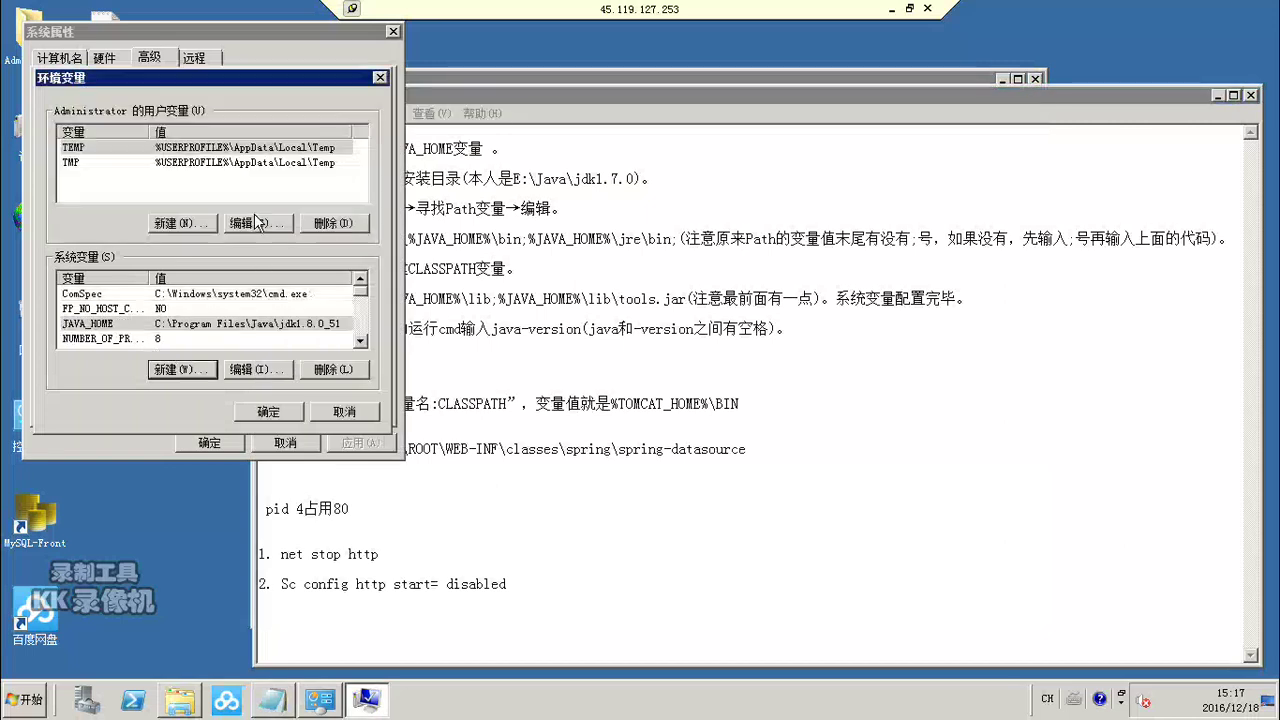
pyautogui.click(626, 389)
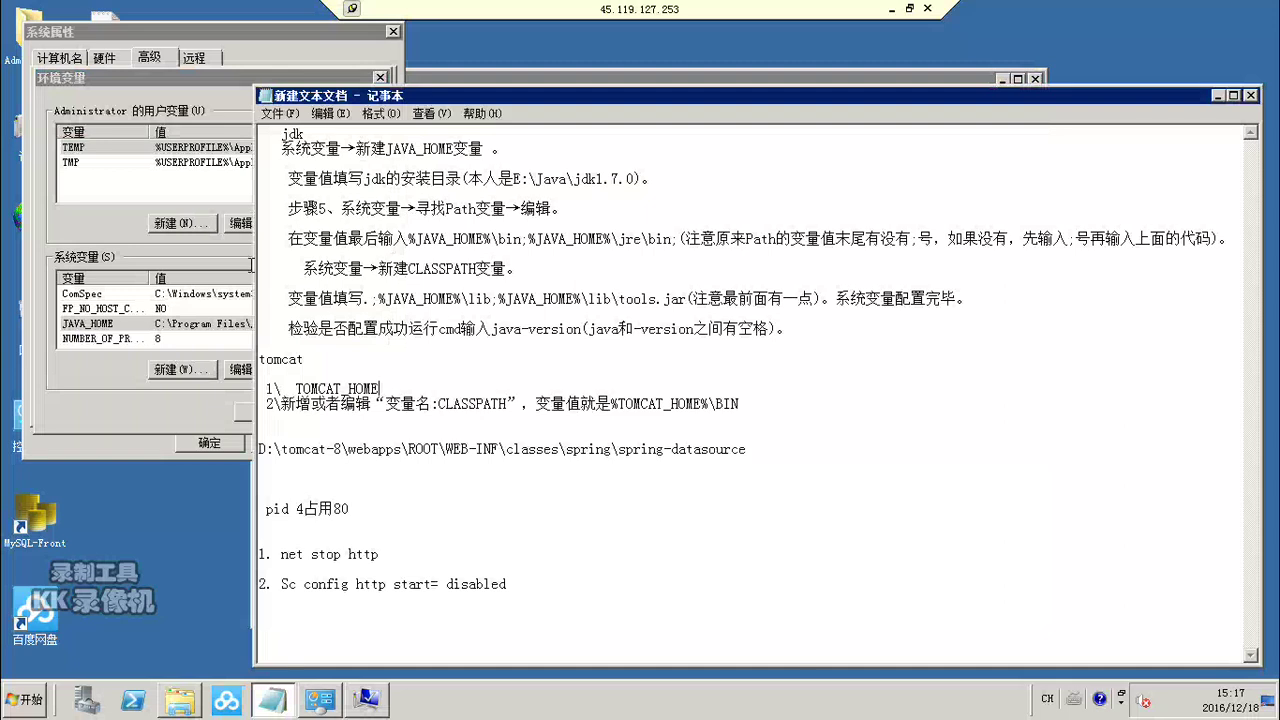
# Step: Open the system Path variable for editing
pyautogui.click(104, 388)
pyautogui.click(340, 323)
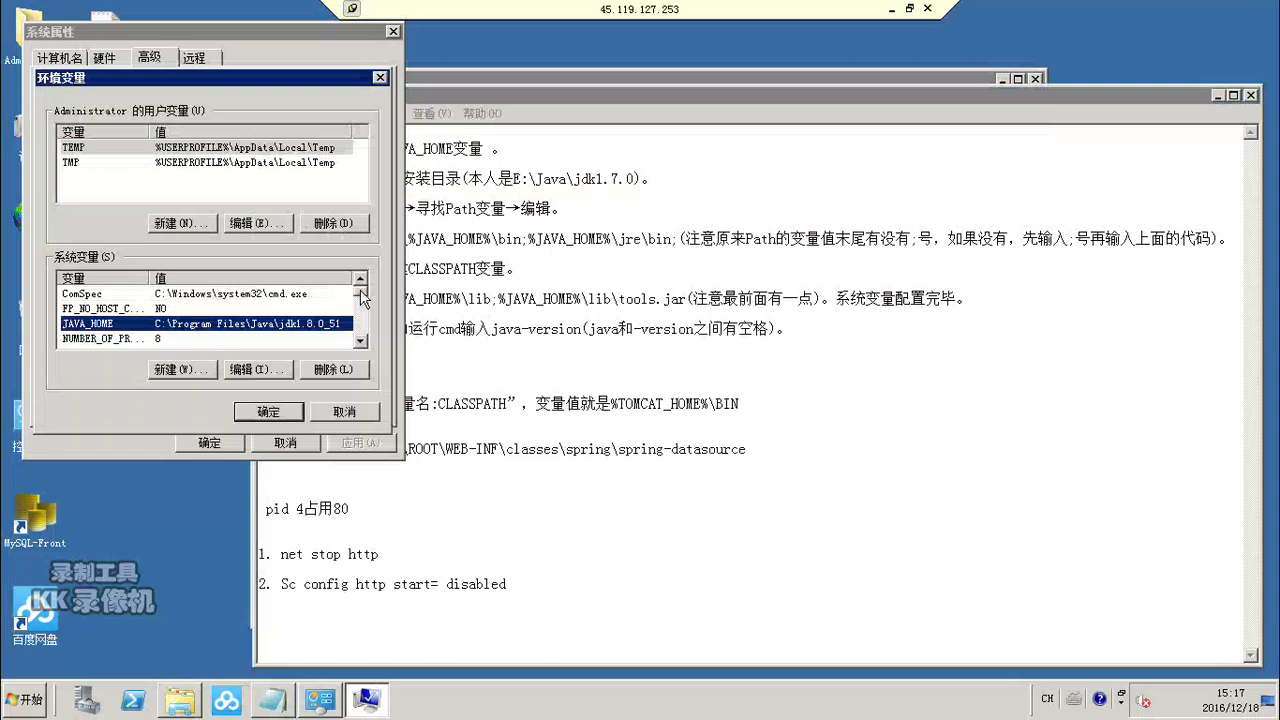
pyautogui.scroll(-2, 362, 305)
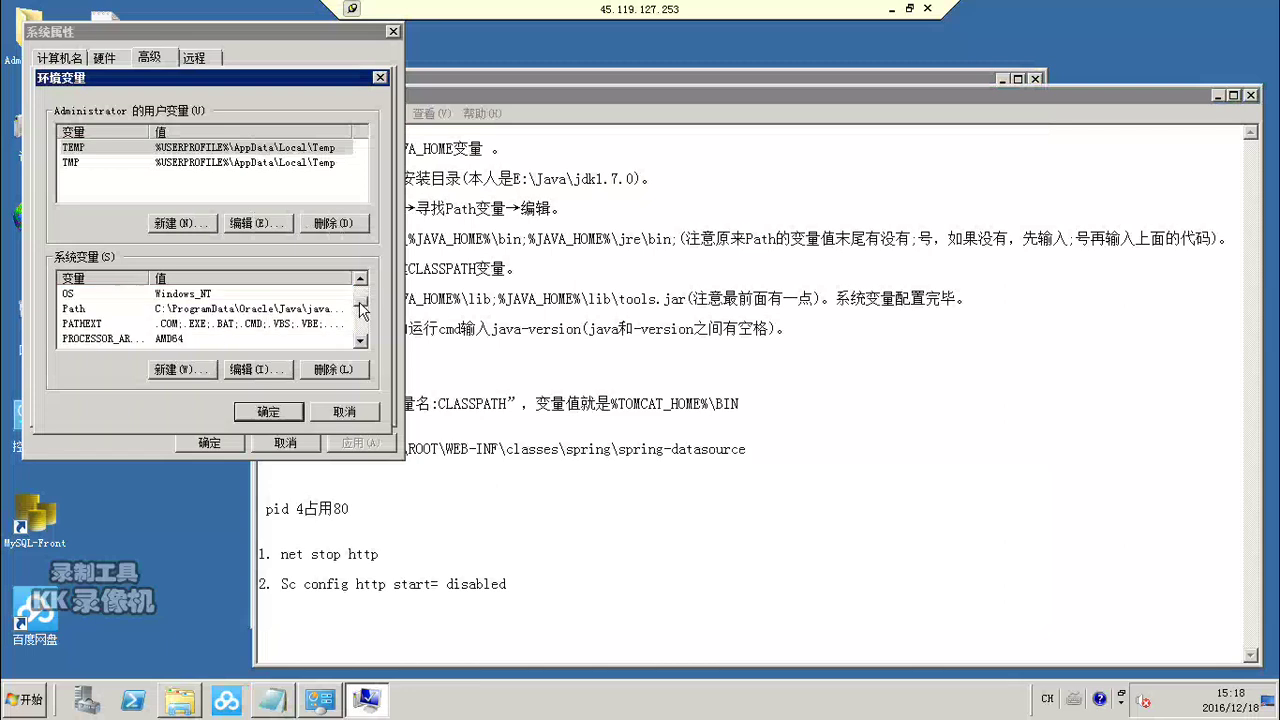
pyautogui.scroll(1, 362, 305)
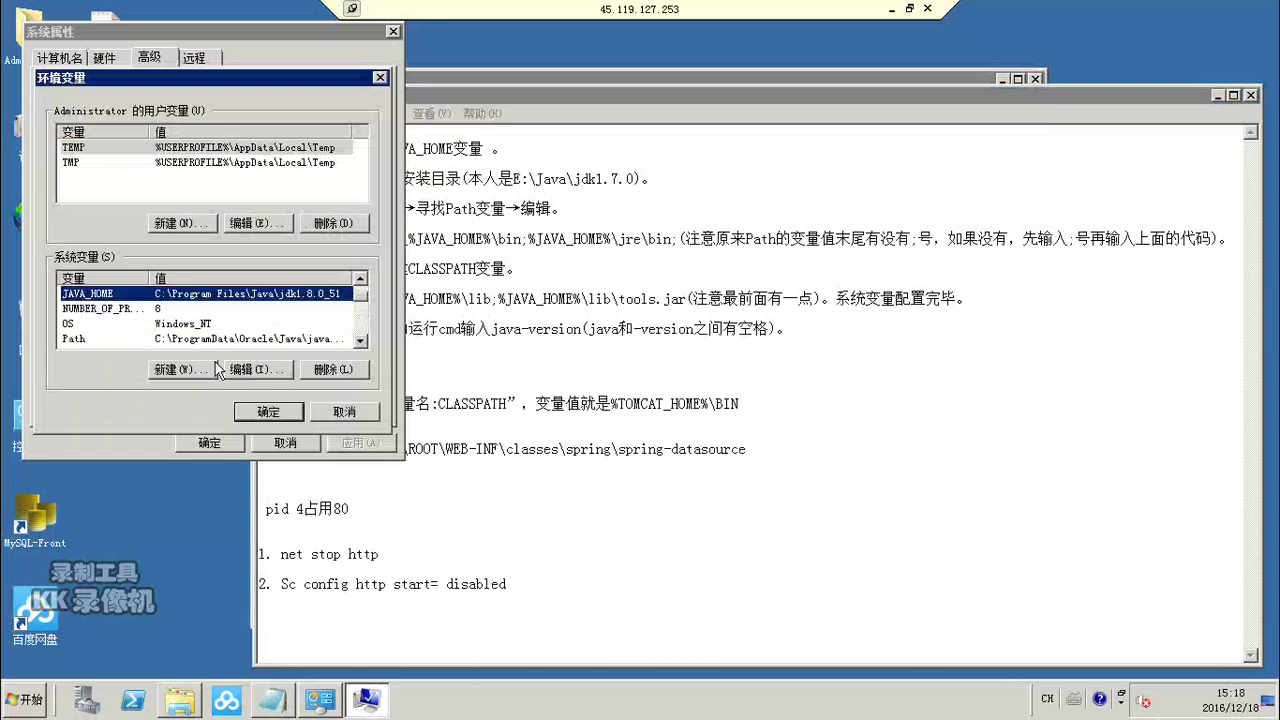
pyautogui.doubleClick(362, 341)
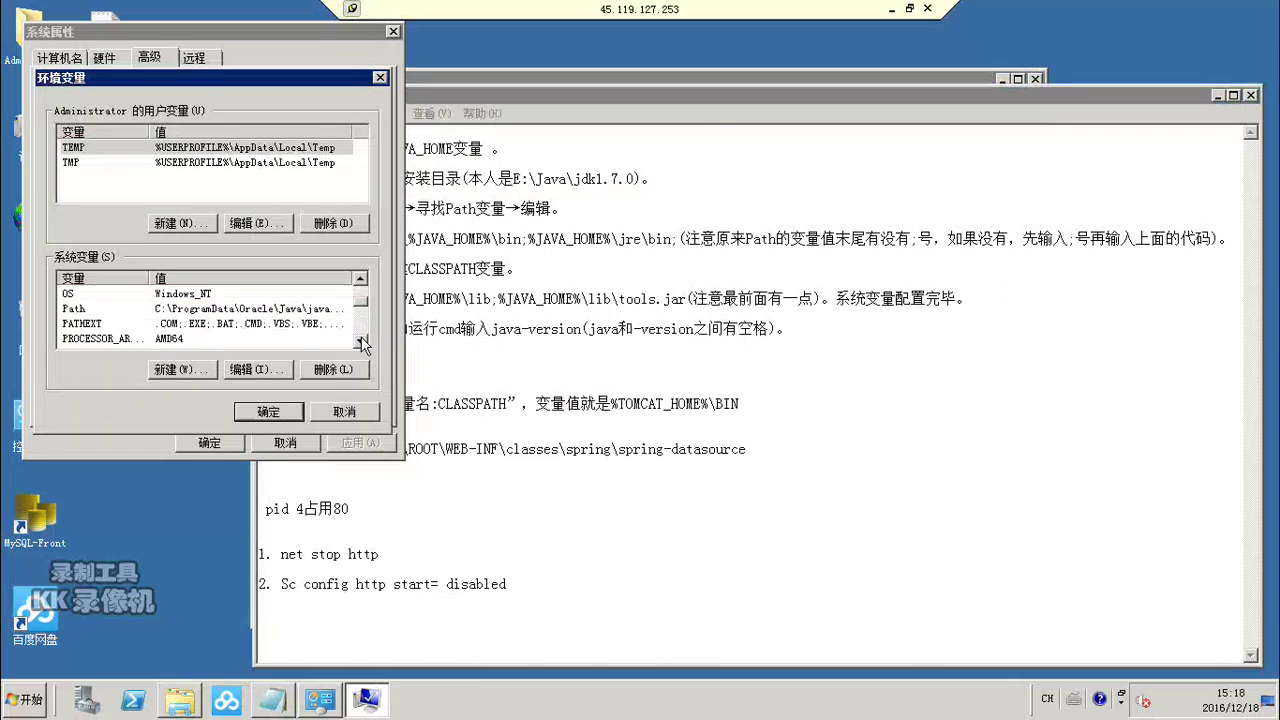
pyautogui.doubleClick(98, 314)
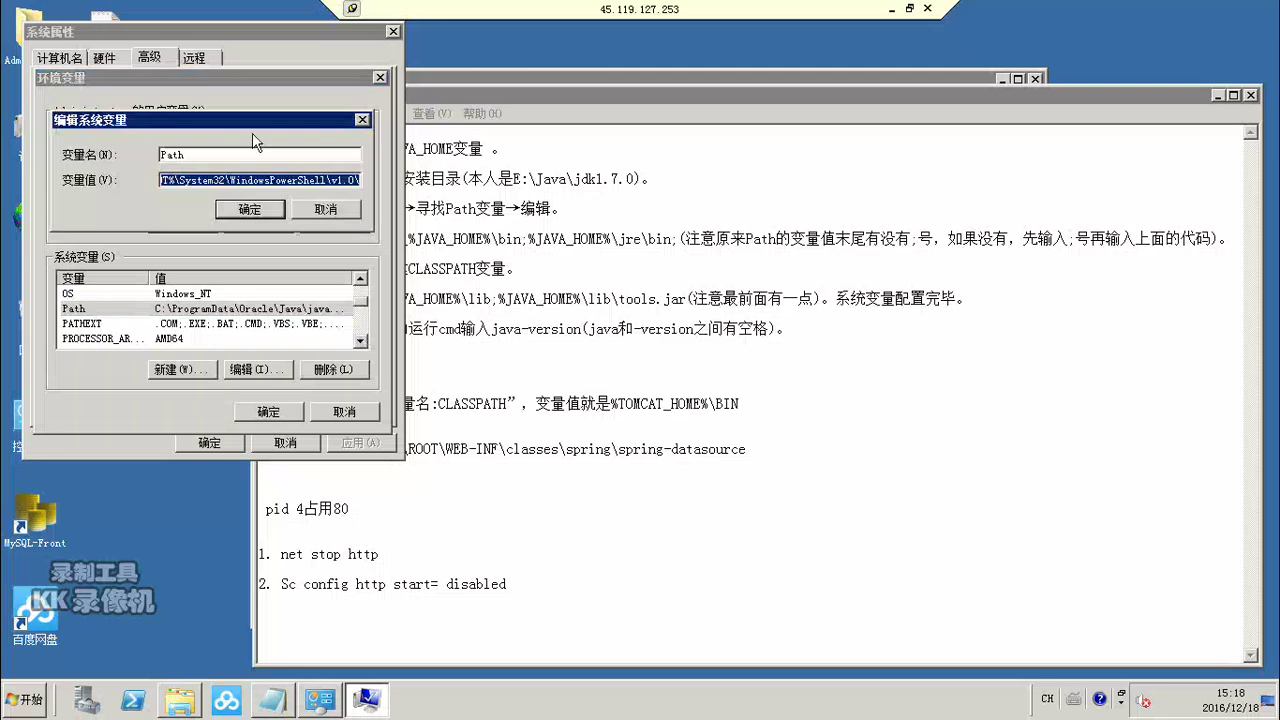
# Step: Append ;%JAVA_HOME%\bin;%JAVA_HOME%\jre\bin; to the end of Path and confirm
pyautogui.click(587, 246)
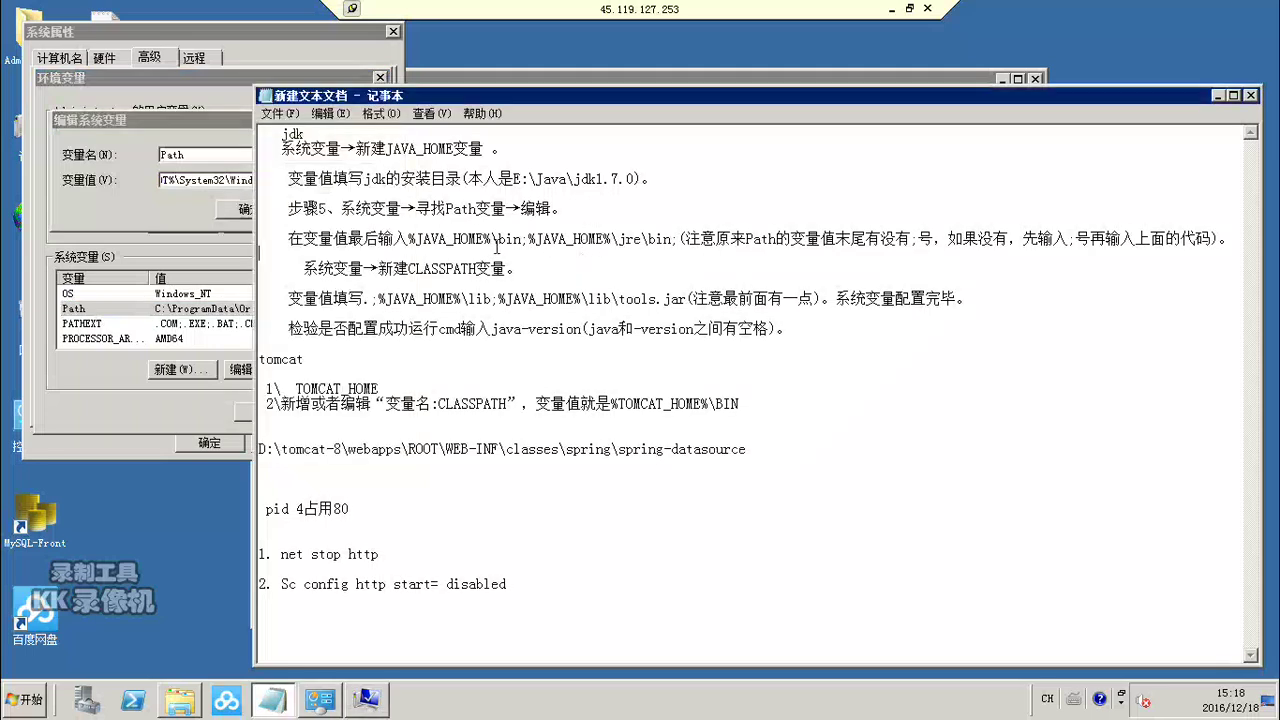
pyautogui.moveTo(409, 239); pyautogui.dragTo(680, 237)
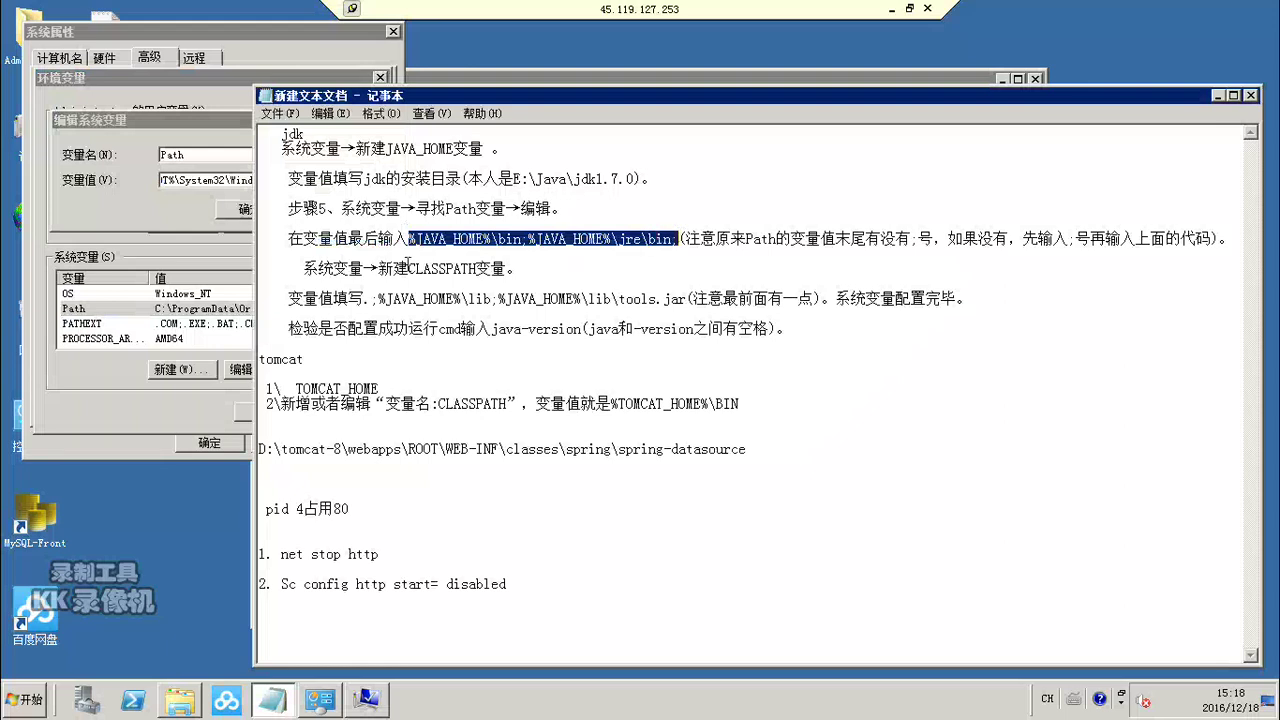
pyautogui.click(160, 227)
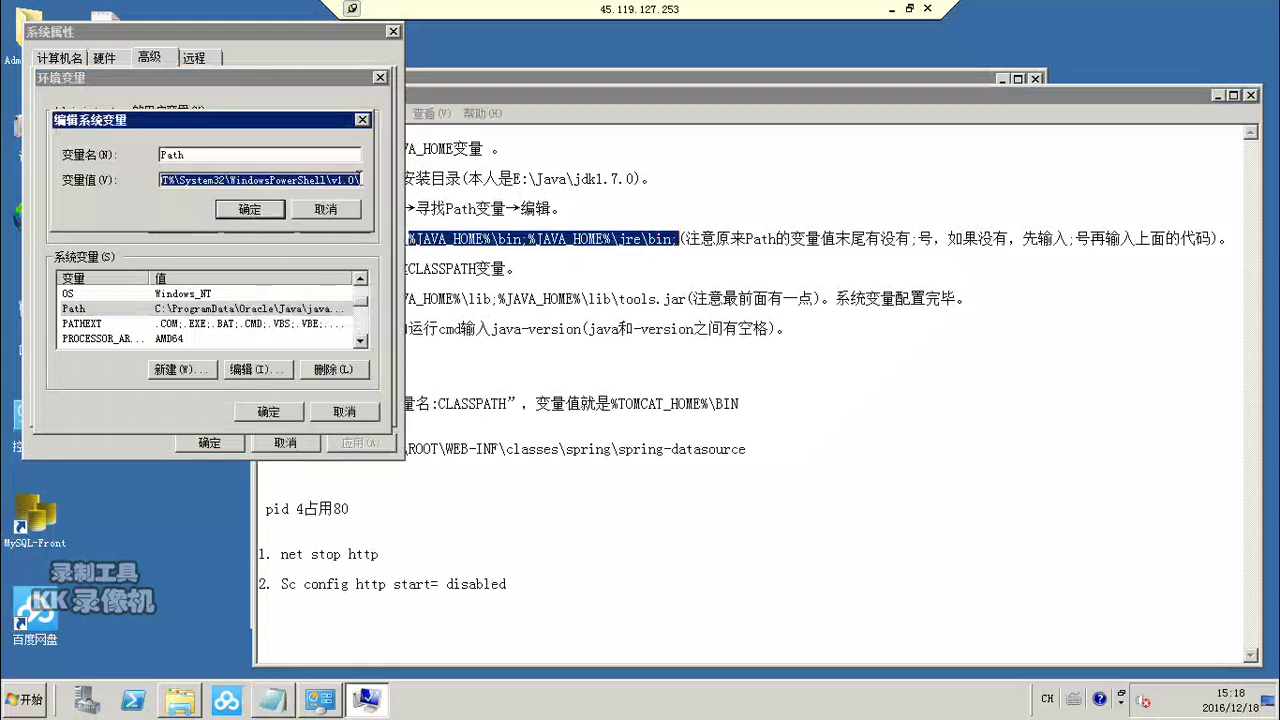
pyautogui.click(360, 179)
pyautogui.write(';')
pyautogui.hotkey('ctrl', 'v')
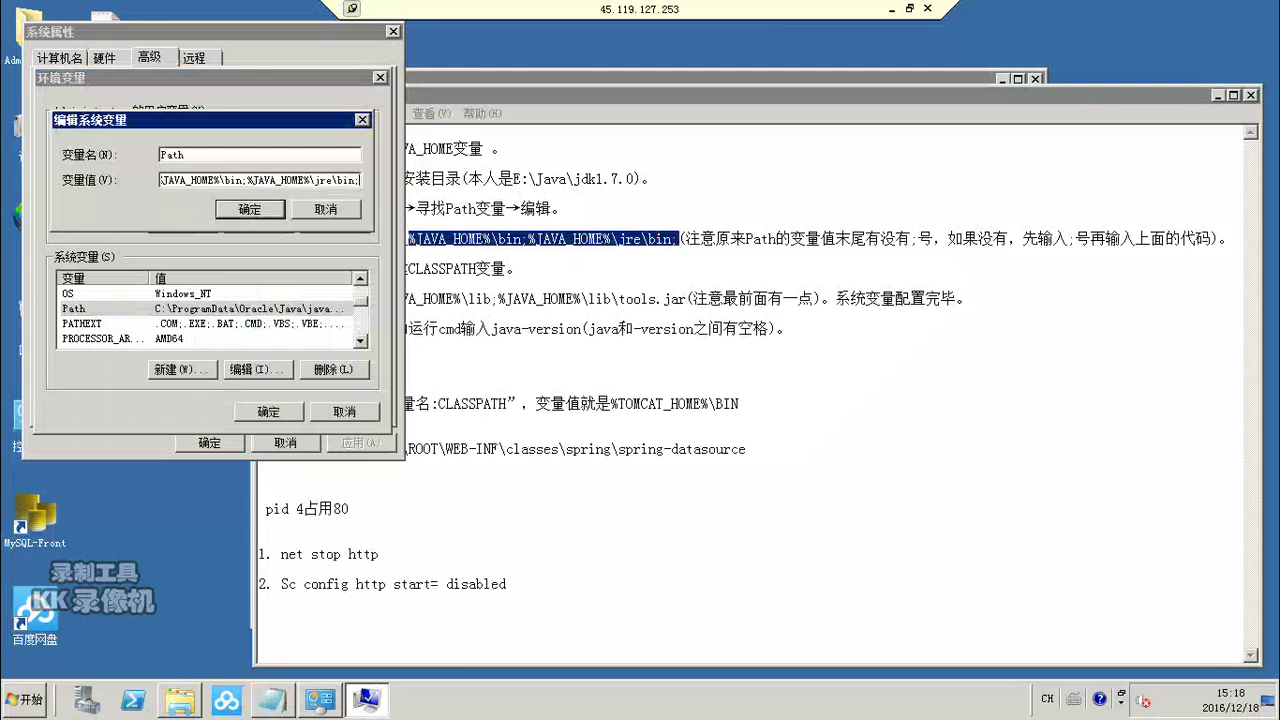
pyautogui.click(248, 211)
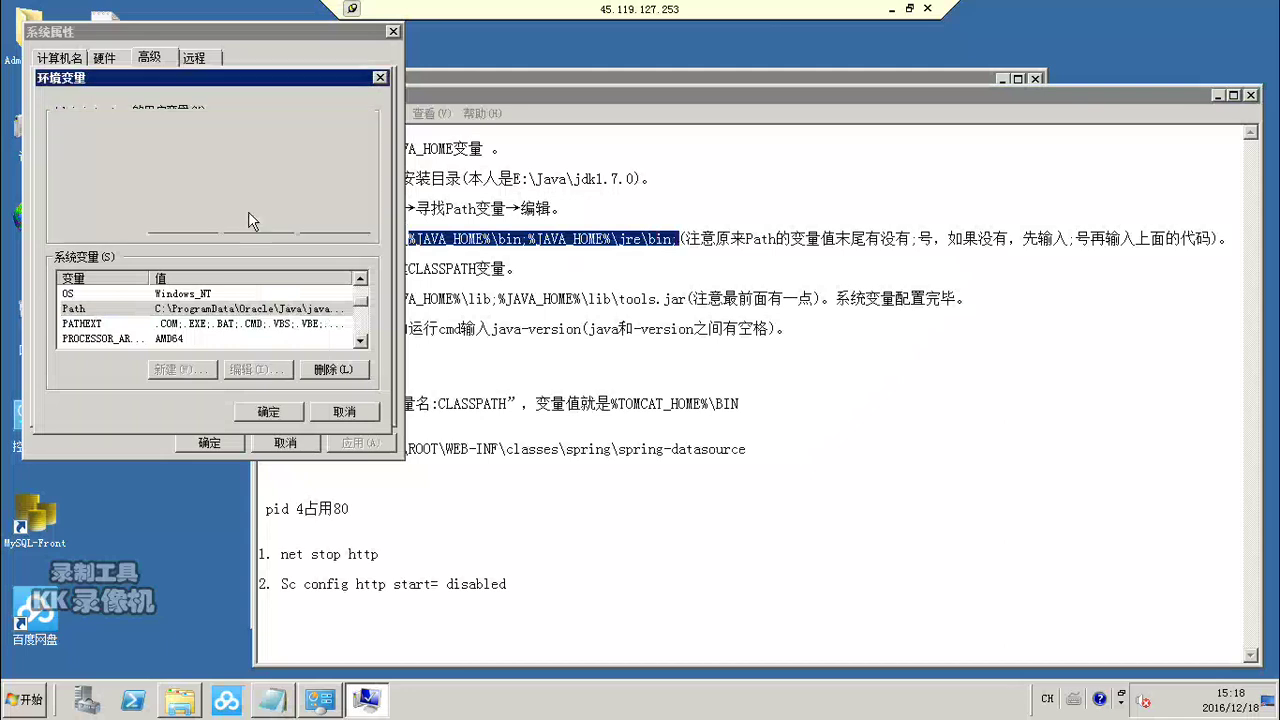
# Step: Start a new system variable named CLASSPATH, copied from the notes
pyautogui.click(662, 373)
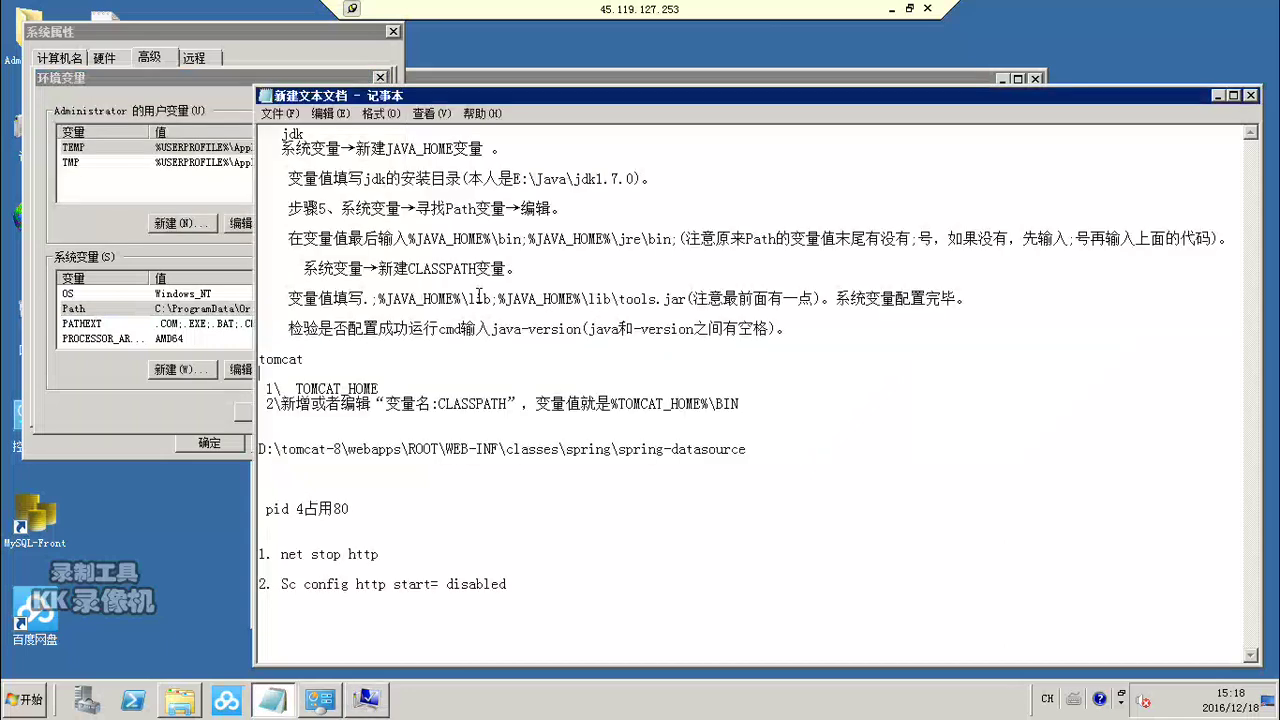
pyautogui.moveTo(408, 268); pyautogui.dragTo(474, 268)
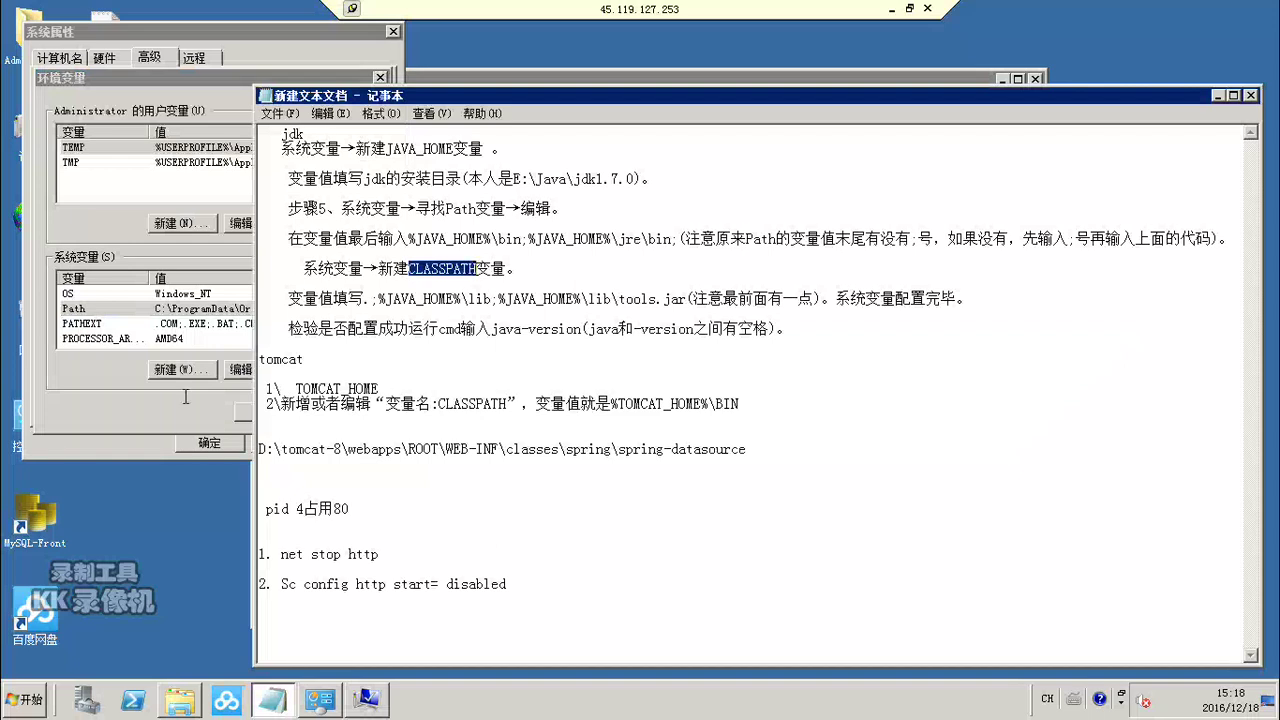
pyautogui.click(134, 408)
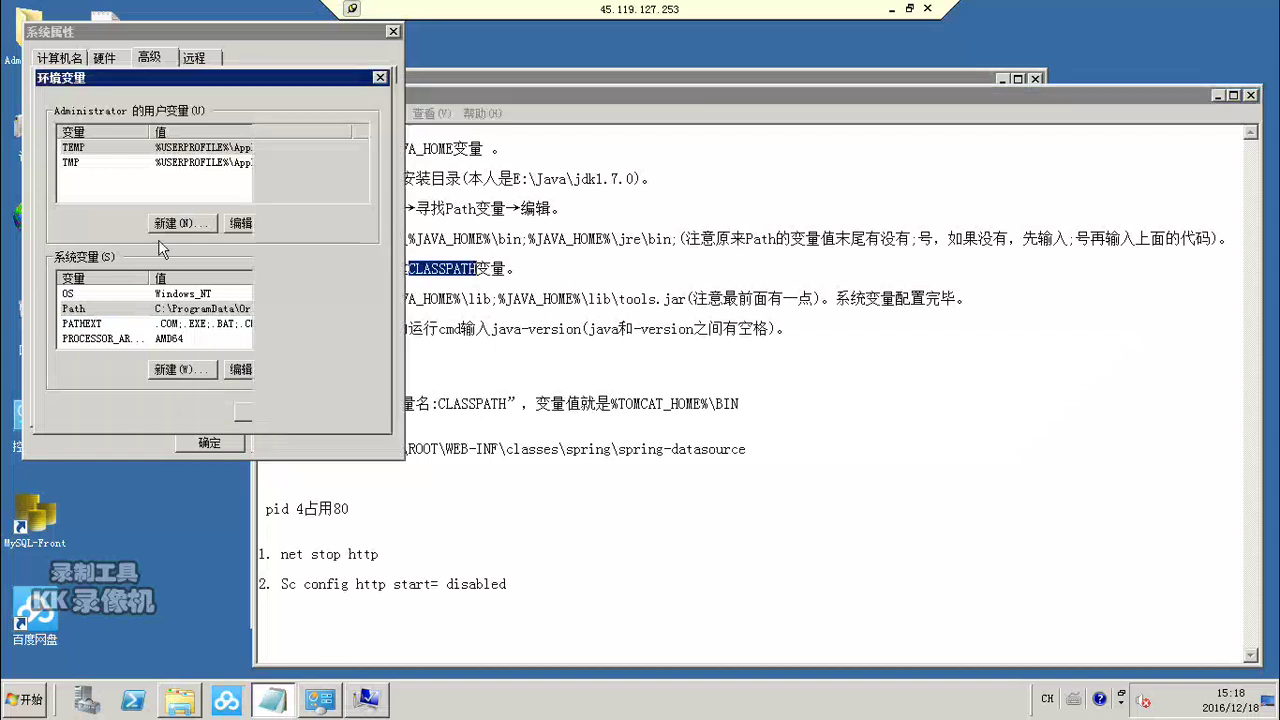
pyautogui.click(172, 370)
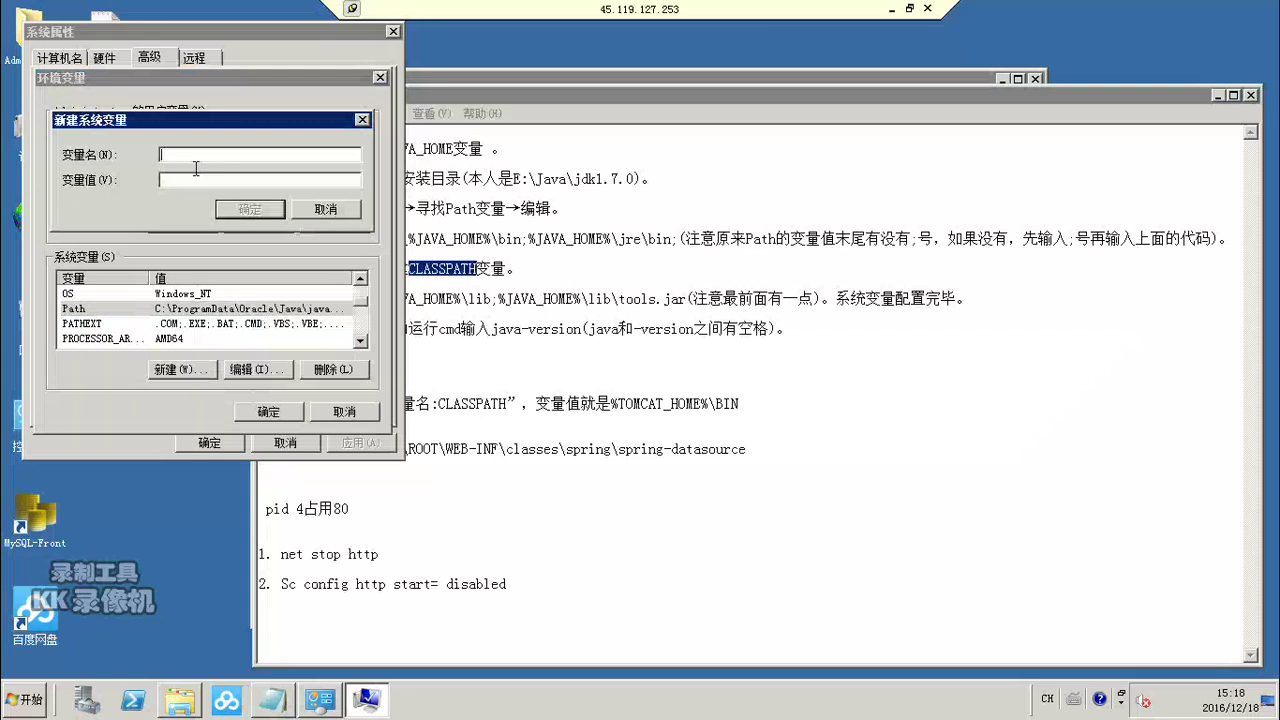
pyautogui.hotkey('ctrl', 'v')
# Step: Set CLASSPATH's value to .;%JAVA_HOME%\lib;%JAVA_HOME%\lib\tools.jar and confirm it
pyautogui.click(375, 298)
pyautogui.moveTo(364, 298); pyautogui.dragTo(686, 290)
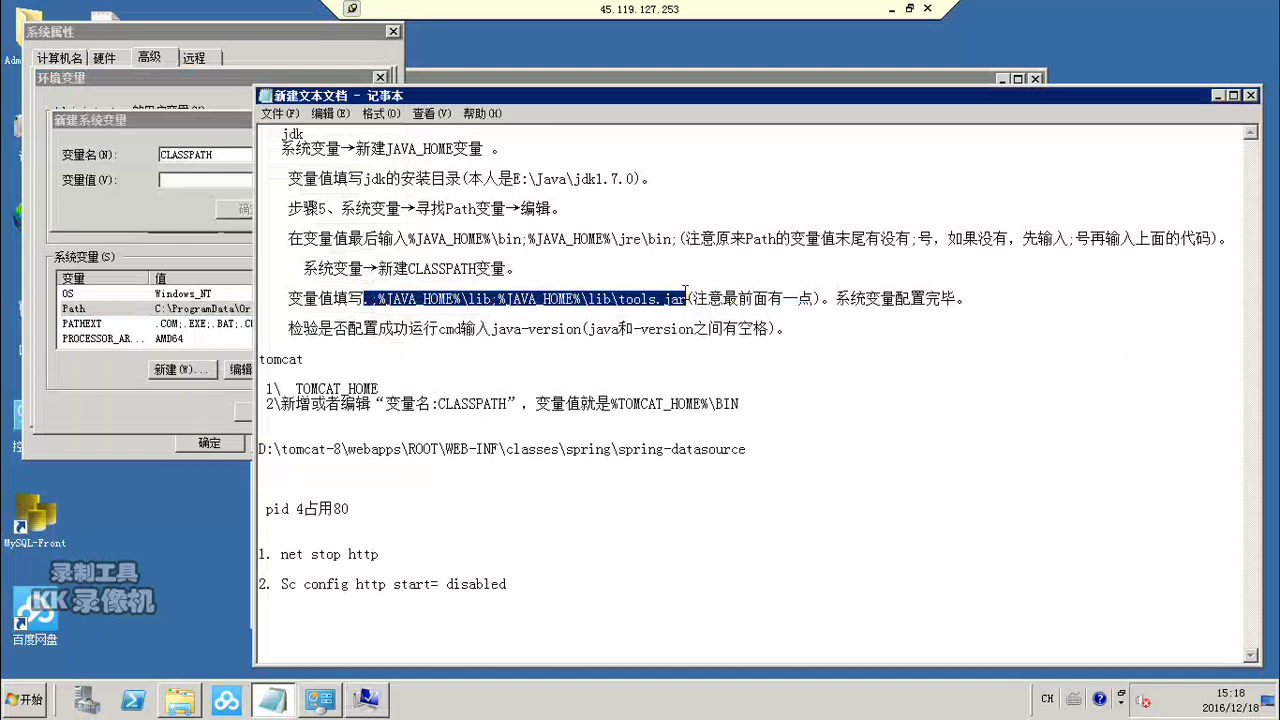
pyautogui.hotkey('shift', 'Home')
pyautogui.click(626, 310)
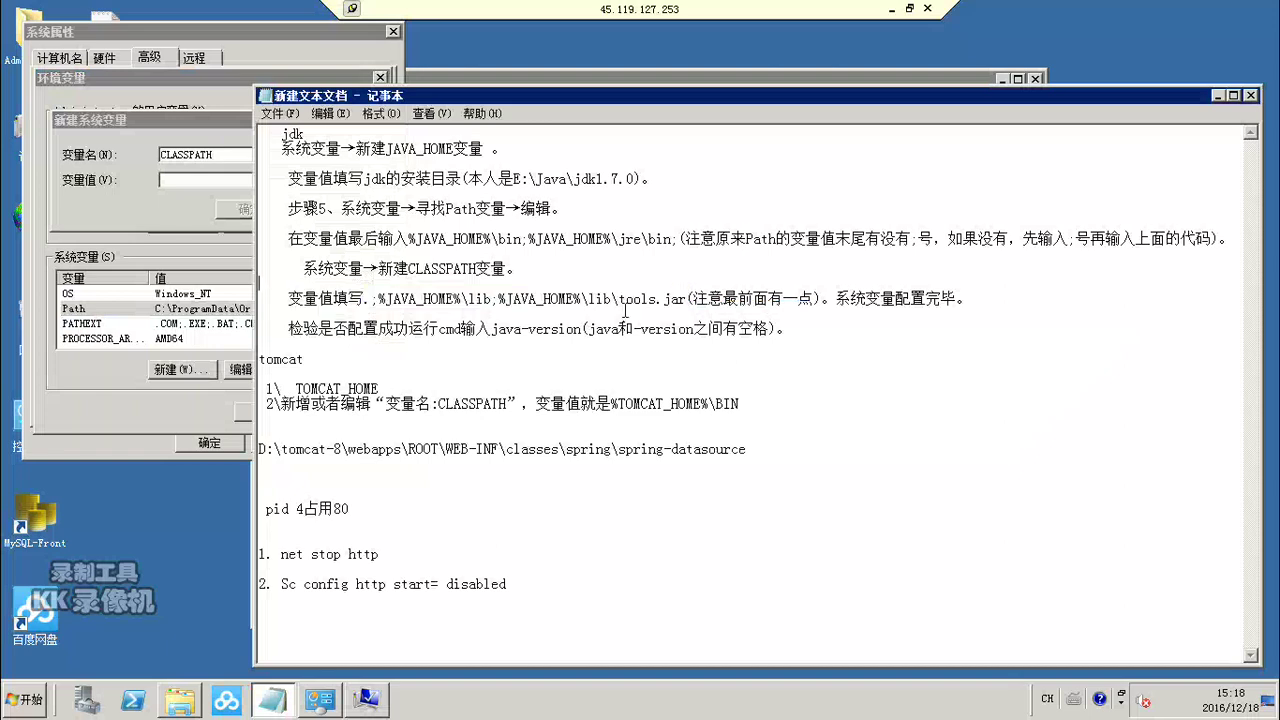
pyautogui.click(364, 298)
pyautogui.moveTo(364, 298); pyautogui.dragTo(687, 298)
pyautogui.hotkey('ctrl', 'c')
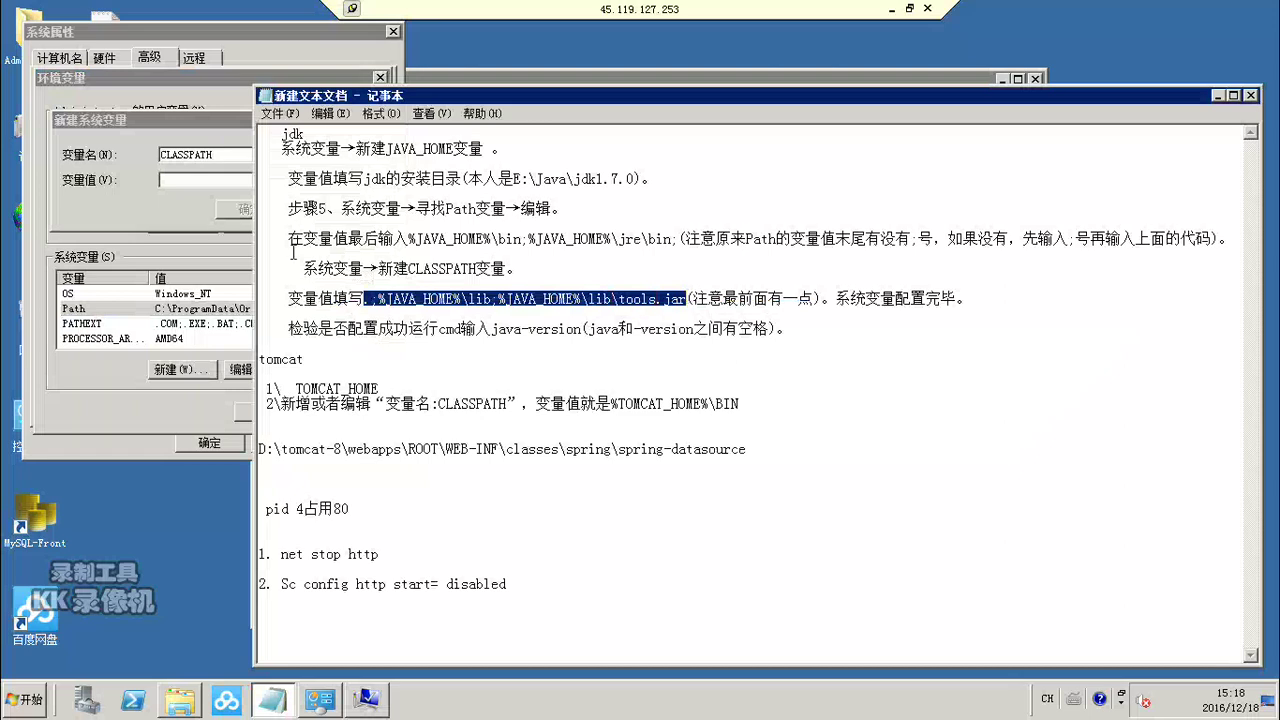
pyautogui.click(180, 188)
pyautogui.click(182, 178)
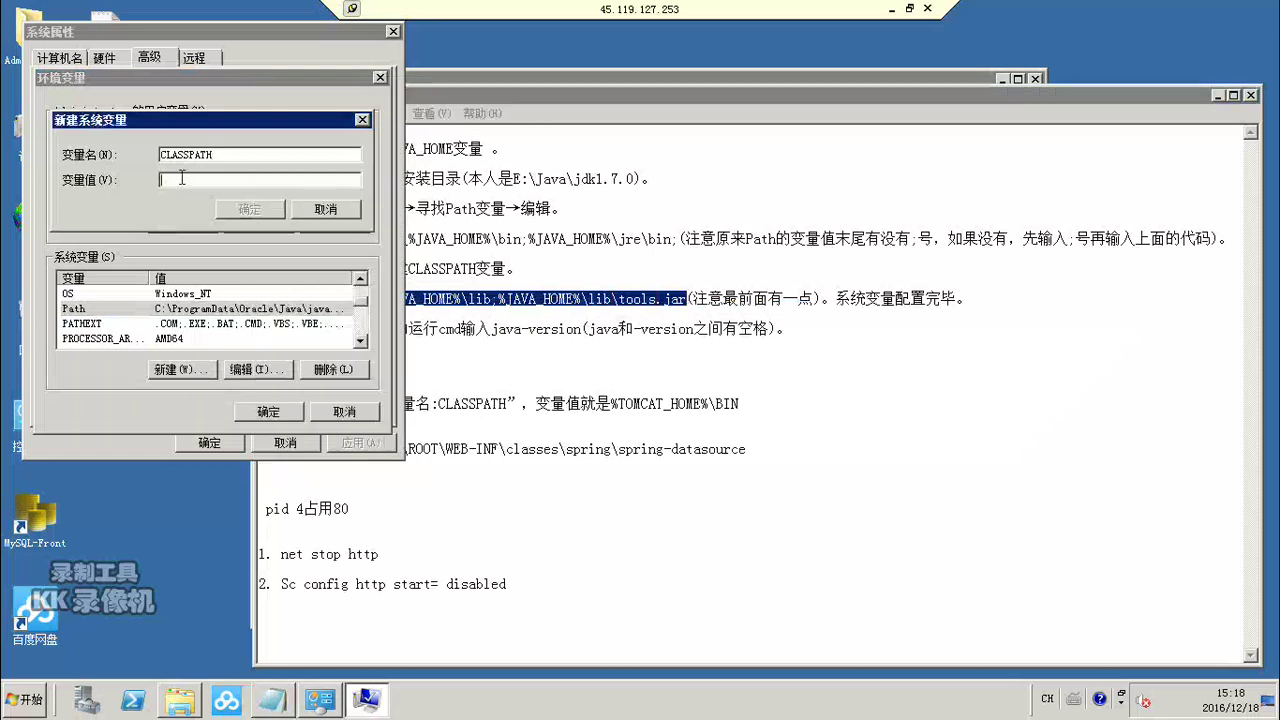
pyautogui.hotkey('ctrl', 'v')
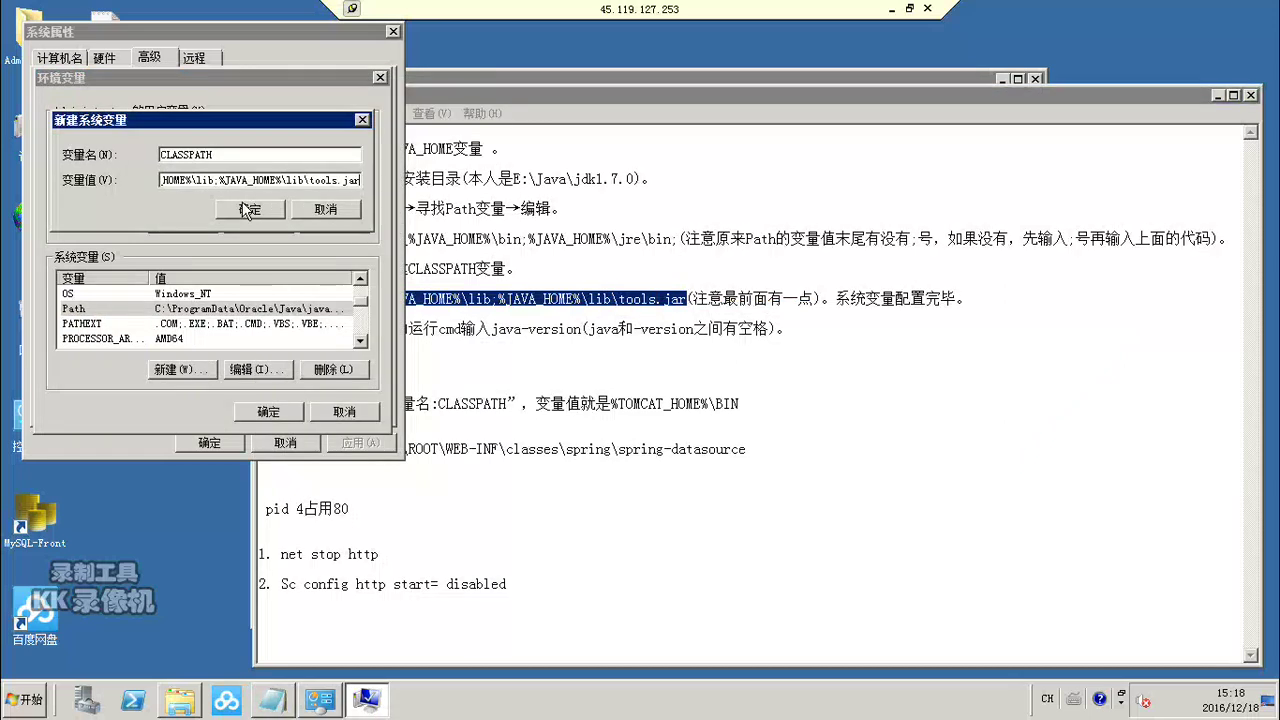
pyautogui.click(248, 209)
pyautogui.click(638, 370)
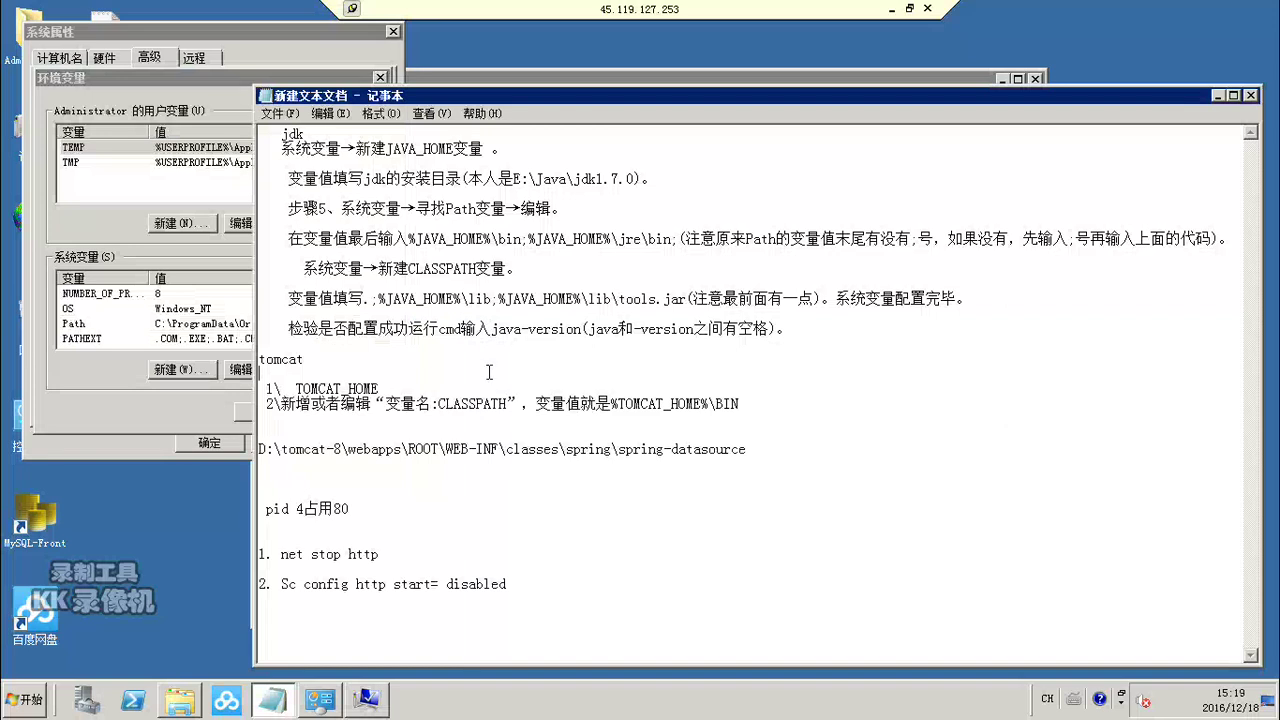
# Step: Start a new system variable named TOMCAT_HOME, copied from the notes
pyautogui.moveTo(297, 388); pyautogui.dragTo(381, 388)
pyautogui.hotkey('ctrl', 'c')
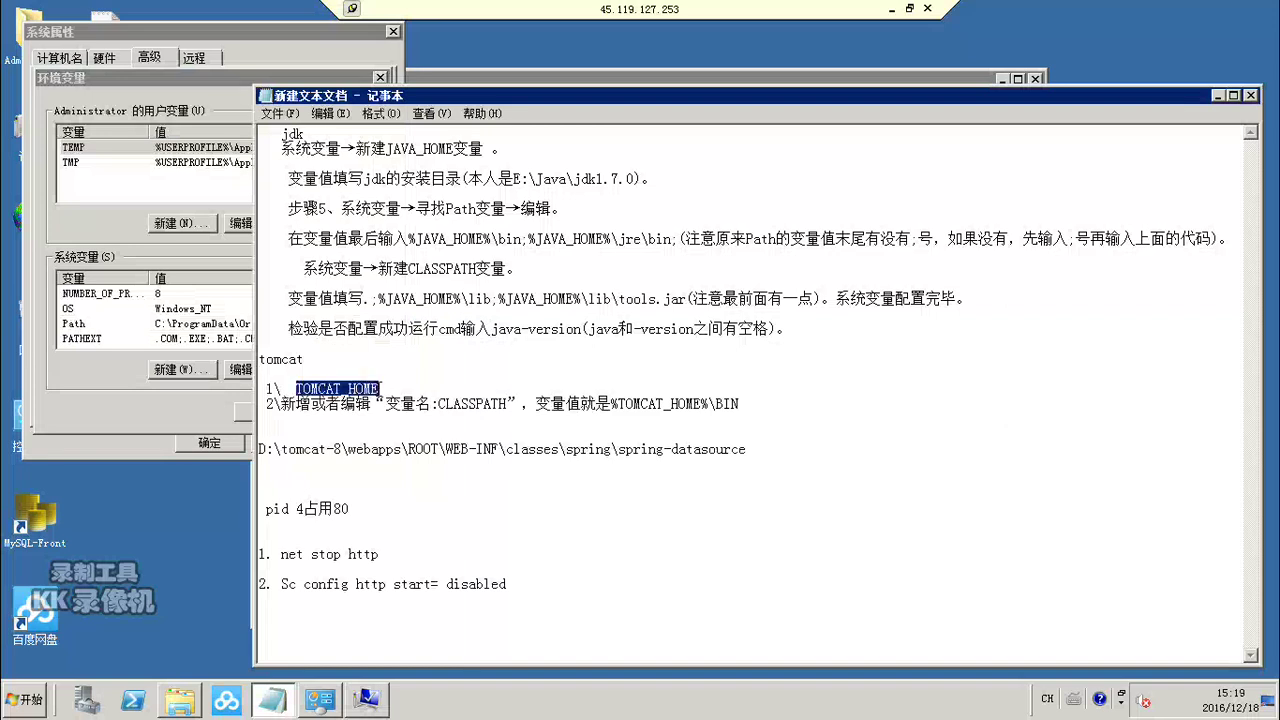
pyautogui.click(146, 388)
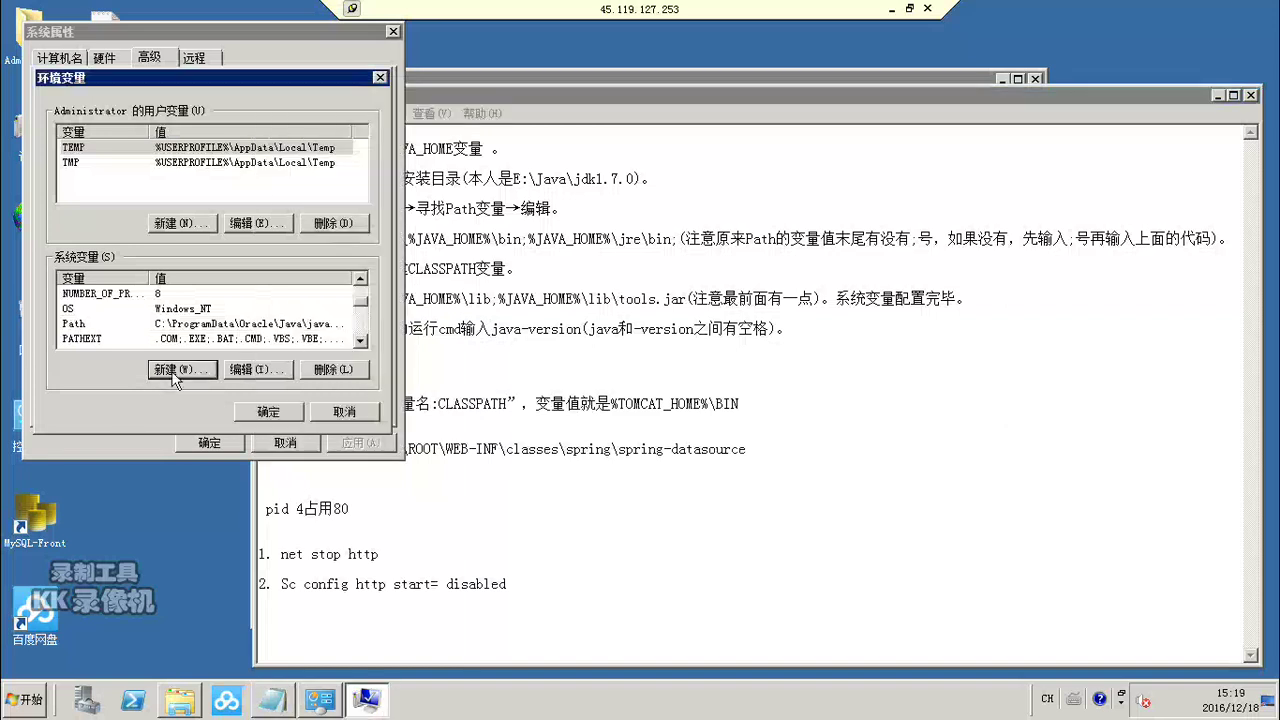
pyautogui.click(172, 368)
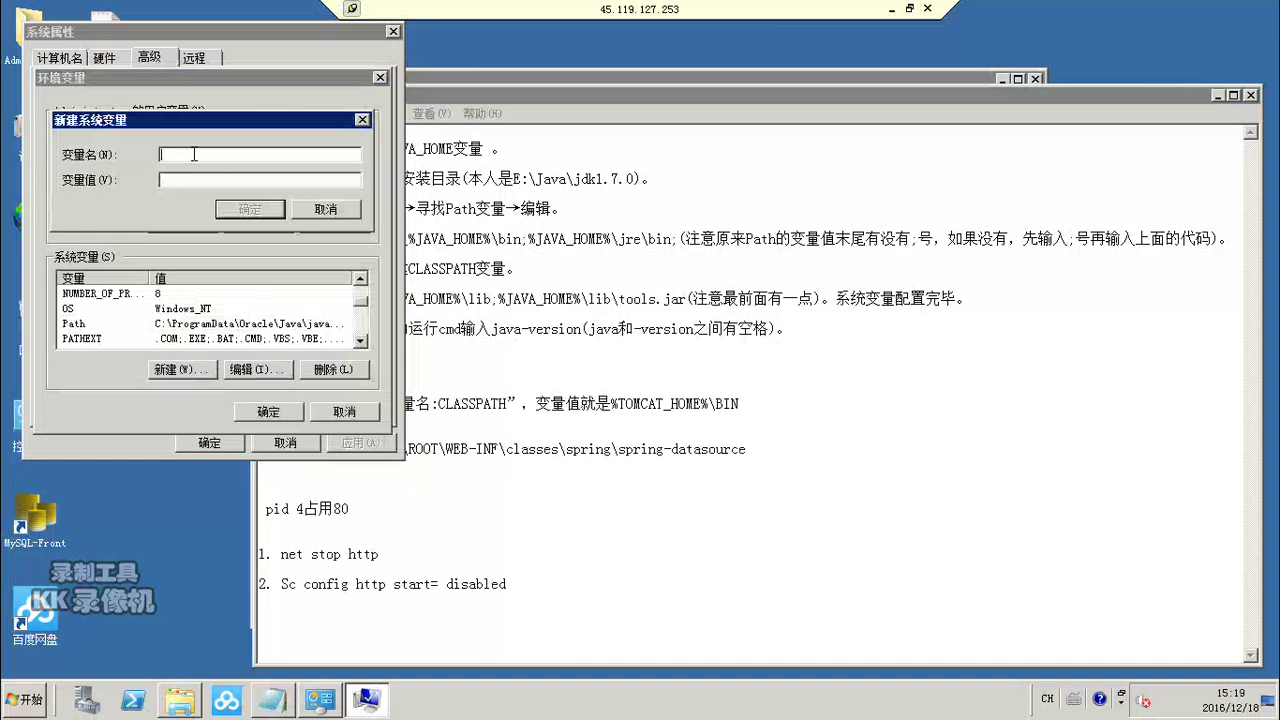
pyautogui.hotkey('ctrl', 'v')
# Step: Browse Explorer to D:\tomcat-8 and copy its folder path
pyautogui.click(184, 708)
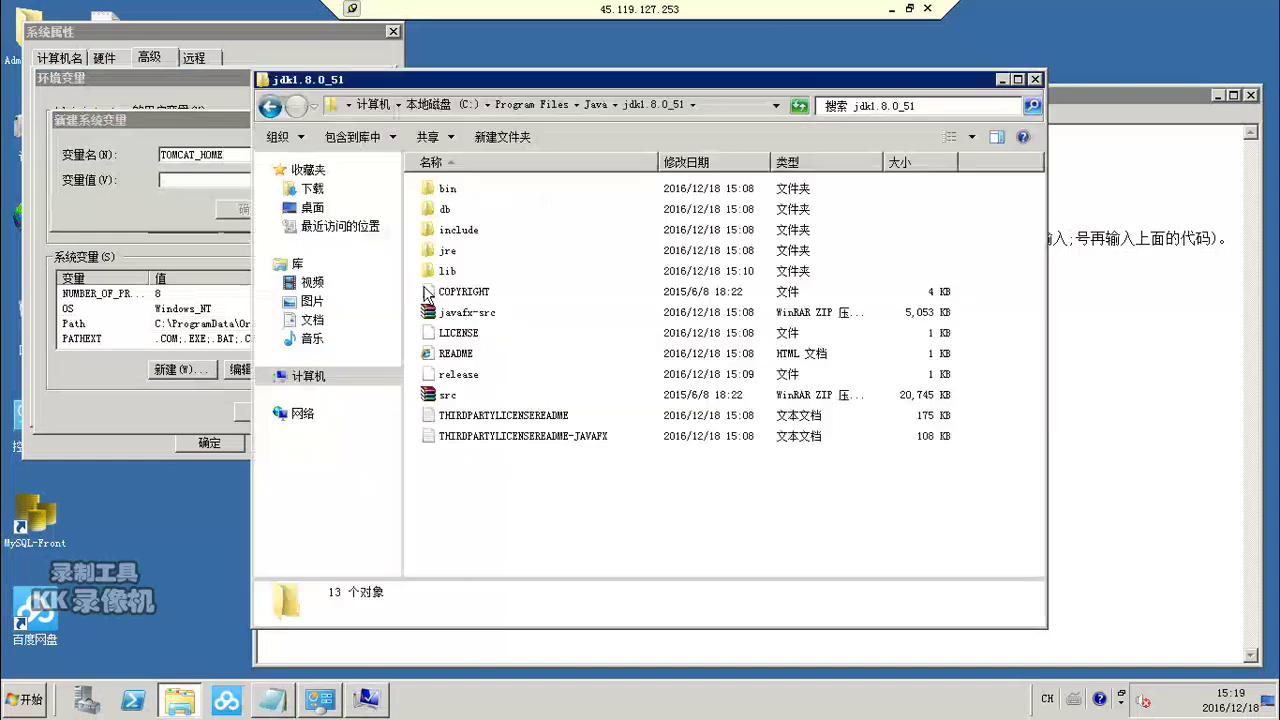
pyautogui.click(269, 107)
pyautogui.click(269, 107)
pyautogui.click(271, 108)
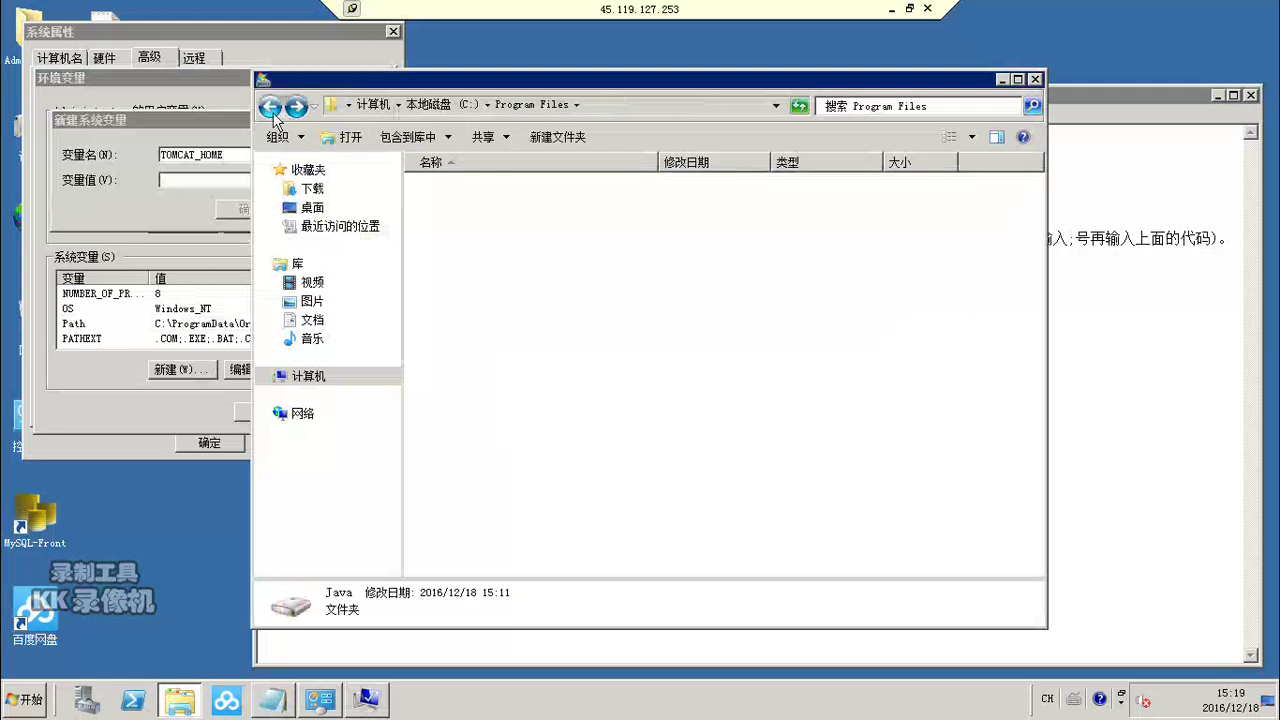
pyautogui.click(271, 108)
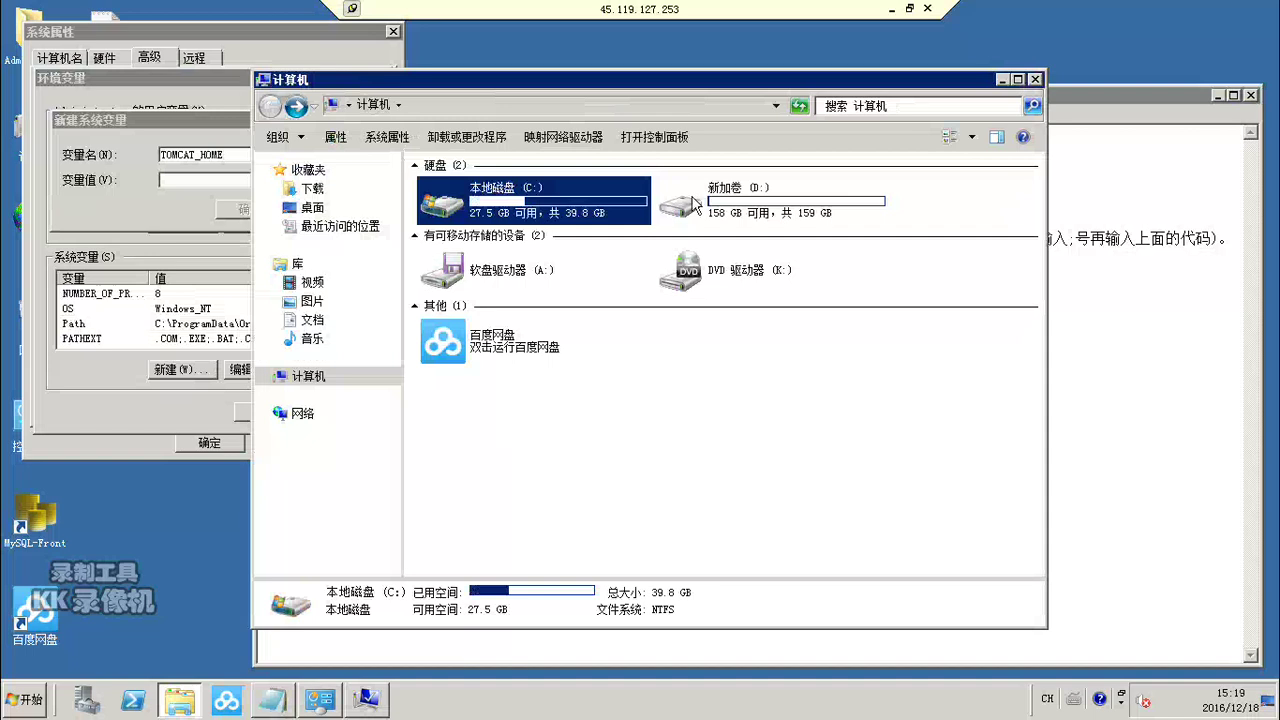
pyautogui.doubleClick(673, 210)
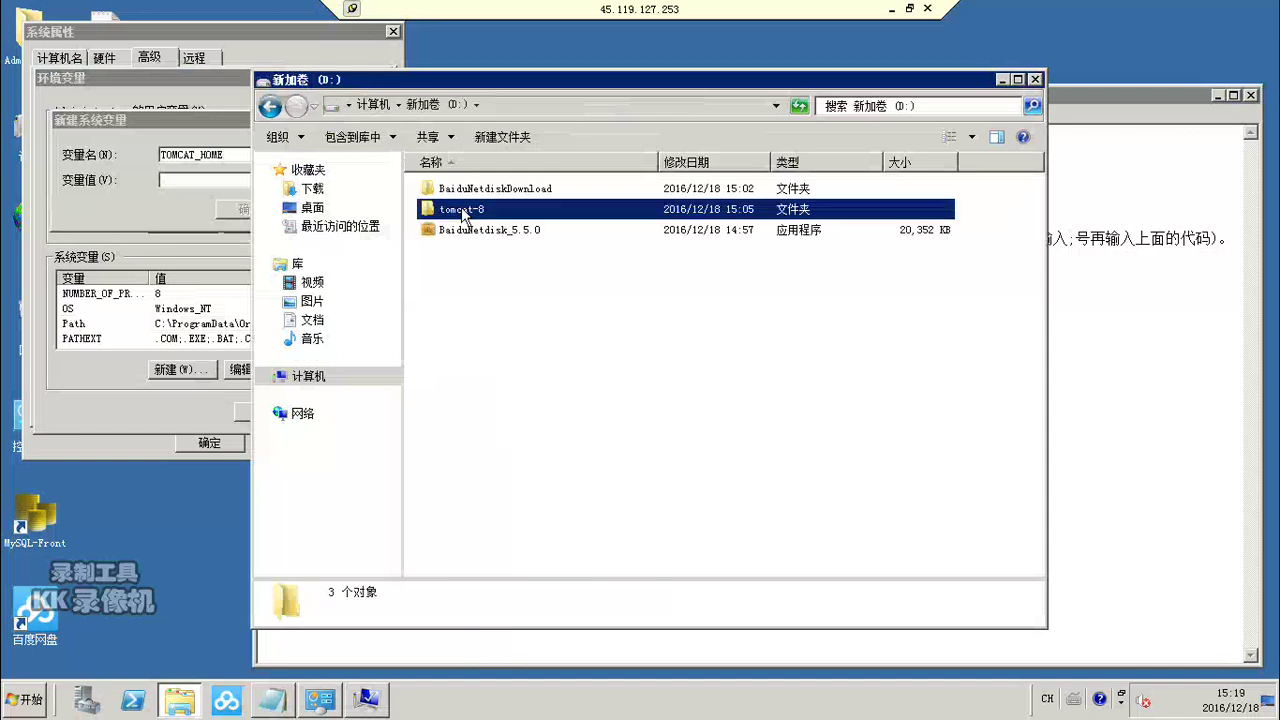
pyautogui.doubleClick(463, 212)
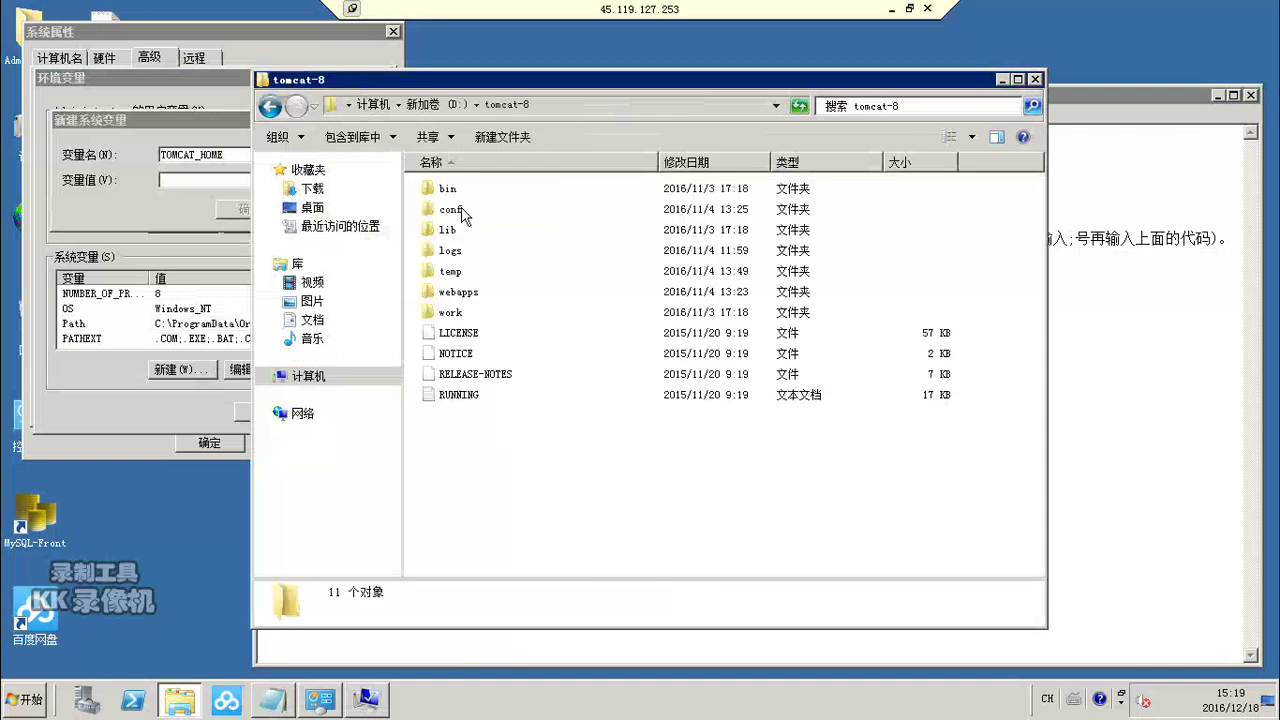
pyautogui.click(571, 114)
pyautogui.hotkey('ctrl', 'c')
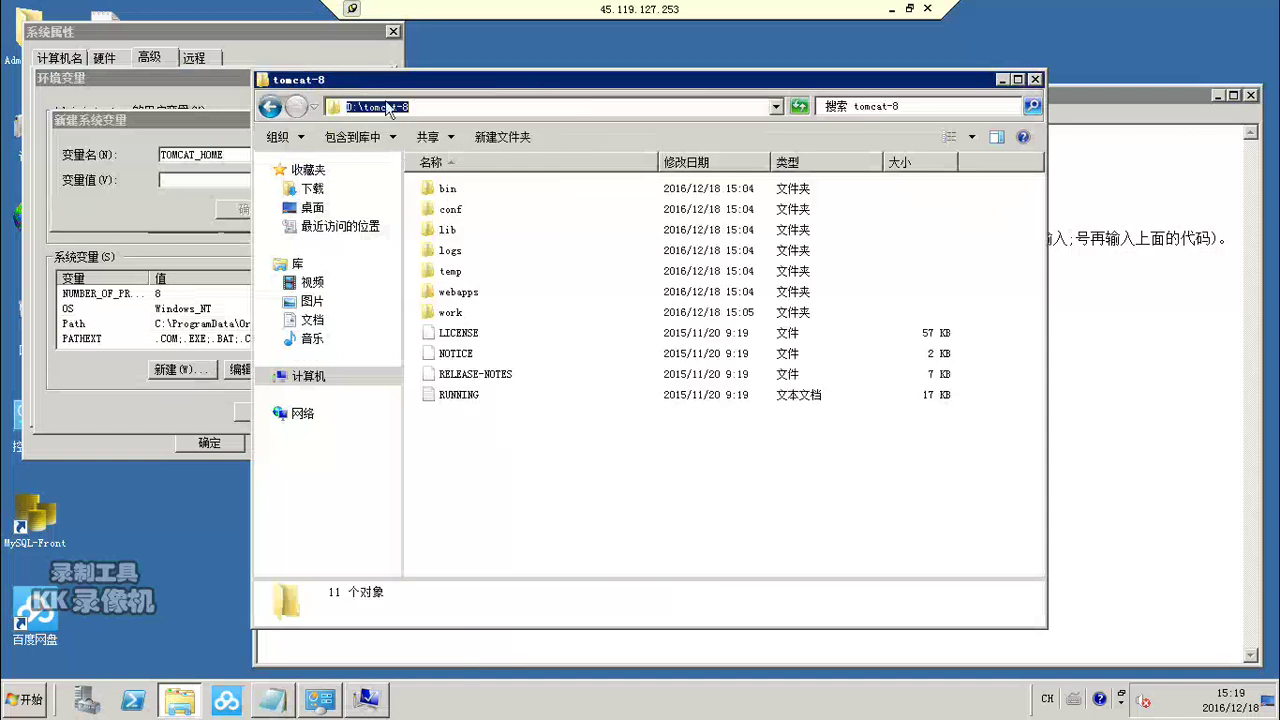
pyautogui.rightClick(388, 109)
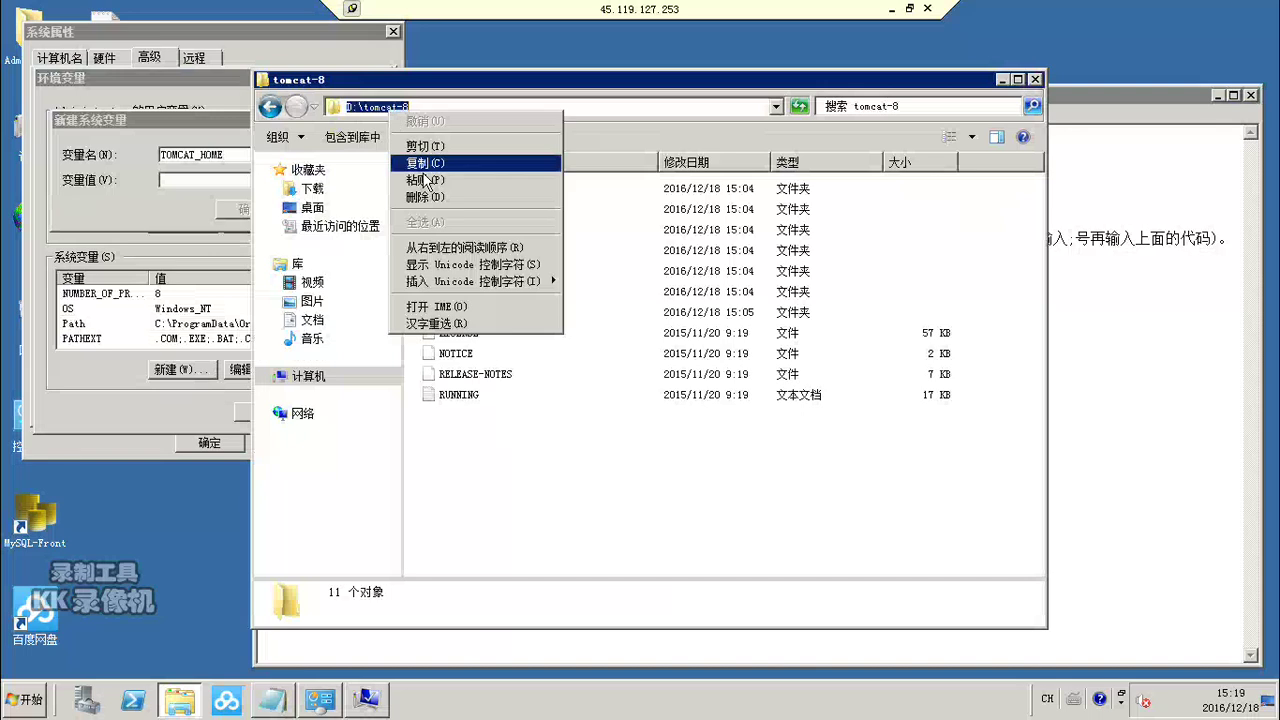
pyautogui.click(424, 163)
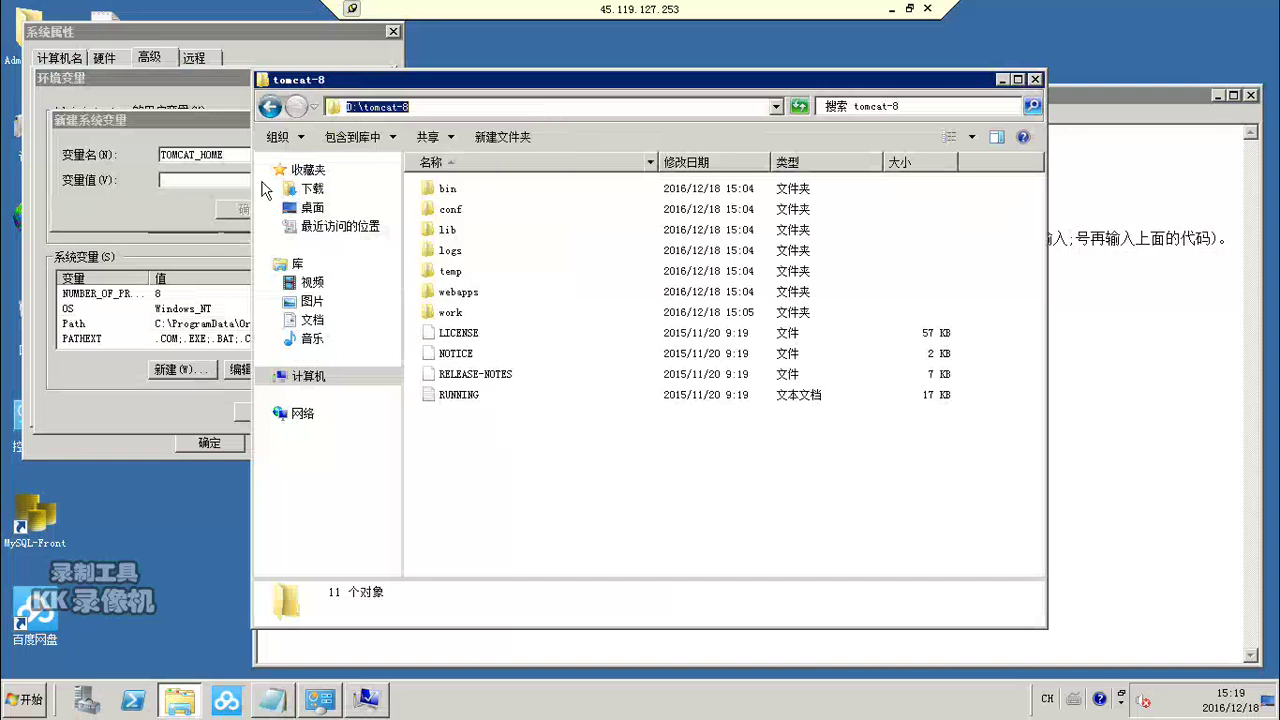
# Step: Paste D:\tomcat-8 as TOMCAT_HOME's value and confirm the variable
pyautogui.click(212, 181)
pyautogui.hotkey('ctrl', 'v')
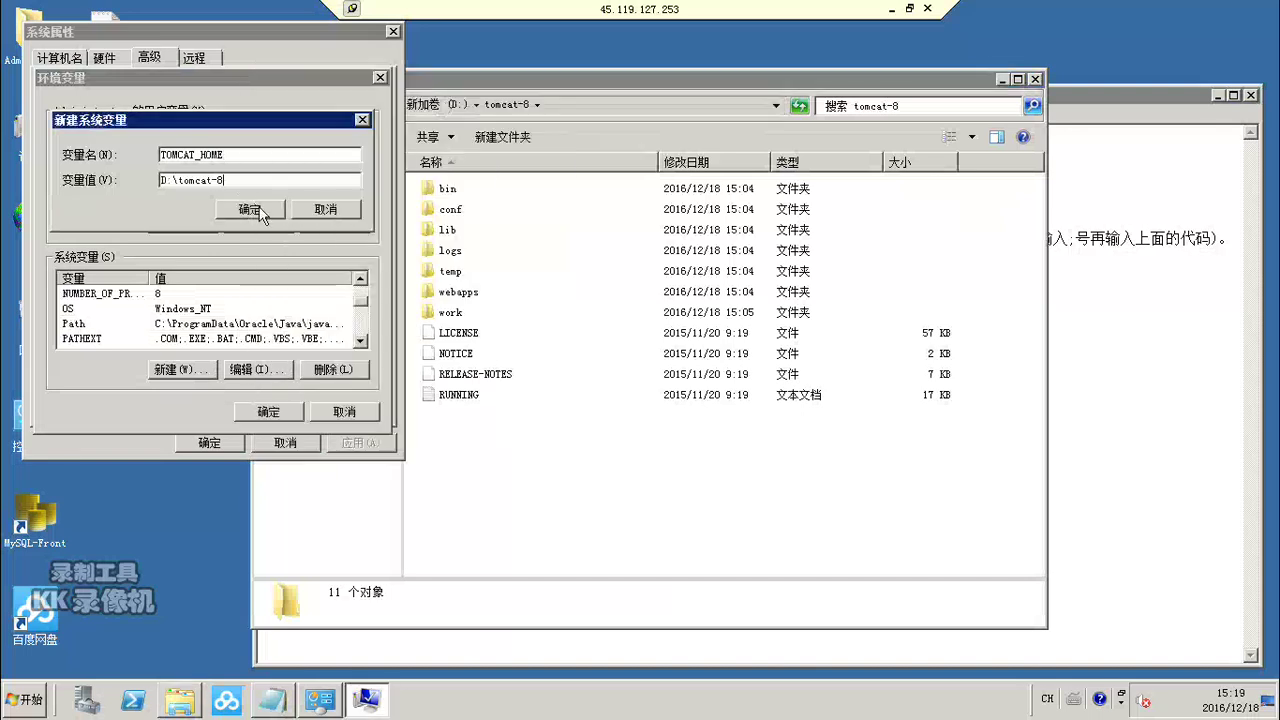
pyautogui.click(249, 210)
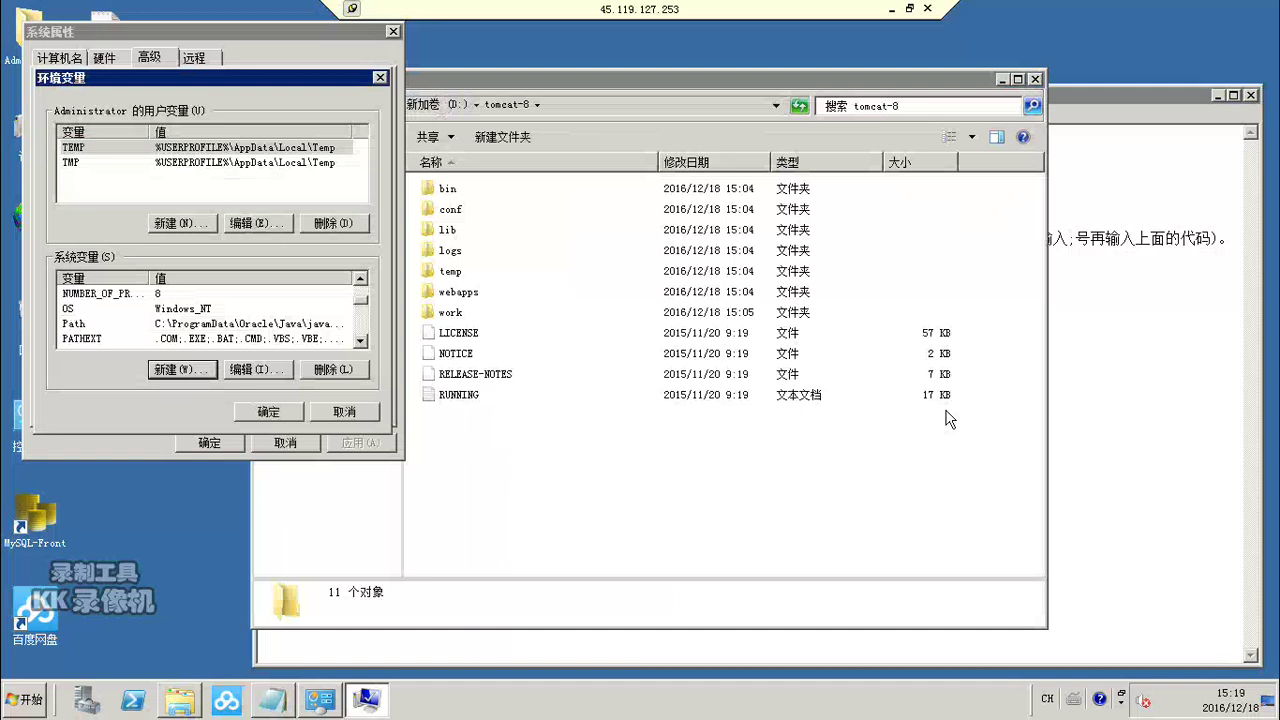
pyautogui.click(1123, 440)
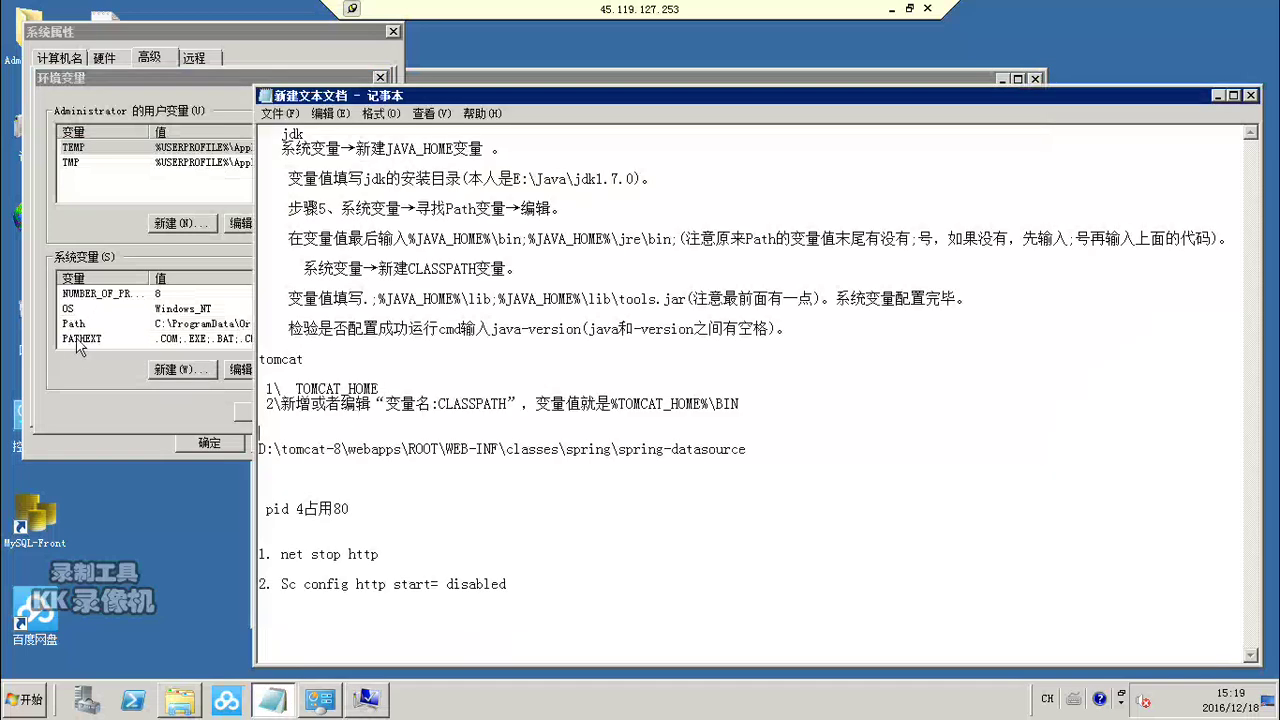
# Step: Open CLASSPATH for editing and copy %TOMCAT_HOME%\BIN from the notes
pyautogui.click(69, 365)
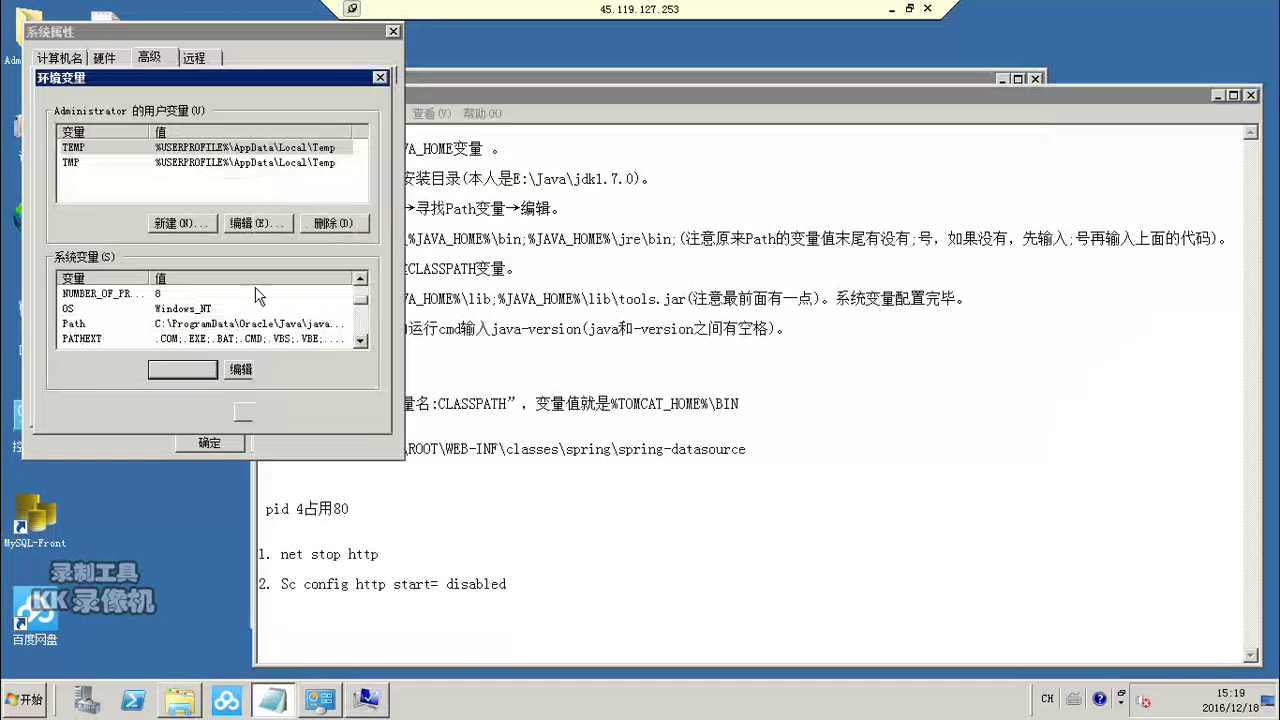
pyautogui.click(360, 280)
pyautogui.scroll(1, 360, 282)
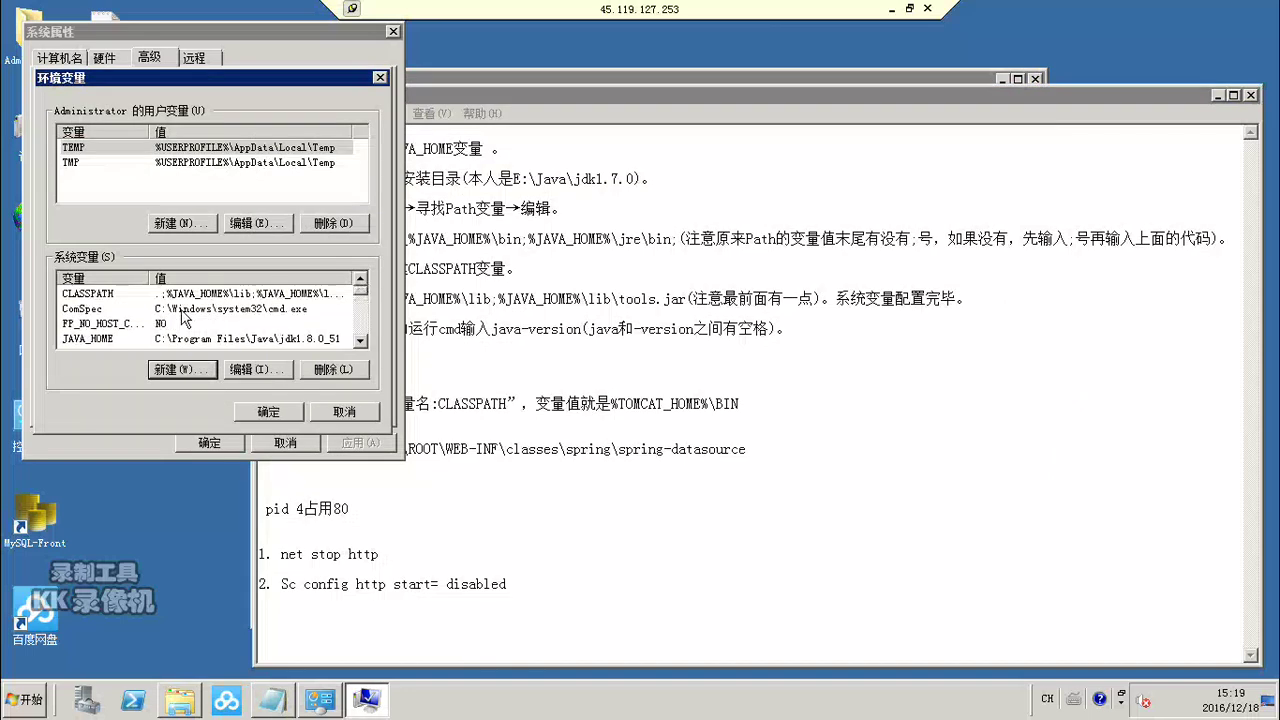
pyautogui.doubleClick(107, 295)
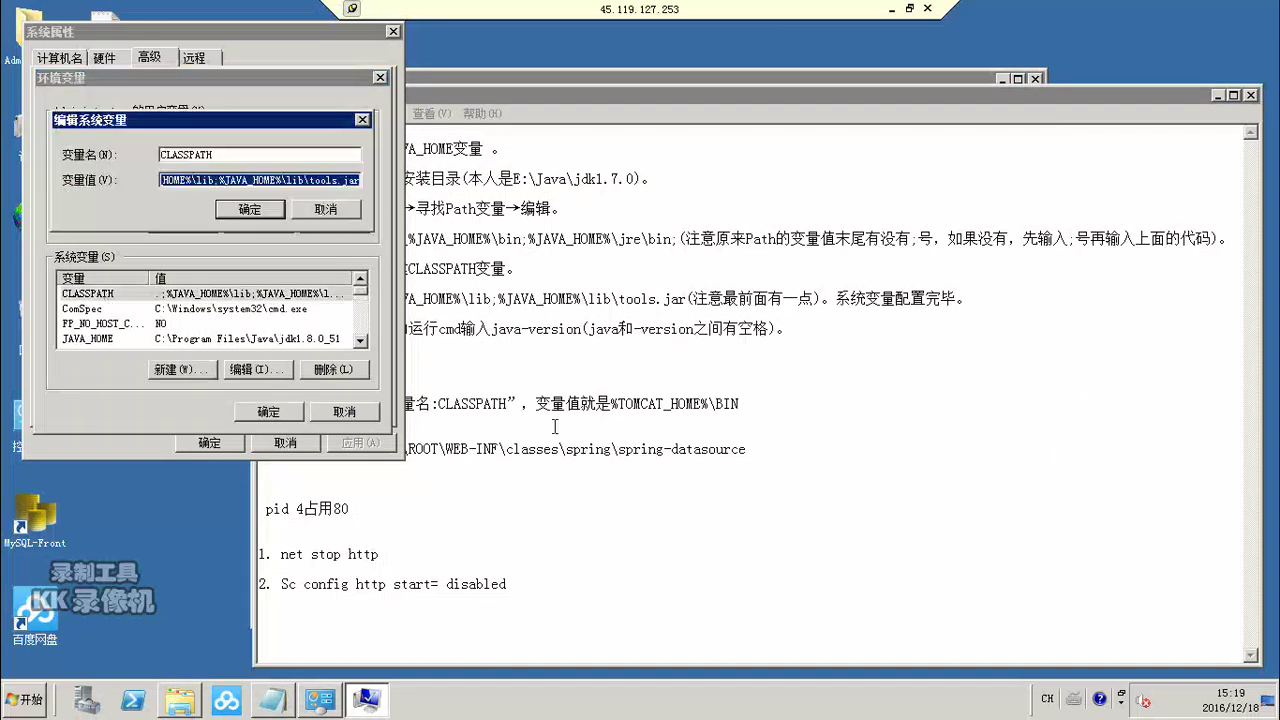
pyautogui.click(1029, 457)
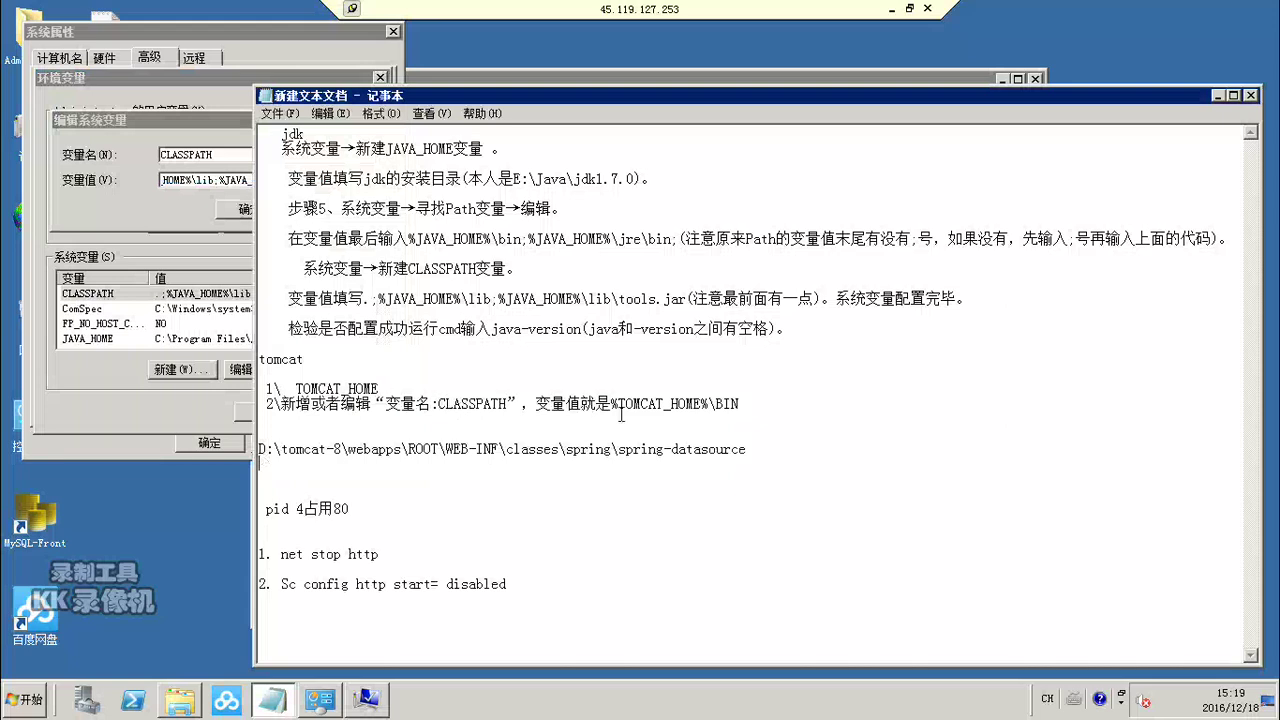
pyautogui.moveTo(610, 404); pyautogui.dragTo(750, 404)
pyautogui.hotkey('ctrl', 'c')
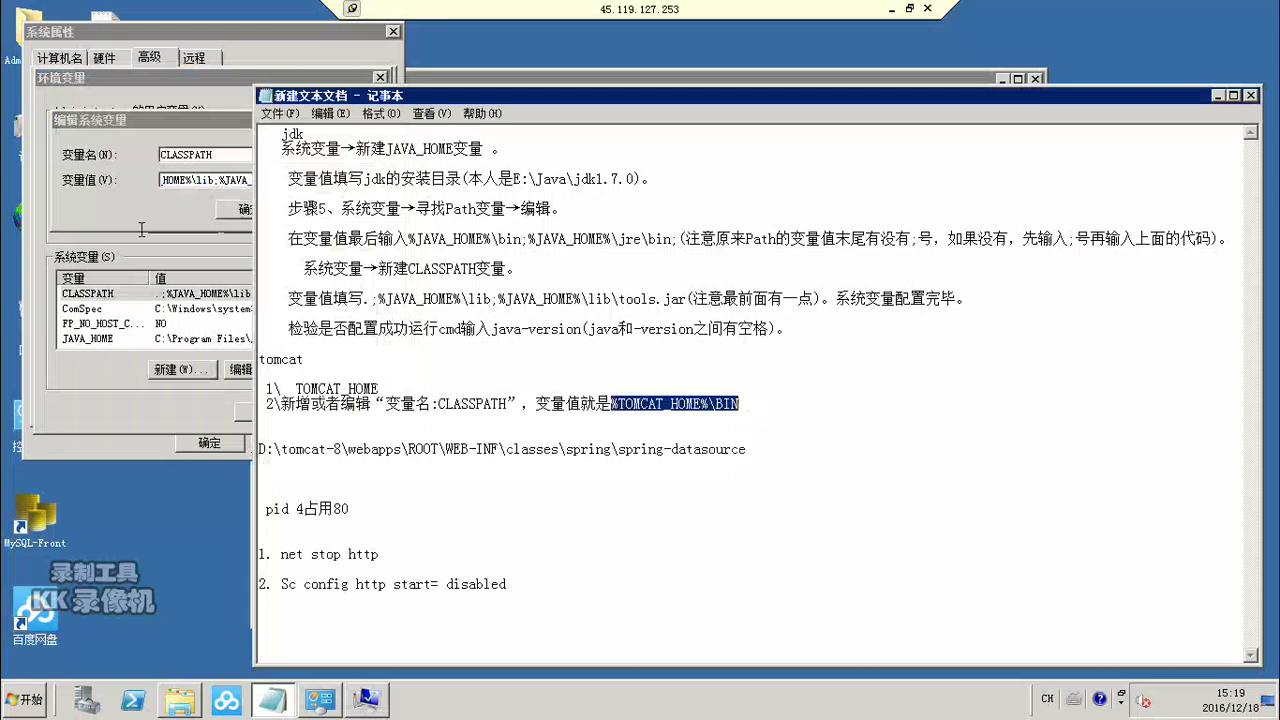
pyautogui.click(132, 228)
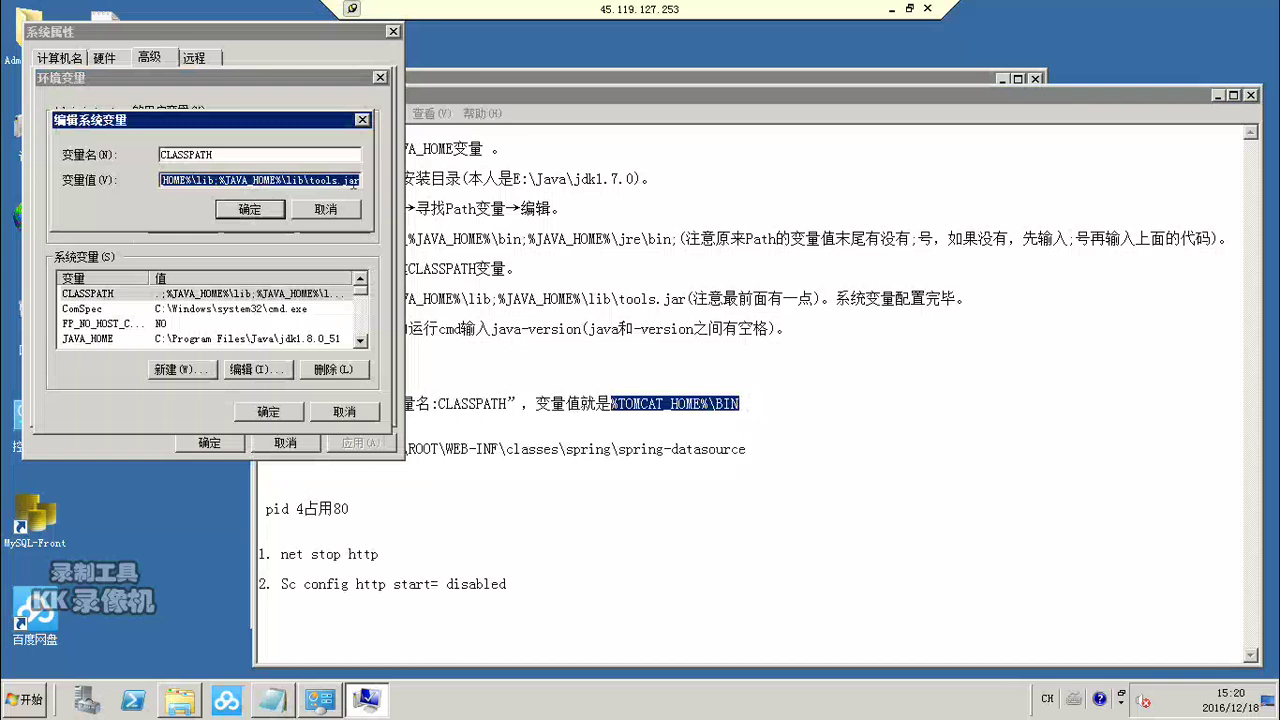
# Step: Append ;%TOMCAT_HOME%\BIN to CLASSPATH and confirm the Environment Variables dialogs
pyautogui.doubleClick(356, 182)
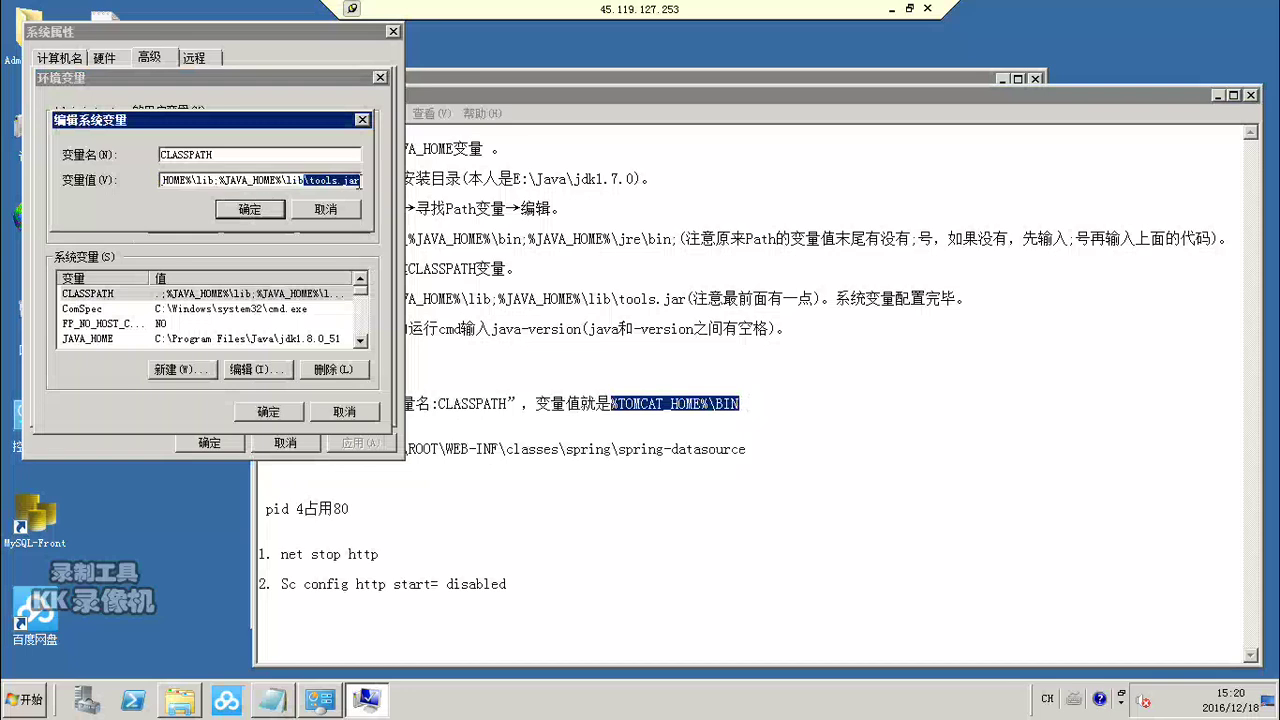
pyautogui.click(357, 181)
pyautogui.write(';')
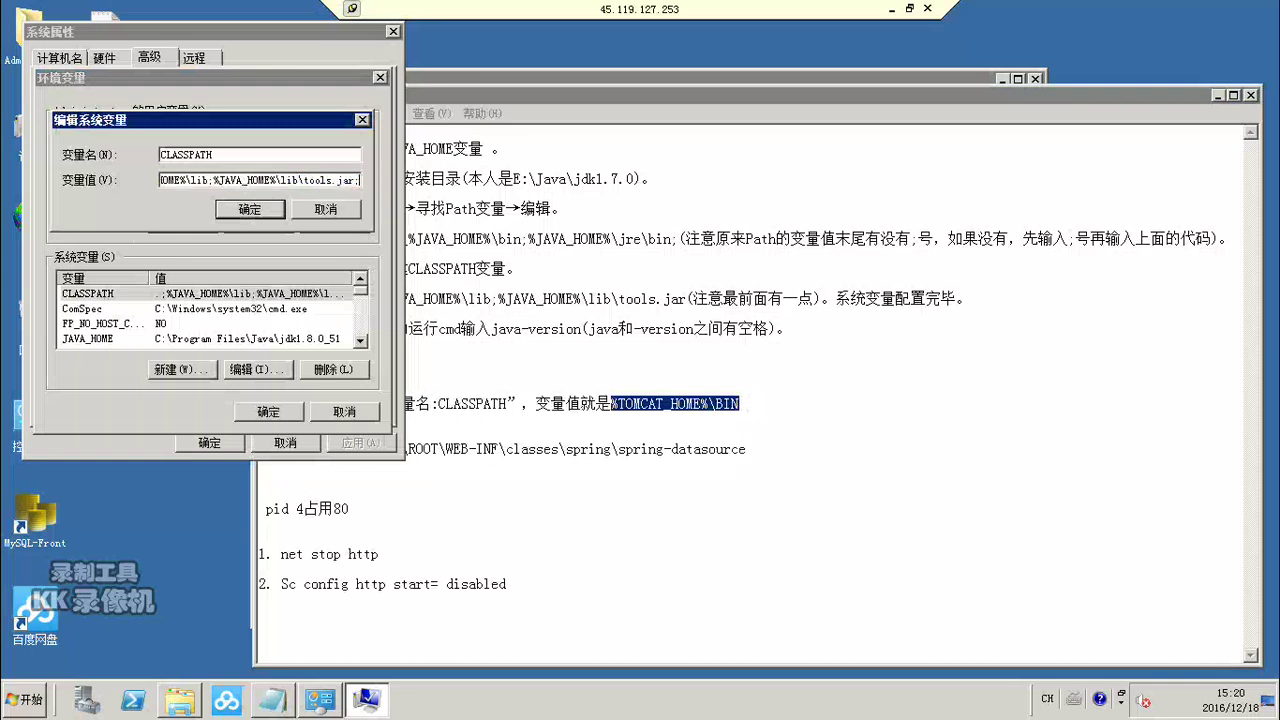
pyautogui.hotkey('ctrl', 'v')
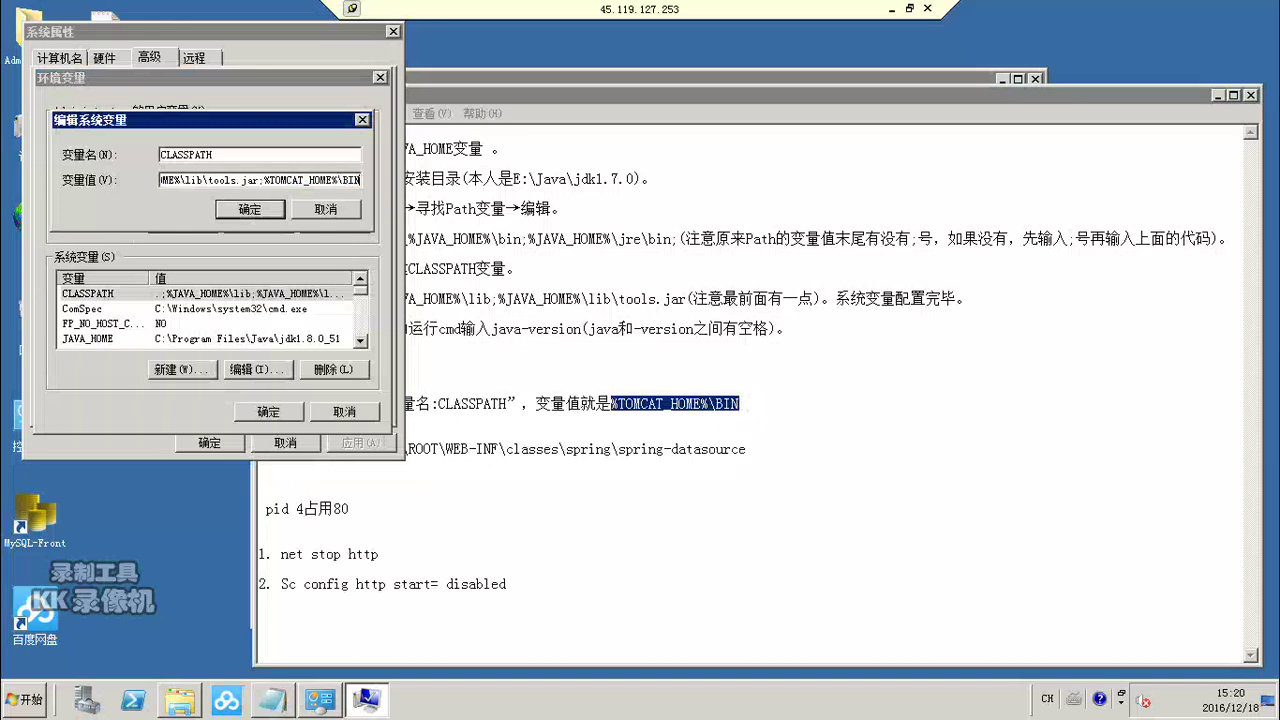
pyautogui.click(247, 209)
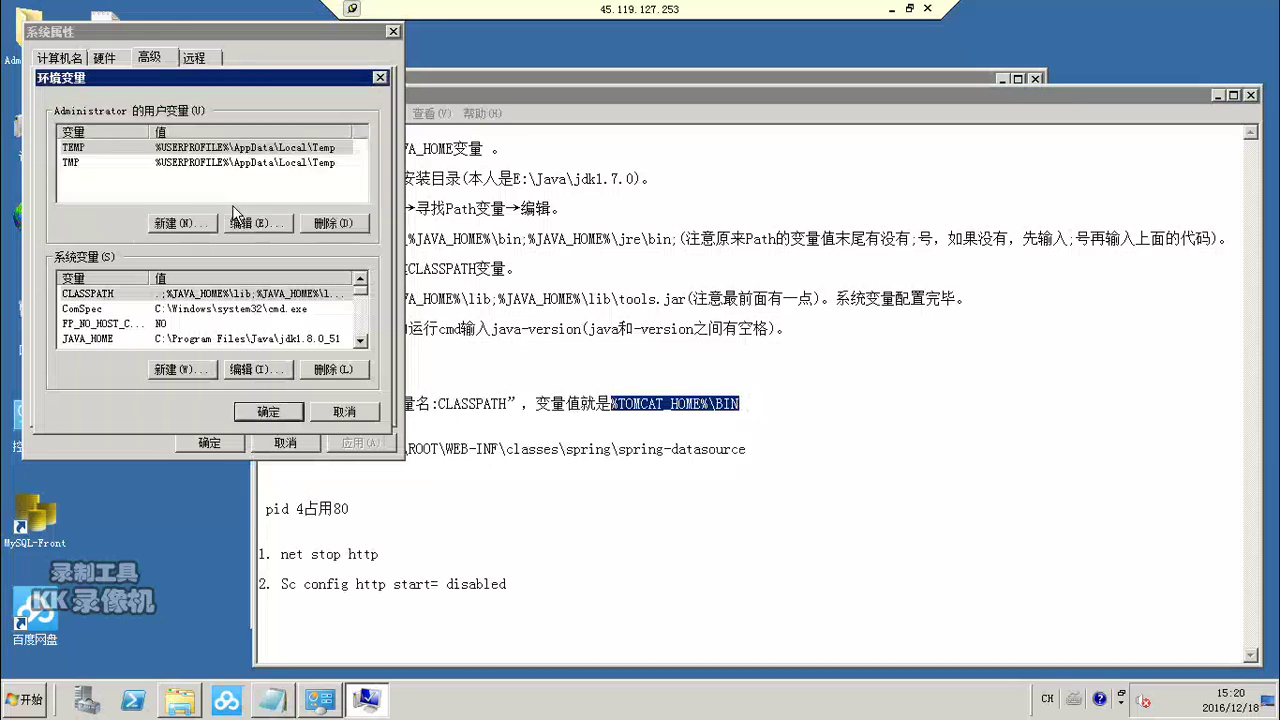
pyautogui.click(272, 412)
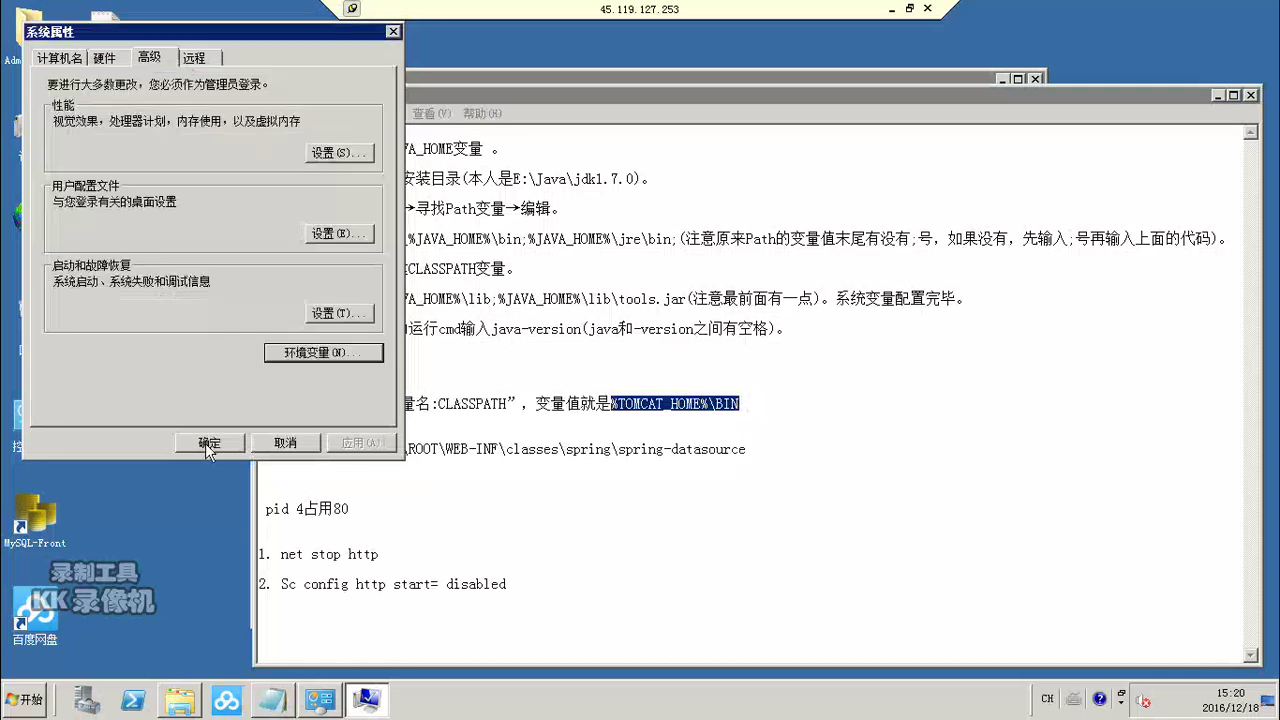
pyautogui.click(205, 443)
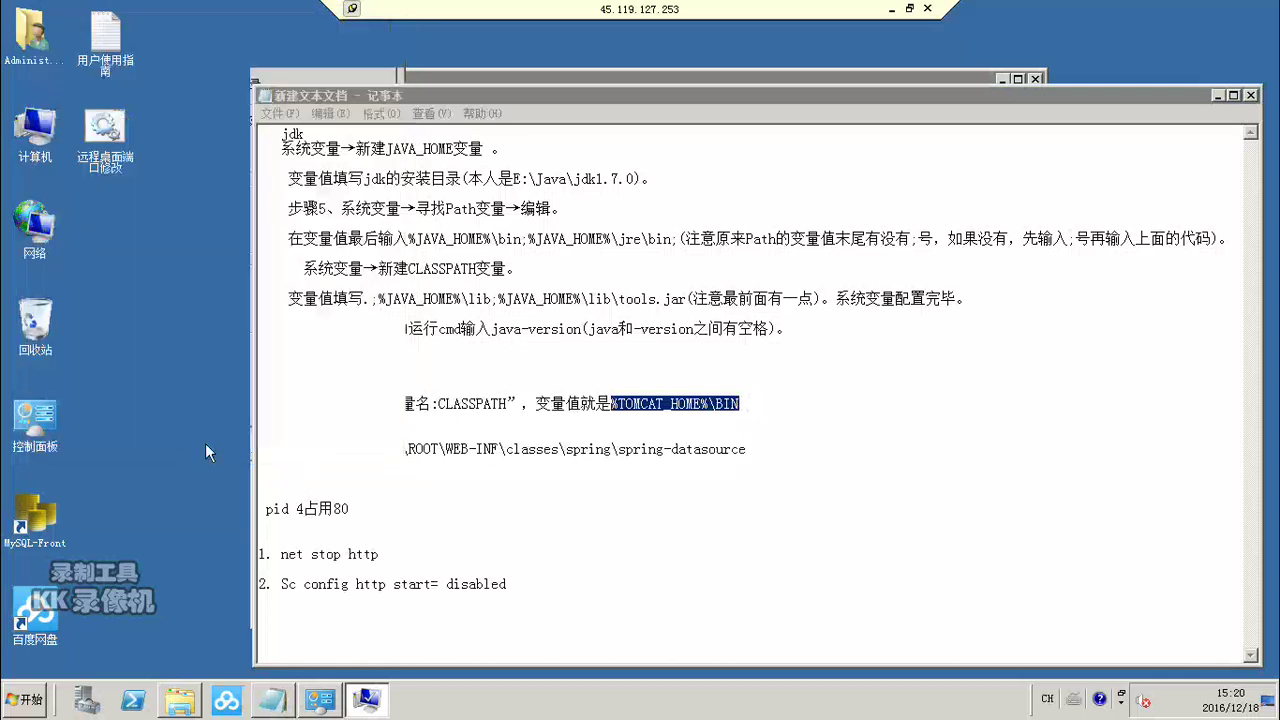
# Step: Open the D:\tomcat-8\webapps\ROOT folder in Explorer
pyautogui.click(515, 501)
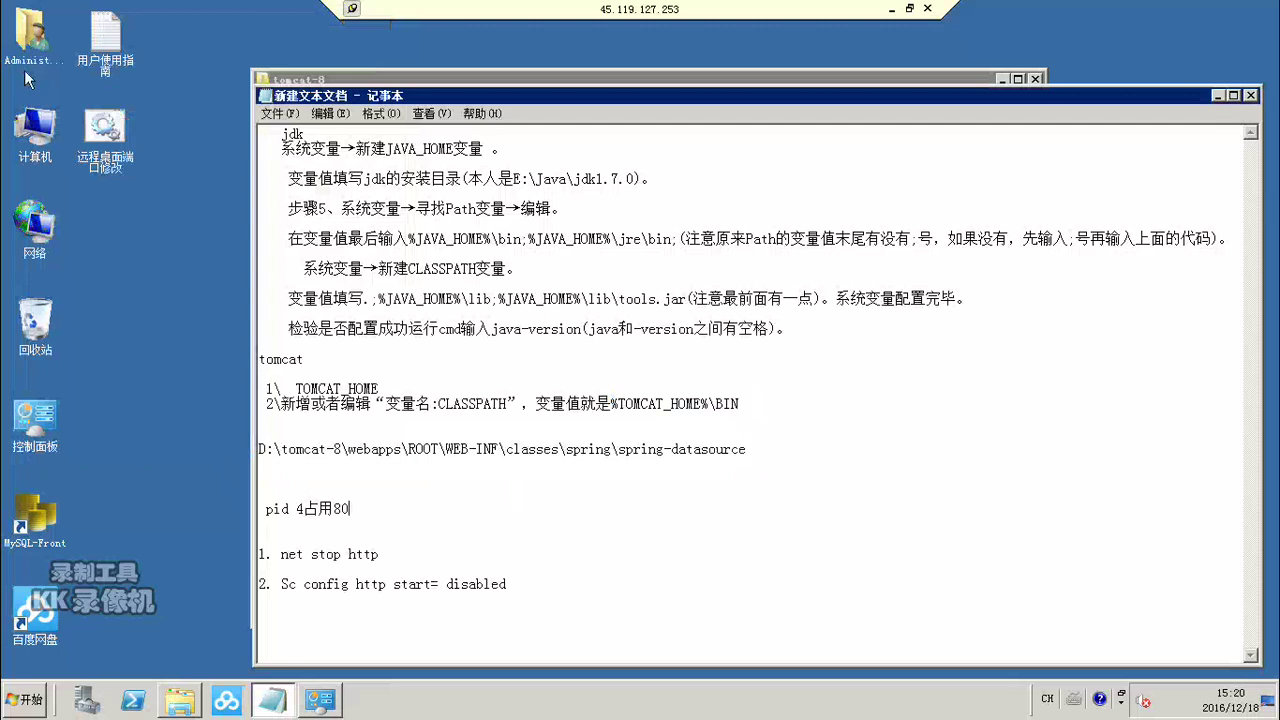
pyautogui.doubleClick(38, 142)
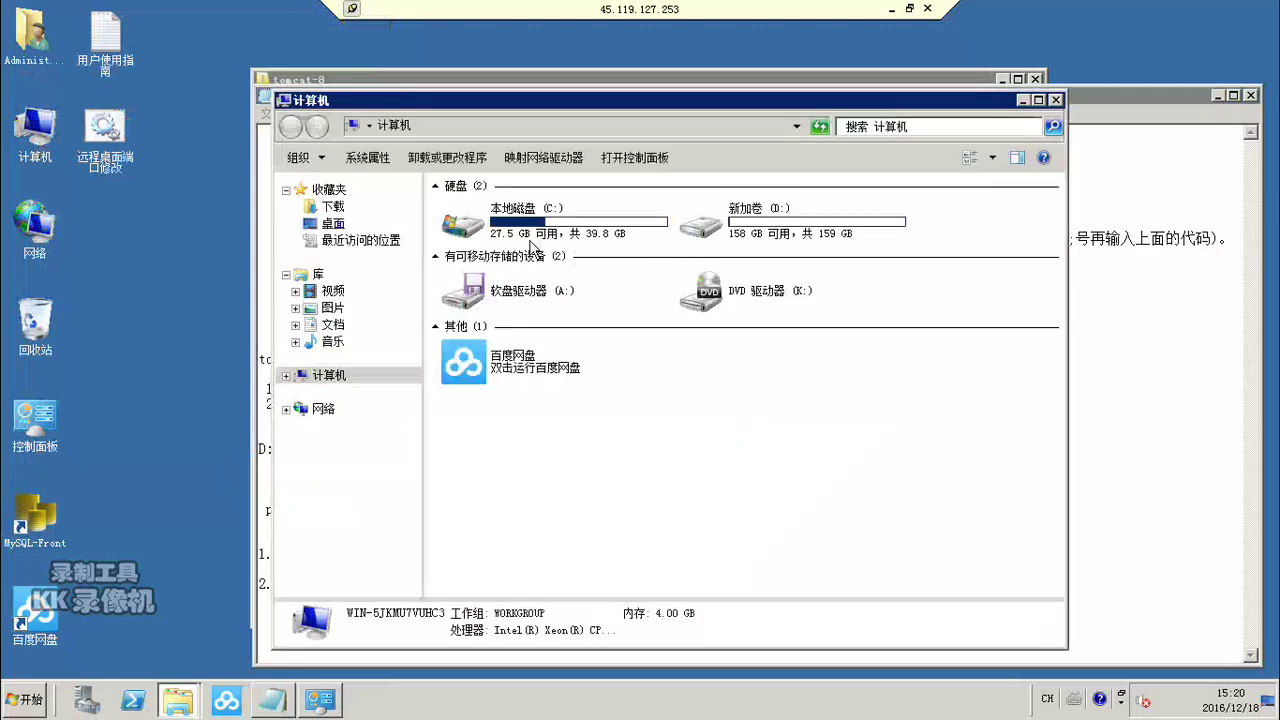
pyautogui.click(748, 218)
pyautogui.doubleClick(748, 218)
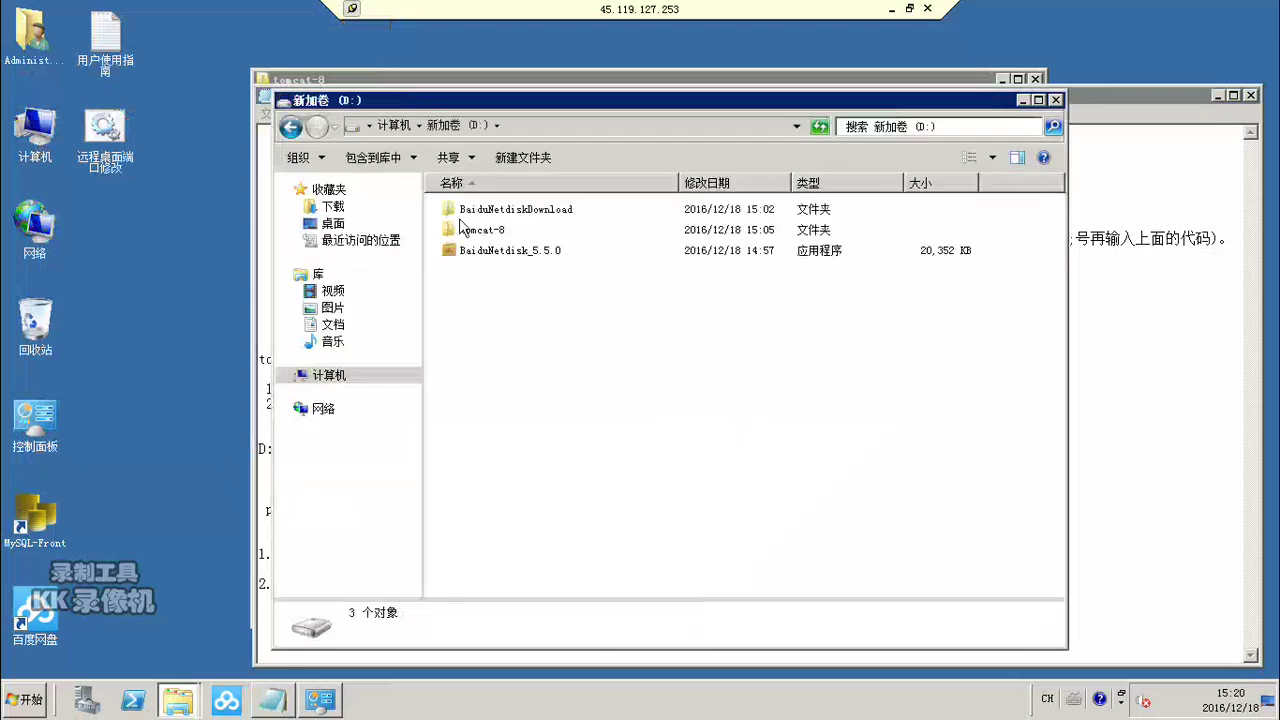
pyautogui.doubleClick(447, 231)
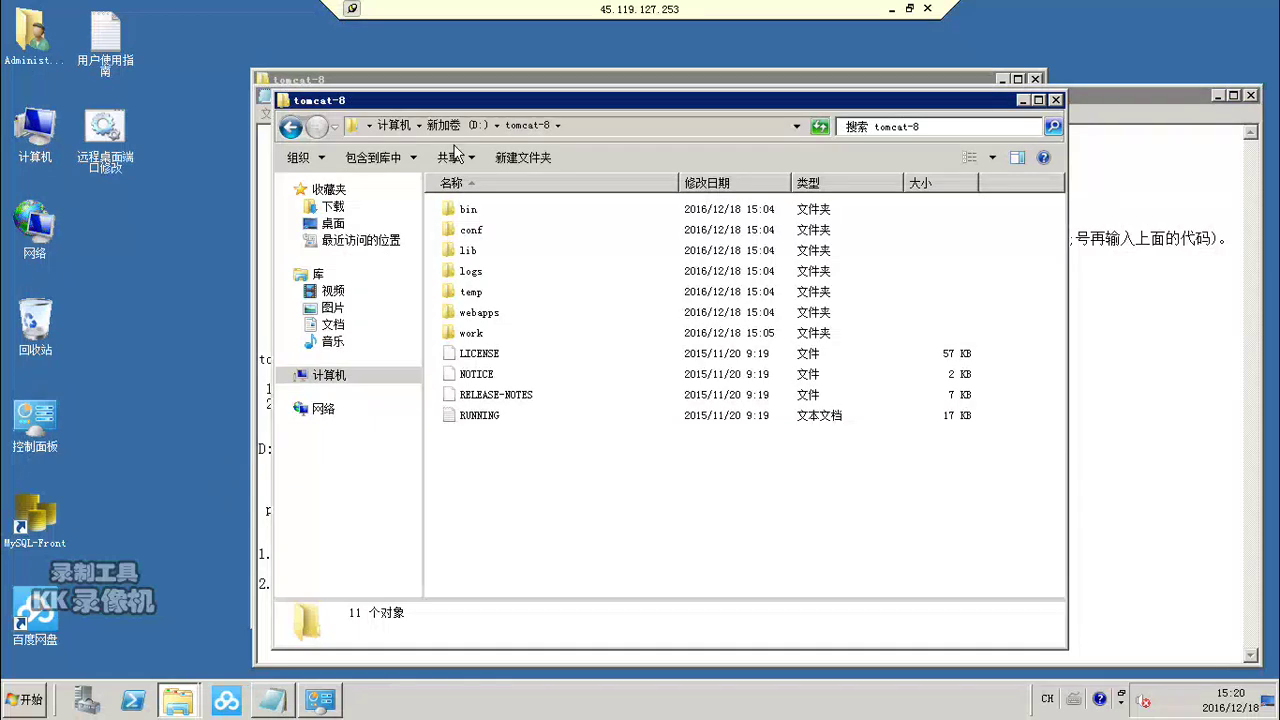
pyautogui.doubleClick(472, 314)
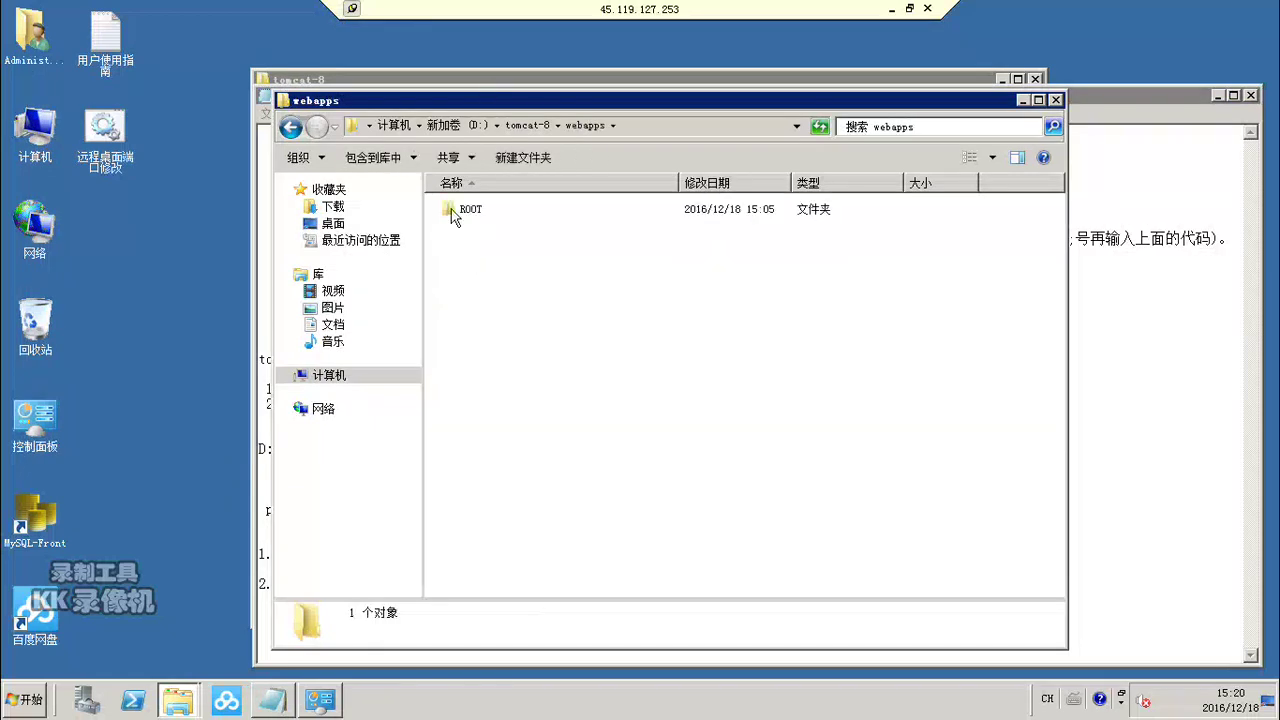
pyautogui.doubleClick(456, 213)
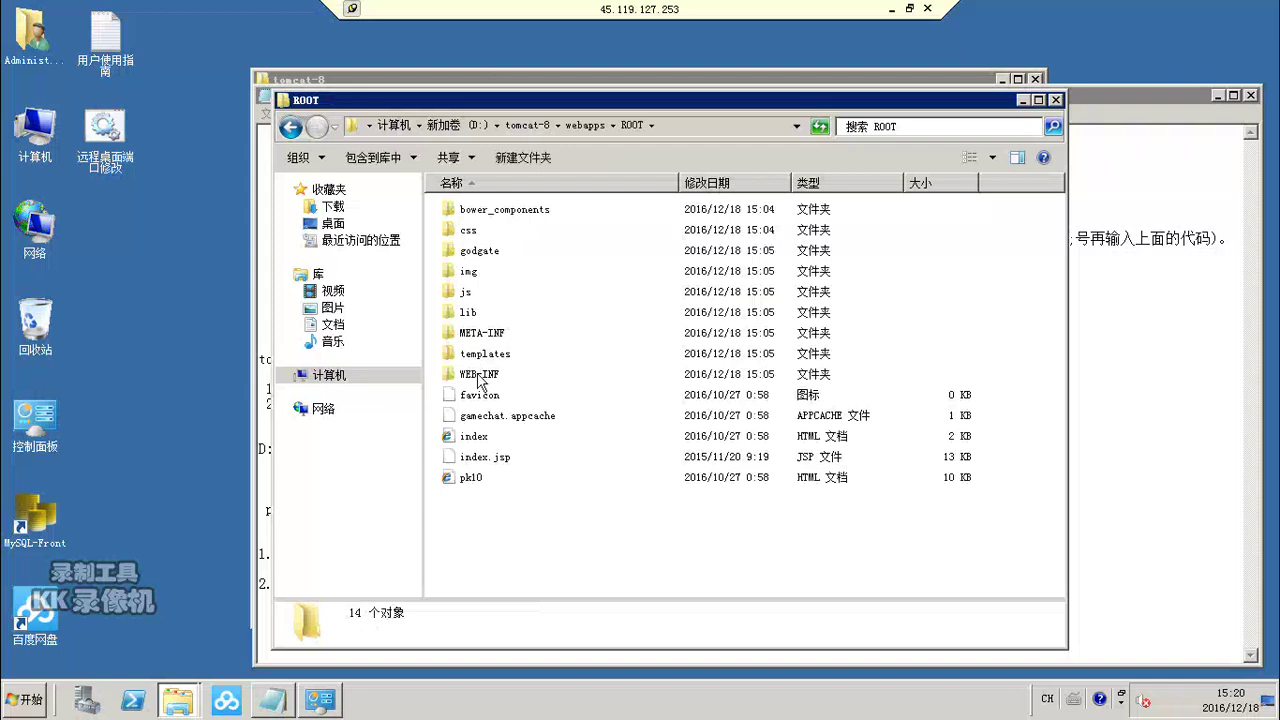
# Step: Go into WEB-INF\classes\spring and bring up the actions for spring-datasource
pyautogui.click(470, 380)
pyautogui.doubleClick(470, 378)
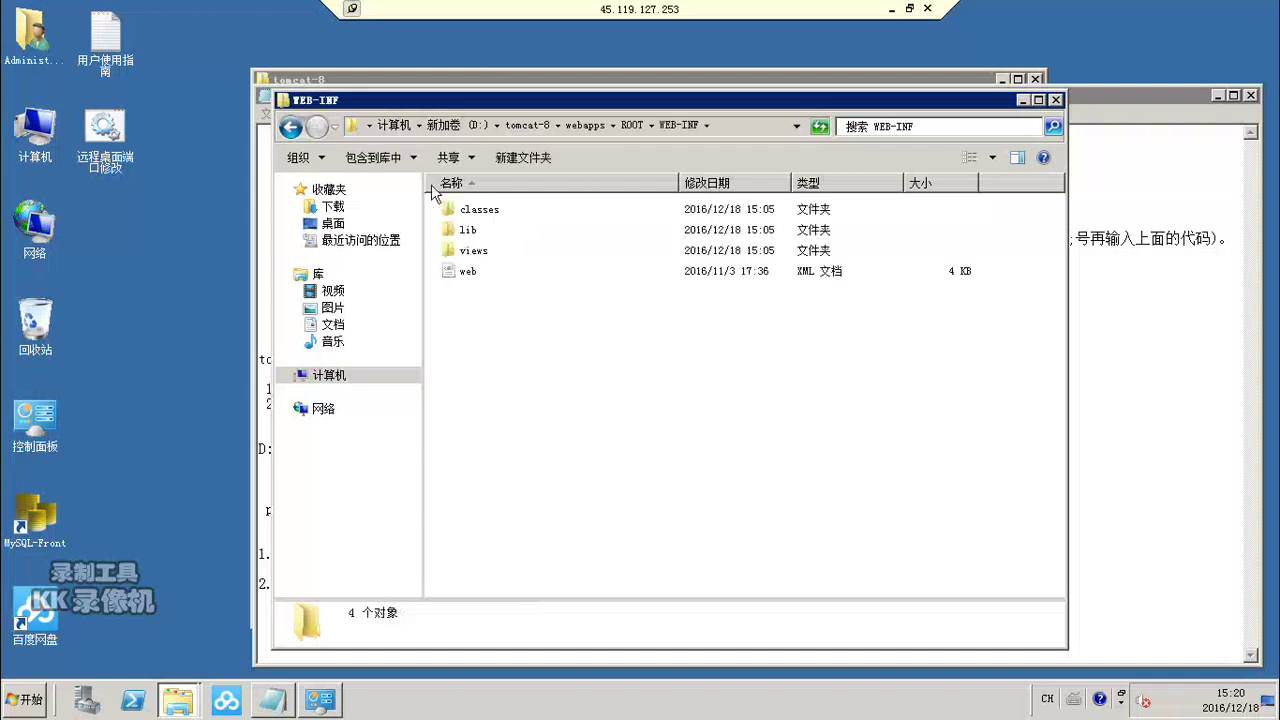
pyautogui.doubleClick(485, 211)
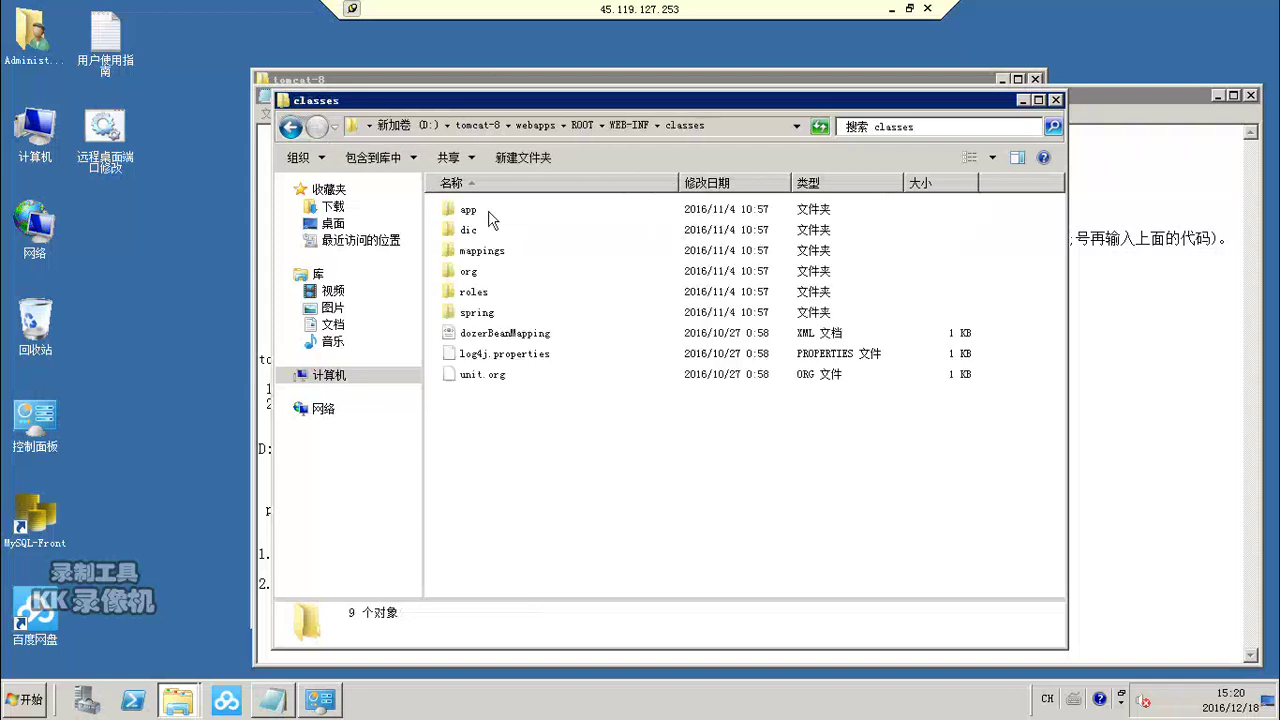
pyautogui.doubleClick(476, 313)
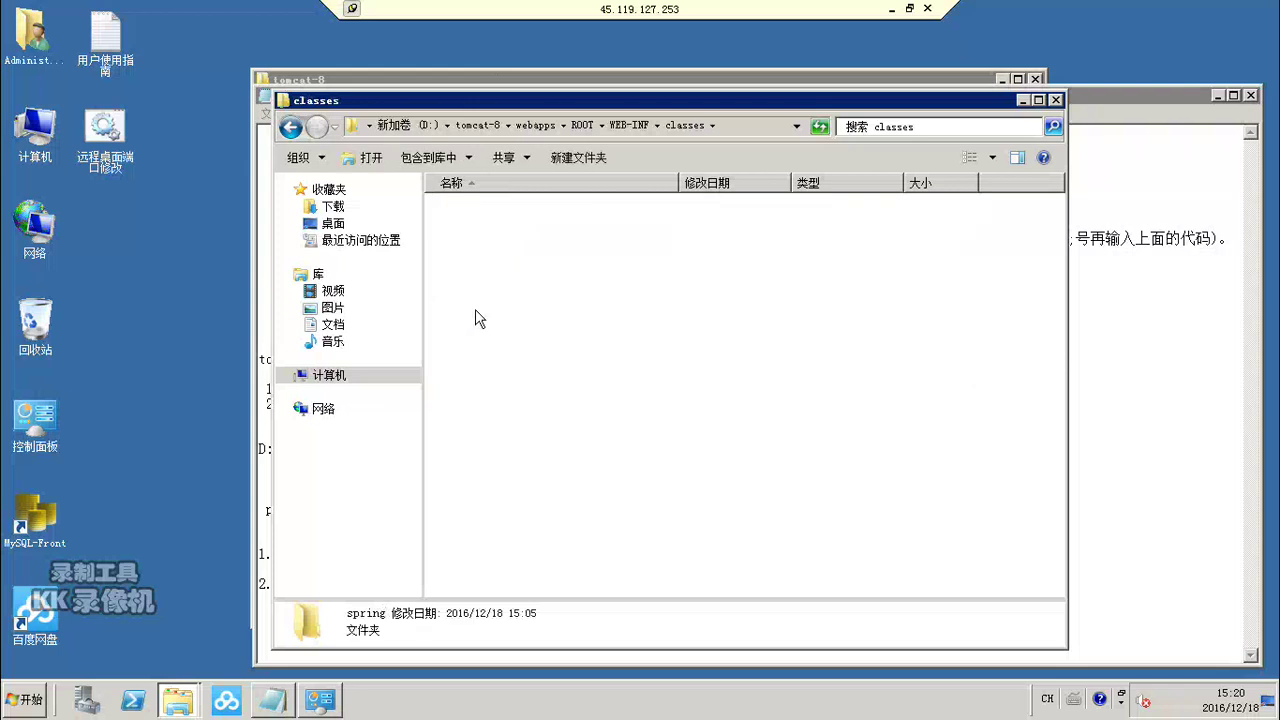
pyautogui.click(479, 236)
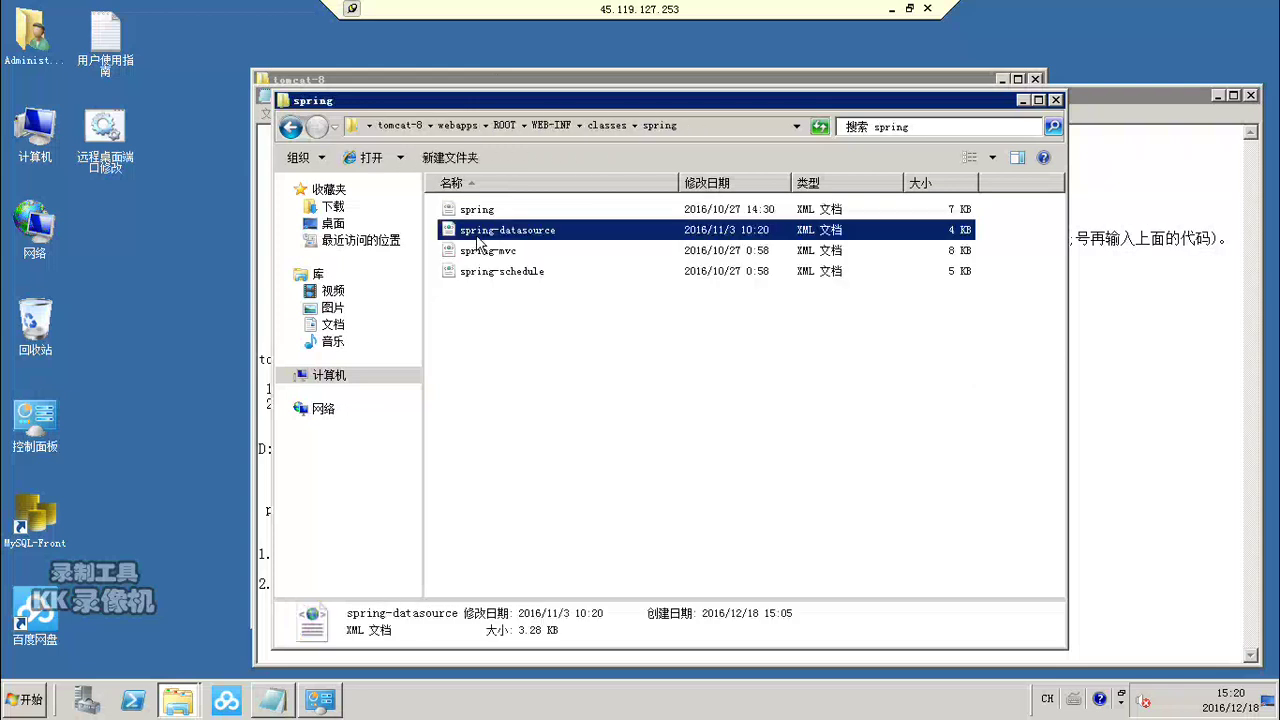
pyautogui.rightClick(478, 235)
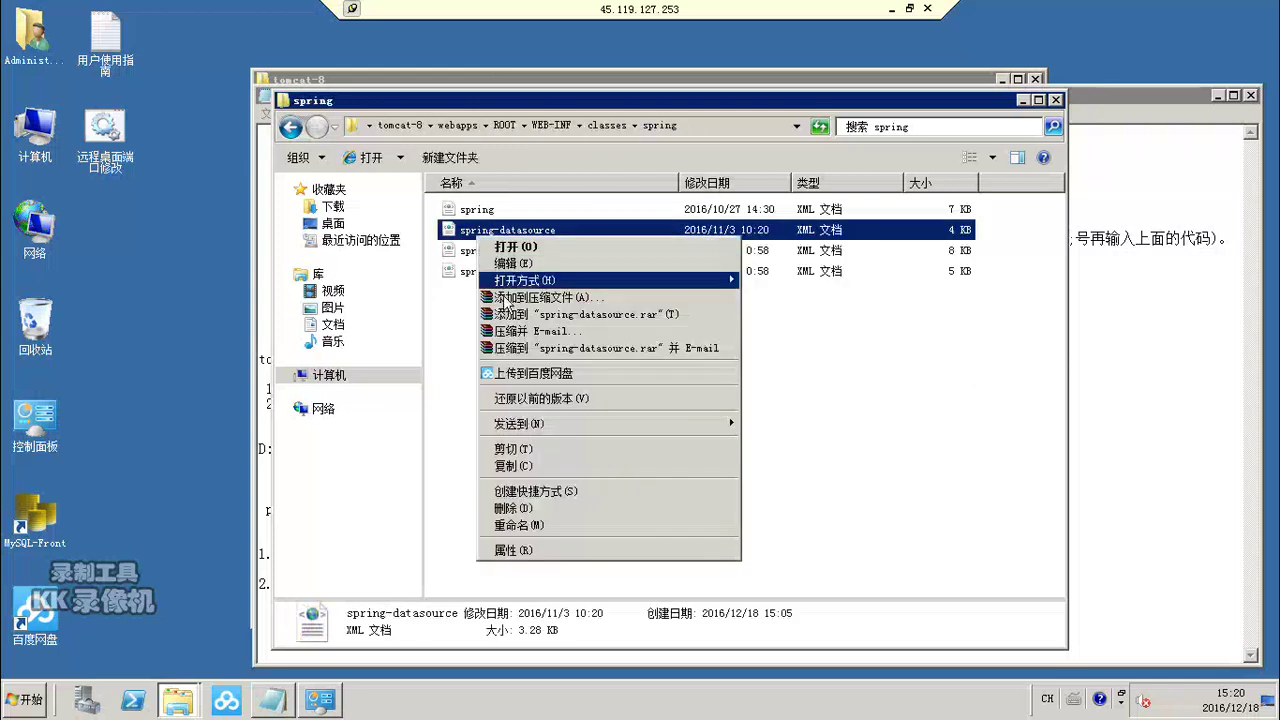
pyautogui.click(512, 263)
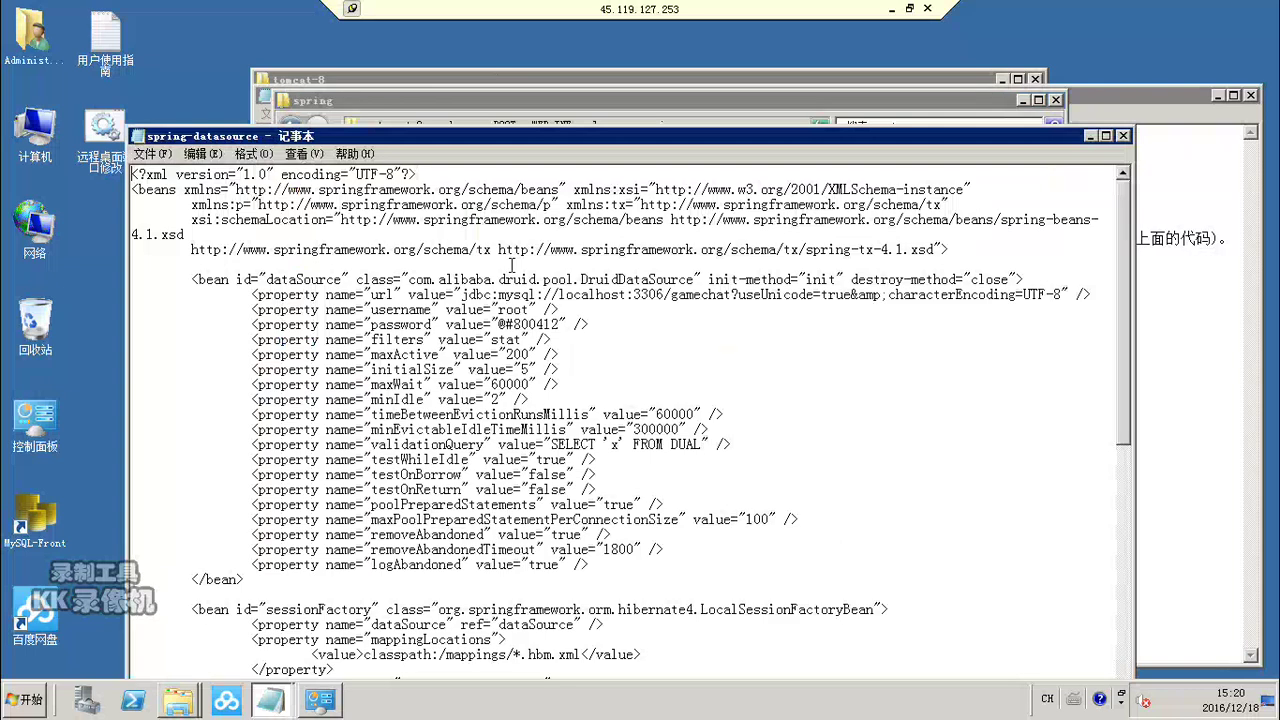
pyautogui.click(560, 325)
pyautogui.press('BackSpace')
pyautogui.press('BackSpace')
pyautogui.press('BackSpace')
pyautogui.press('BackSpace')
pyautogui.press('BackSpace')
pyautogui.press('BackSpace')
pyautogui.press('BackSpace')
pyautogui.press('BackSpace')
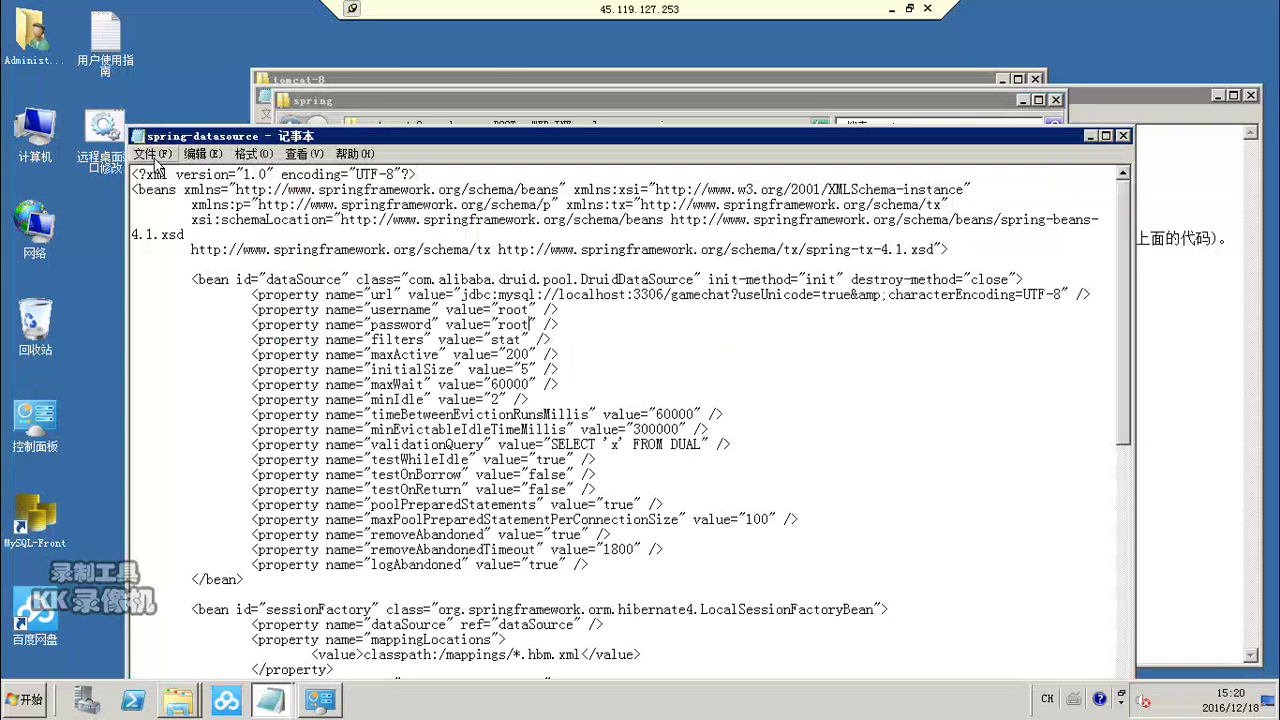
pyautogui.click(155, 163)
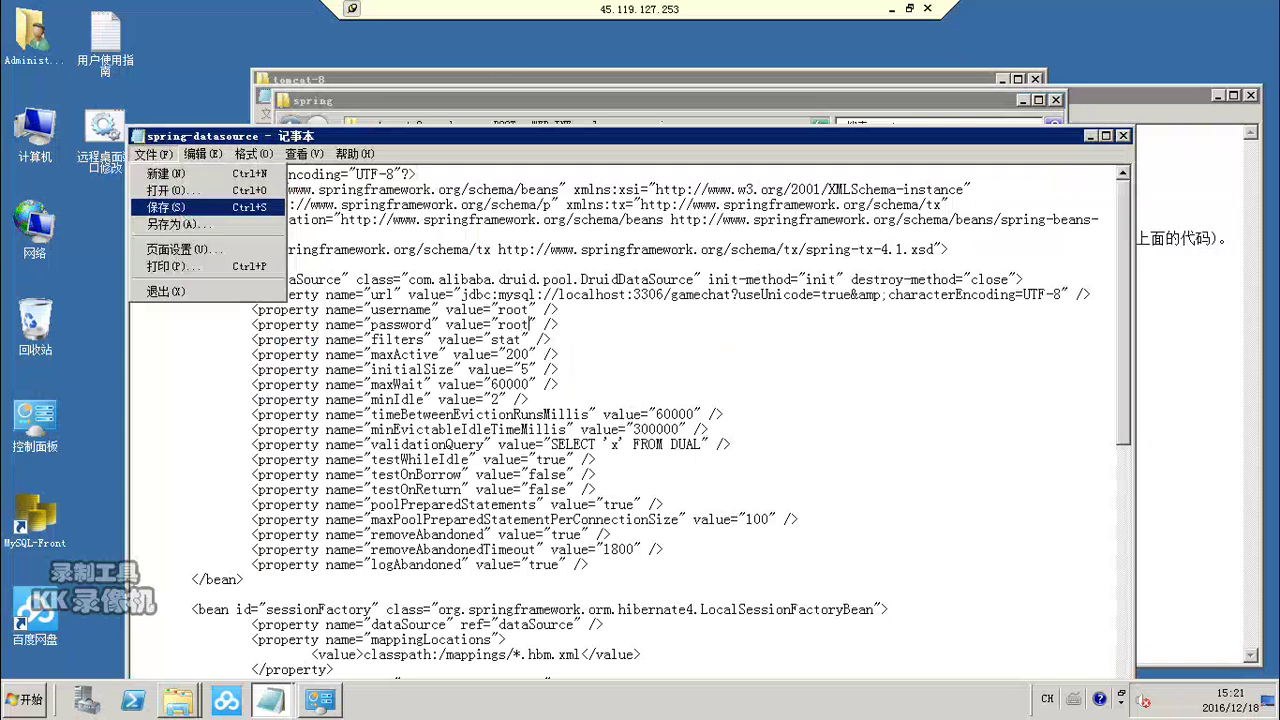
pyautogui.click(162, 207)
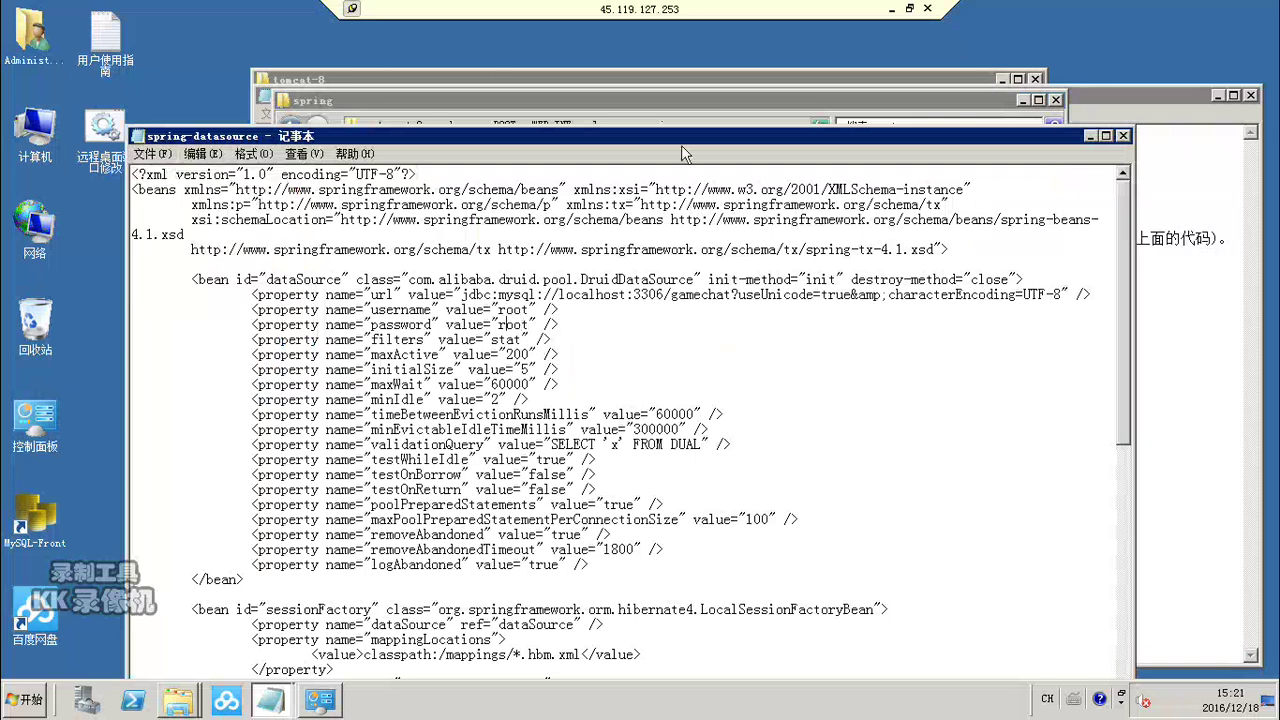
pyautogui.click(1123, 136)
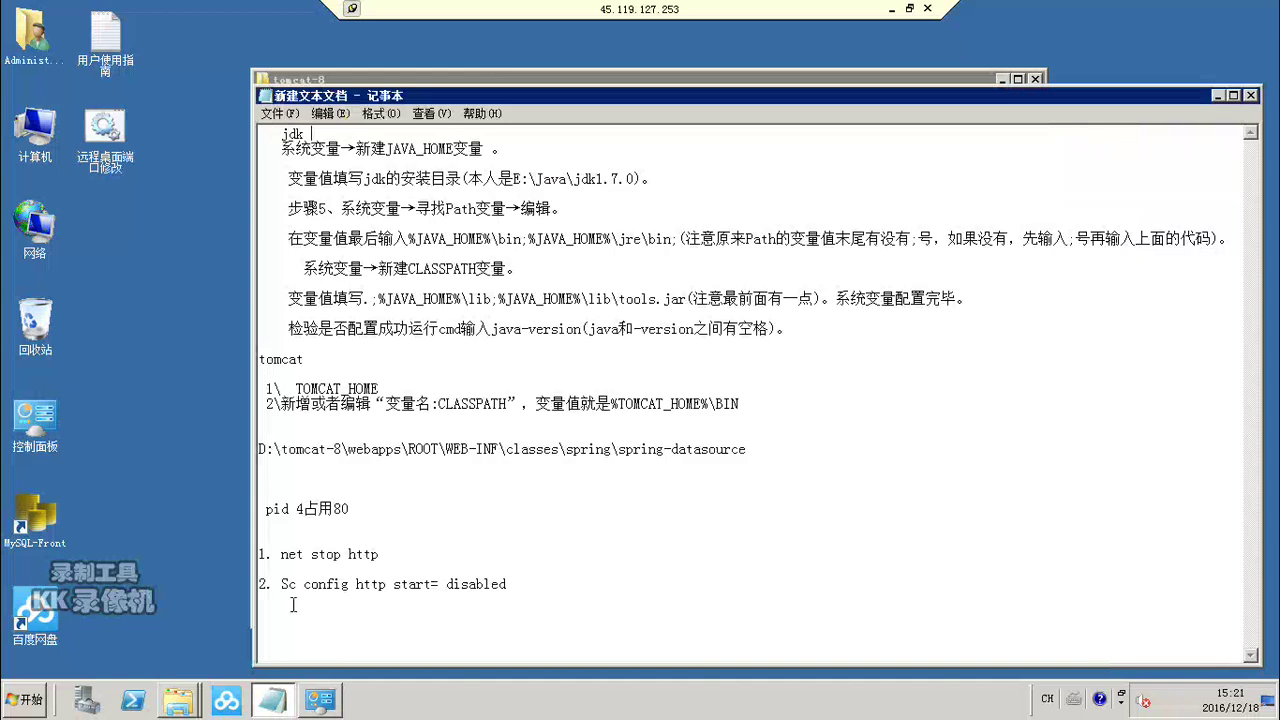
# Step: Launch cmd from Run and check java -version, which reports 1.8.0_51
pyautogui.click(22, 705)
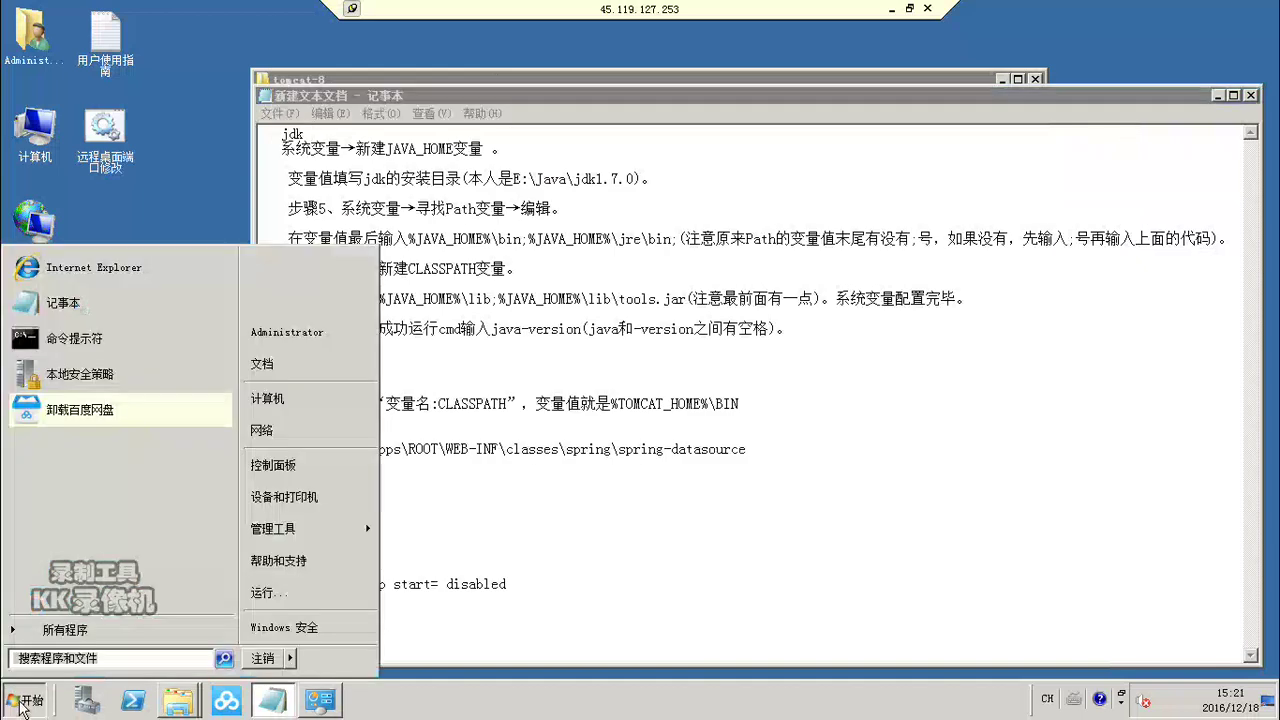
pyautogui.click(268, 594)
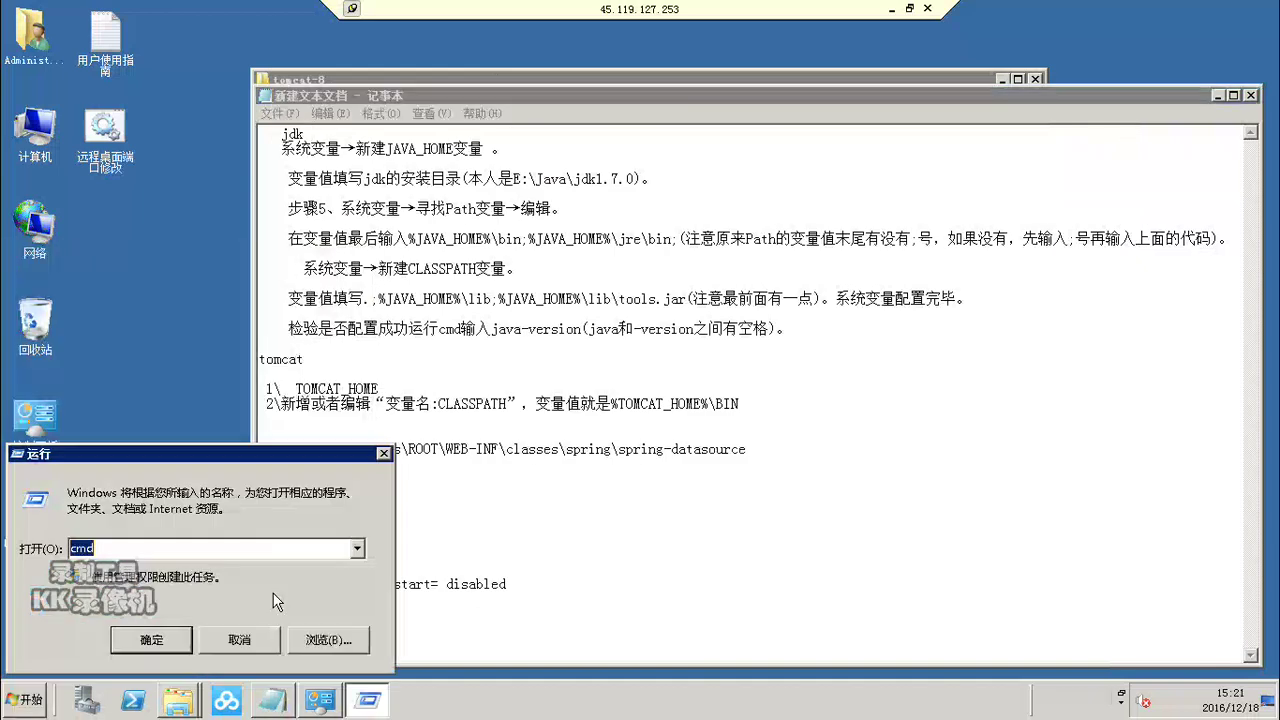
pyautogui.moveTo(261, 460); pyautogui.dragTo(1050, 117)
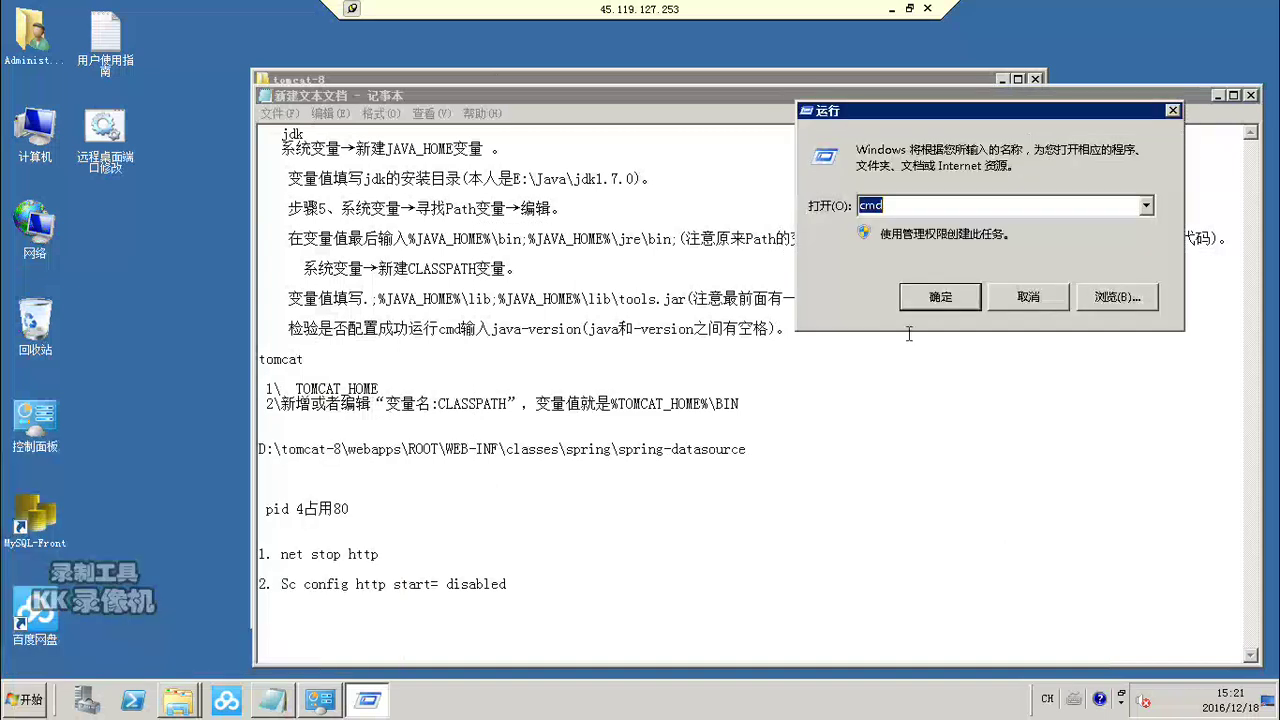
pyautogui.click(940, 298)
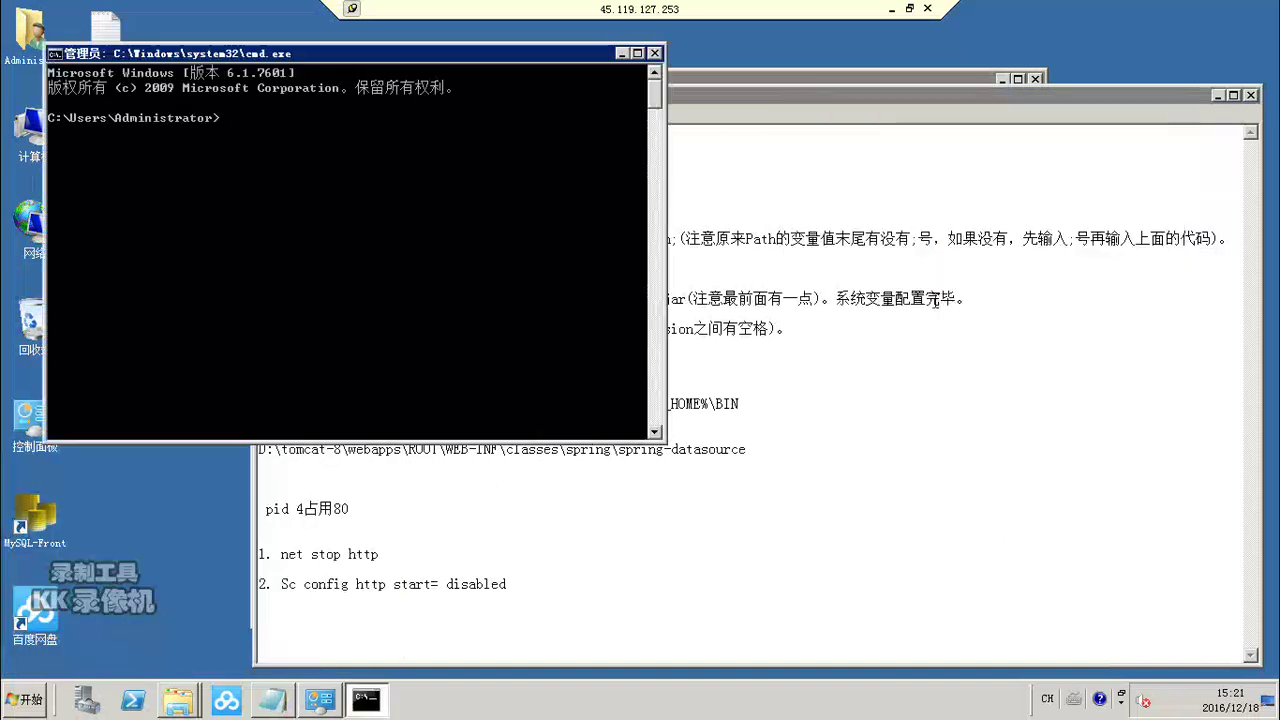
pyautogui.moveTo(442, 55); pyautogui.dragTo(1243, 117)
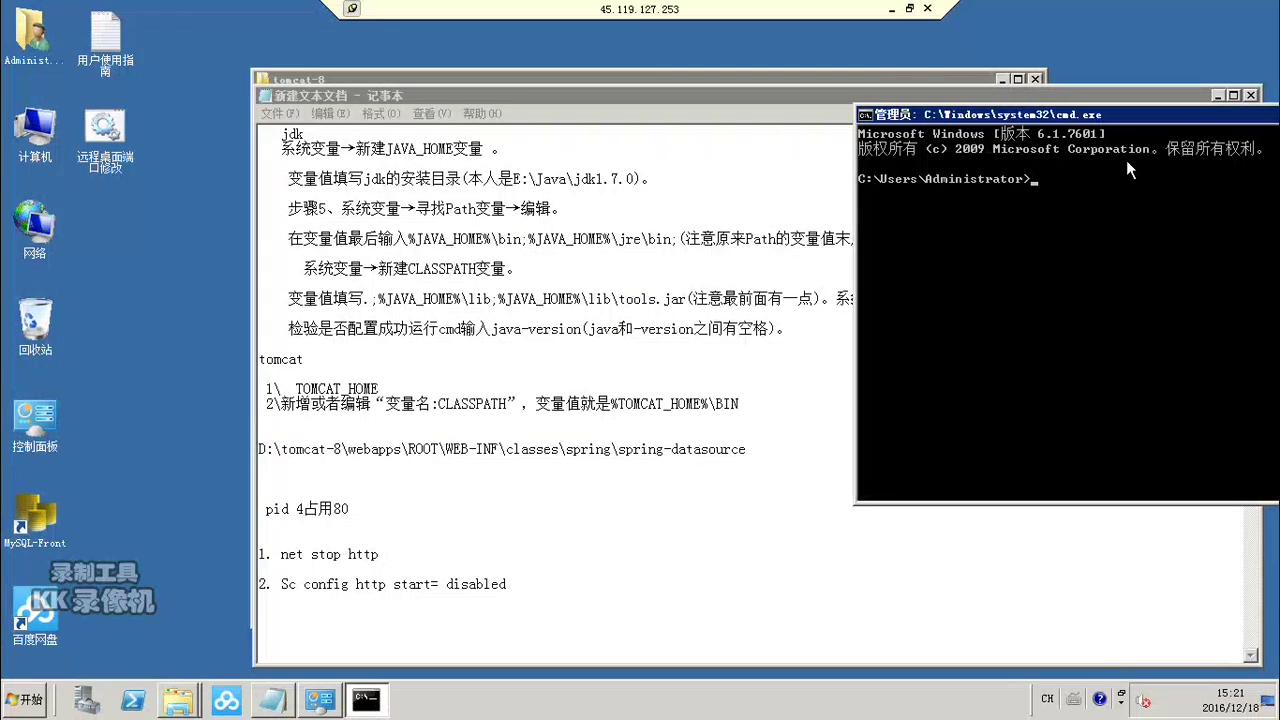
pyautogui.write('java -version')
pyautogui.press('Return')
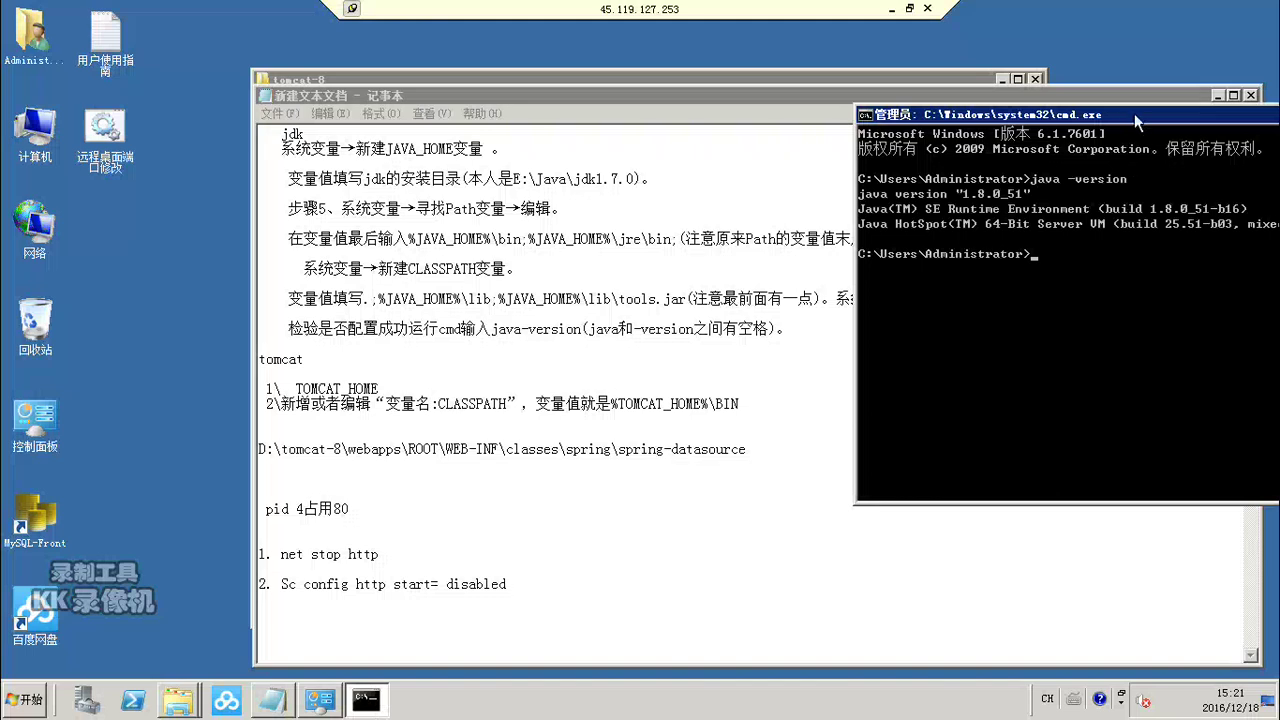
pyautogui.moveTo(1134, 110); pyautogui.dragTo(796, 150)
# Step: List all network ports and their process IDs with netstat -aon, scrolling through the output
pyautogui.write('ne')
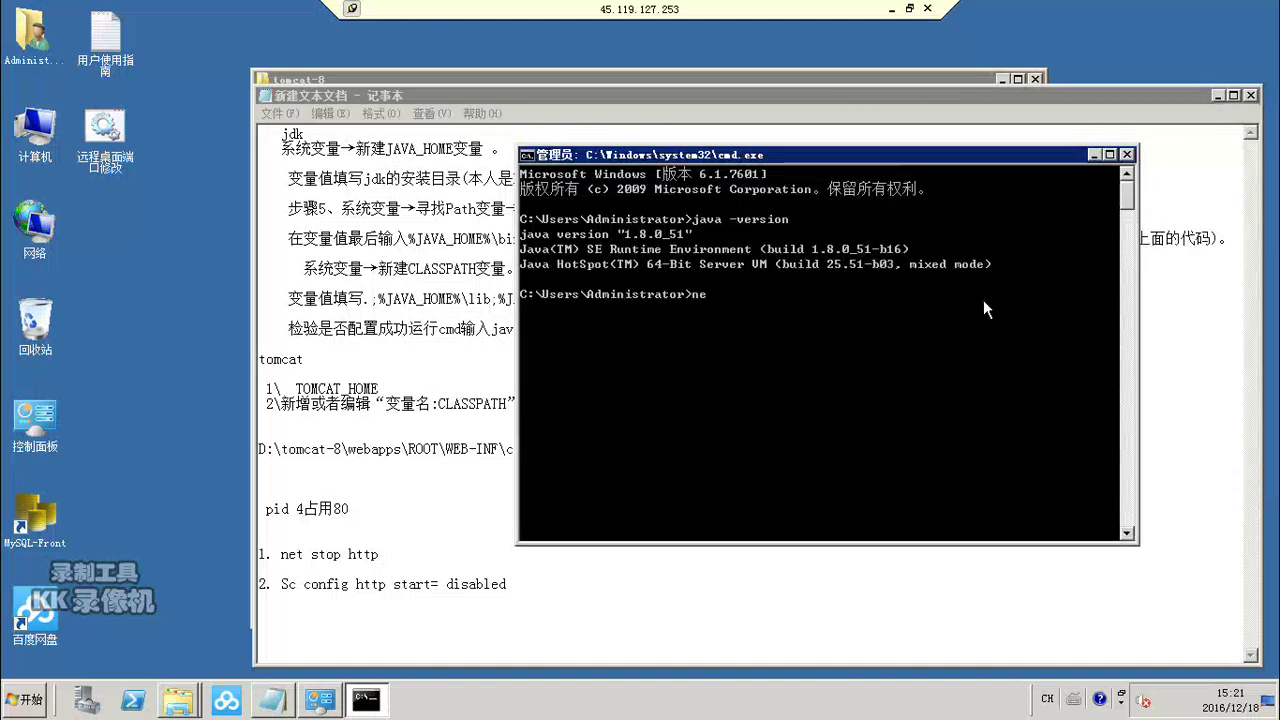
pyautogui.write('tstat -aon')
pyautogui.press('Return')
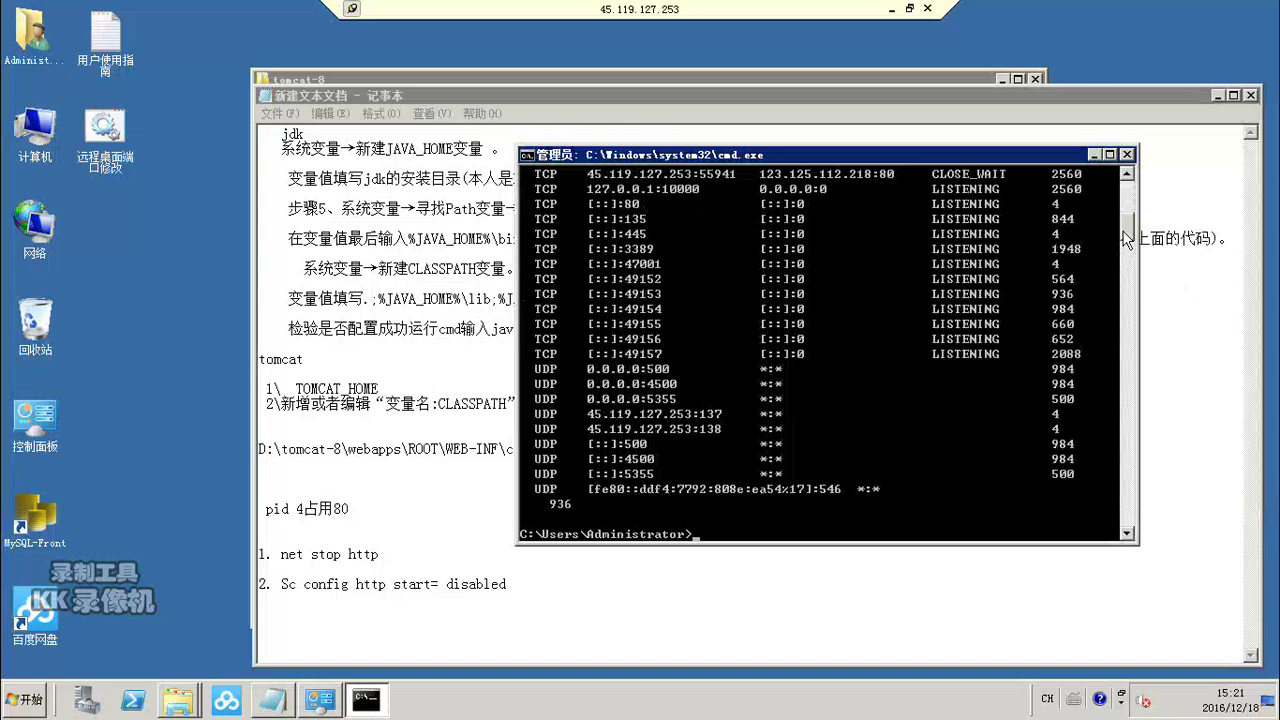
pyautogui.scroll(4, 1126, 226)
pyautogui.scroll(3, 1126, 226)
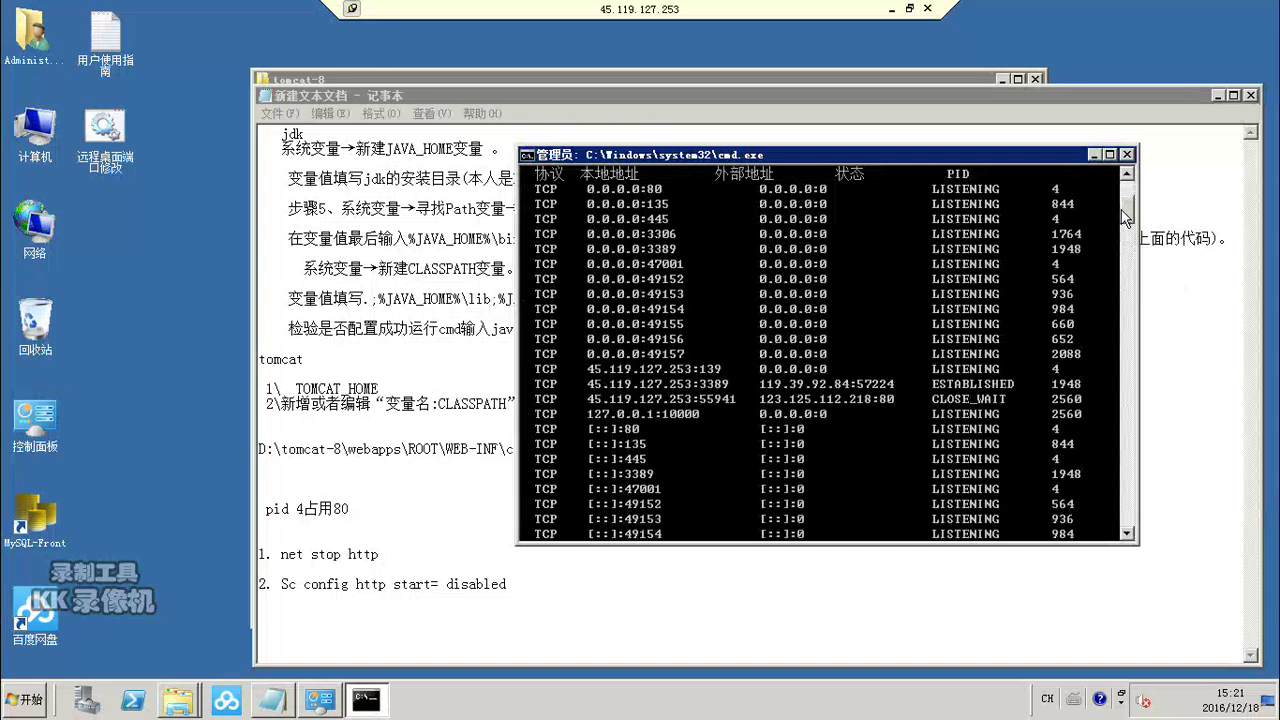
pyautogui.scroll(-20, 1125, 243)
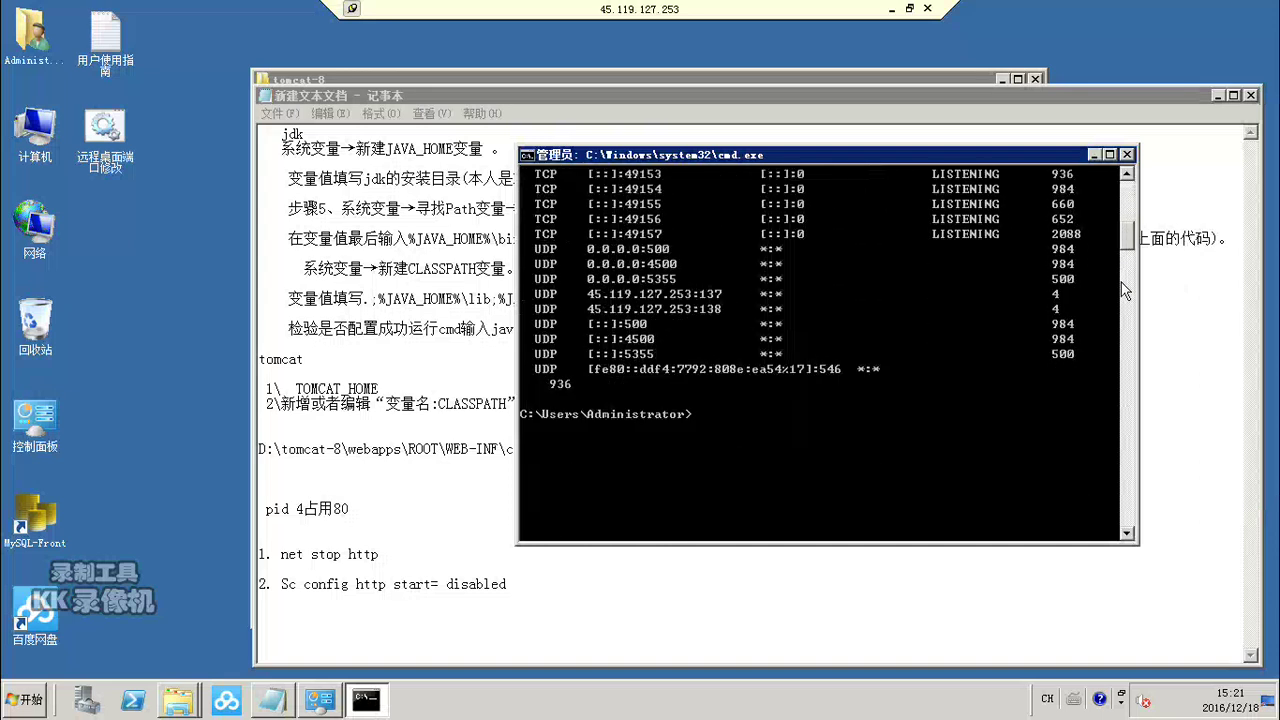
pyautogui.scroll(4, 1112, 250)
pyautogui.scroll(4, 1109, 241)
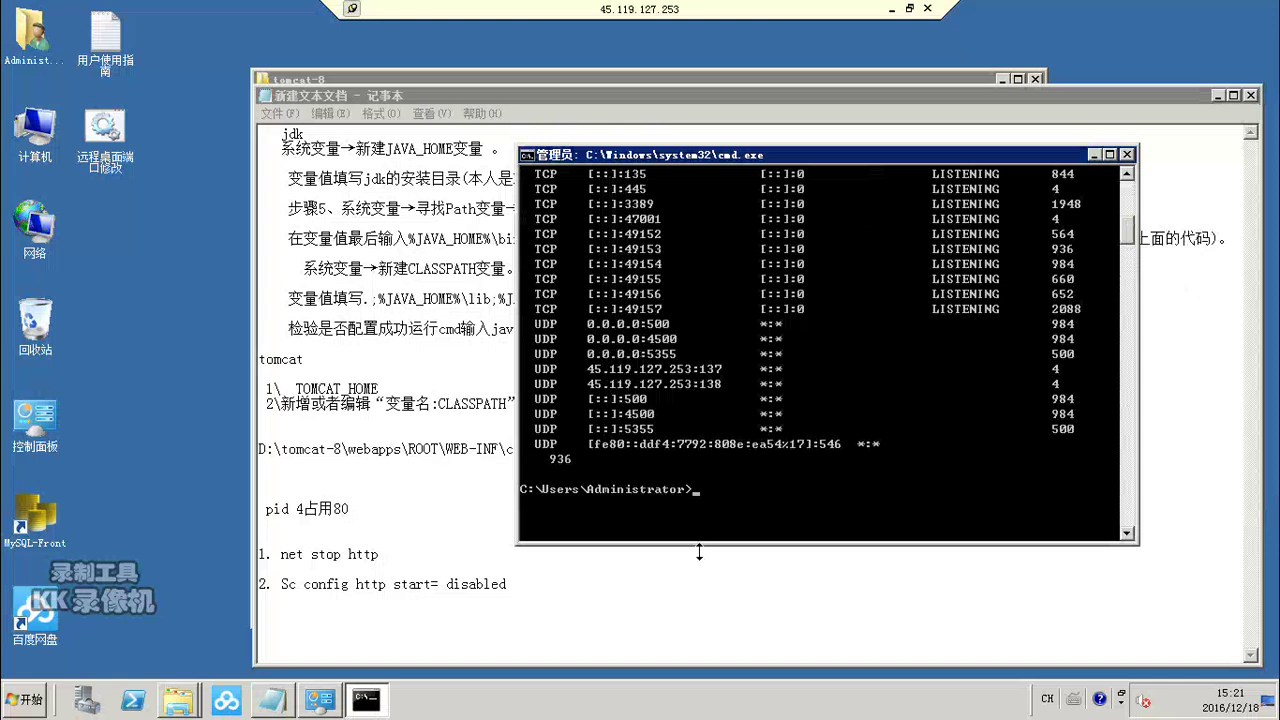
# Step: Stop the HTTP service with 'net stop http', answering y to stop its dependent services too
pyautogui.write('net stop http')
pyautogui.press('Return')
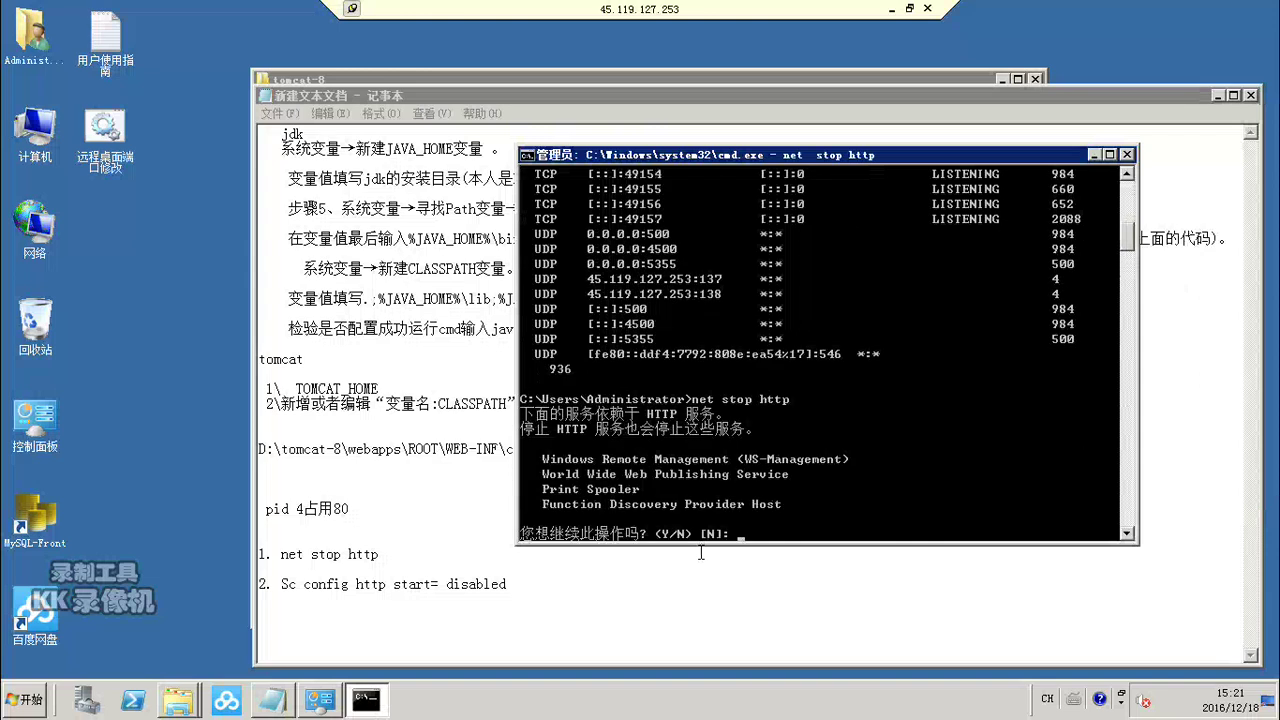
pyautogui.write('y')
pyautogui.press('Return')
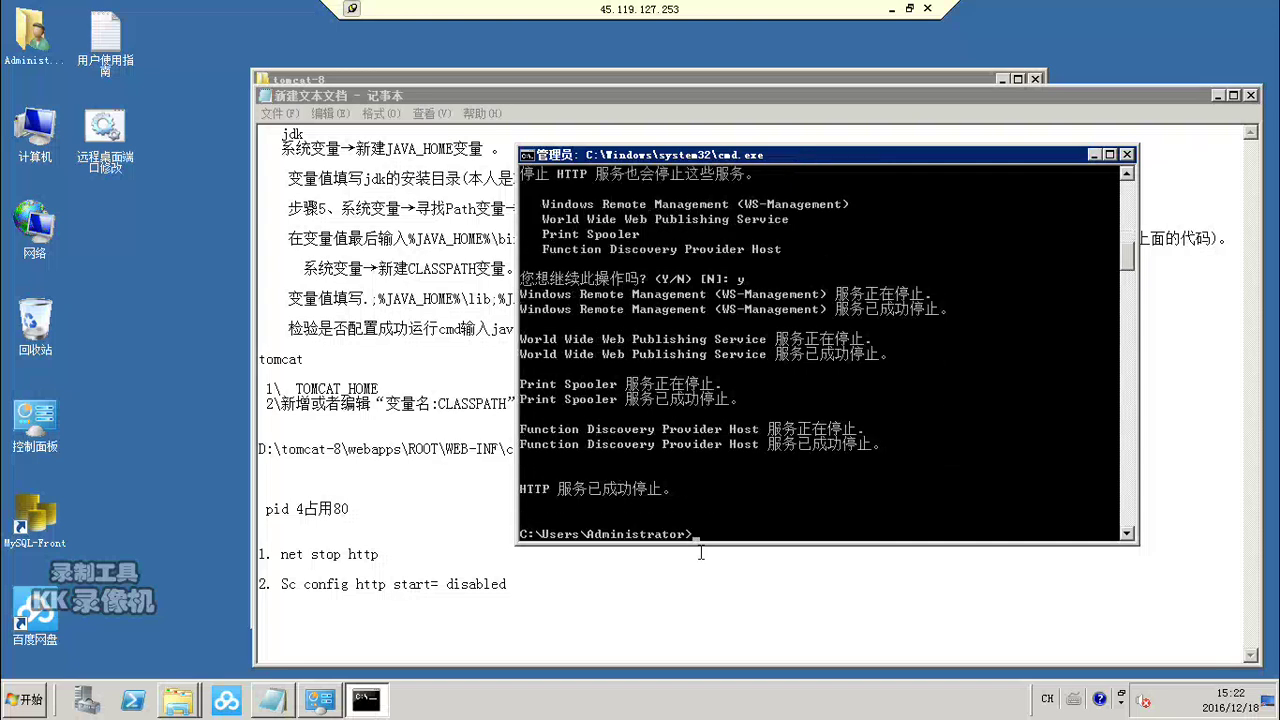
# Step: Disable the HTTP service's startup with 'sc config http start= disabled'
pyautogui.write('SC')
pyautogui.press('BackSpace')
pyautogui.write('c config http start= disable')
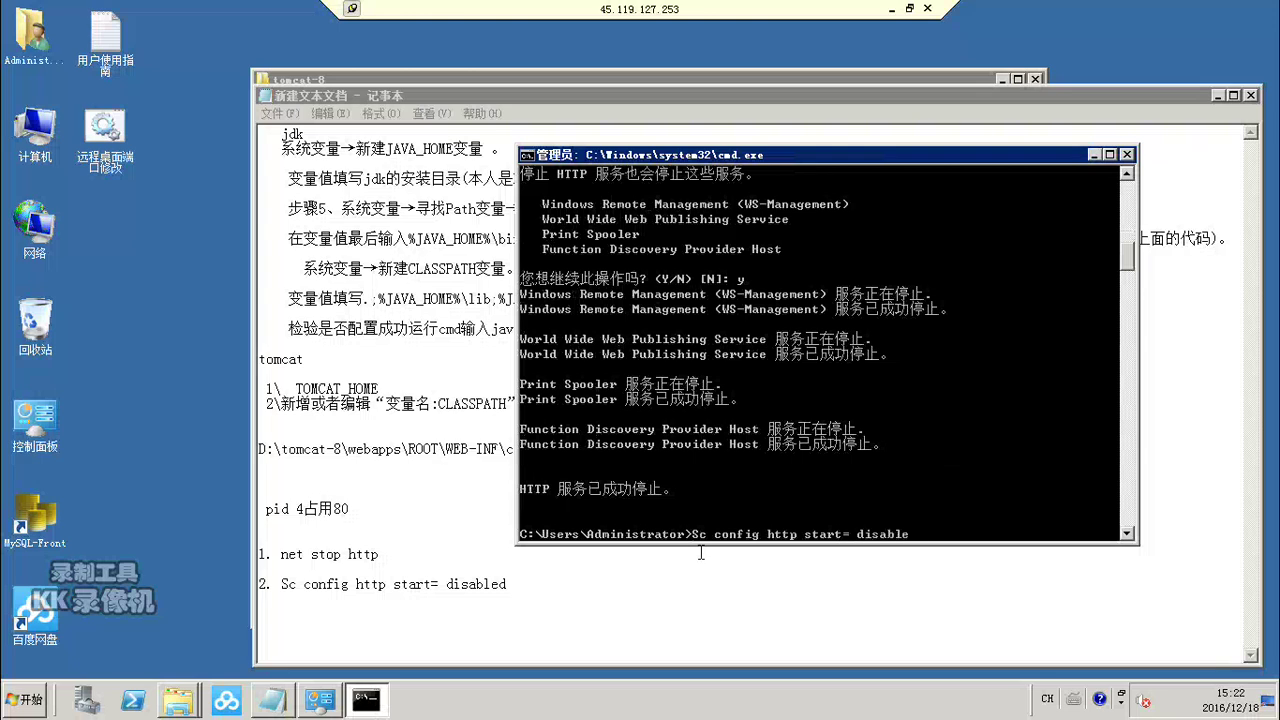
pyautogui.write('d')
pyautogui.press('Return')
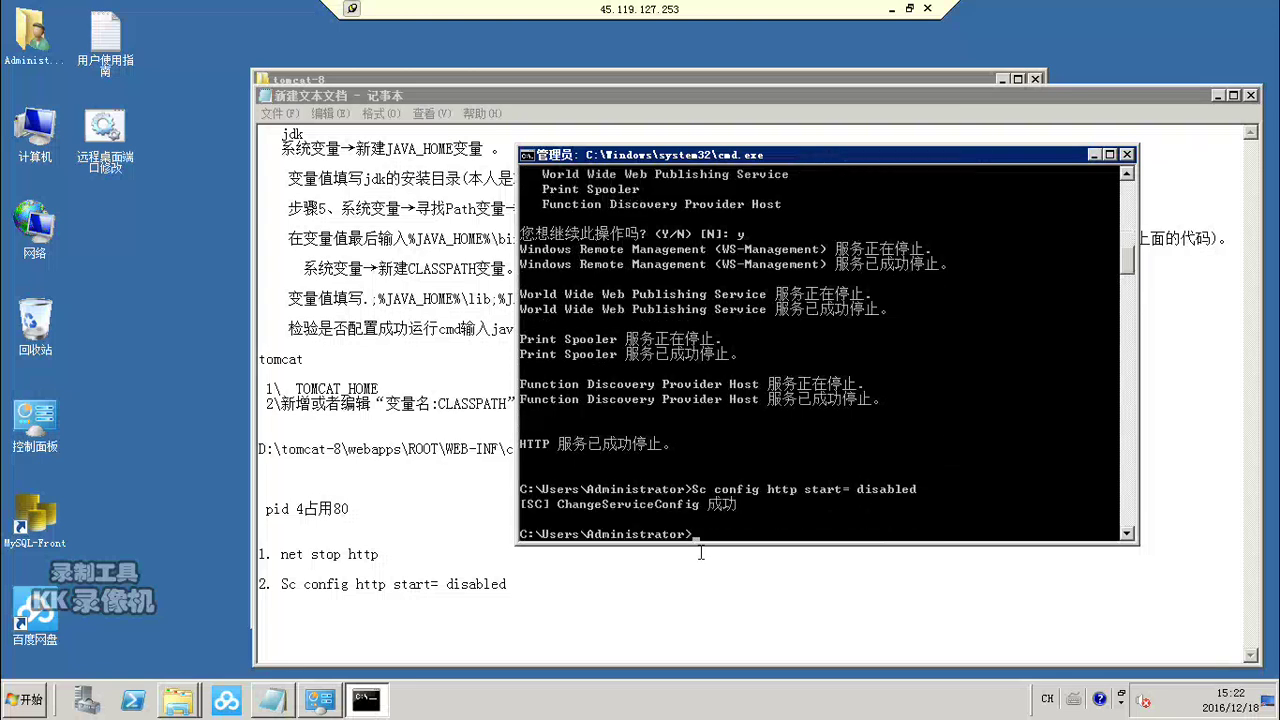
# Step: Recheck the ports in use with netstat -aon, then close Command Prompt
pyautogui.write('netst')
pyautogui.write('-aon')
pyautogui.press('Return')
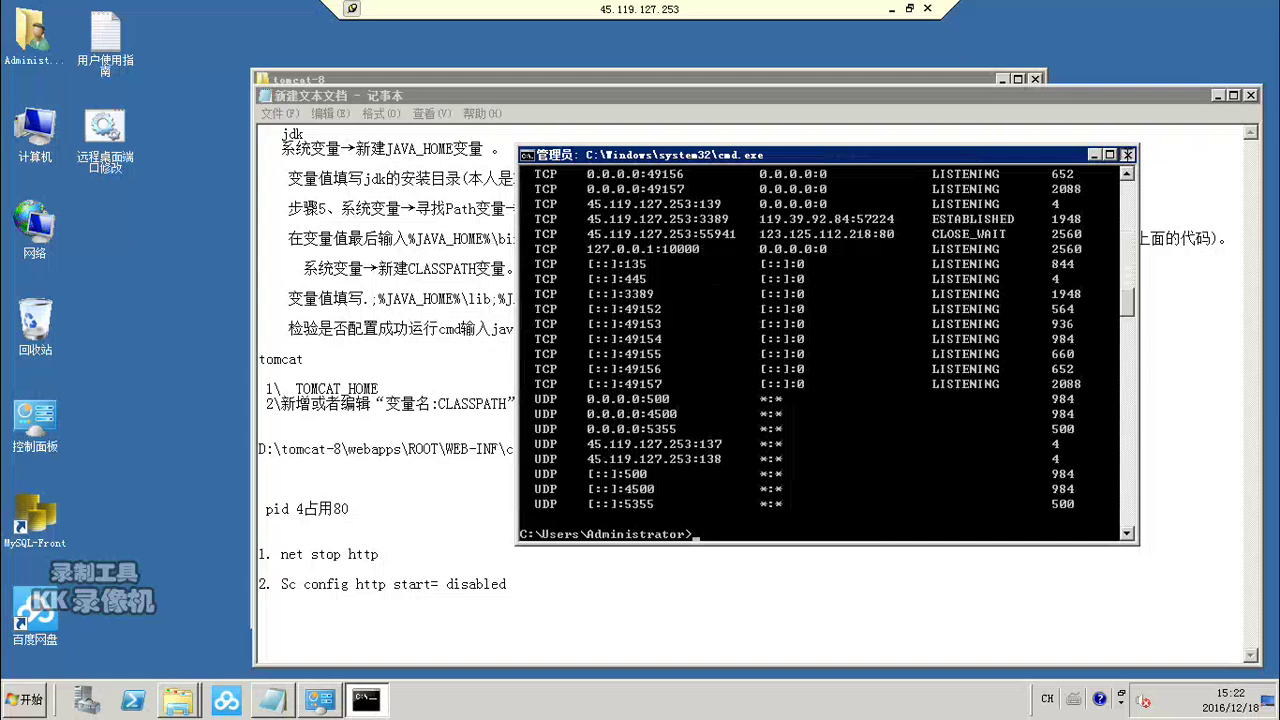
pyautogui.click(1127, 154)
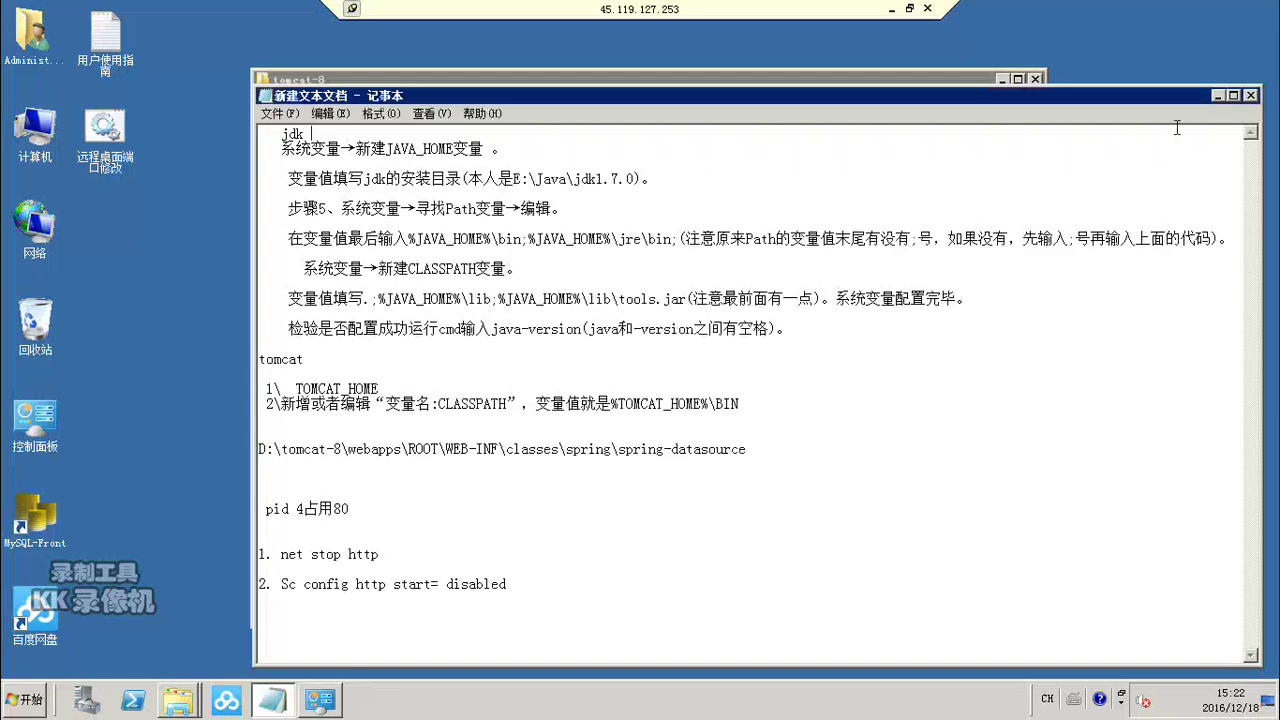
# Step: Run startup.bat in D:\tomcat-8\bin to launch Tomcat, then minimize its console and the bin window
pyautogui.click(1216, 95)
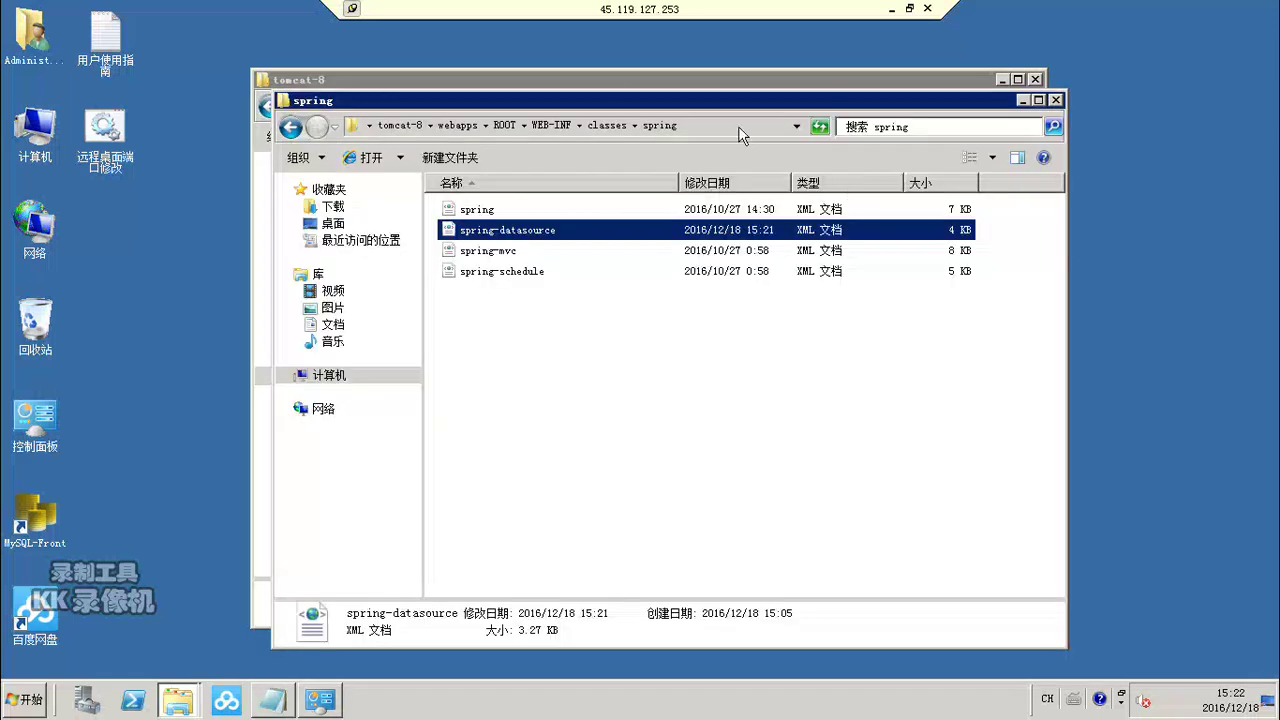
pyautogui.doubleClick(608, 75)
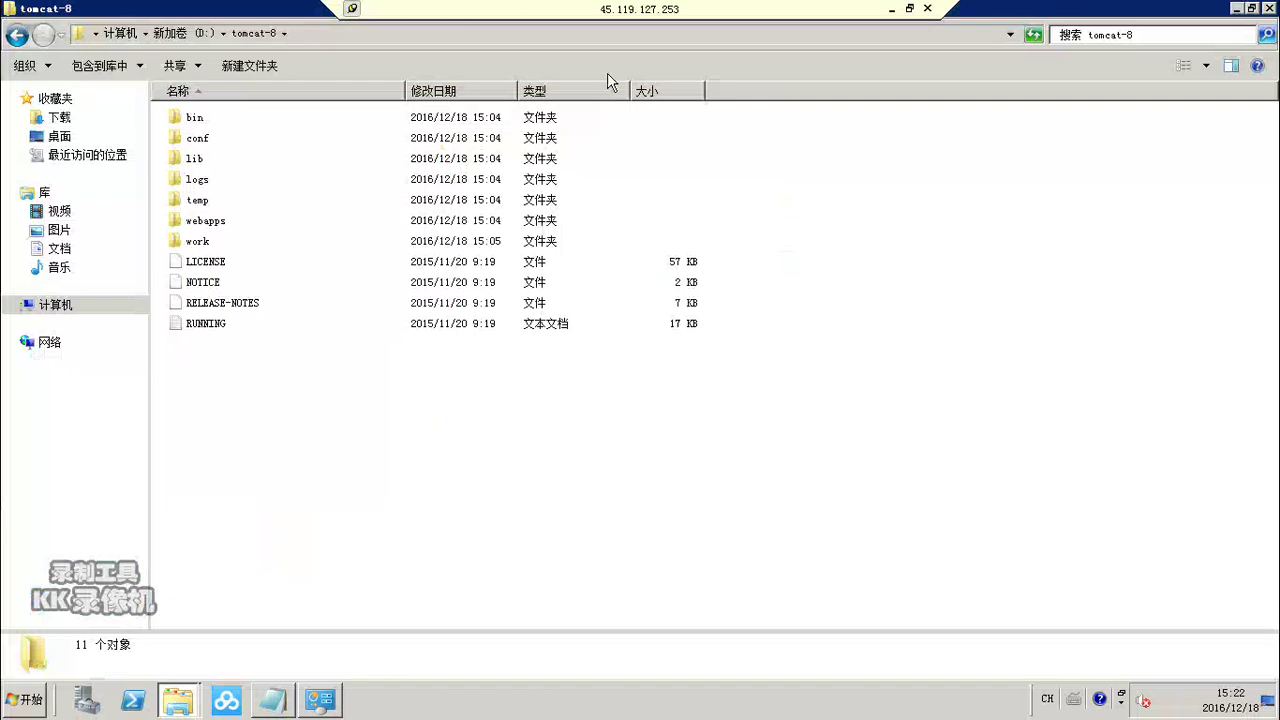
pyautogui.doubleClick(188, 118)
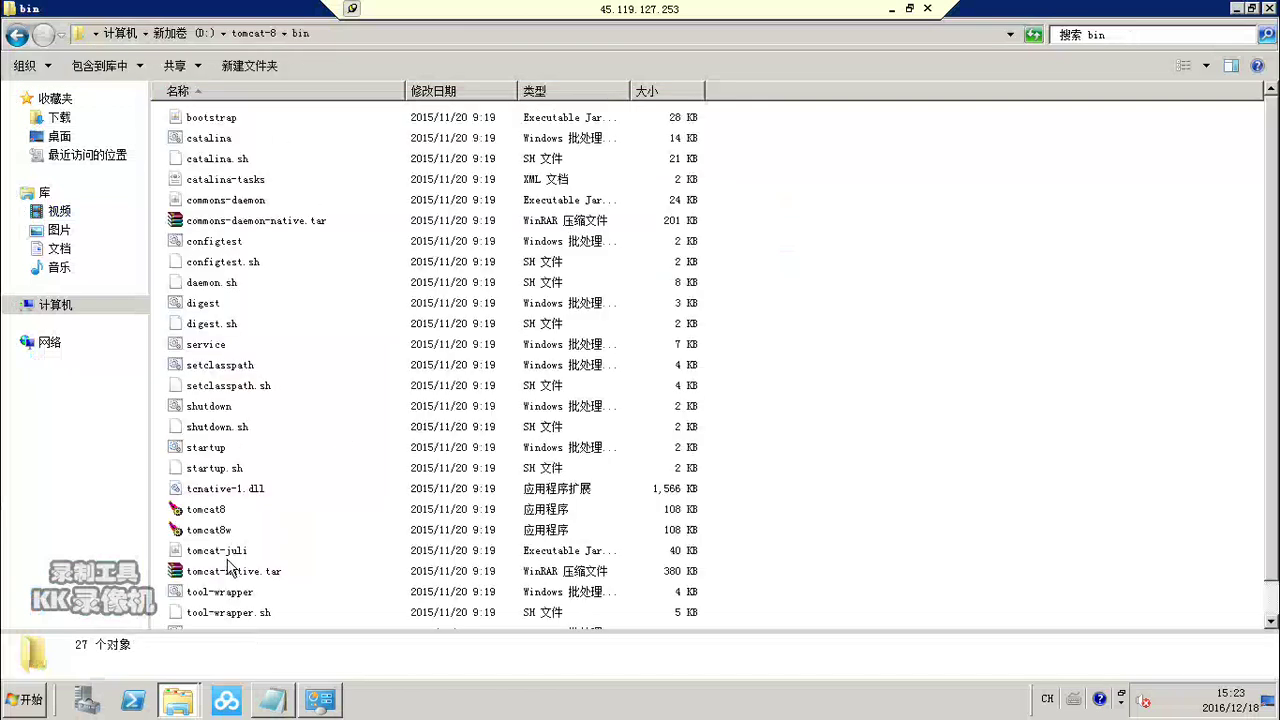
pyautogui.click(216, 452)
pyautogui.doubleClick(216, 449)
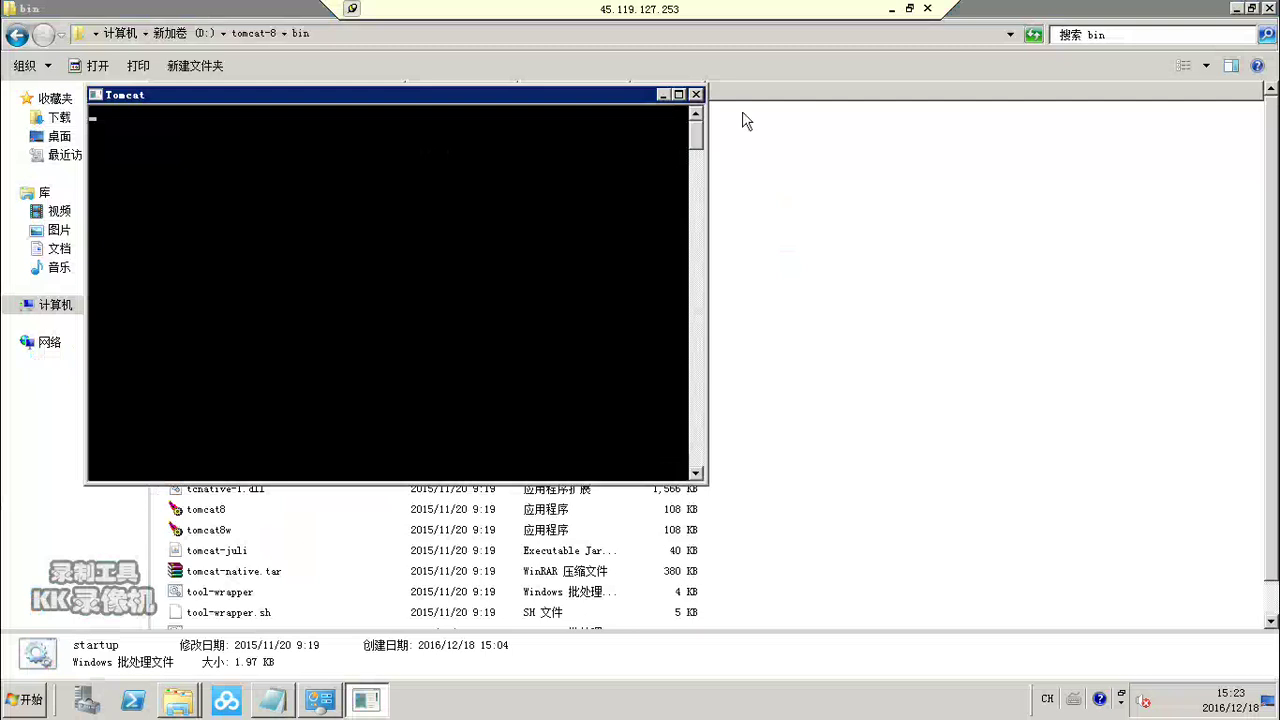
pyautogui.click(890, 8)
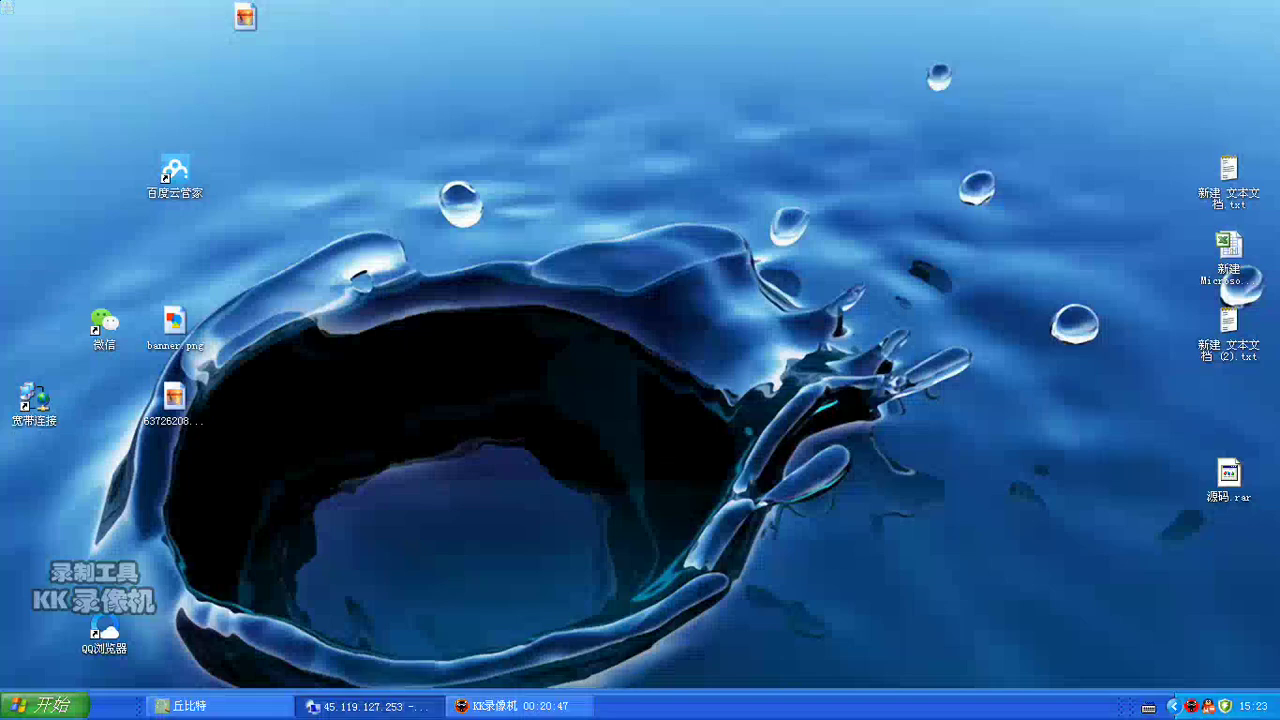
pyautogui.click(370, 706)
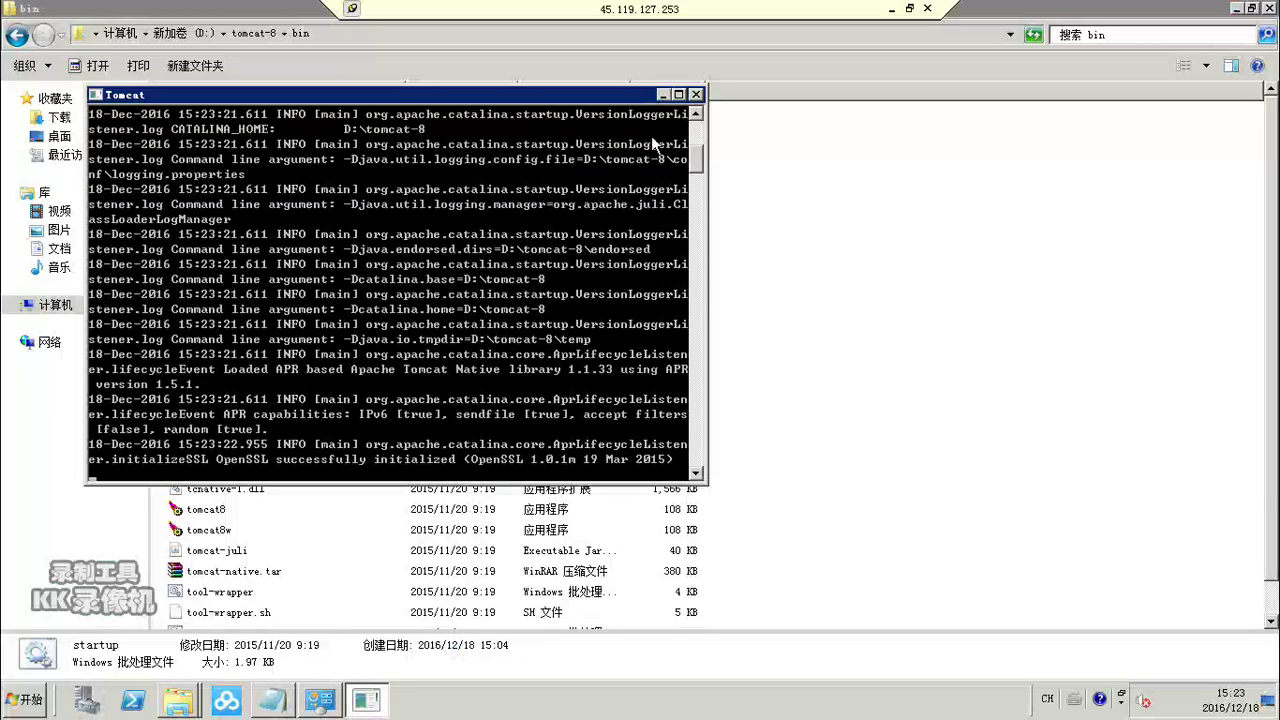
pyautogui.click(662, 95)
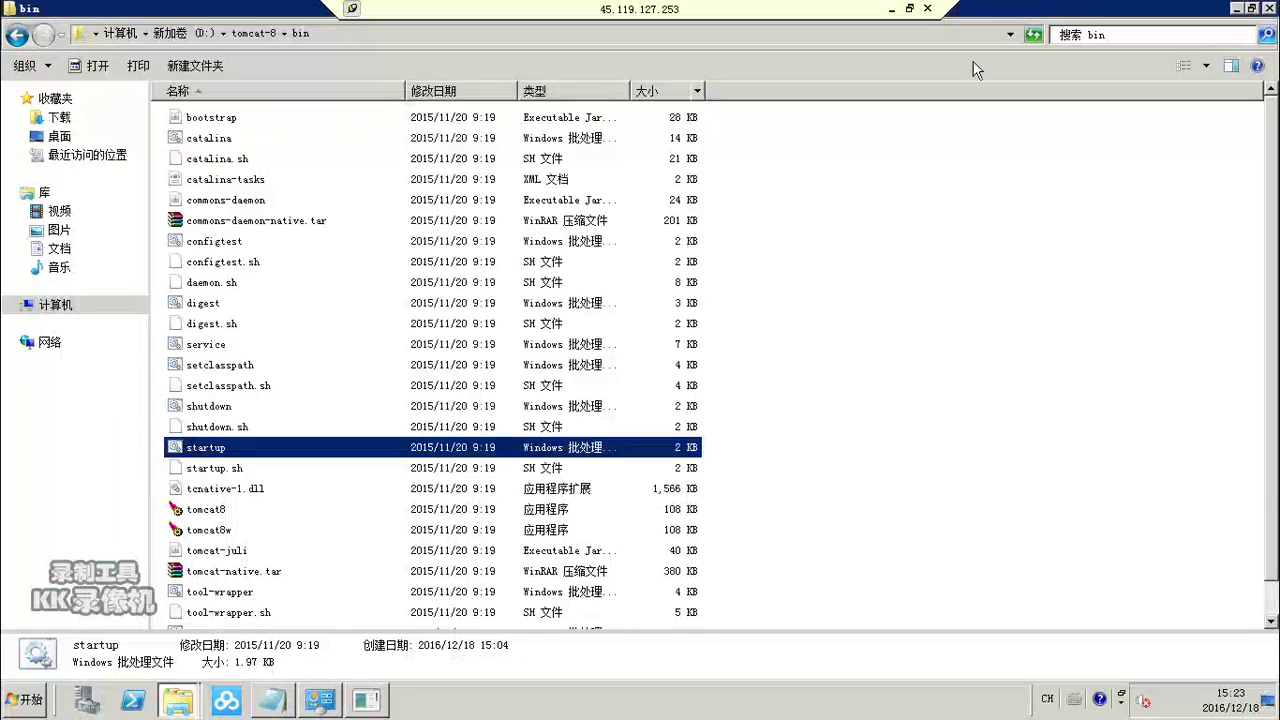
pyautogui.click(1236, 9)
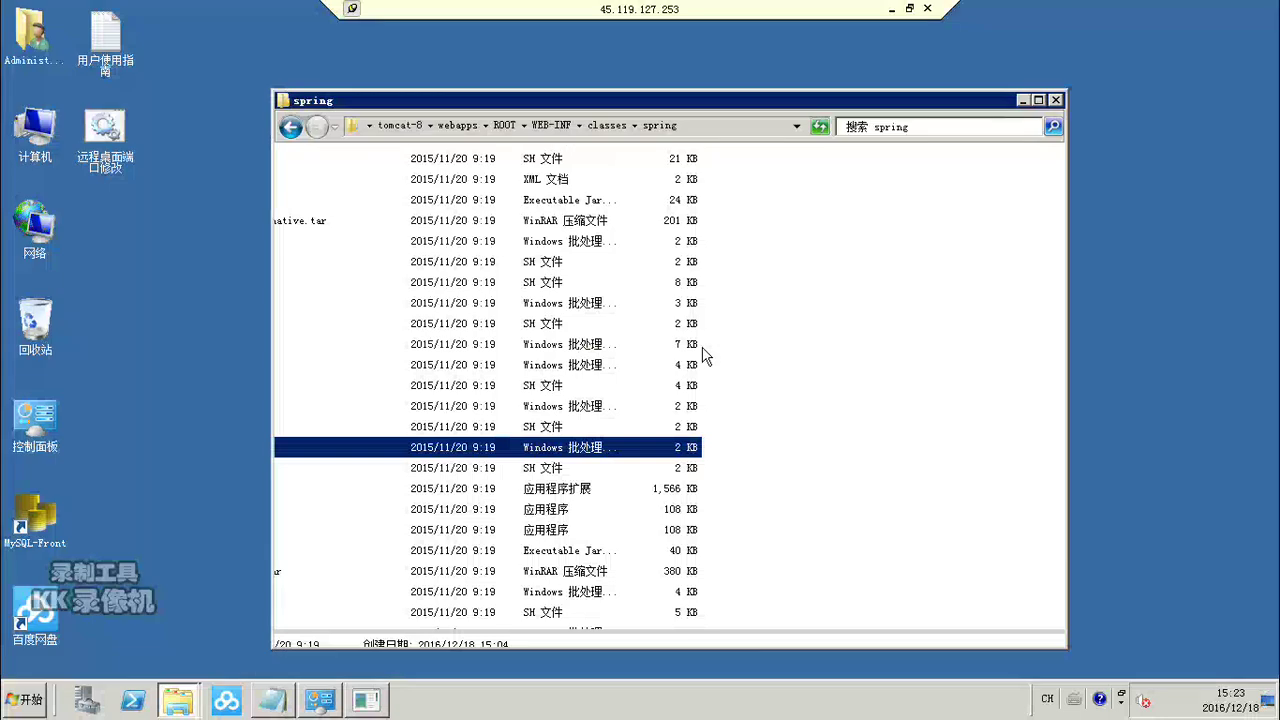
# Step: Launch MySQL-Front and go back up from the classes folder to the drives list
pyautogui.doubleClick(28, 520)
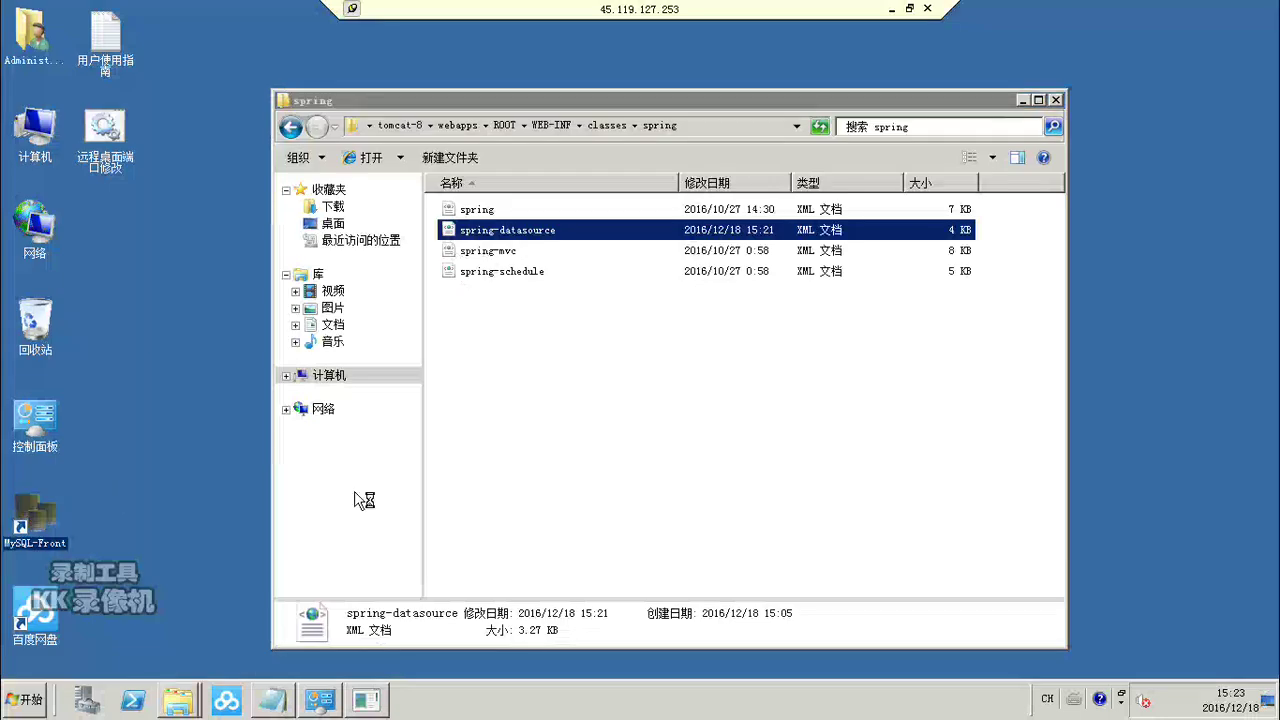
pyautogui.click(290, 127)
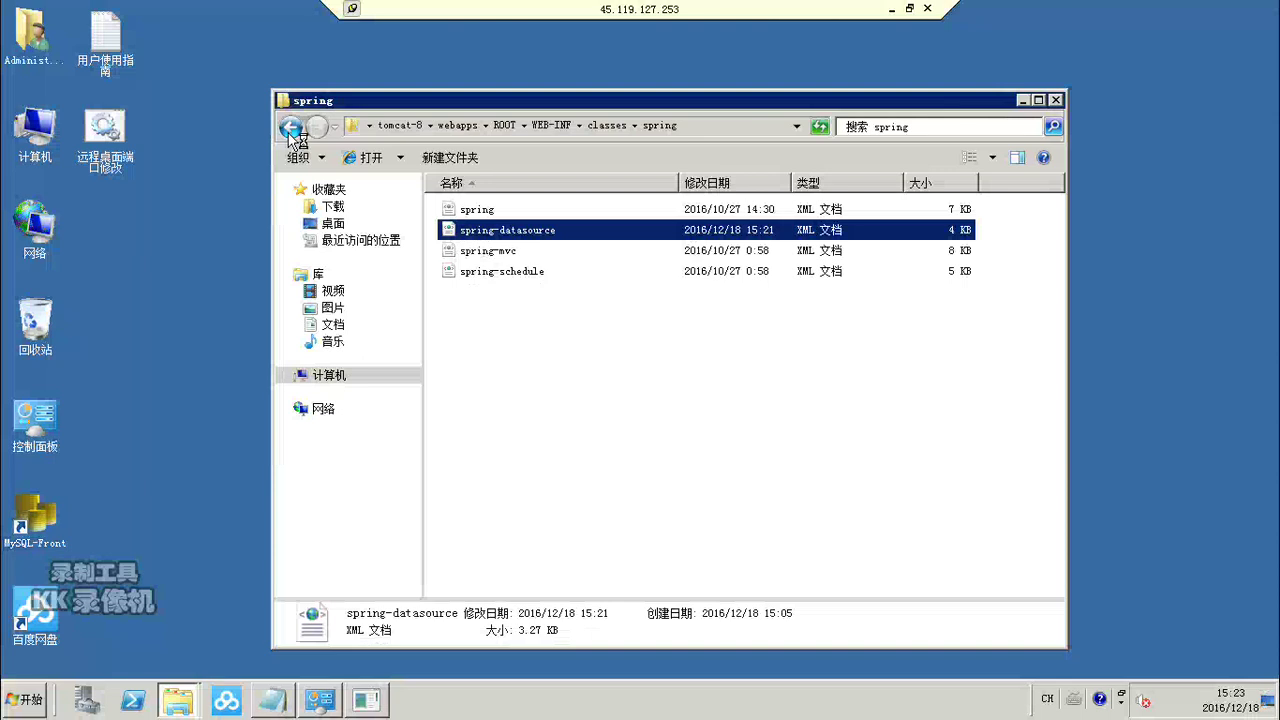
pyautogui.click(290, 127)
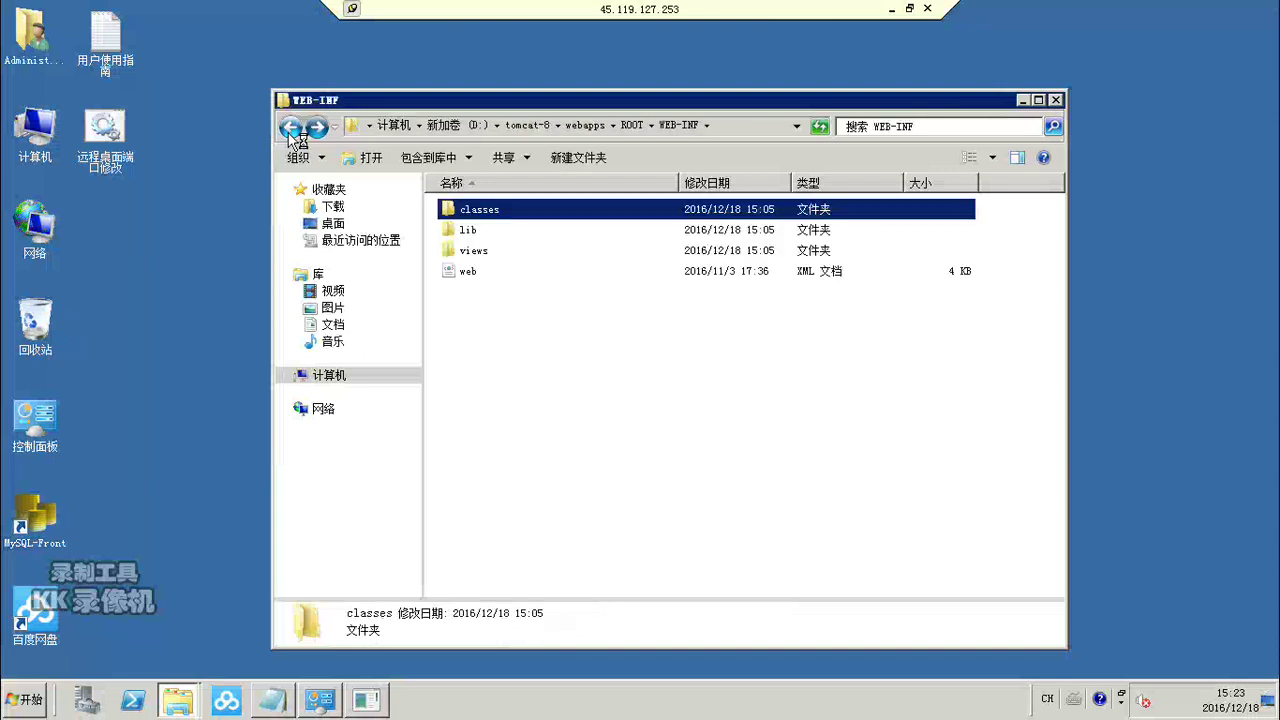
pyautogui.click(290, 130)
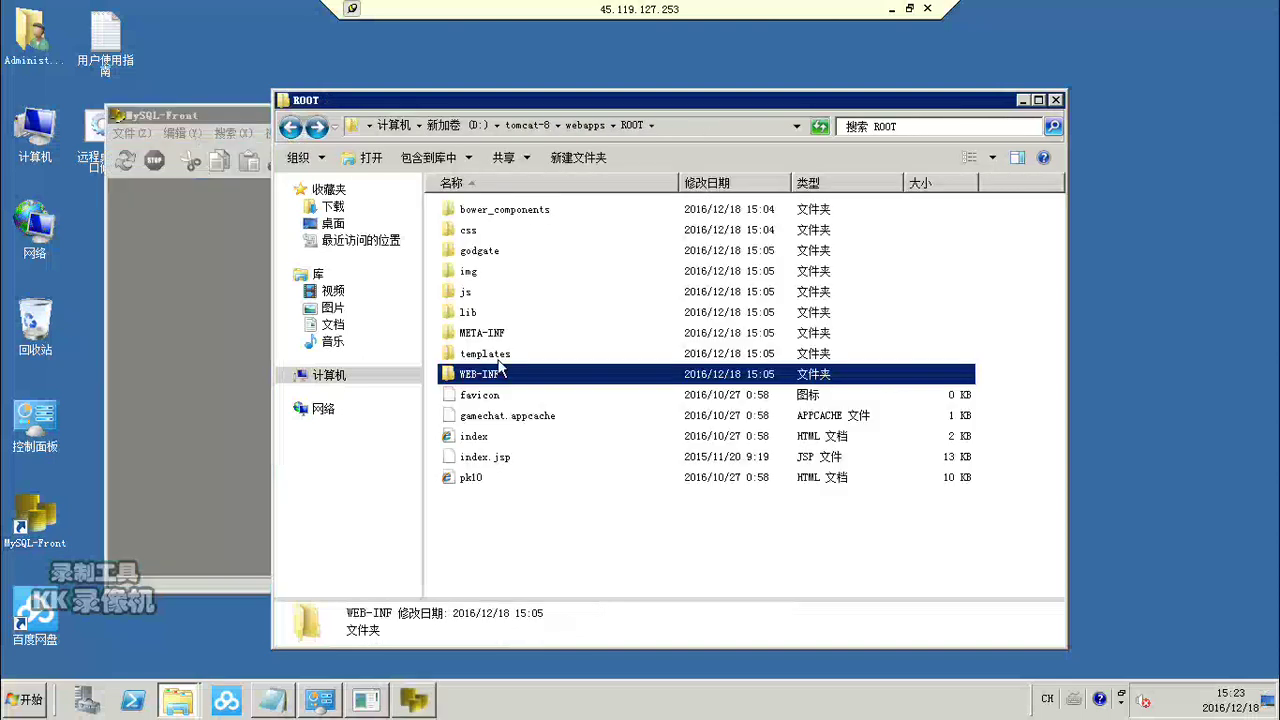
pyautogui.click(290, 128)
pyautogui.click(290, 128)
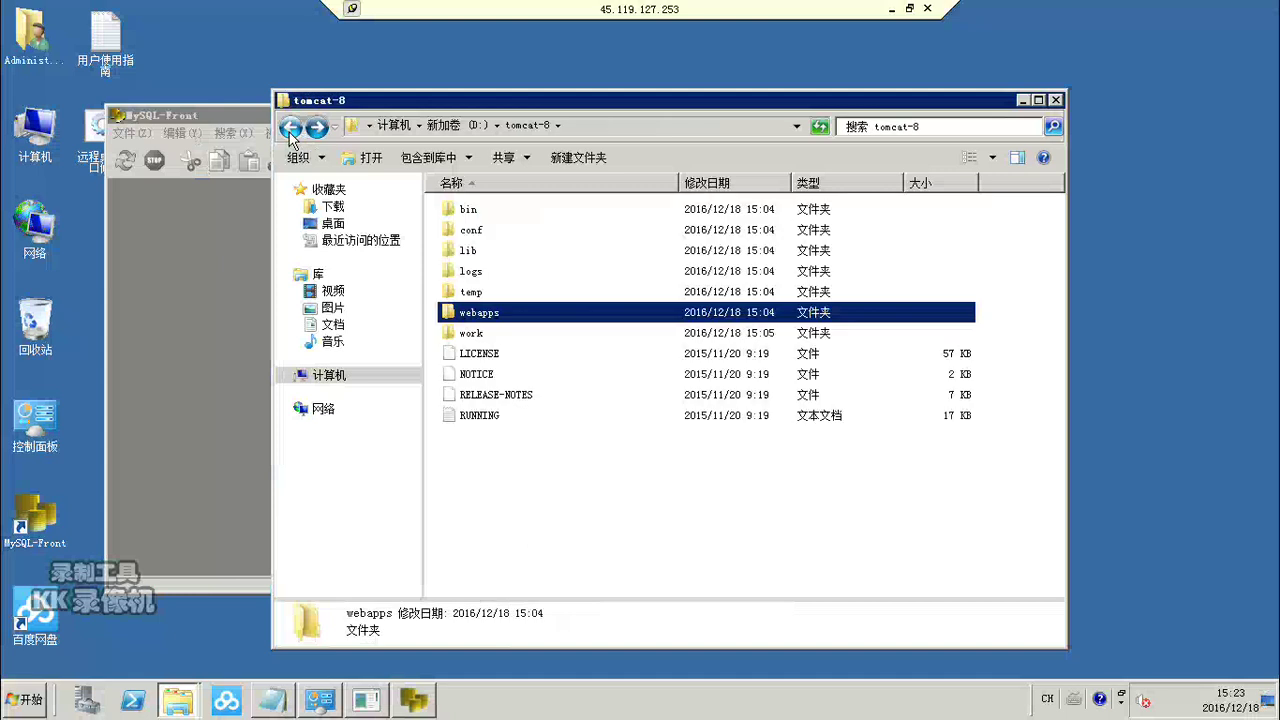
pyautogui.click(290, 128)
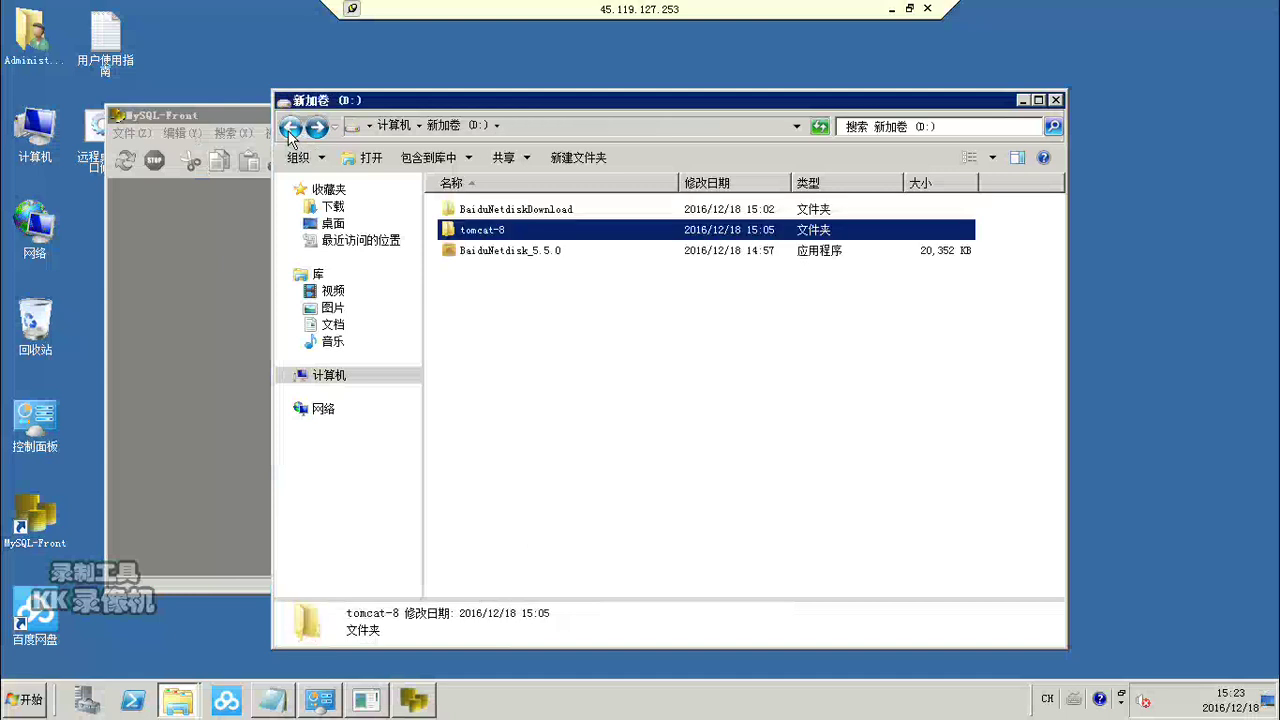
pyautogui.click(290, 129)
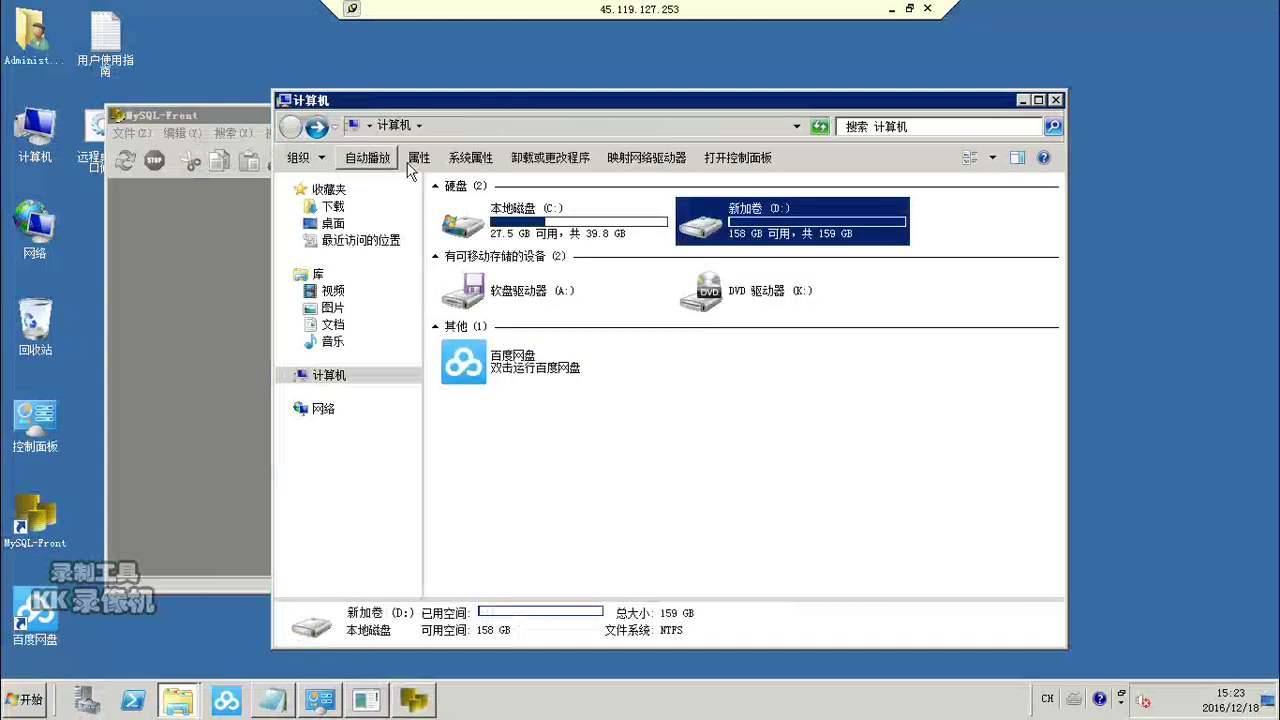
# Step: Open the sql scripts folder under D:\BaiduNetdiskDownload\程序备份\程序备份
pyautogui.doubleClick(727, 230)
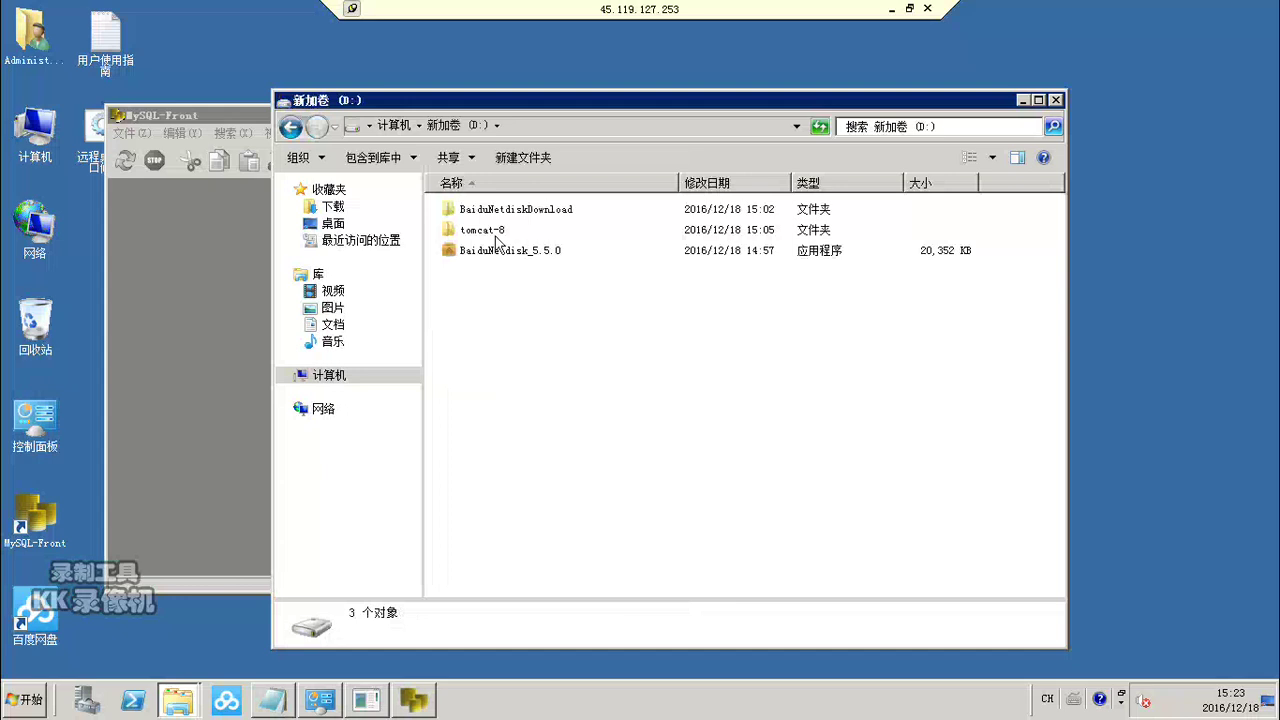
pyautogui.doubleClick(483, 232)
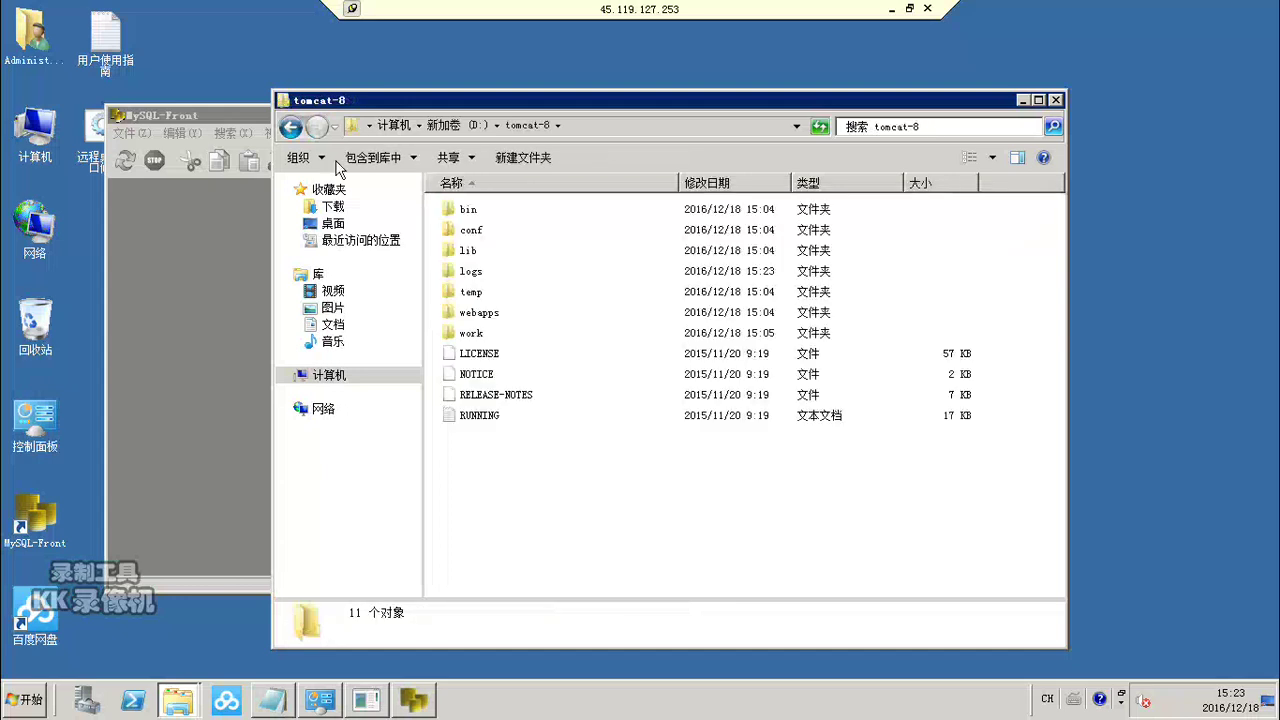
pyautogui.click(290, 127)
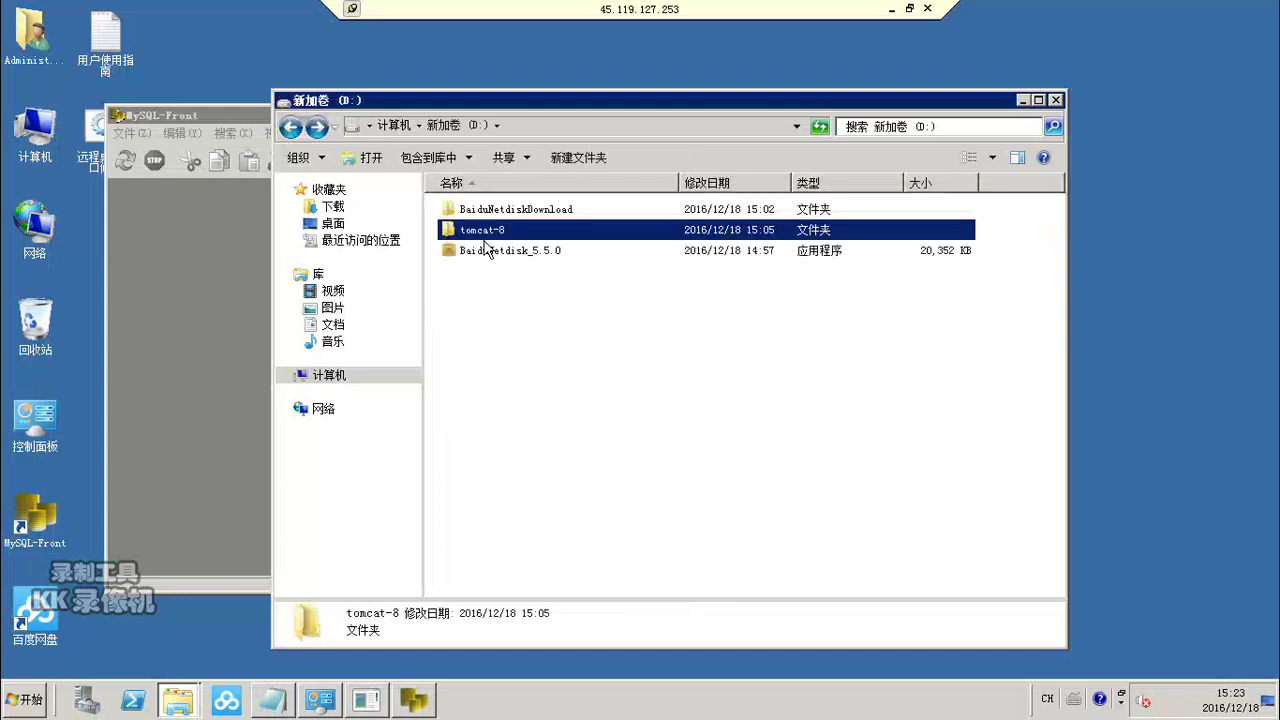
pyautogui.doubleClick(496, 211)
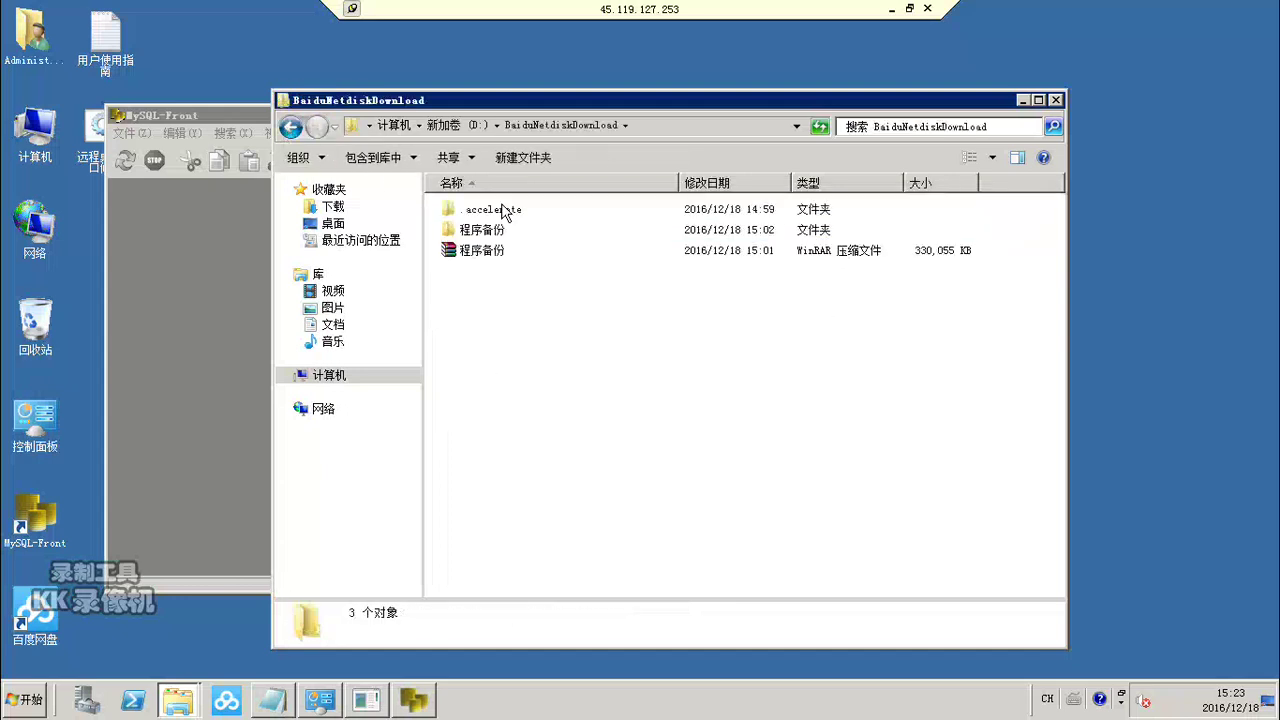
pyautogui.doubleClick(482, 231)
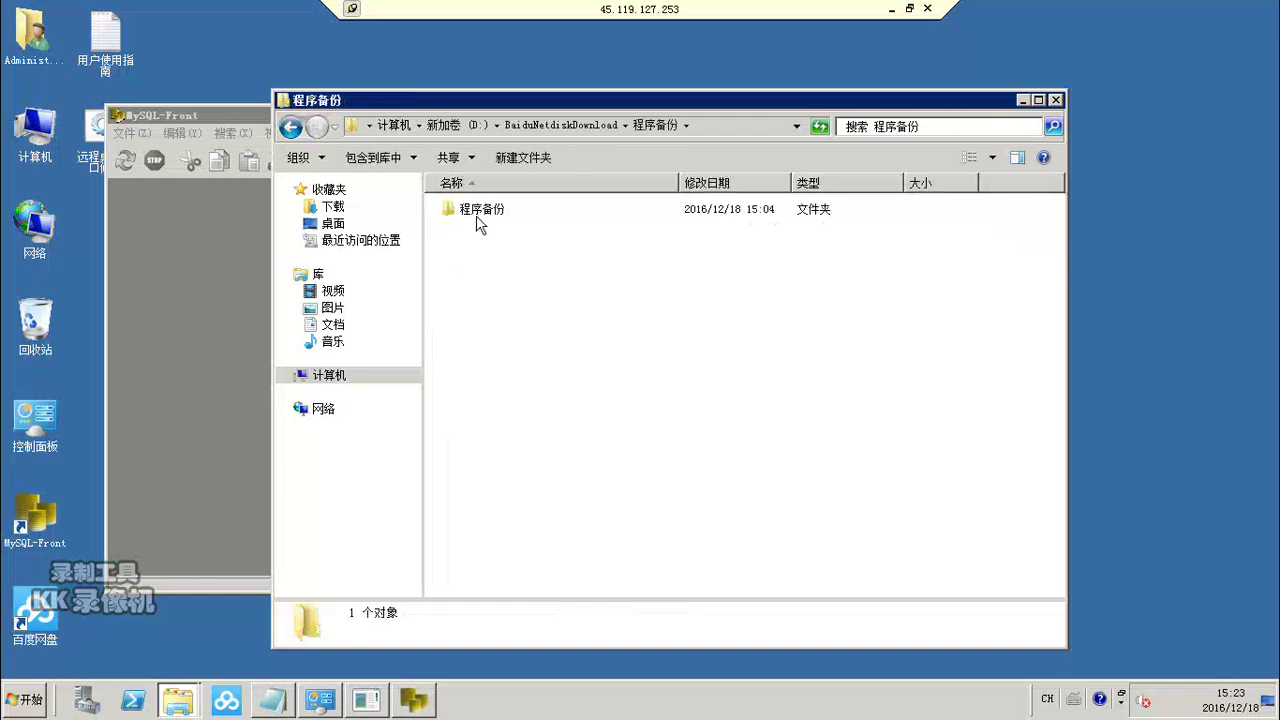
pyautogui.doubleClick(480, 212)
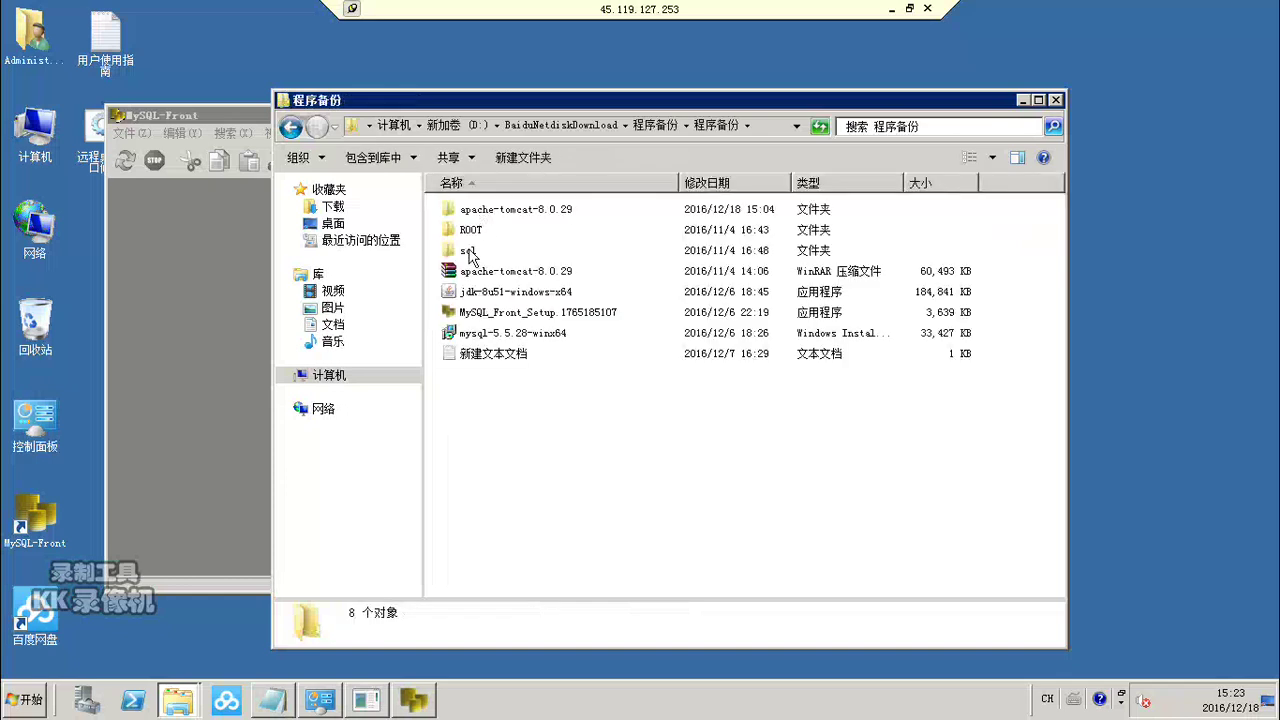
pyautogui.doubleClick(468, 251)
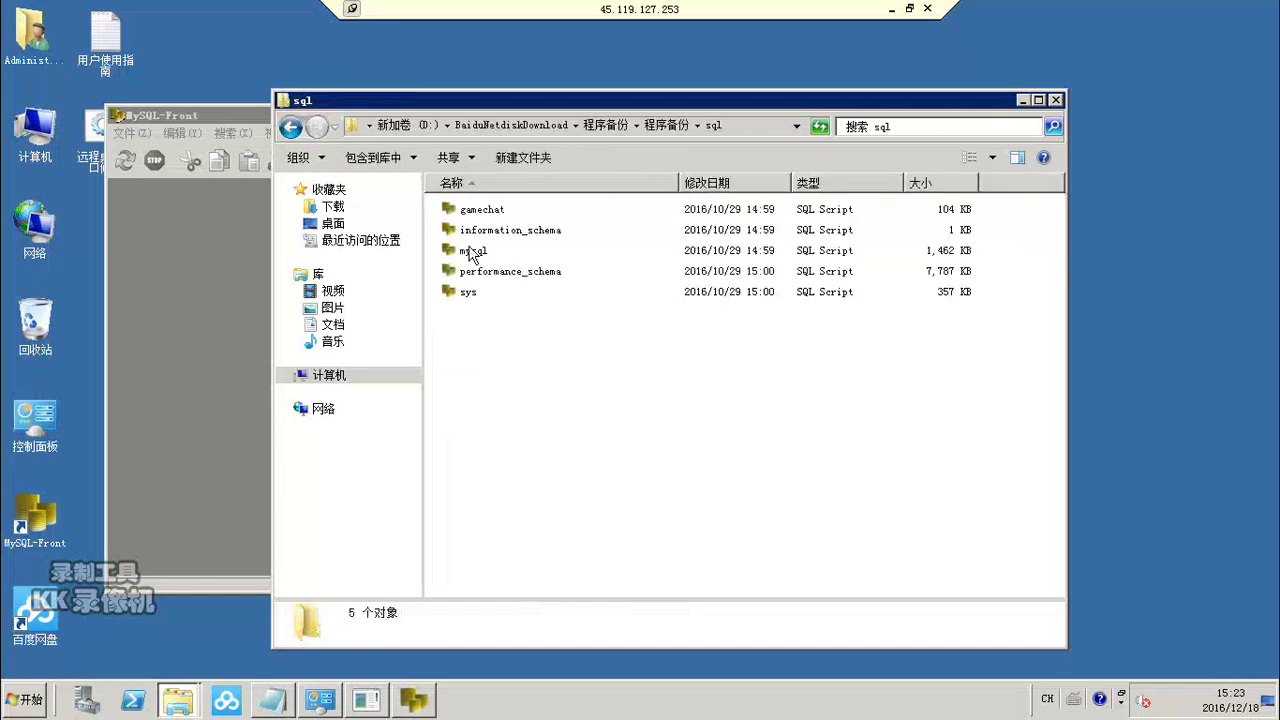
# Step: Copy the gamechat SQL script and paste it onto the desktop
pyautogui.click(478, 211)
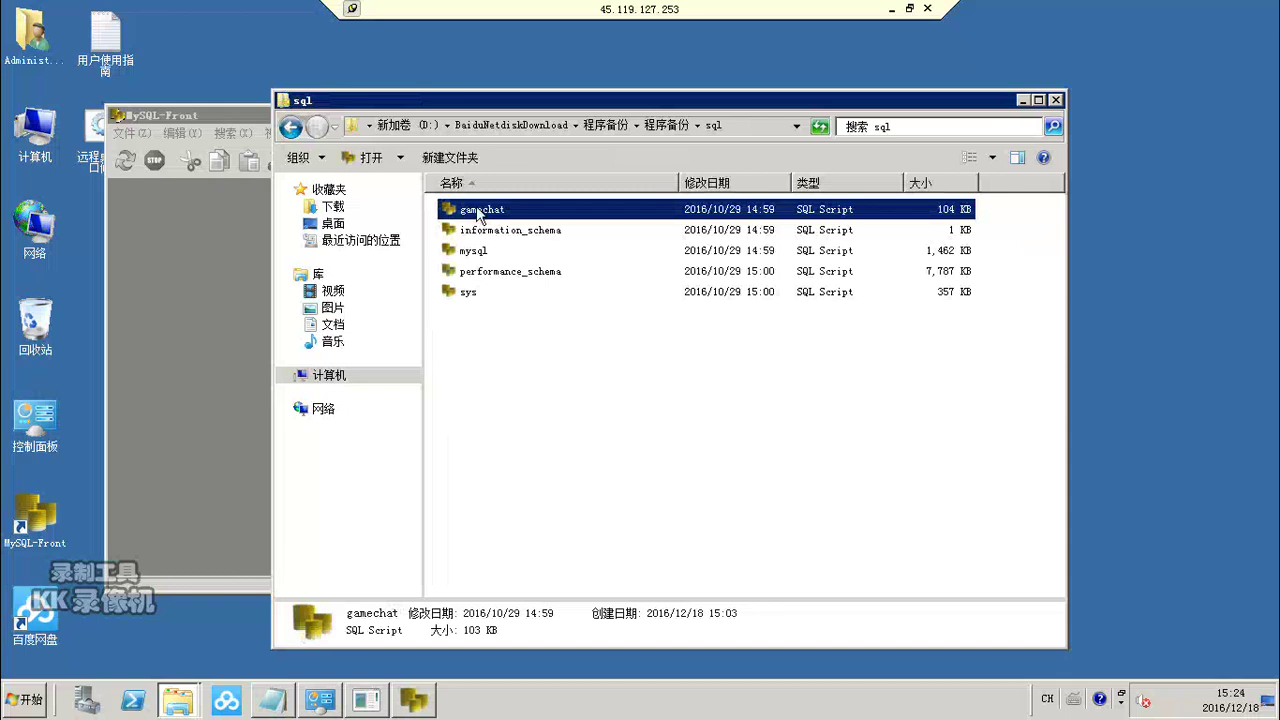
pyautogui.rightClick(480, 212)
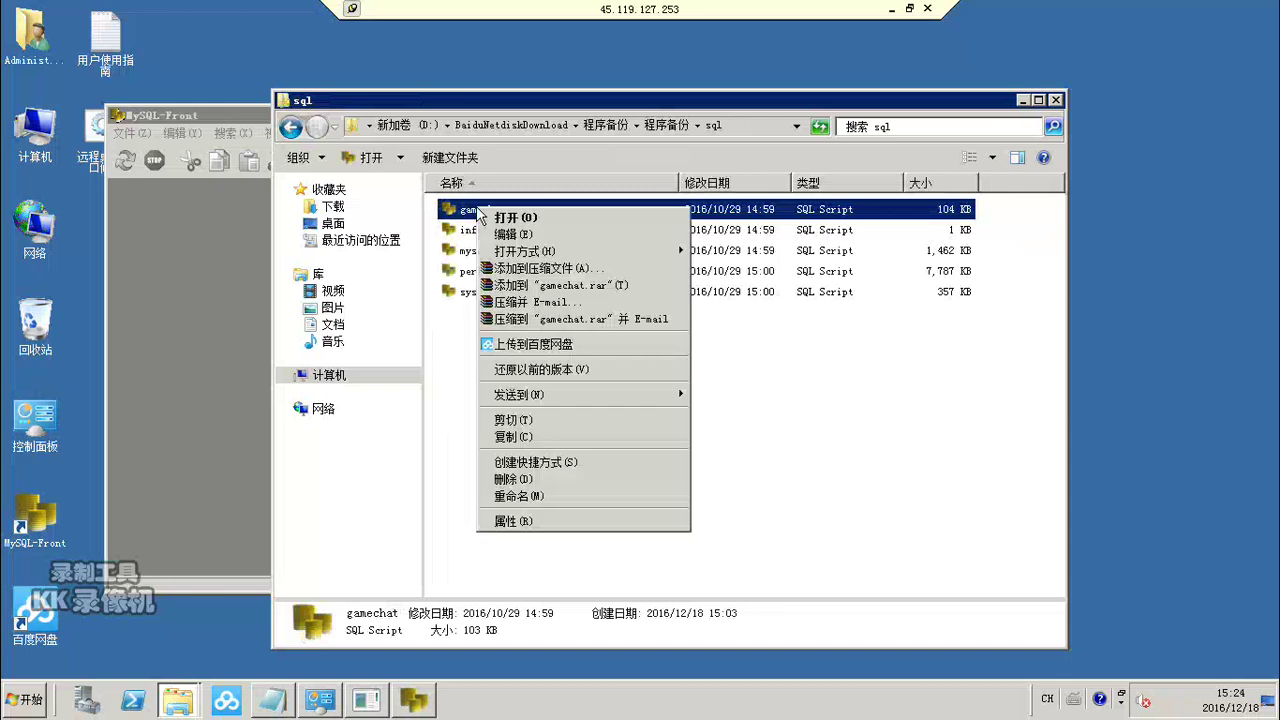
pyautogui.click(512, 437)
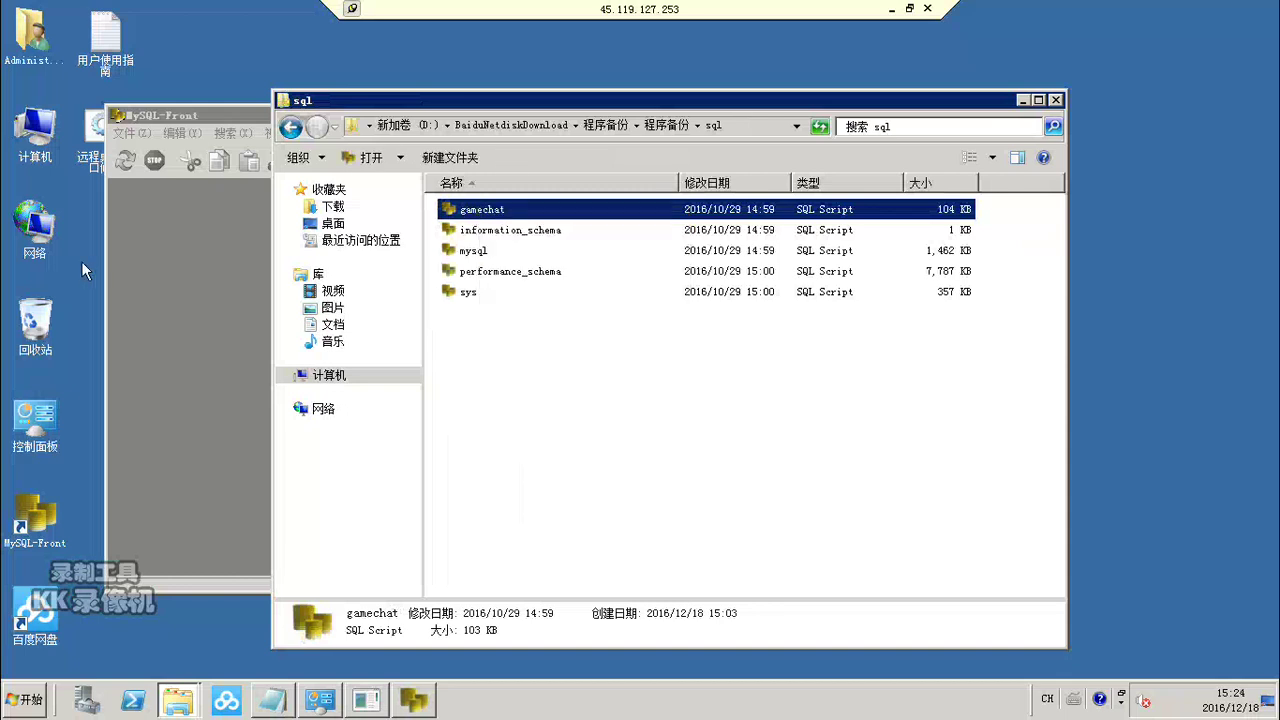
pyautogui.click(81, 261)
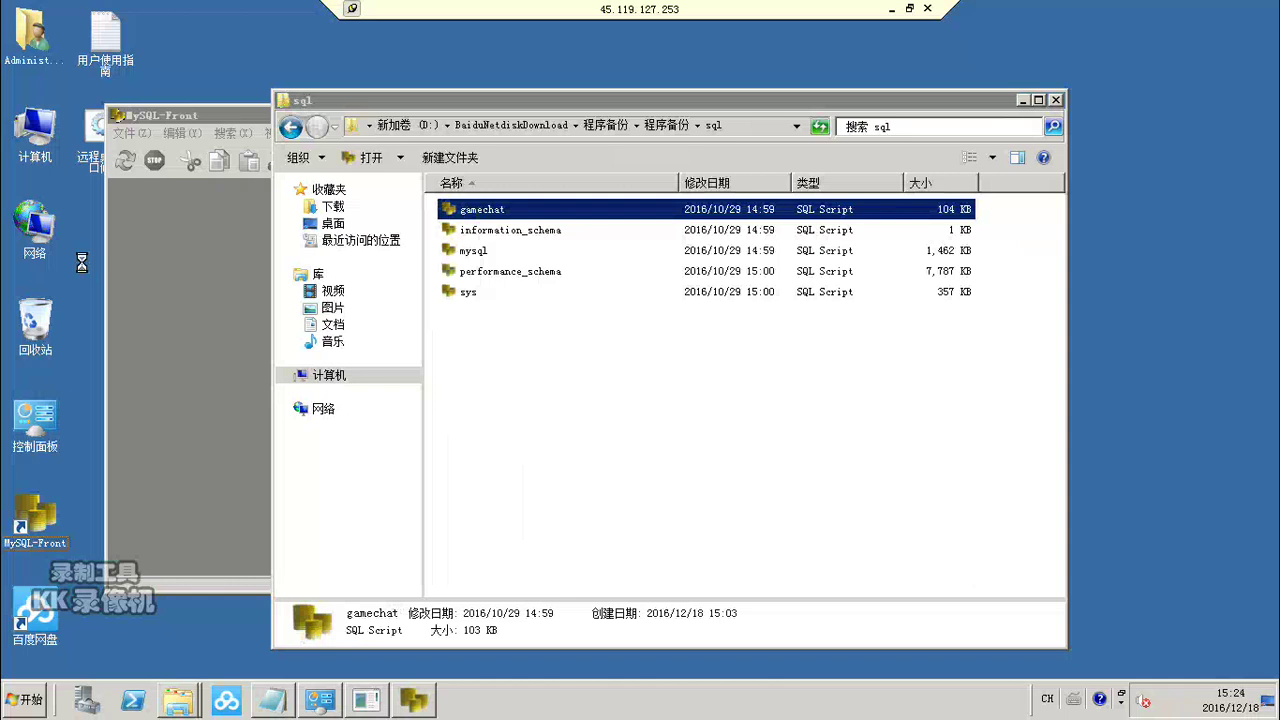
# Step: Add a Direct localhost connection with the account password, save it, and connect
pyautogui.click(1054, 101)
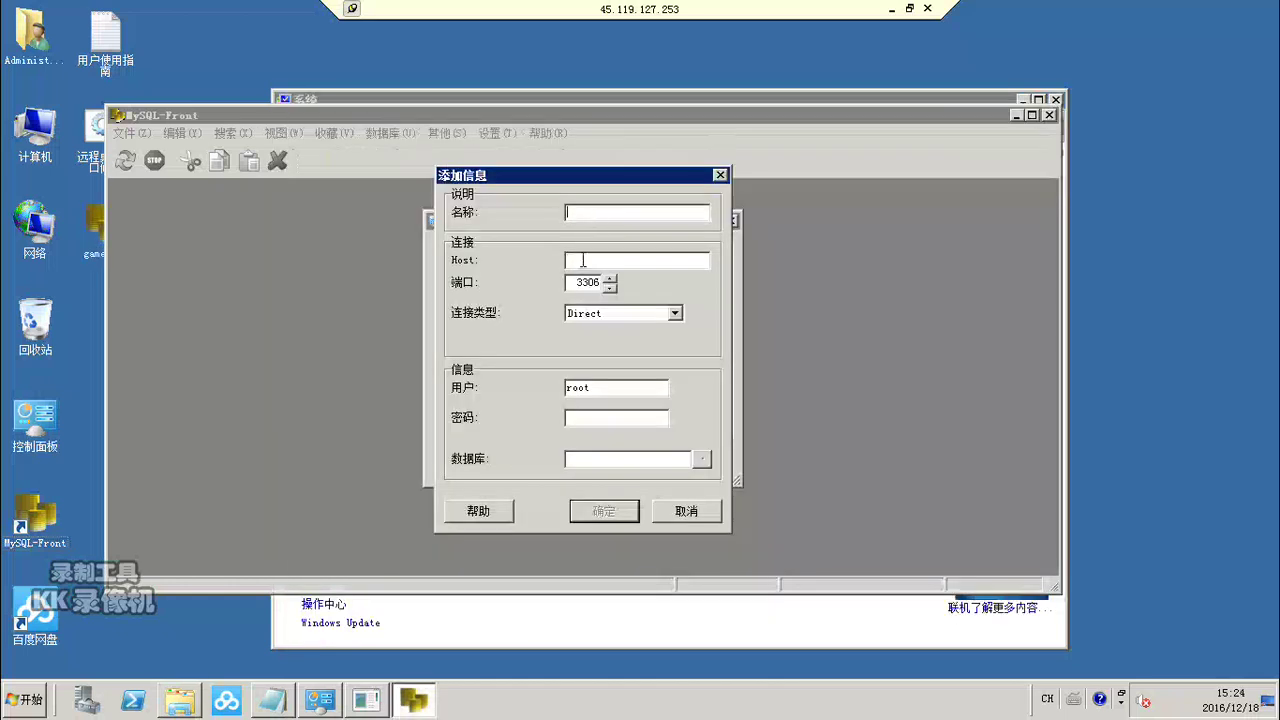
pyautogui.write('localhost')
pyautogui.click(608, 313)
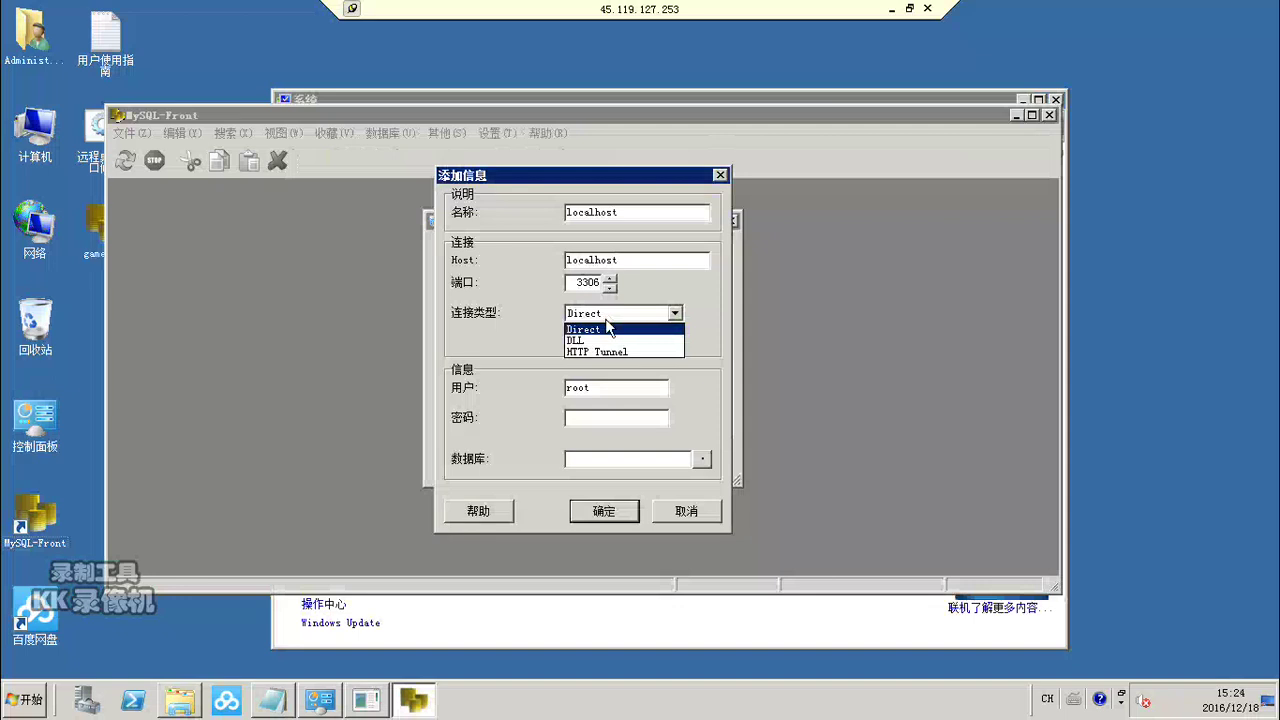
pyautogui.click(607, 328)
pyautogui.click(592, 419)
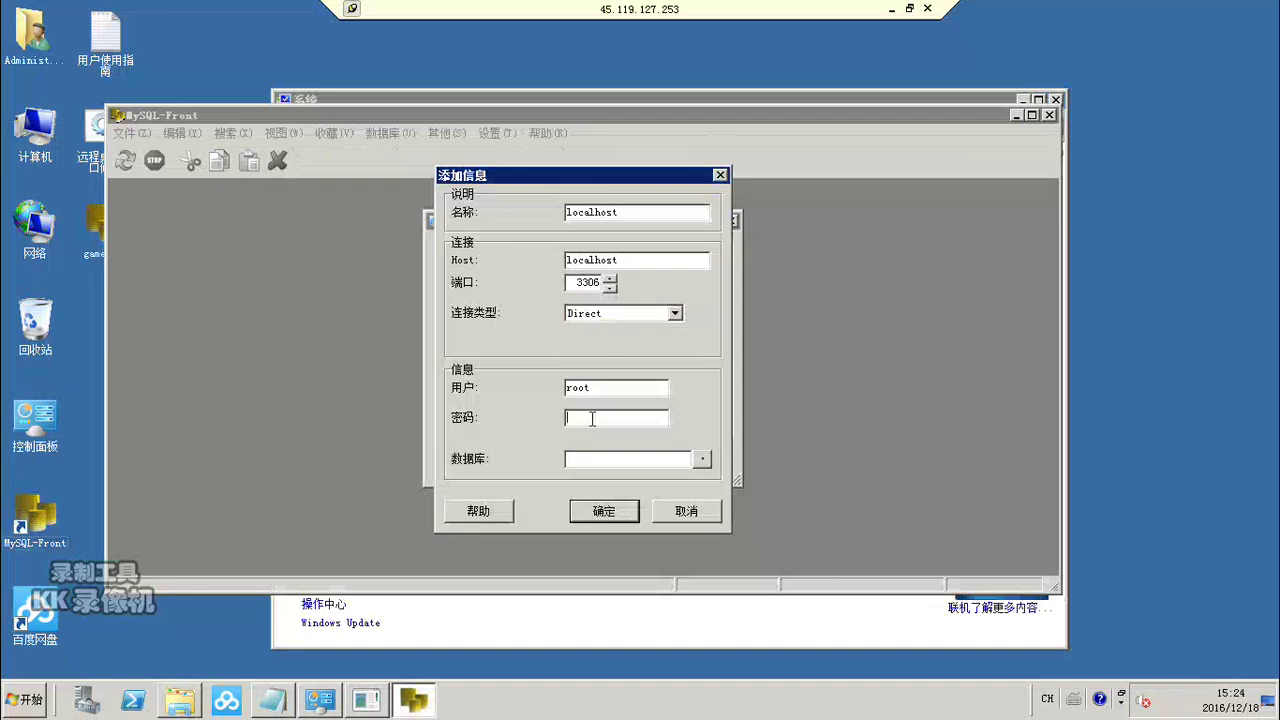
pyautogui.click(593, 515)
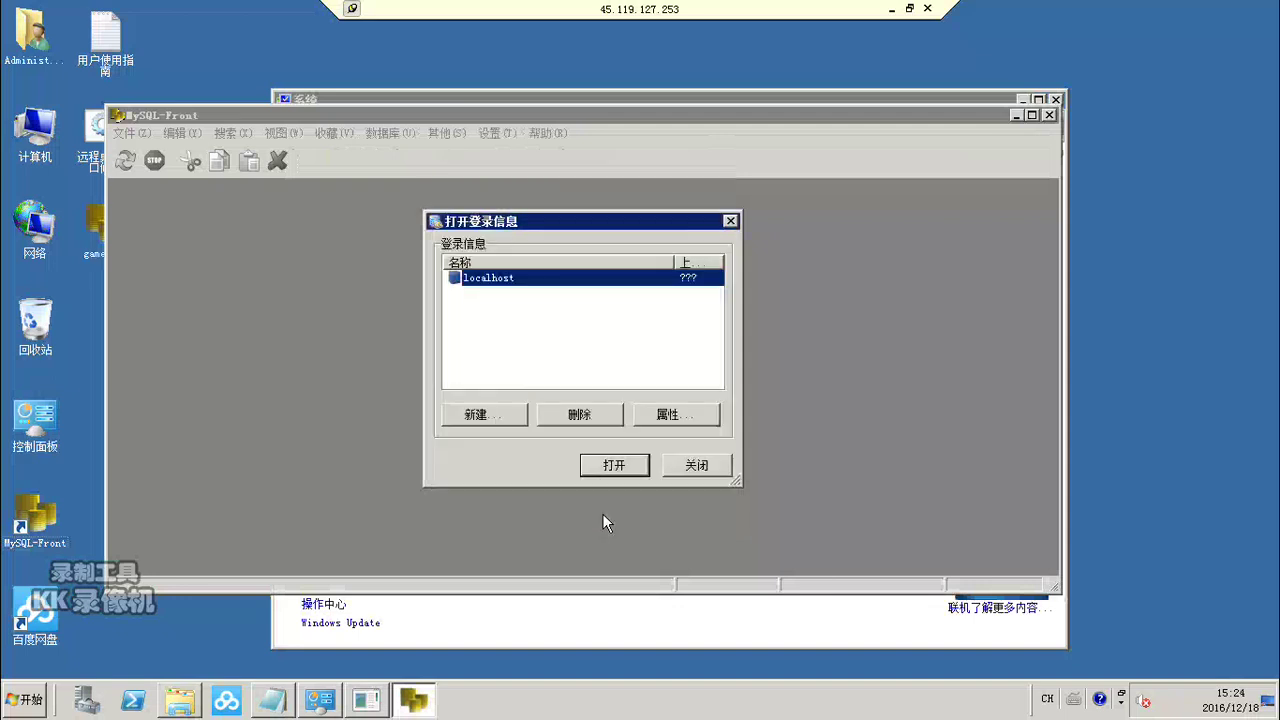
pyautogui.click(604, 471)
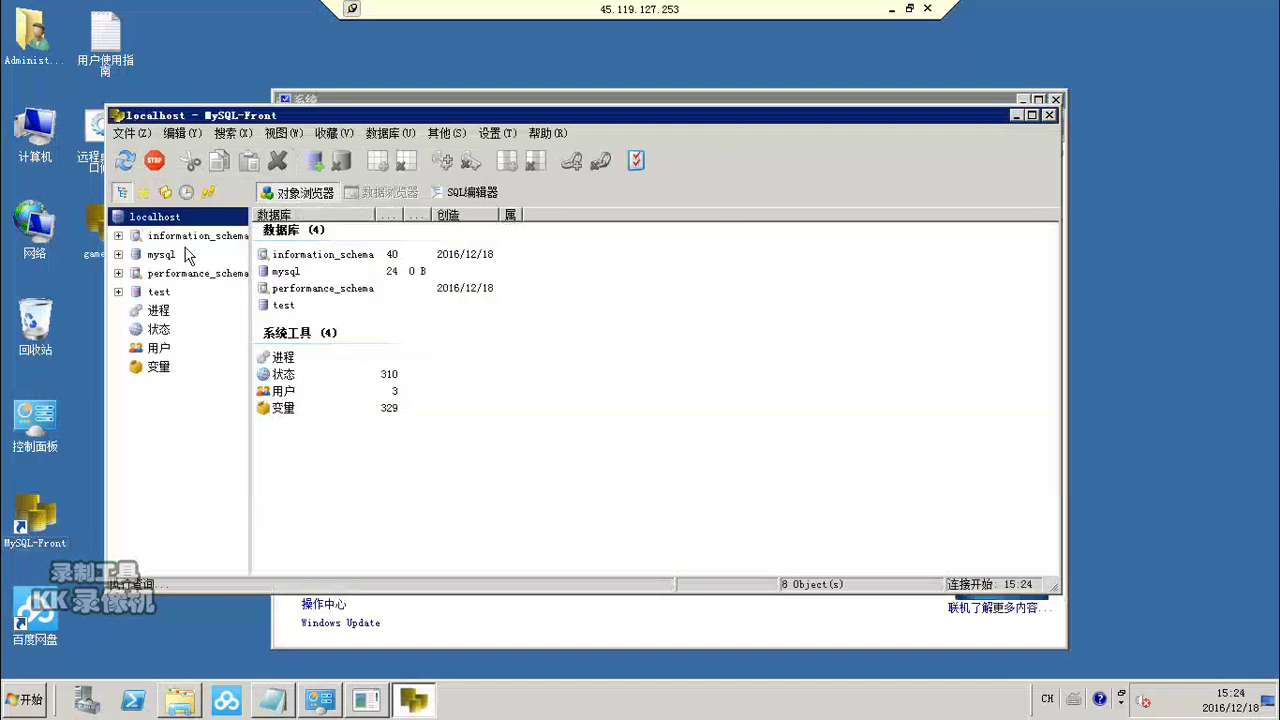
# Step: Create a database named gamechat with character set utf8 through 数据库 > 新建 > 数据库
pyautogui.click(389, 140)
pyautogui.click(394, 139)
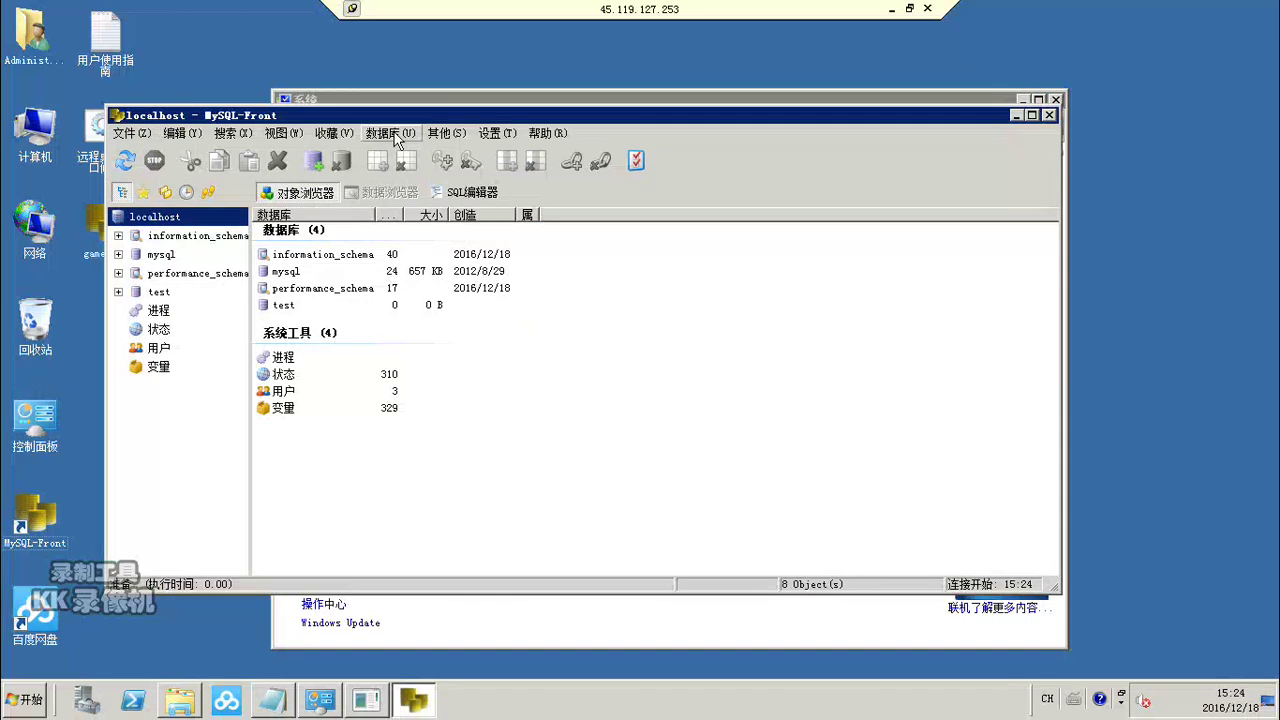
pyautogui.click(397, 141)
pyautogui.moveTo(418, 153)
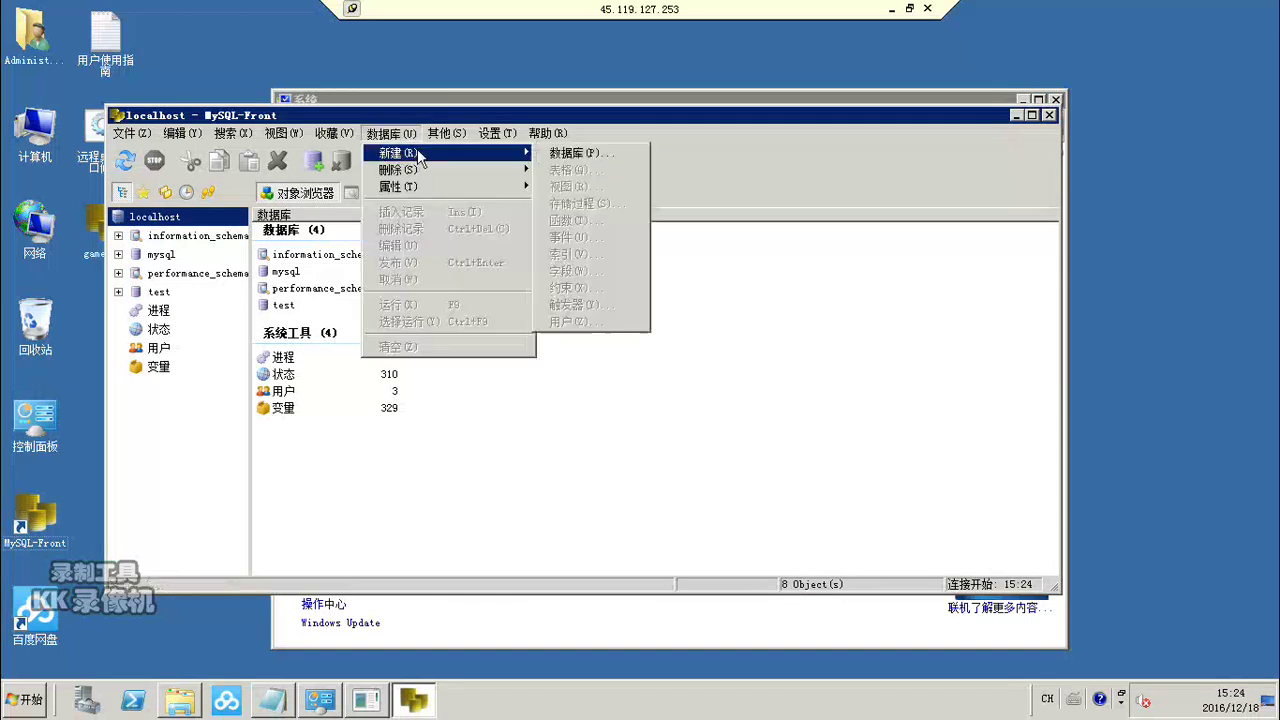
pyautogui.click(595, 154)
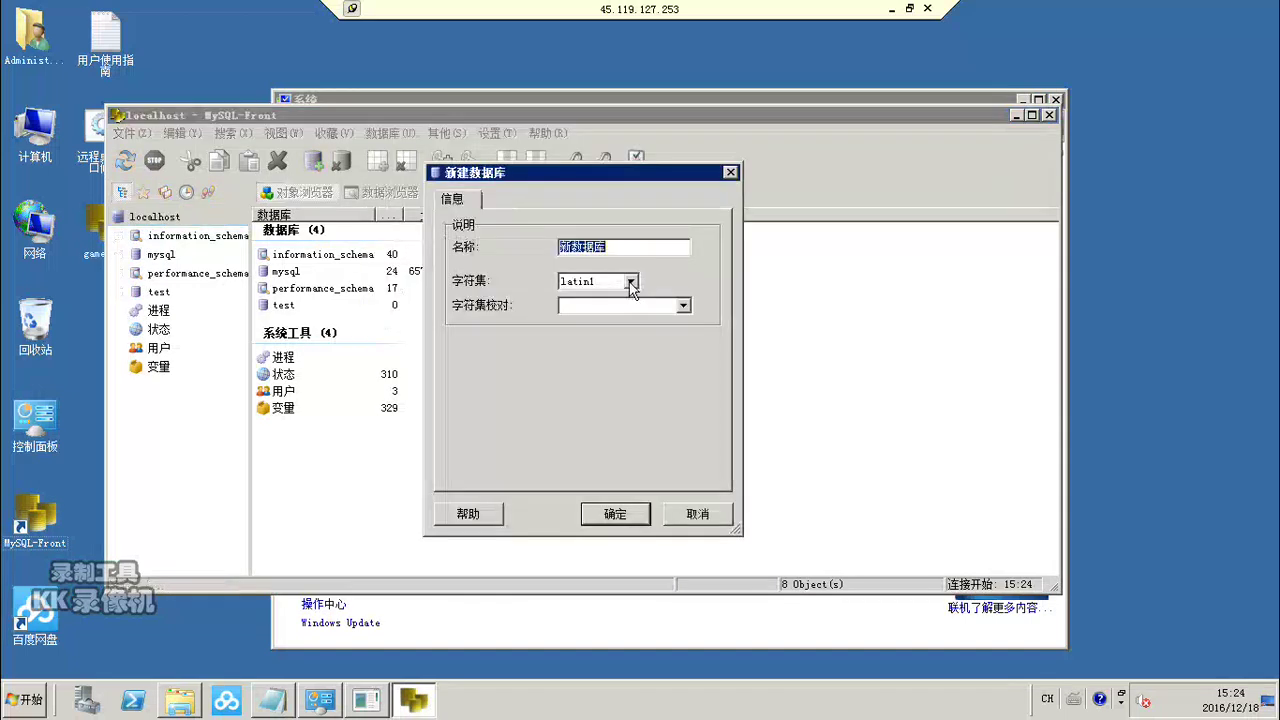
pyautogui.click(630, 283)
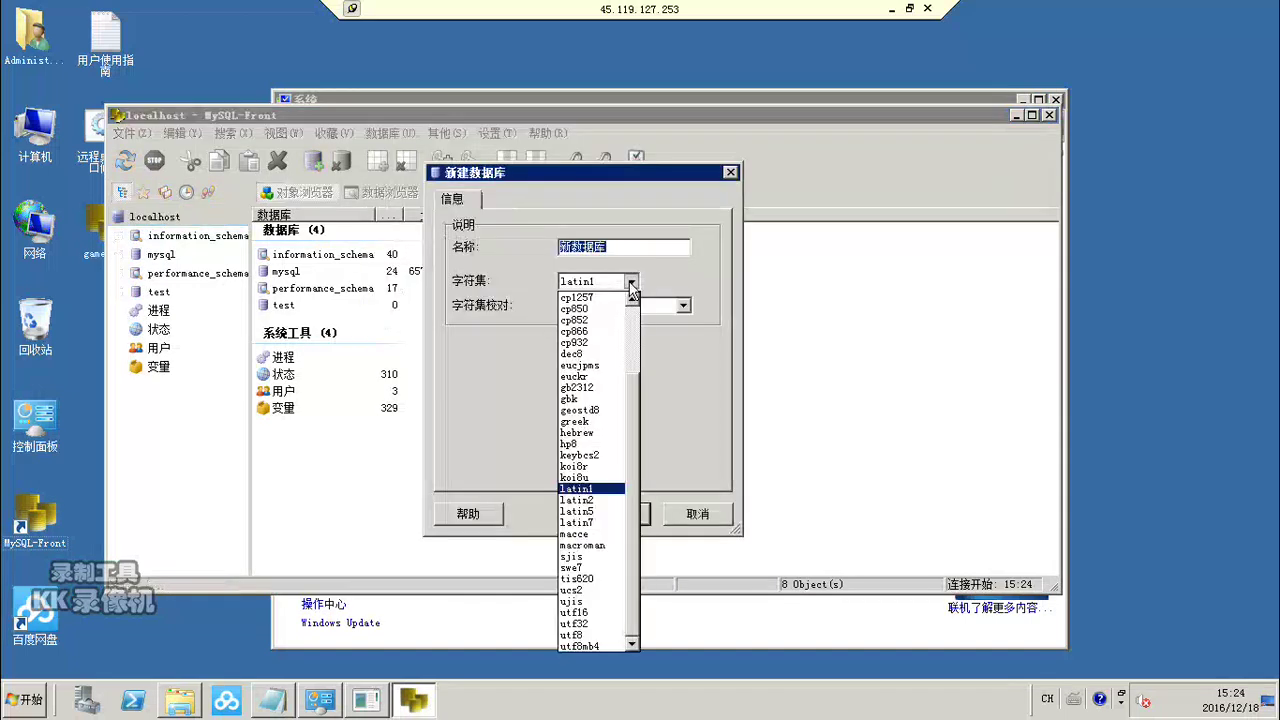
pyautogui.click(575, 635)
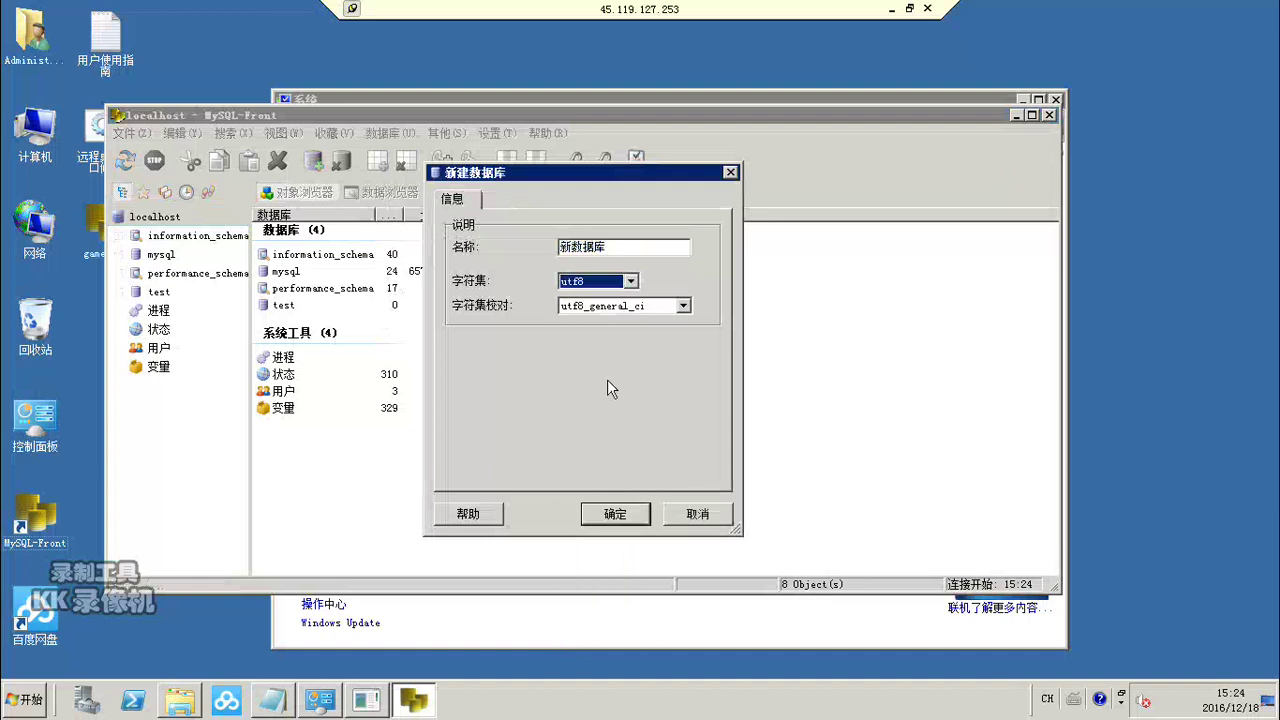
pyautogui.click(617, 250)
pyautogui.press('BackSpace')
pyautogui.press('BackSpace')
pyautogui.press('BackSpace')
pyautogui.press('BackSpace')
pyautogui.write('gamechat')
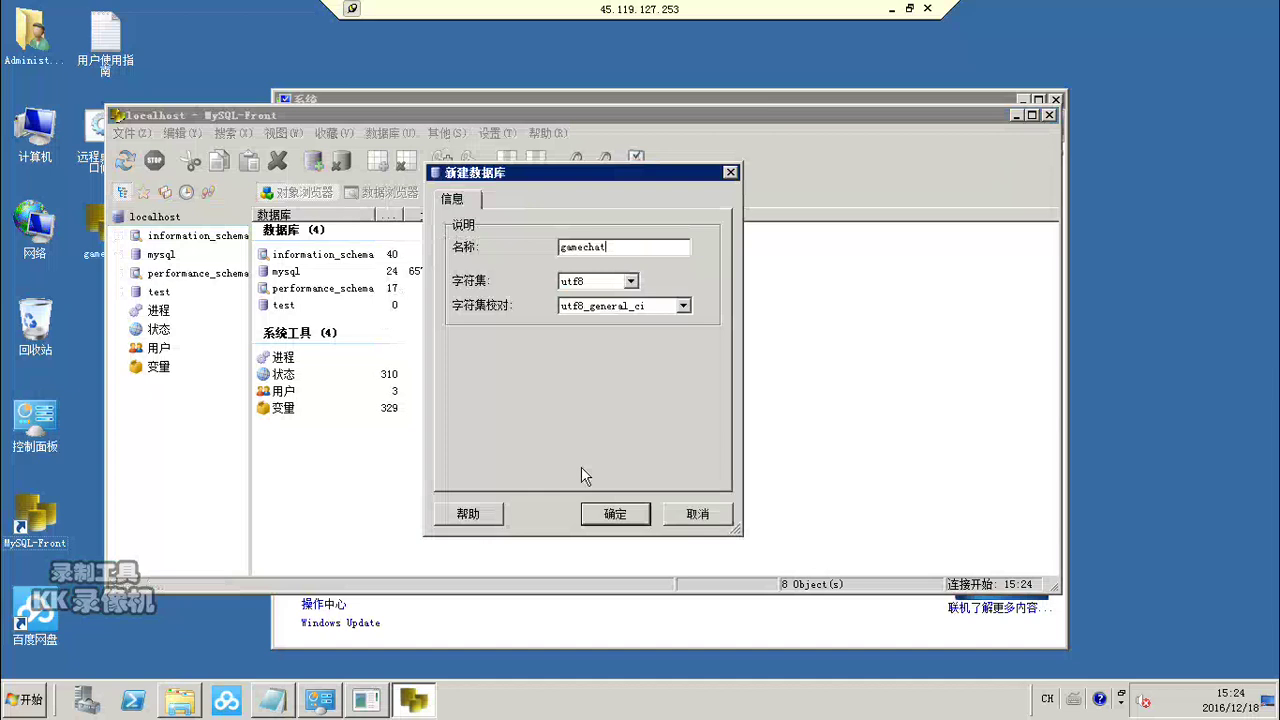
pyautogui.click(602, 515)
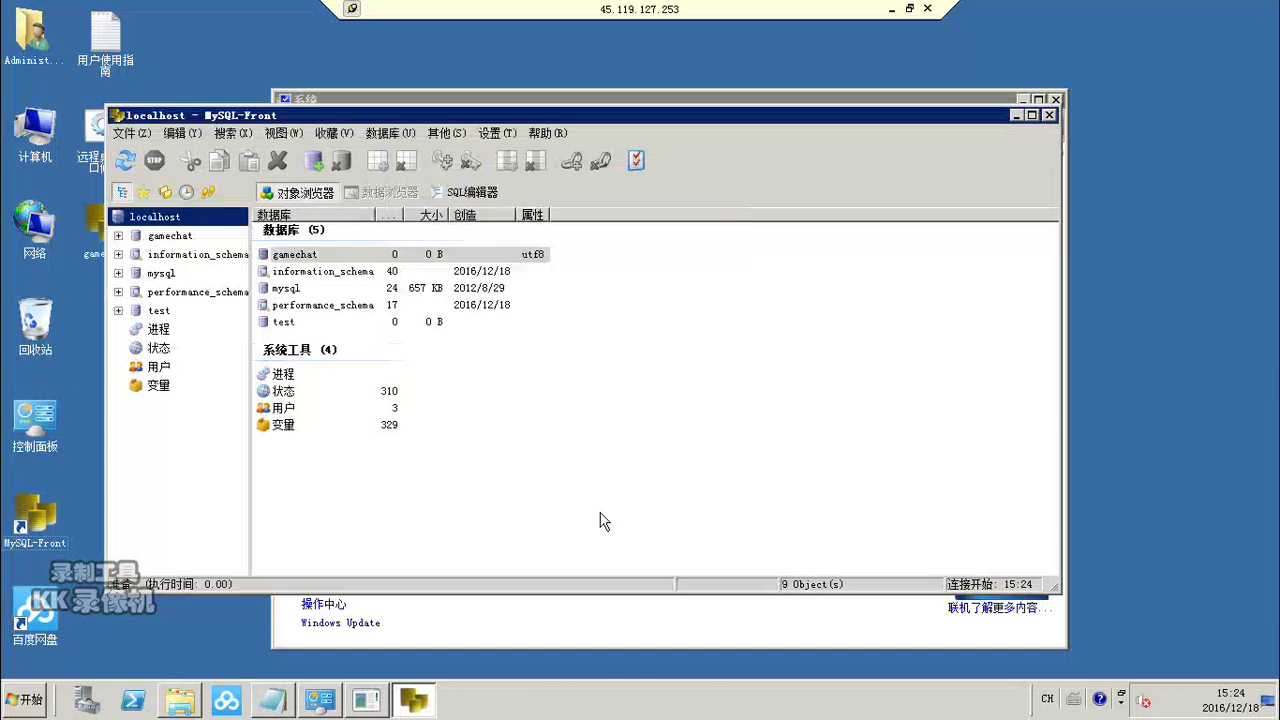
# Step: Import the desktop gamechat.sql into the gamechat database through 输入 > SQL文件, using the UTF-8 character set
pyautogui.click(160, 238)
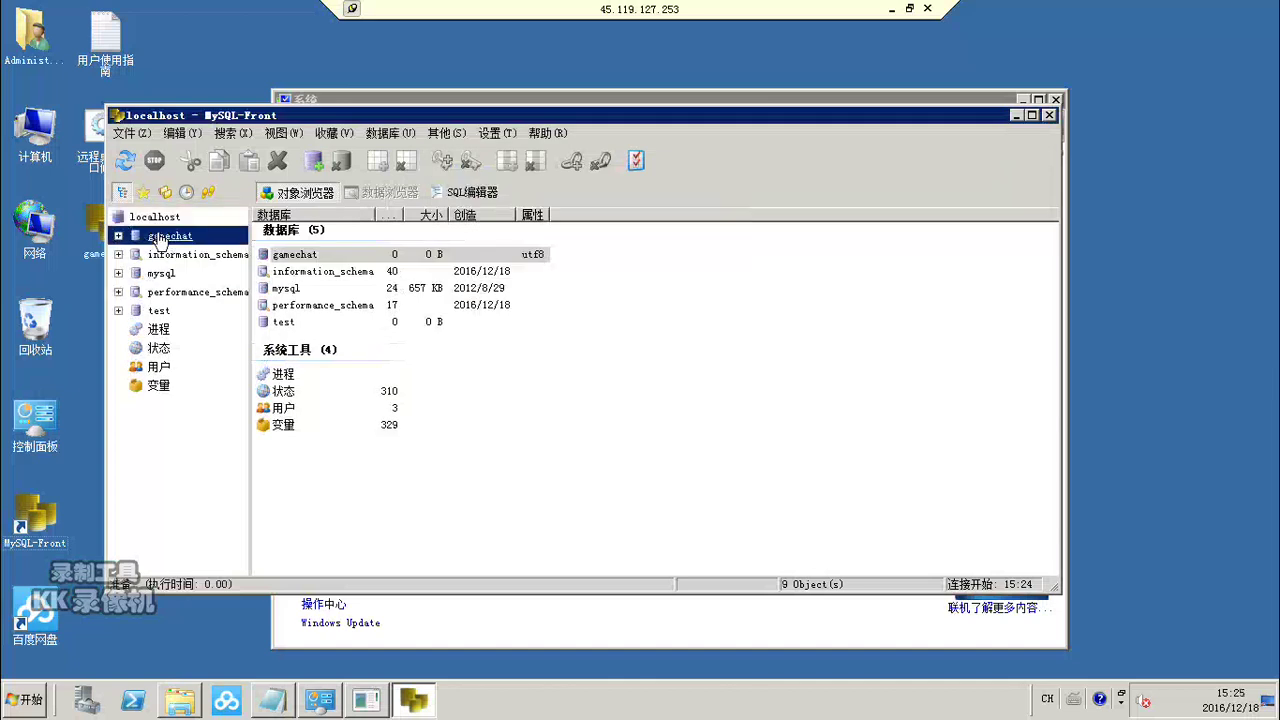
pyautogui.rightClick(159, 237)
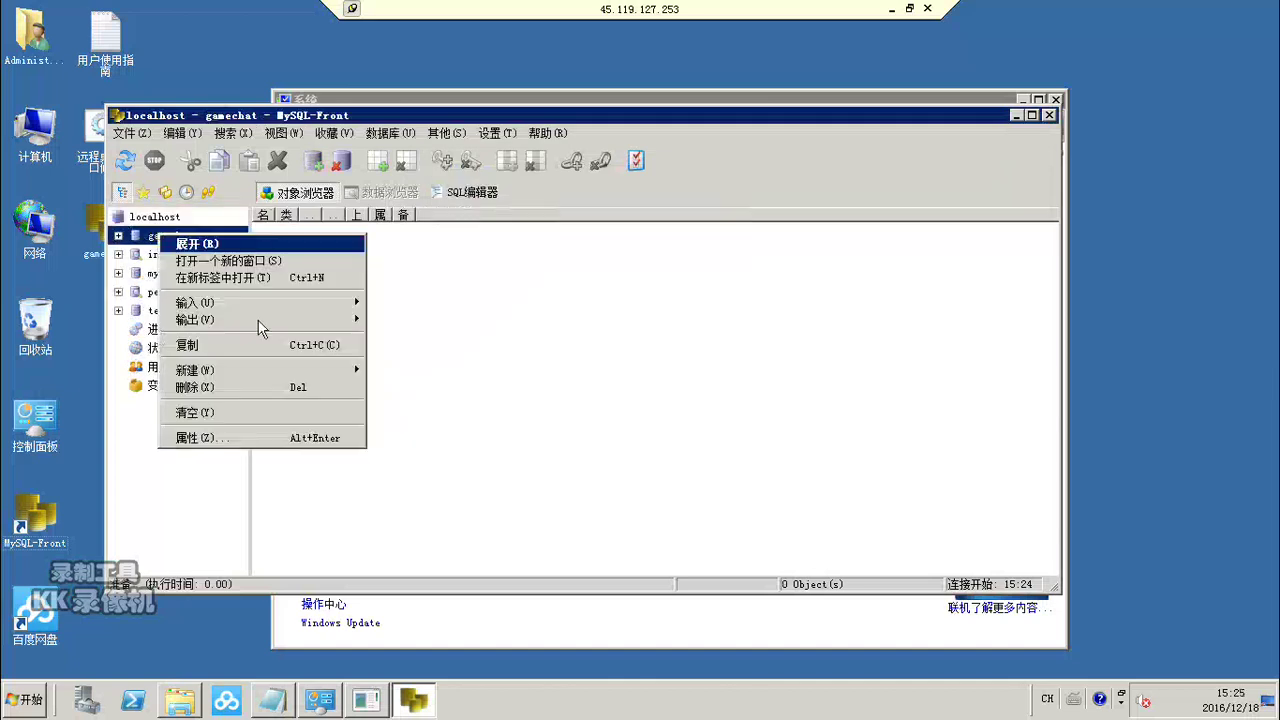
pyautogui.moveTo(271, 303)
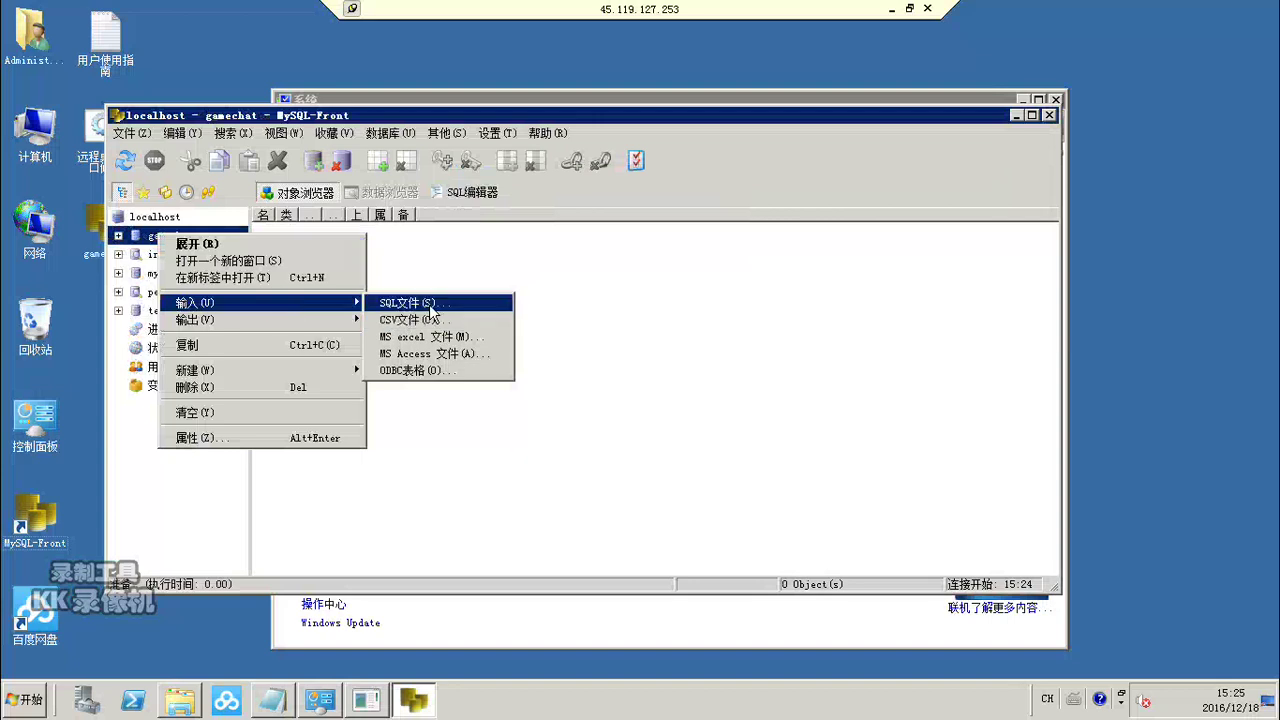
pyautogui.click(425, 303)
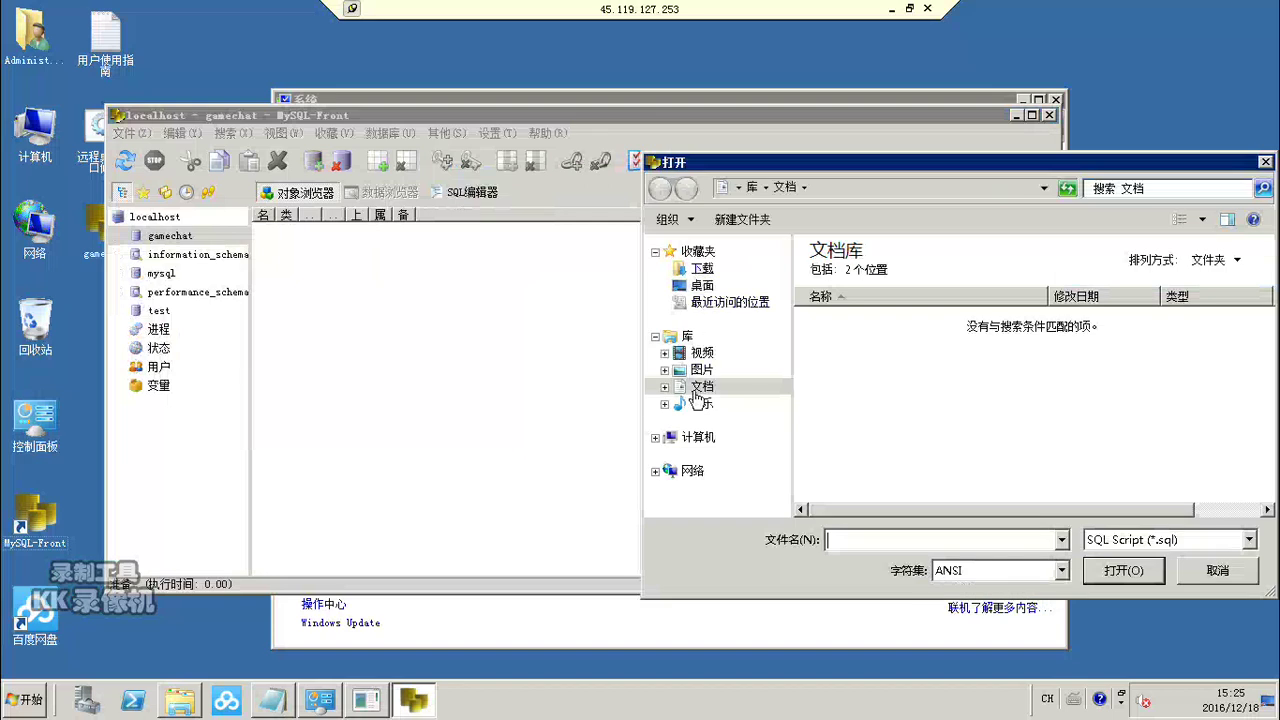
pyautogui.click(704, 291)
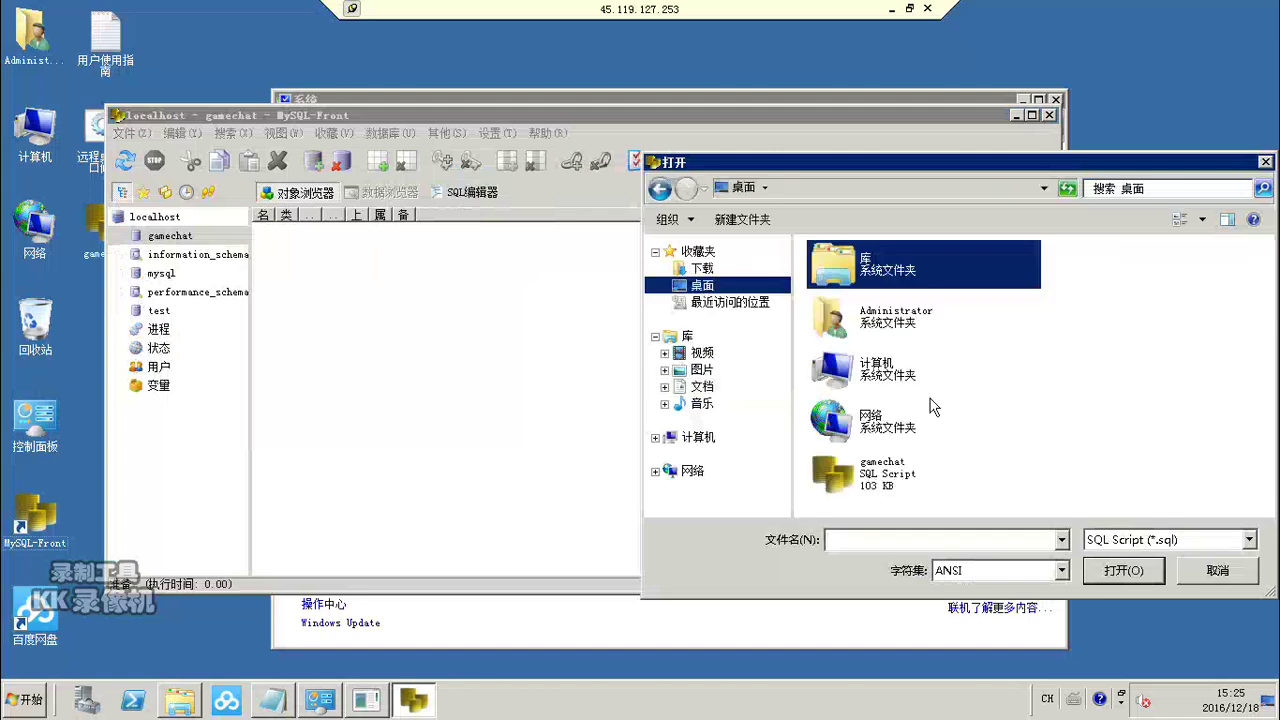
pyautogui.click(882, 488)
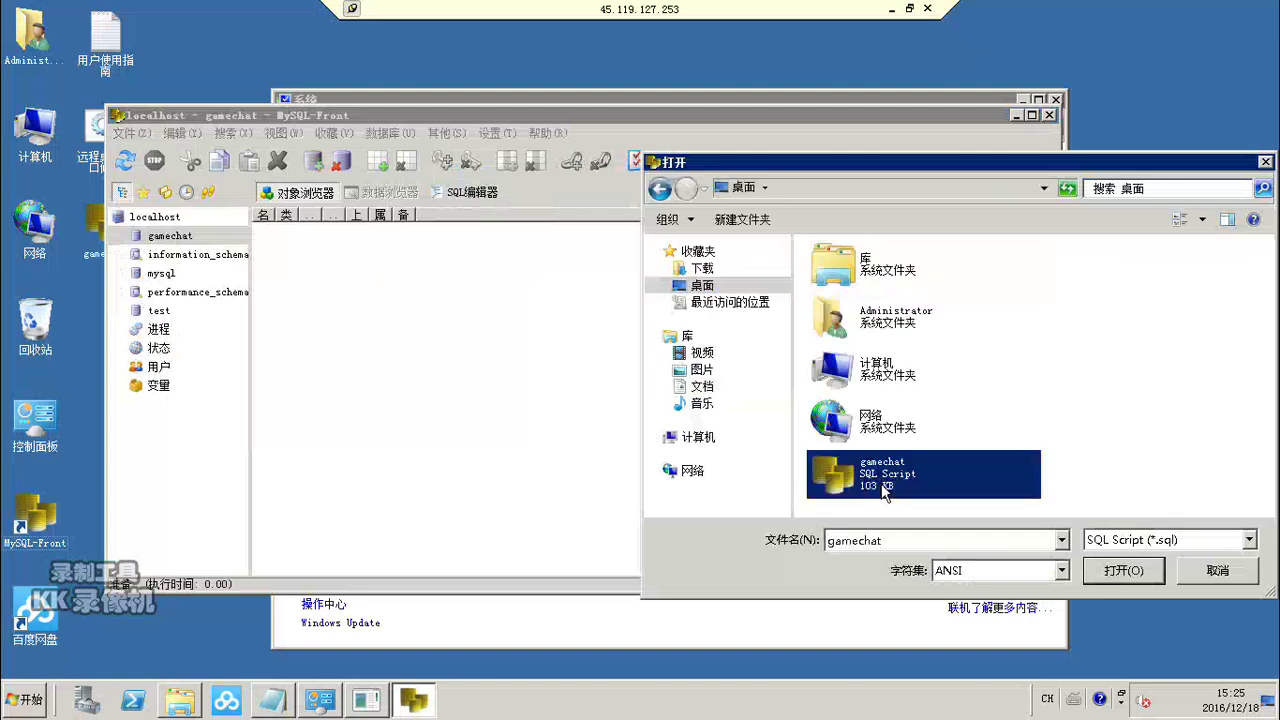
pyautogui.click(1062, 570)
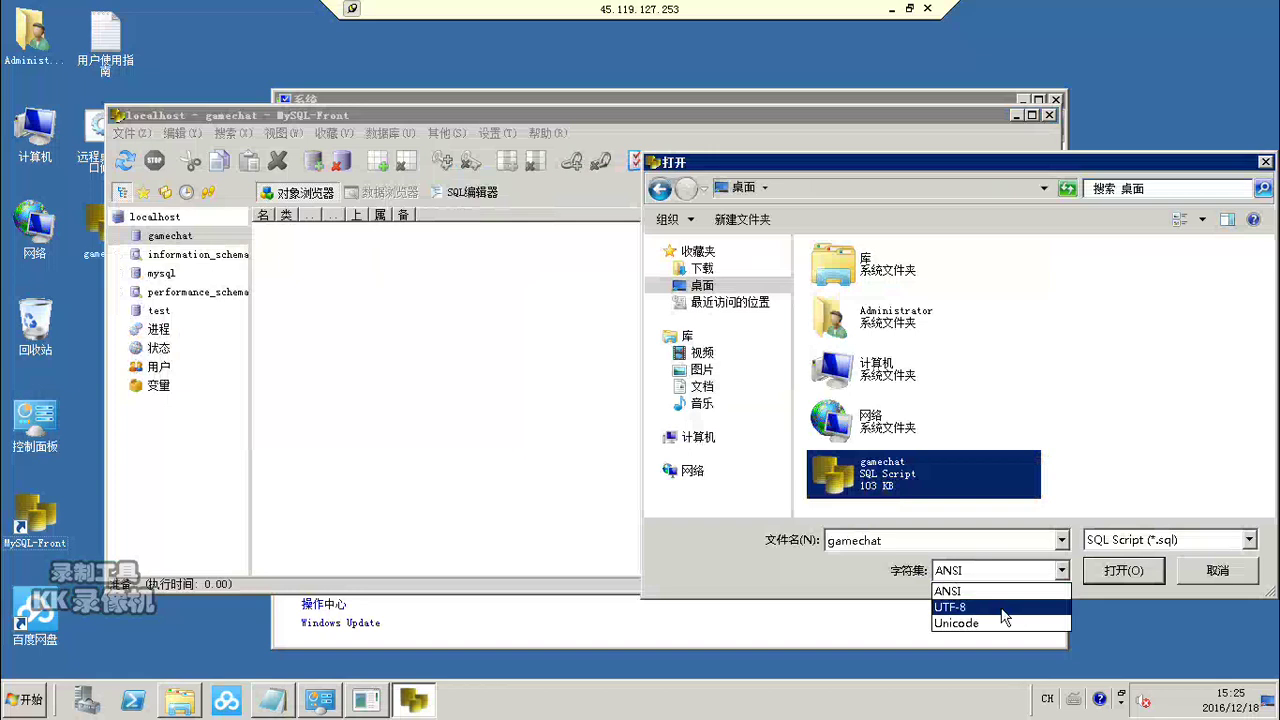
pyautogui.click(1006, 606)
pyautogui.click(1115, 568)
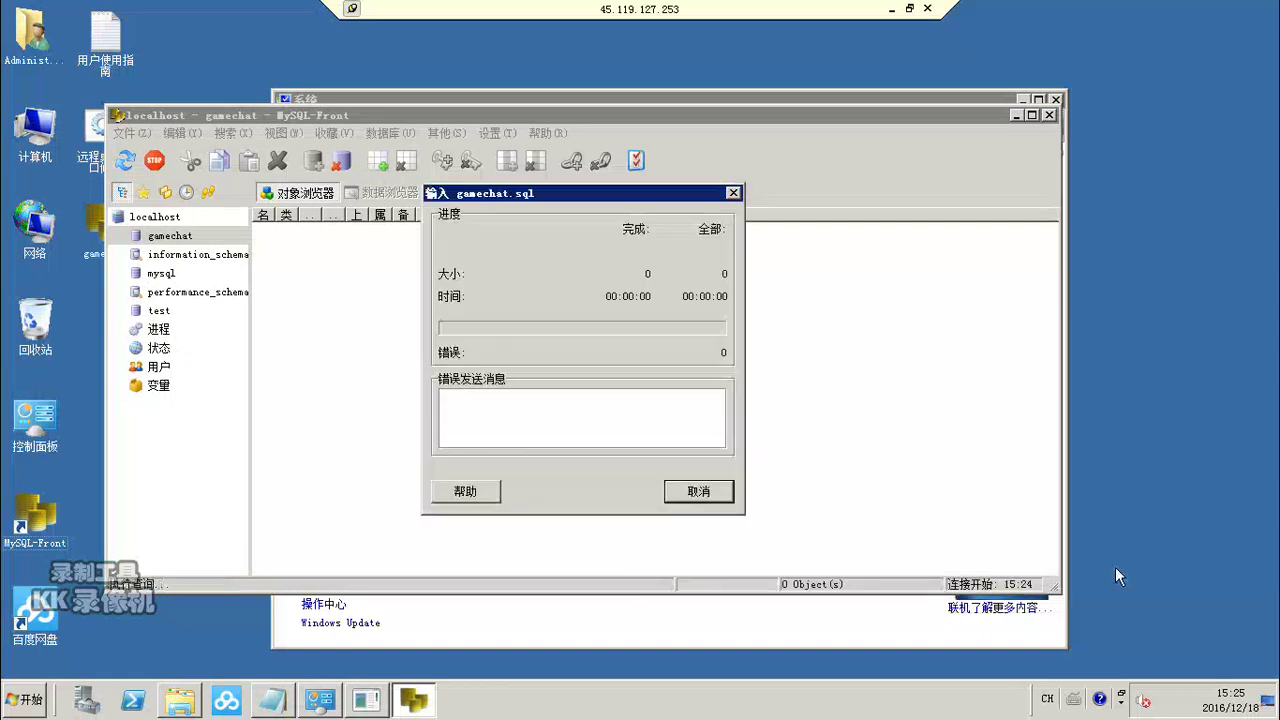
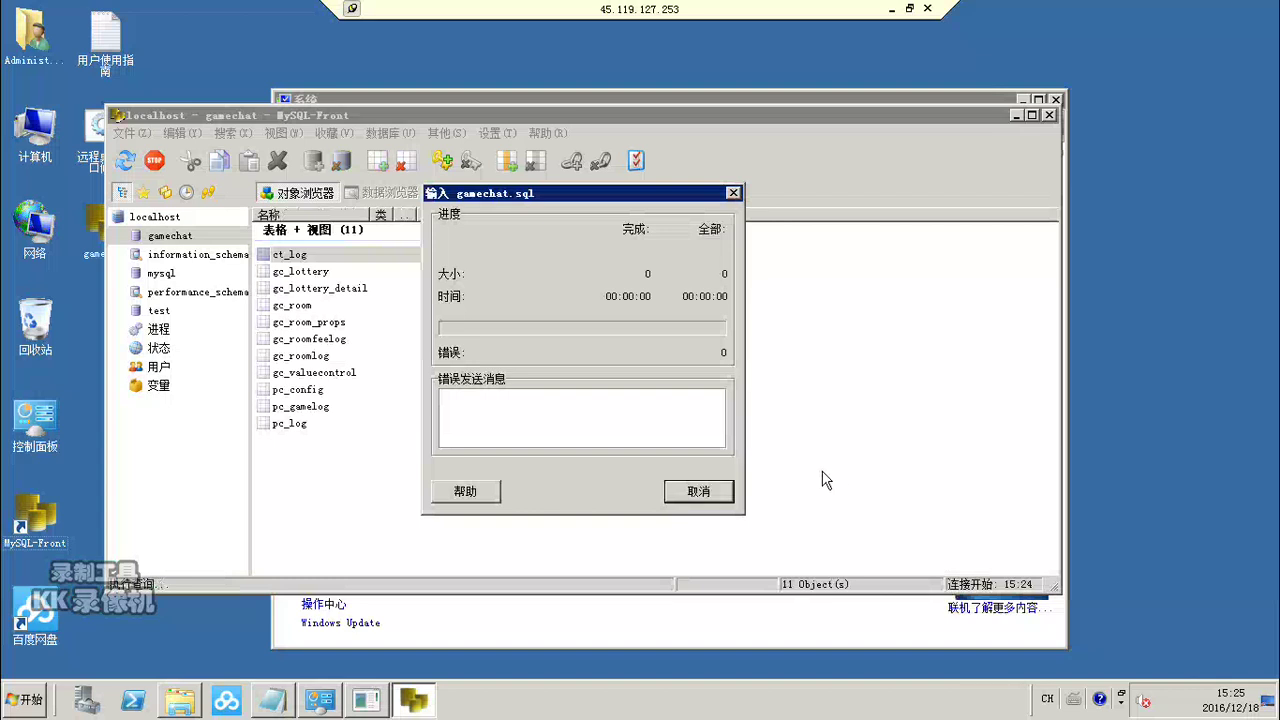
# Step: Once the gamechat.sql import finishes with 27 tables, close its progress window
pyautogui.moveTo(588, 195); pyautogui.dragTo(710, 184)
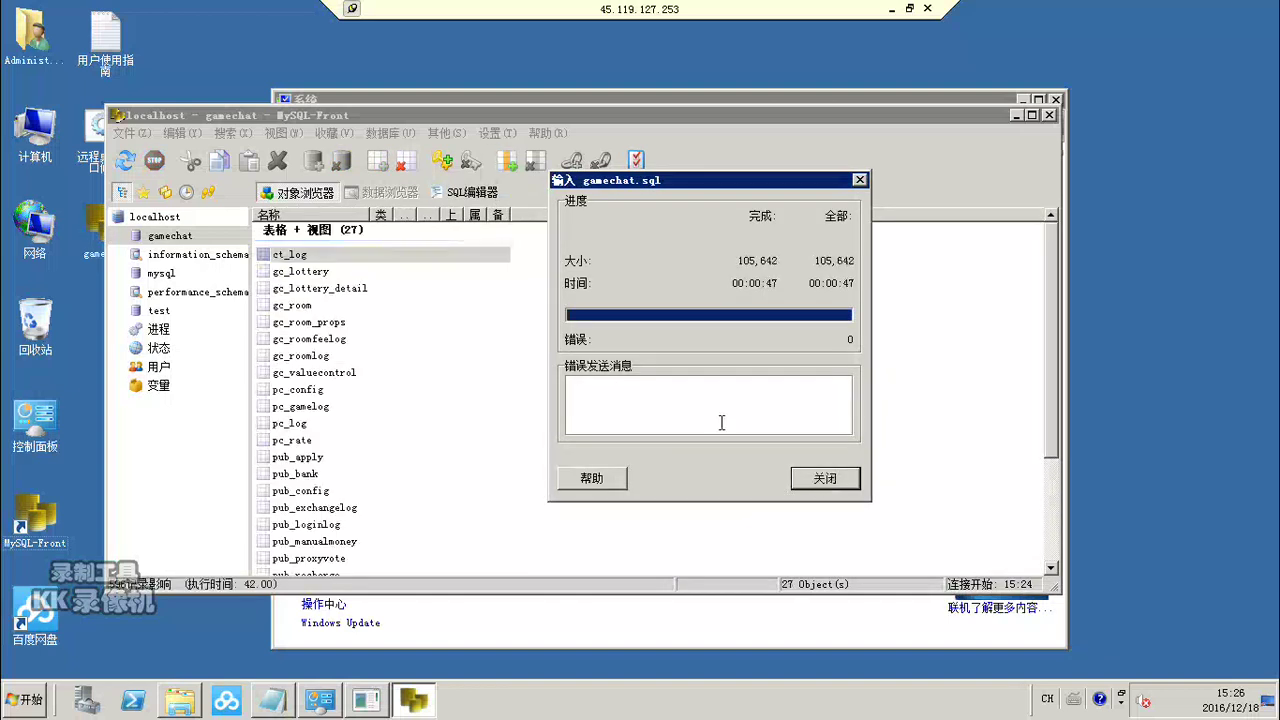
pyautogui.click(825, 482)
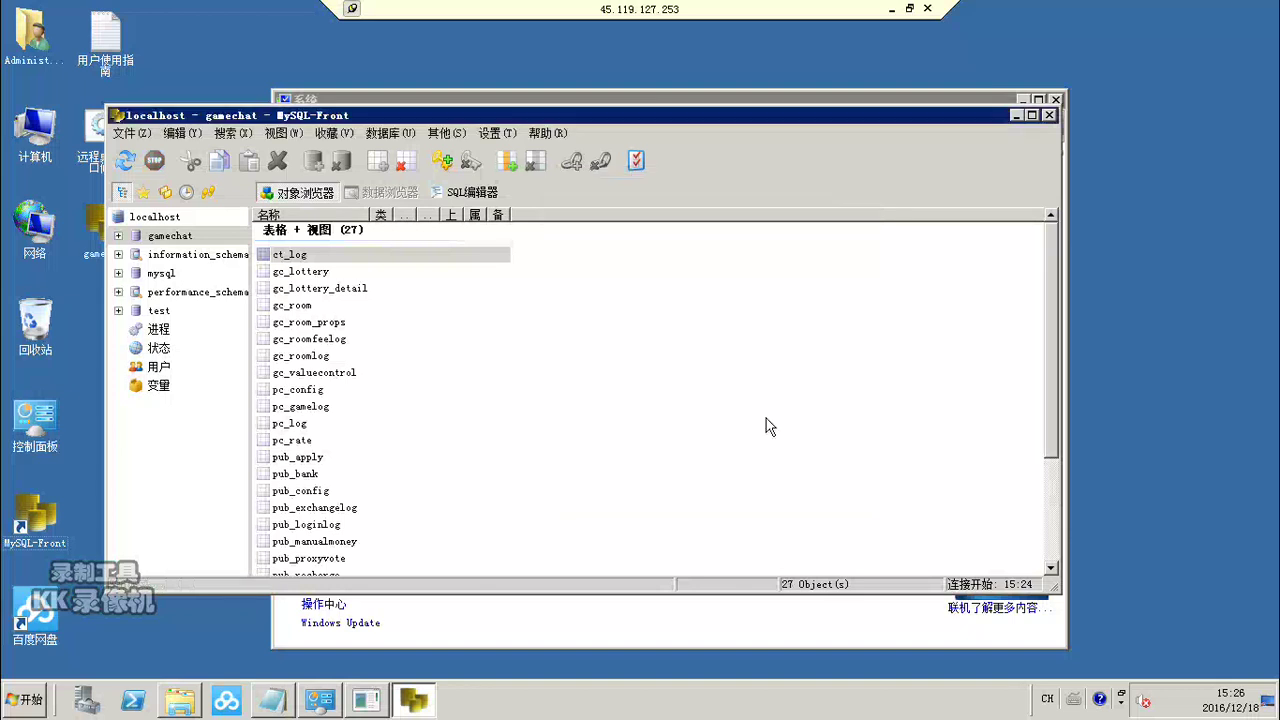
# Step: Close MySQL-Front and the System window, then restart Tomcat from D:\tomcat-8\bin startup
pyautogui.click(1048, 115)
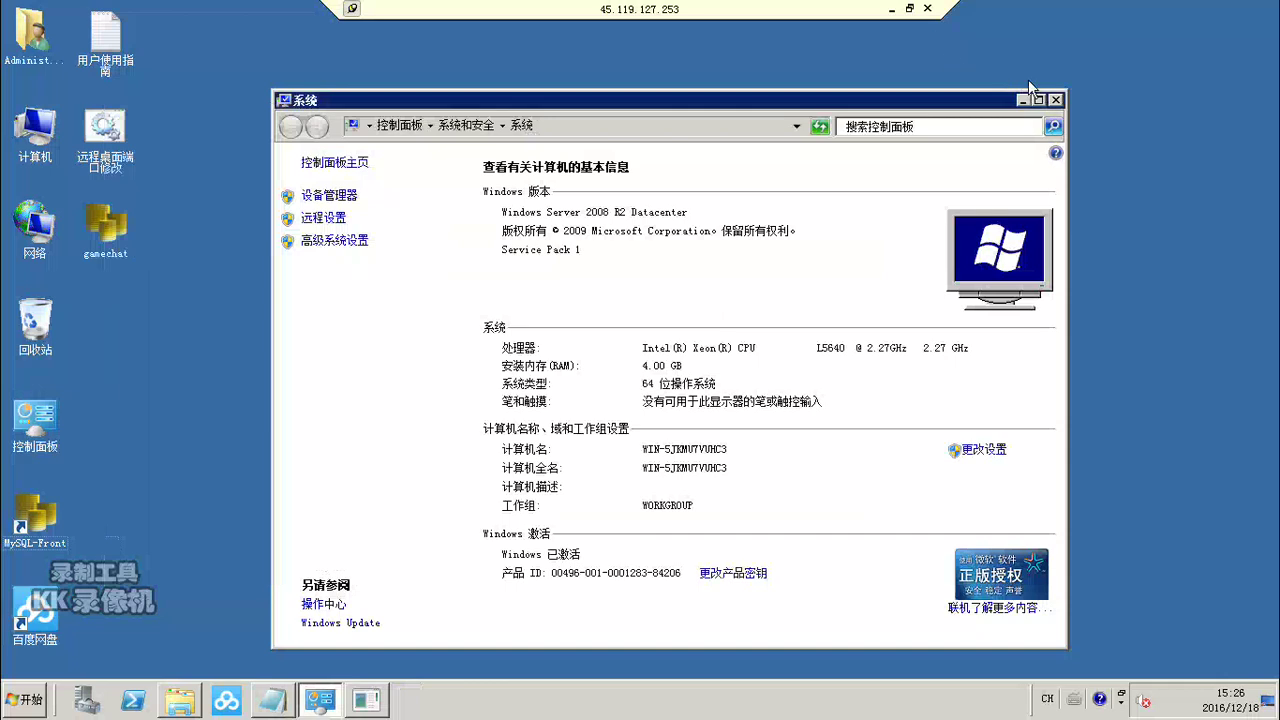
pyautogui.click(1057, 100)
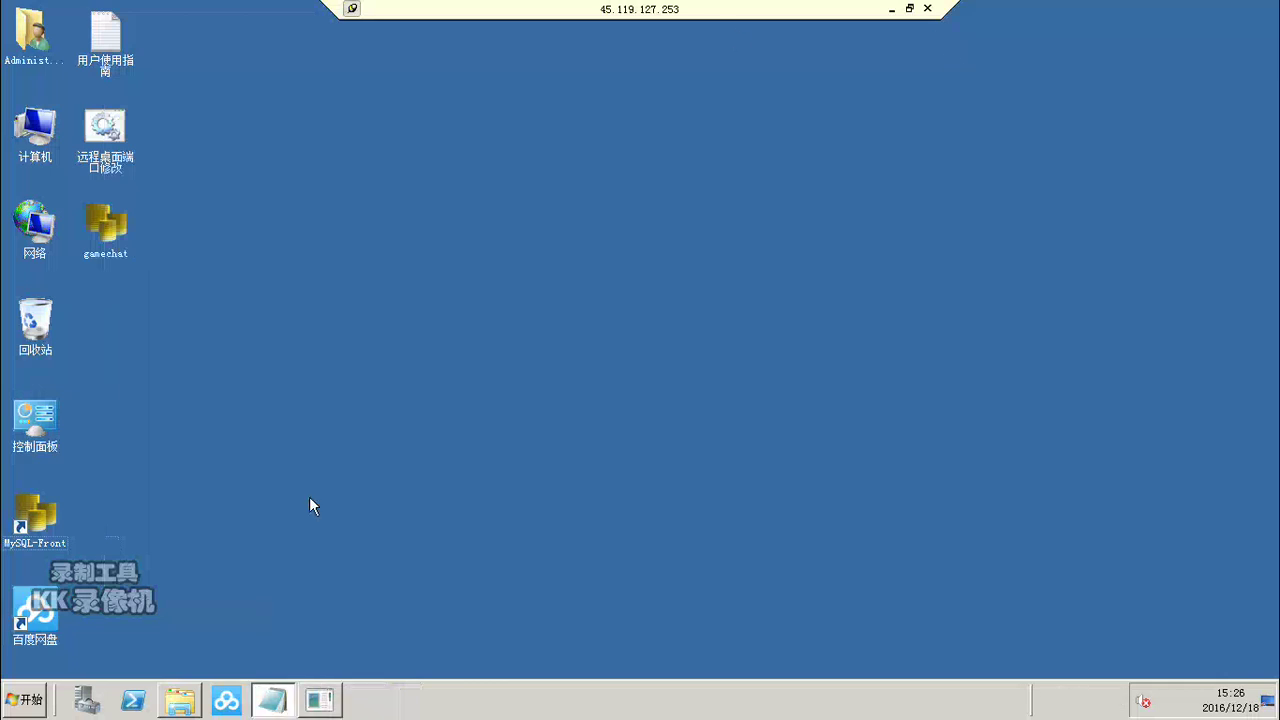
pyautogui.click(320, 700)
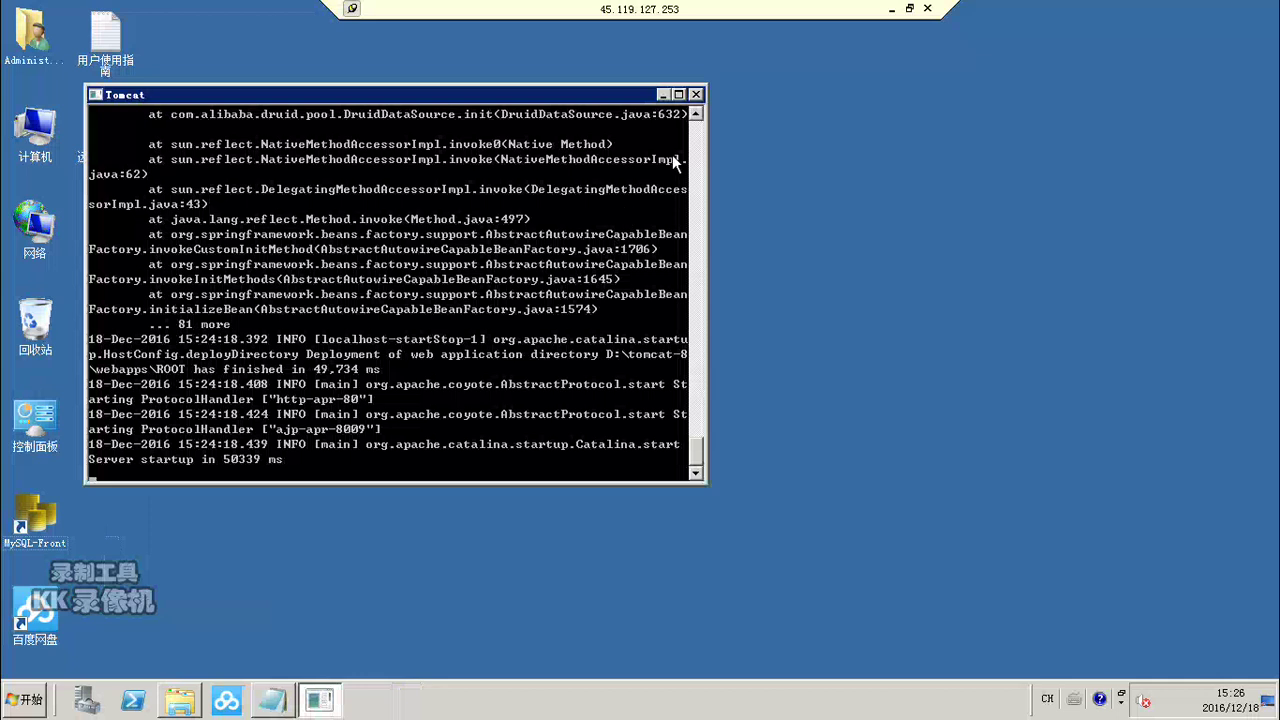
pyautogui.click(696, 94)
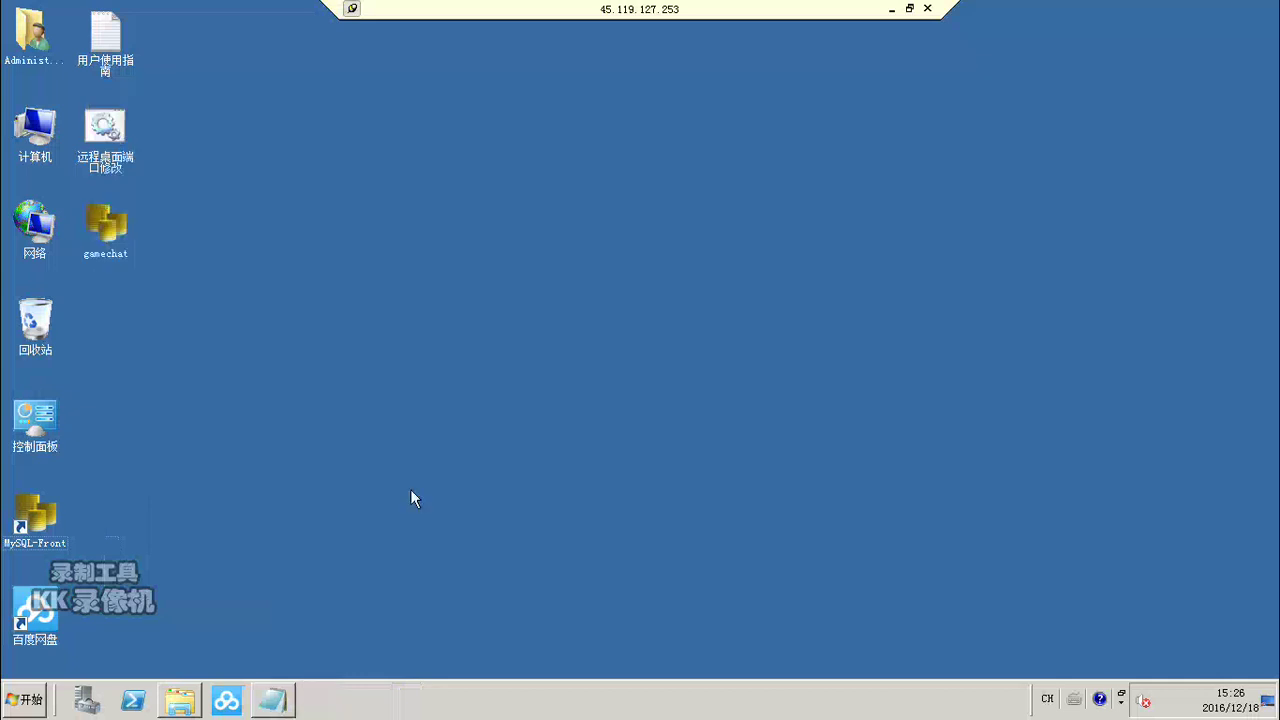
pyautogui.click(182, 705)
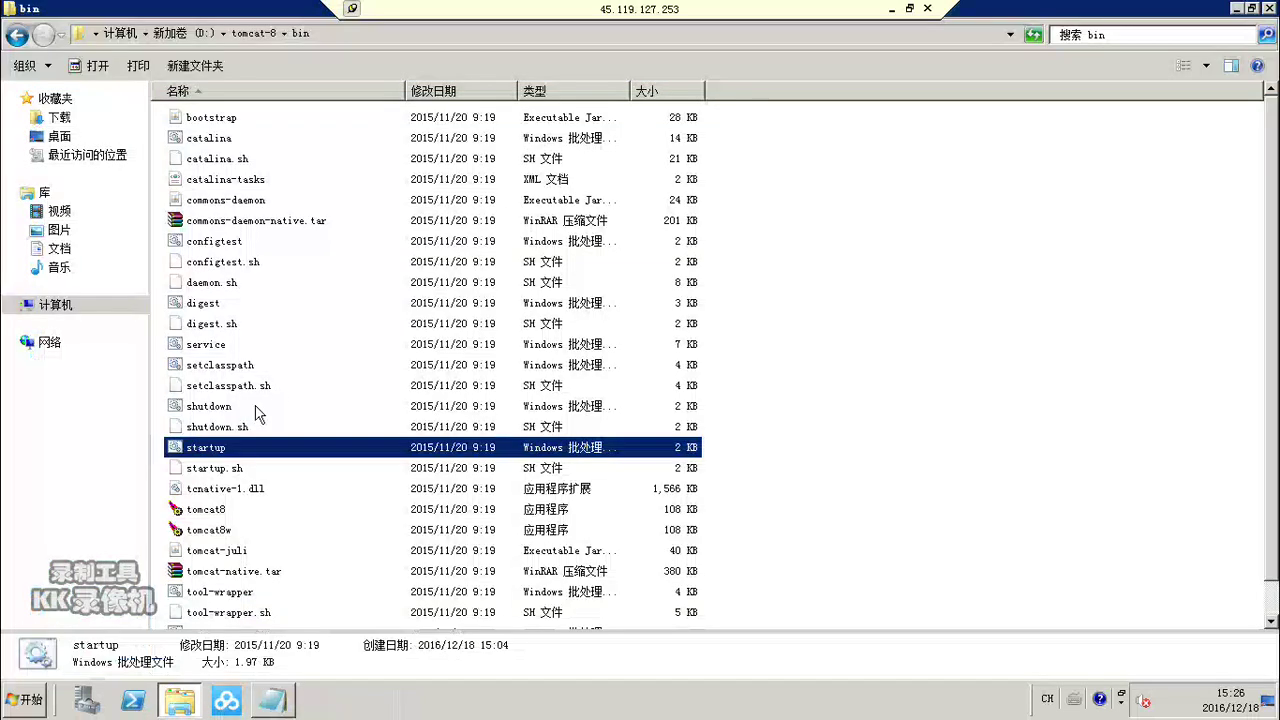
pyautogui.doubleClick(236, 448)
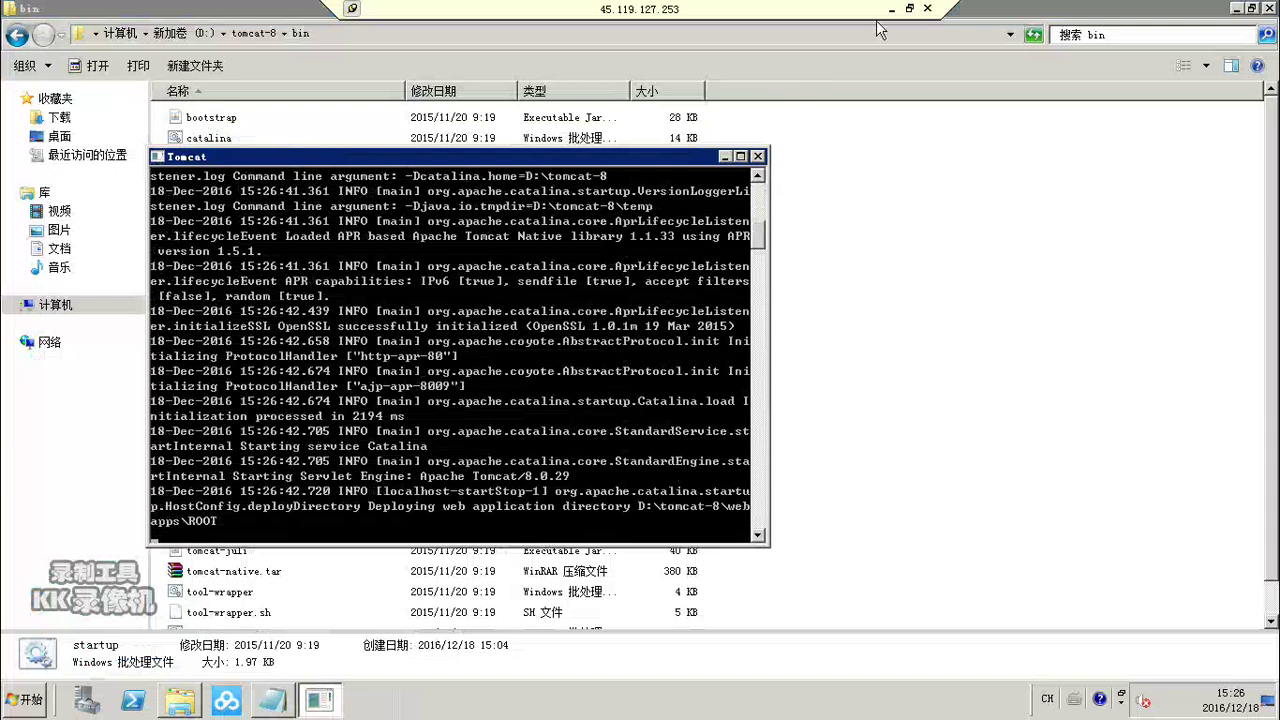
pyautogui.click(1226, 8)
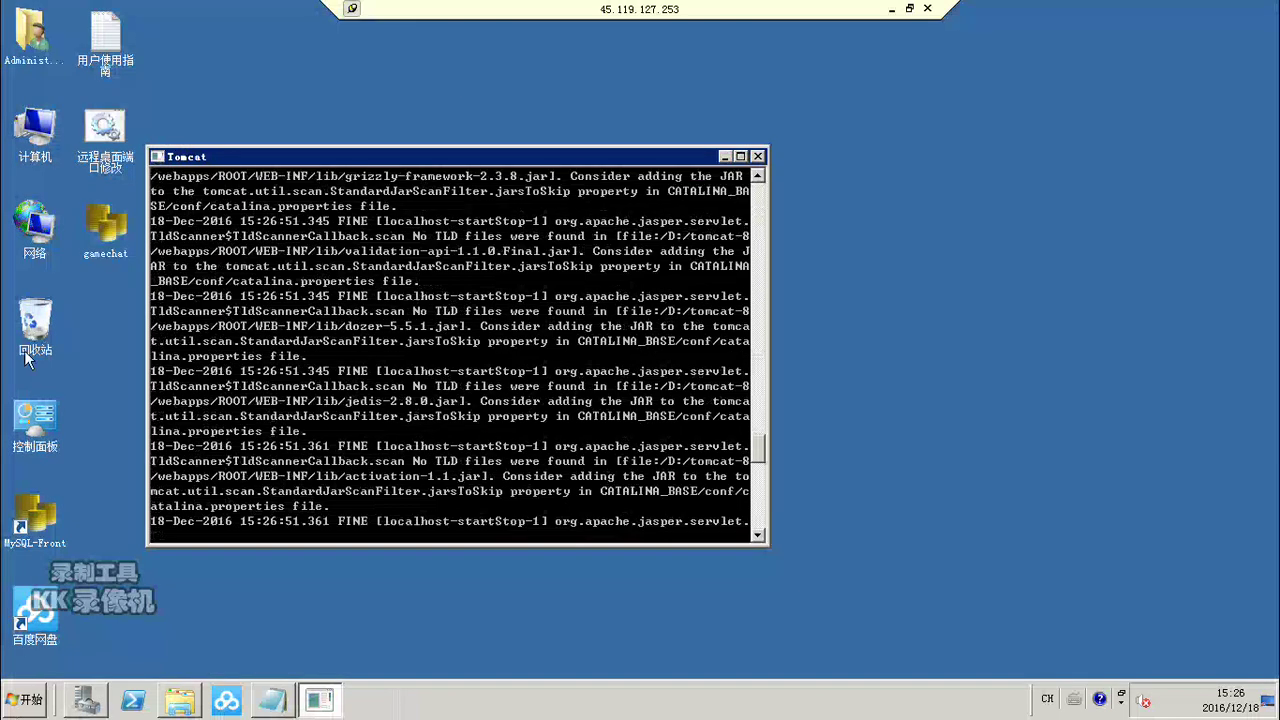
pyautogui.click(27, 700)
pyautogui.click(27, 700)
pyautogui.click(27, 700)
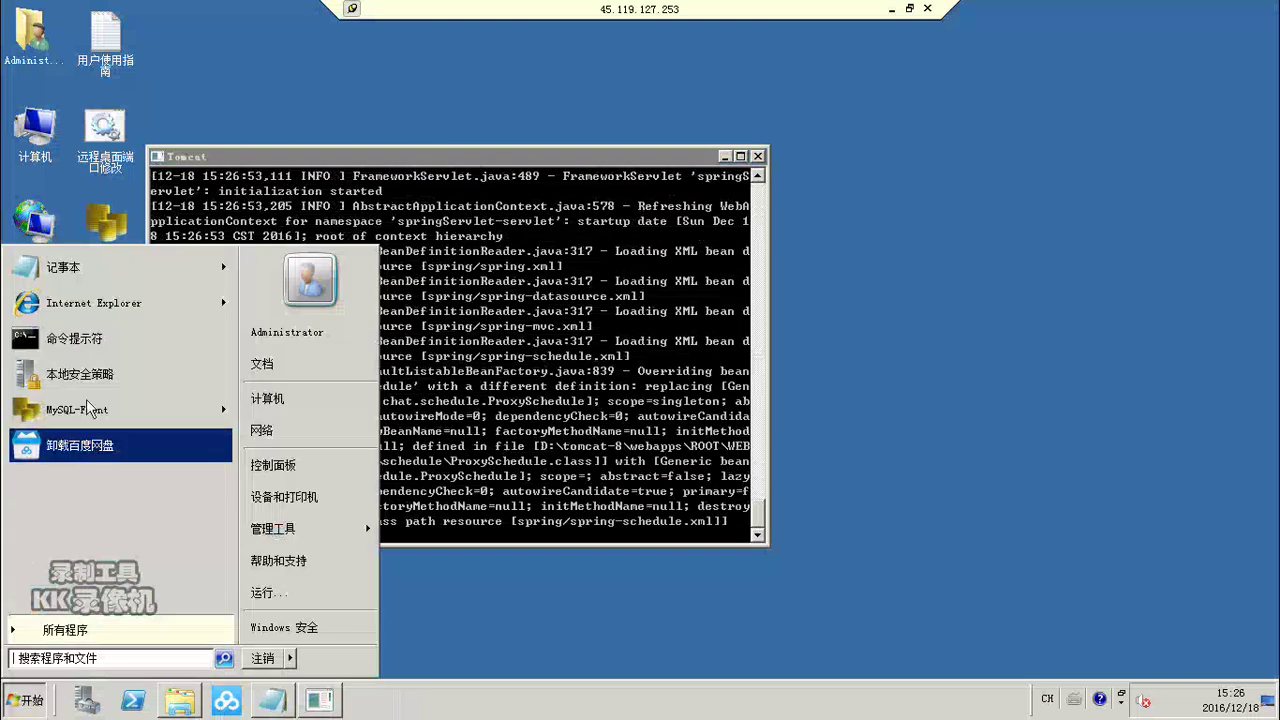
pyautogui.click(20, 700)
pyautogui.click(20, 700)
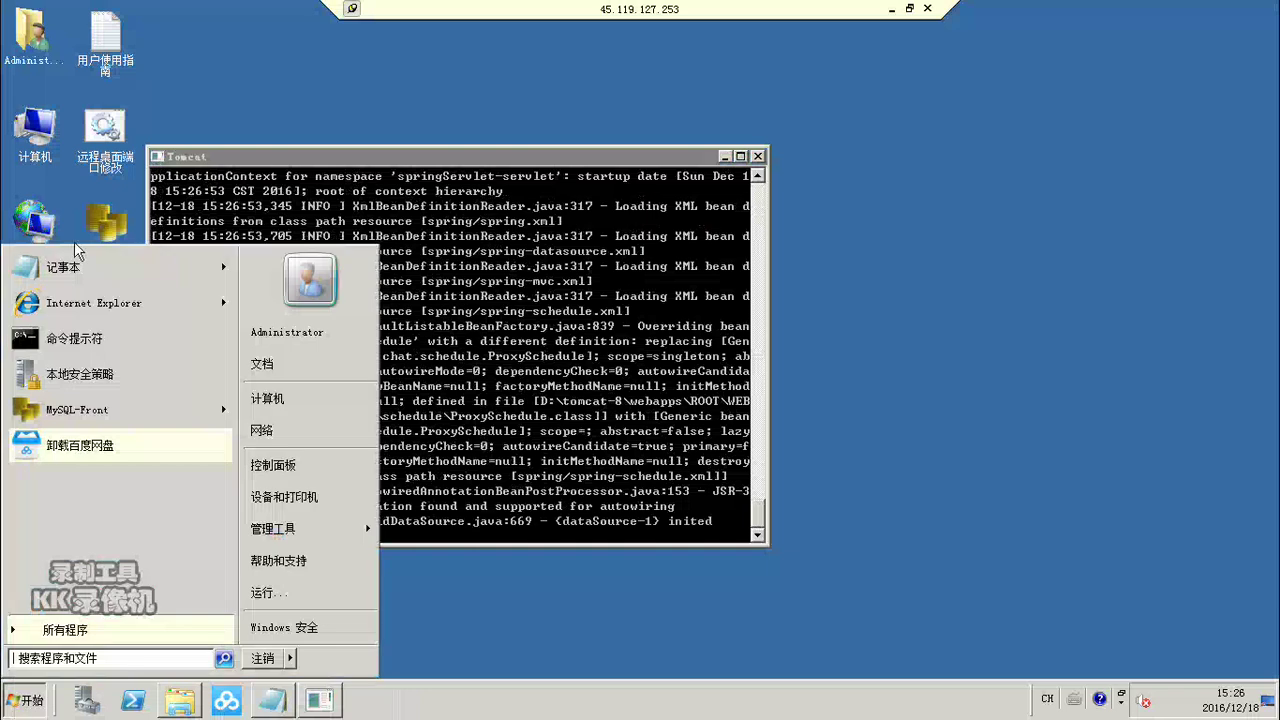
pyautogui.click(80, 305)
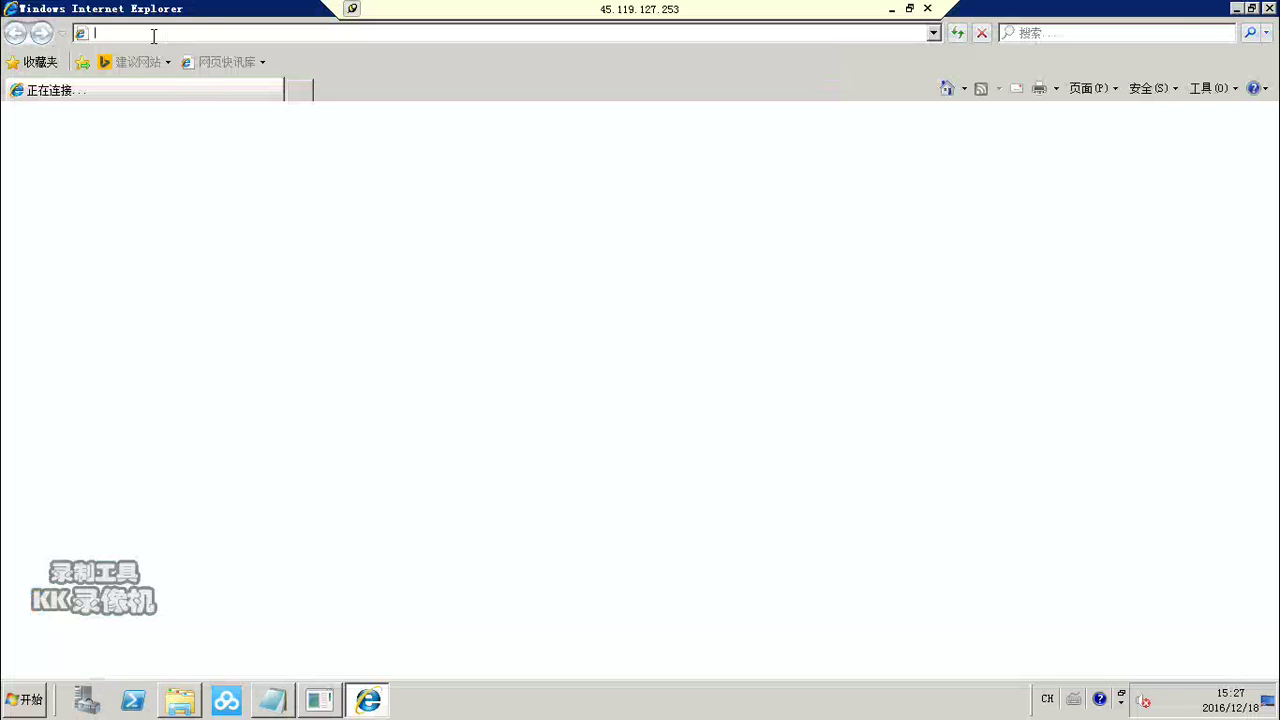
pyautogui.write('htt')
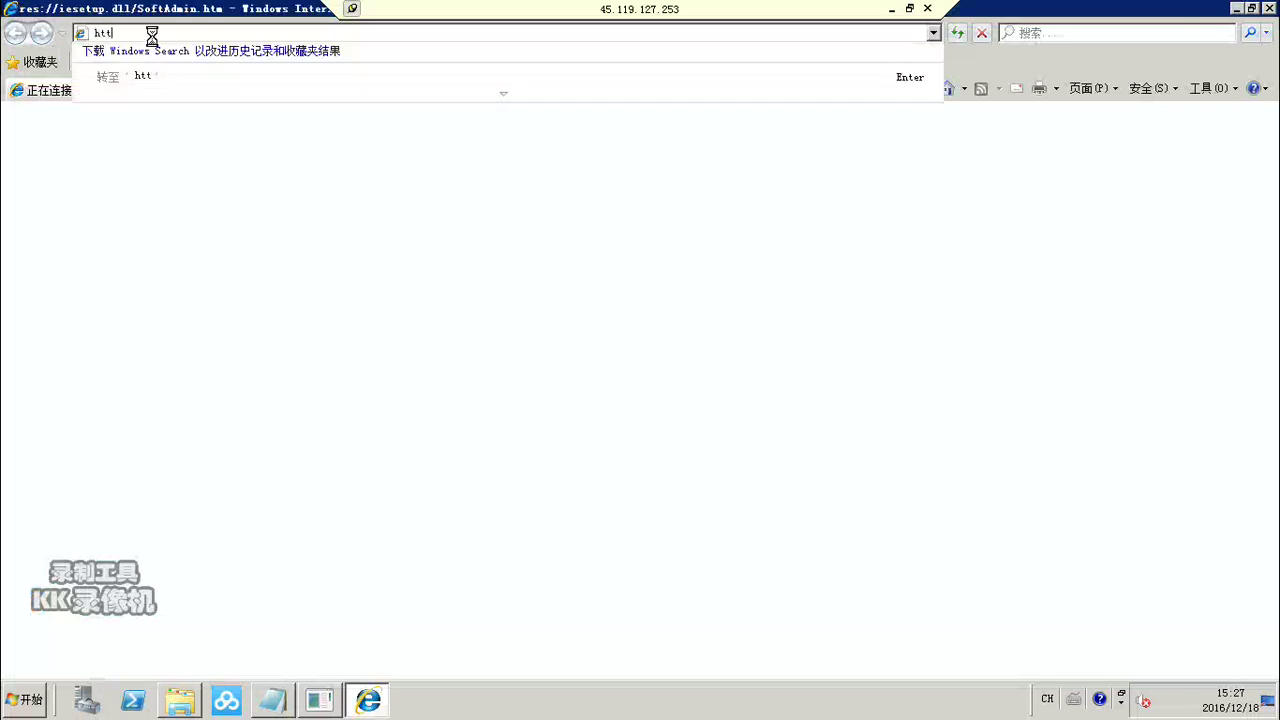
pyautogui.write('p://')
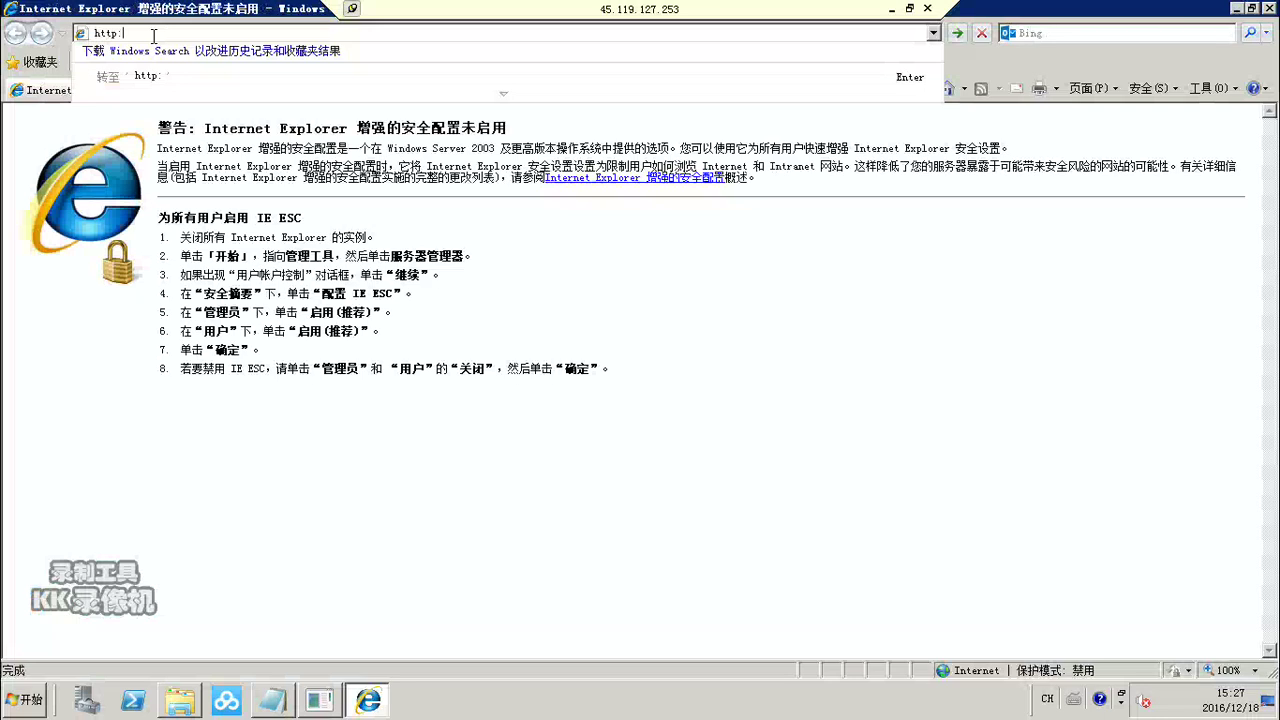
pyautogui.write('localhost:8080')
pyautogui.press('Return')
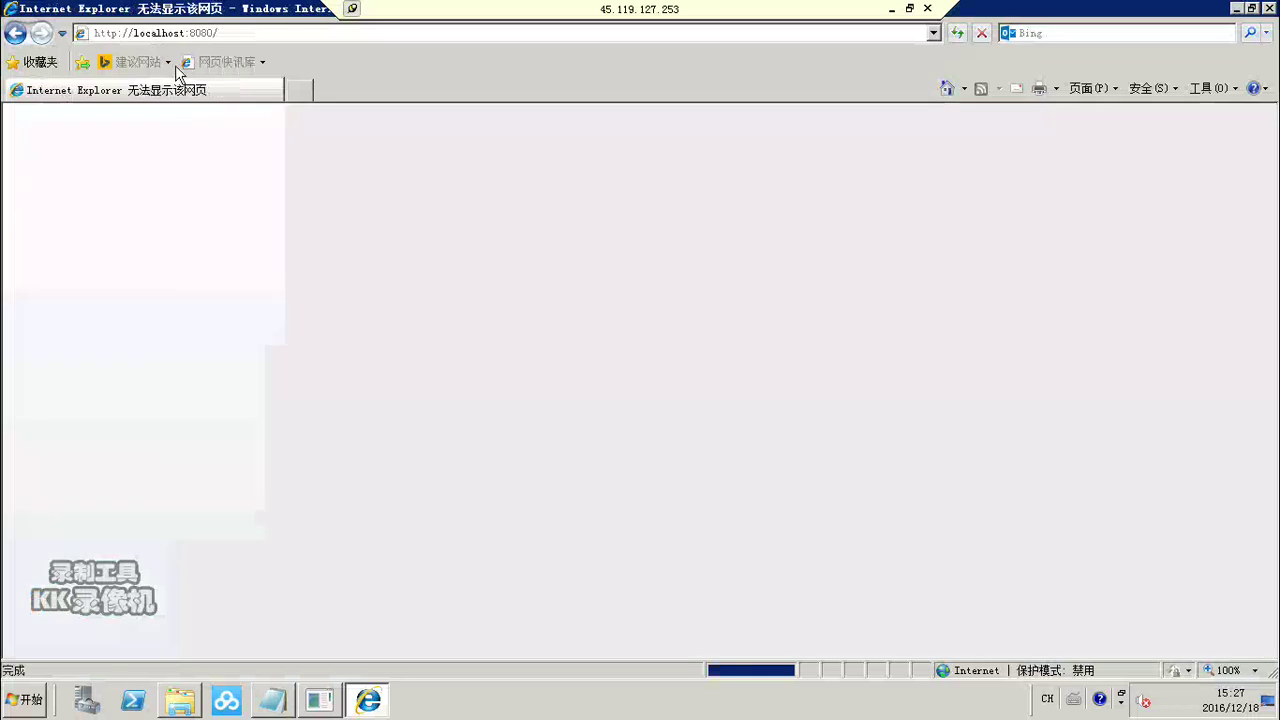
pyautogui.click(189, 30)
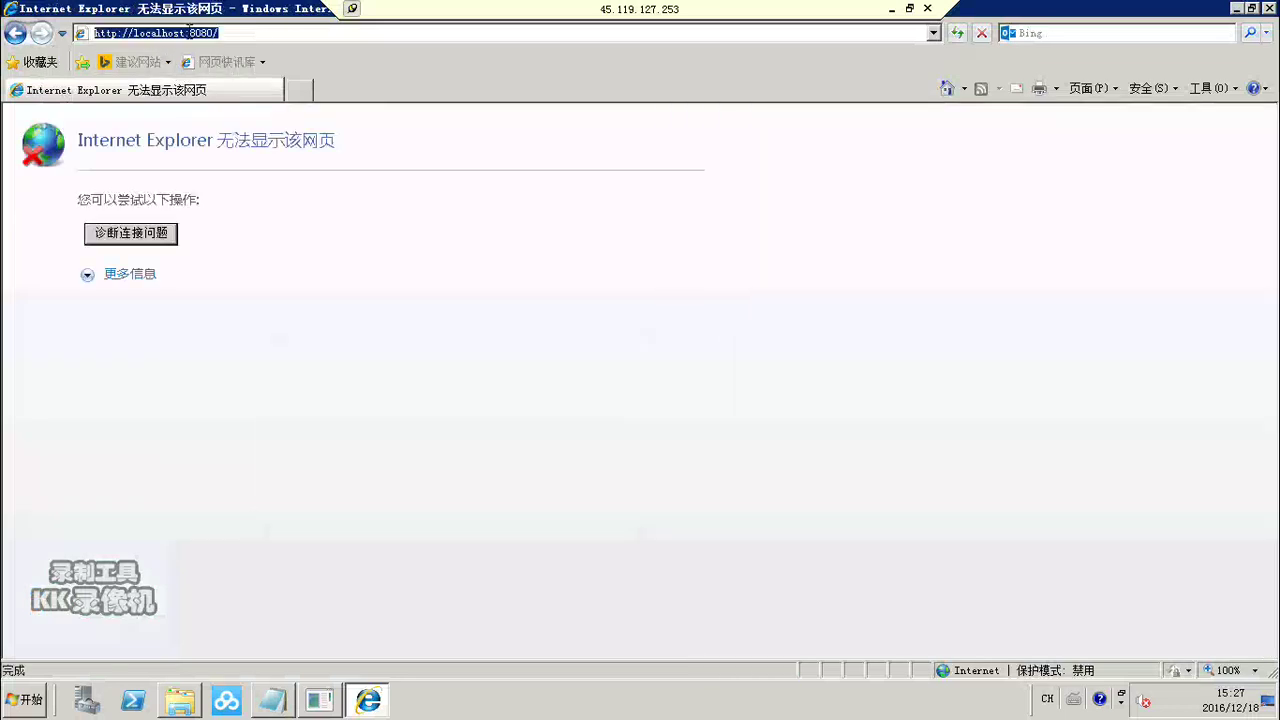
pyautogui.click(177, 30)
pyautogui.press('Left')
pyautogui.press('Left')
pyautogui.press('Left')
pyautogui.press('Left')
pyautogui.press('Left')
pyautogui.press('Left')
pyautogui.press('Left')
pyautogui.press('Left')
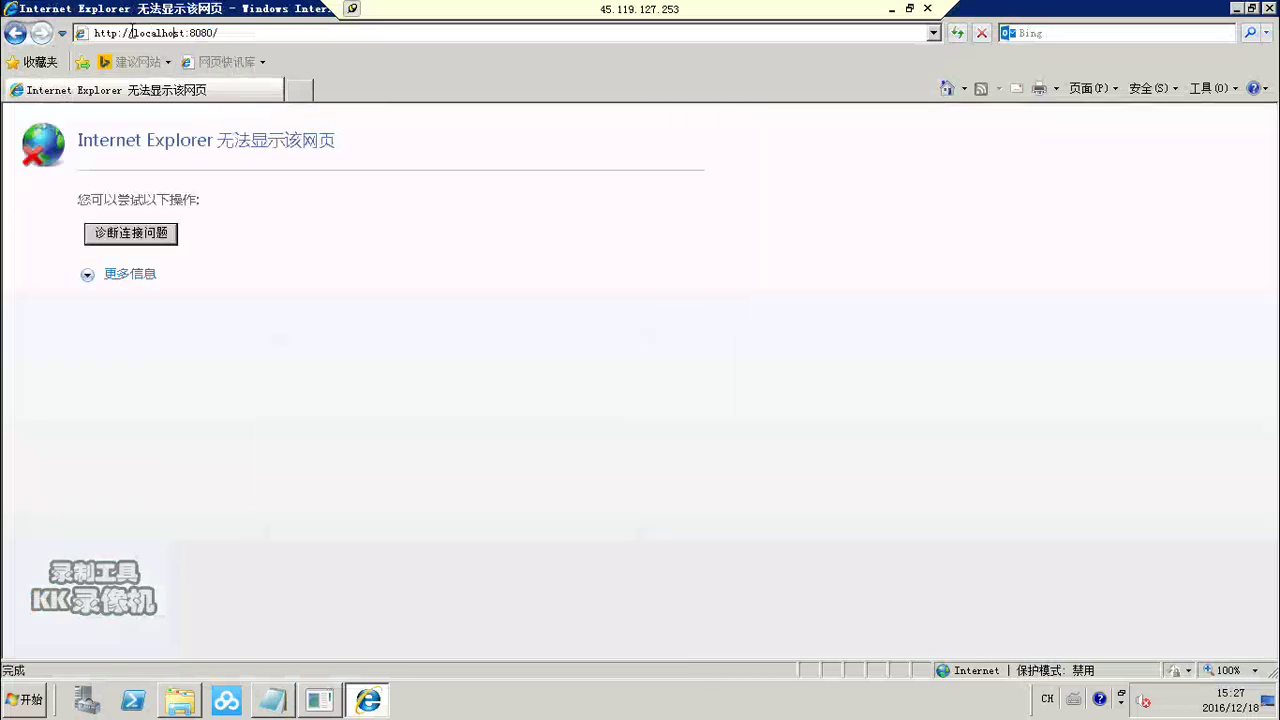
pyautogui.hotkey('shift', 'Right')
pyautogui.hotkey('shift', 'Right')
pyautogui.hotkey('shift', 'Right')
pyautogui.hotkey('shift', 'Right')
pyautogui.hotkey('shift', 'Right')
pyautogui.hotkey('shift', 'Right')
pyautogui.hotkey('shift', 'Right')
pyautogui.hotkey('shift', 'Right')
pyautogui.hotkey('shift', 'Right')
pyautogui.hotkey('shift', 'Right')
pyautogui.hotkey('shift', 'Right')
pyautogui.hotkey('shift', 'Right')
pyautogui.hotkey('shift', 'Right')
pyautogui.hotkey('shift', 'Right')
pyautogui.hotkey('shift', 'Right')
pyautogui.click(229, 35)
pyautogui.press('BackSpace')
pyautogui.press('BackSpace')
pyautogui.press('BackSpace')
pyautogui.press('BackSpace')
pyautogui.press('BackSpace')
pyautogui.press('BackSpace')
pyautogui.press('BackSpace')
pyautogui.press('BackSpace')
pyautogui.press('BackSpace')
pyautogui.press('BackSpace')
pyautogui.press('BackSpace')
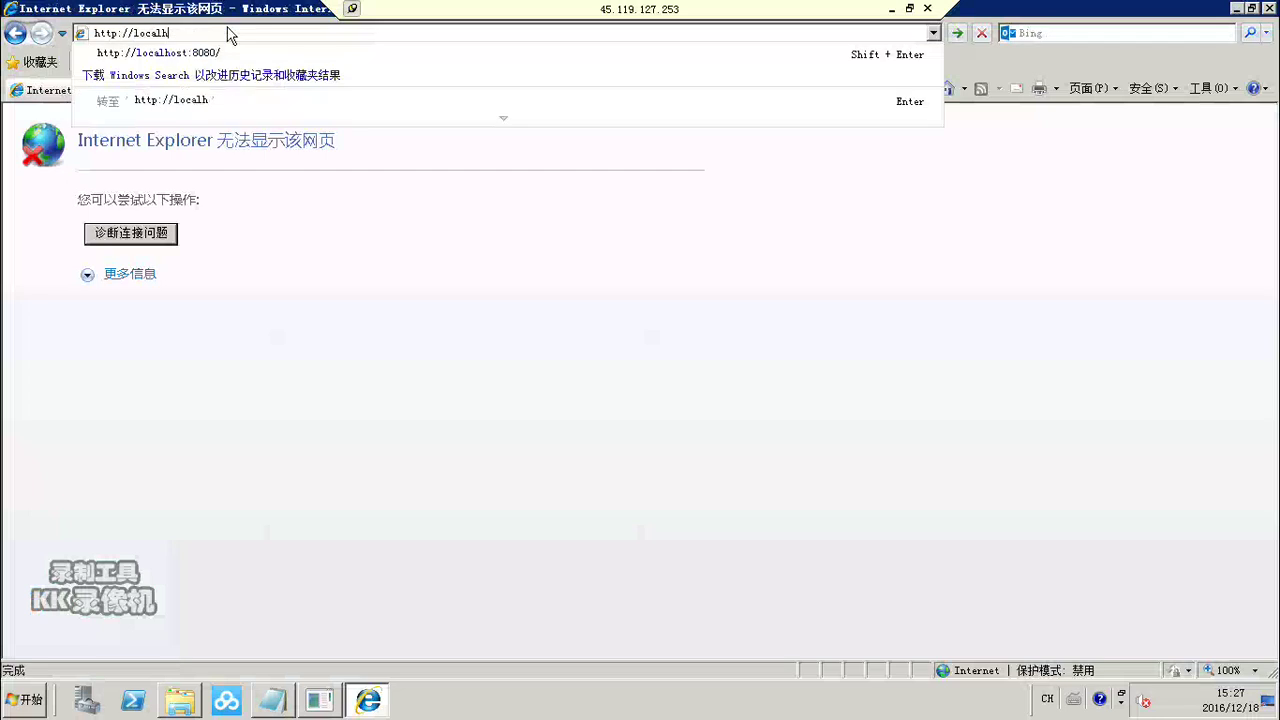
pyautogui.press('BackSpace')
pyautogui.press('BackSpace')
pyautogui.press('BackSpace')
pyautogui.press('BackSpace')
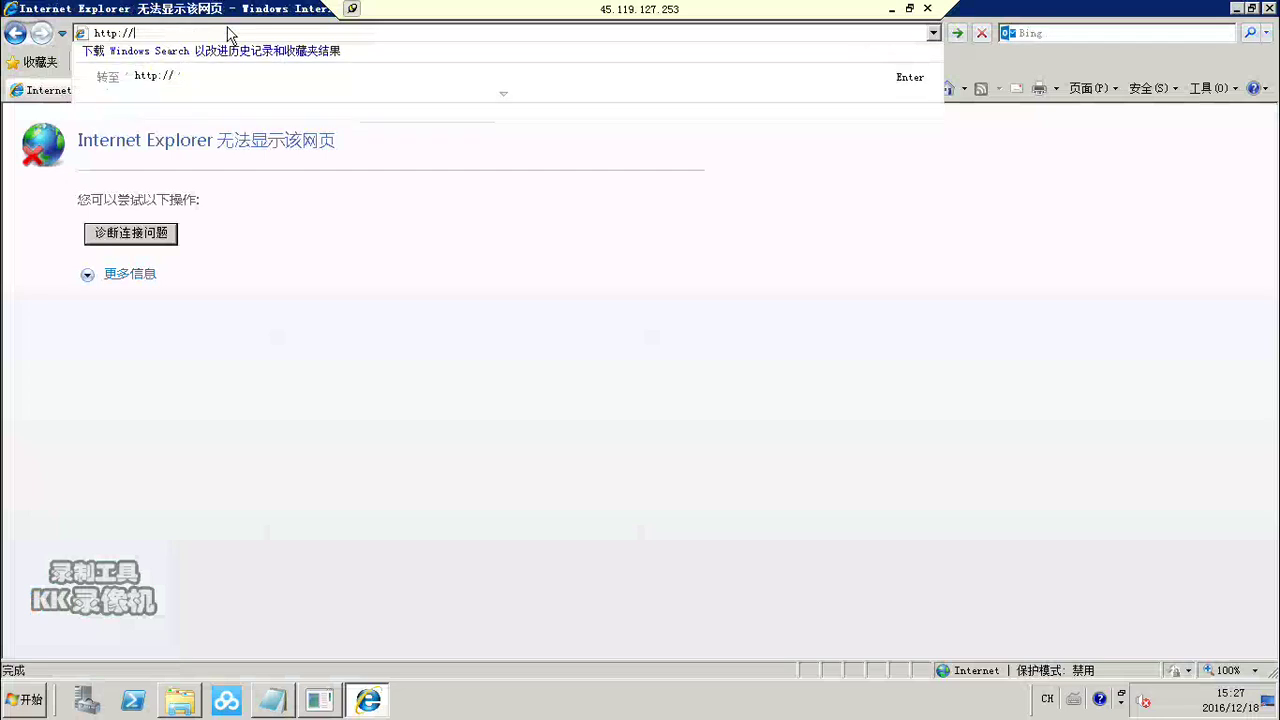
pyautogui.write('45.119.127.253')
pyautogui.press('Return')
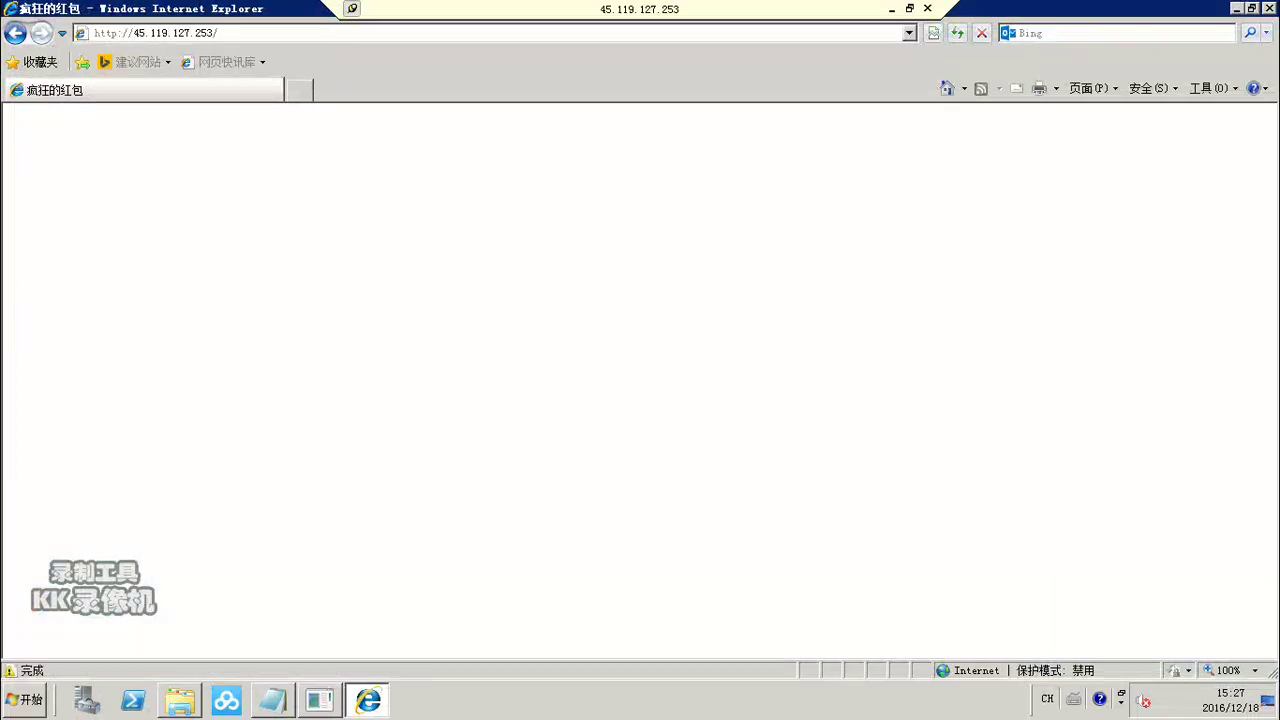
pyautogui.click(891, 9)
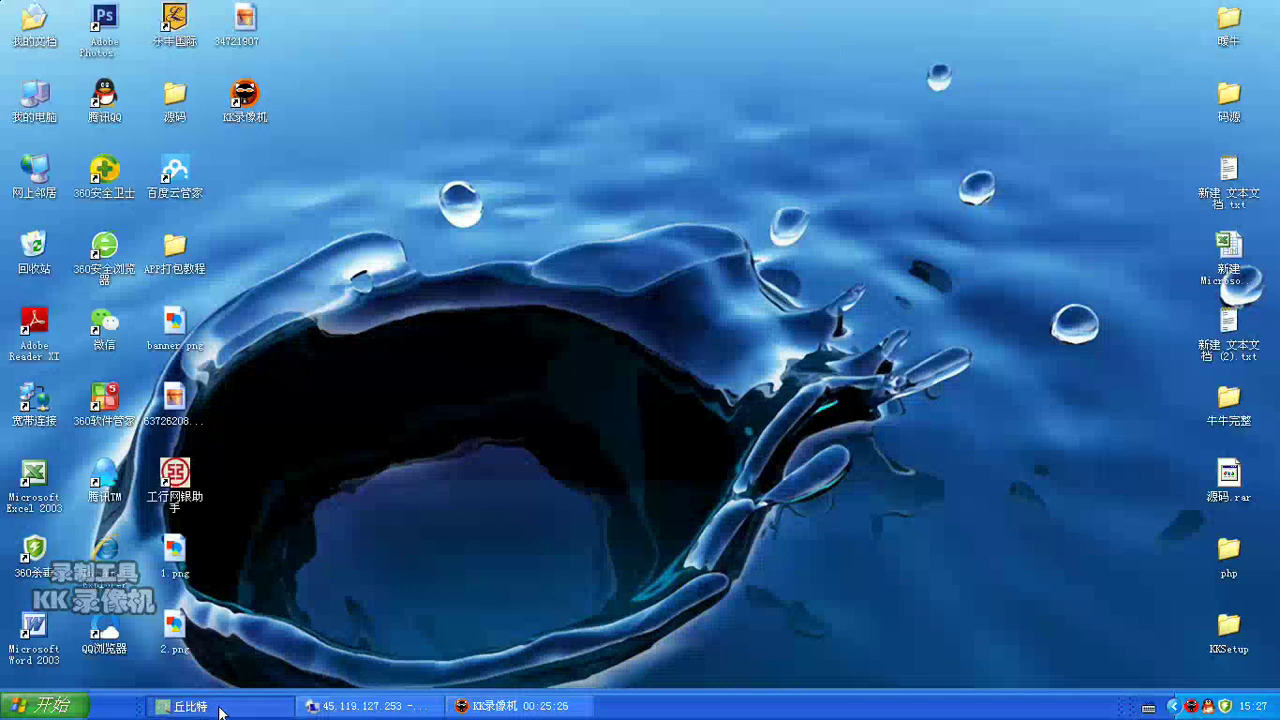
# Step: Select the new domain in the QQ chat, launch 360 Secure Browser, and minimize the chat
pyautogui.click(220, 707)
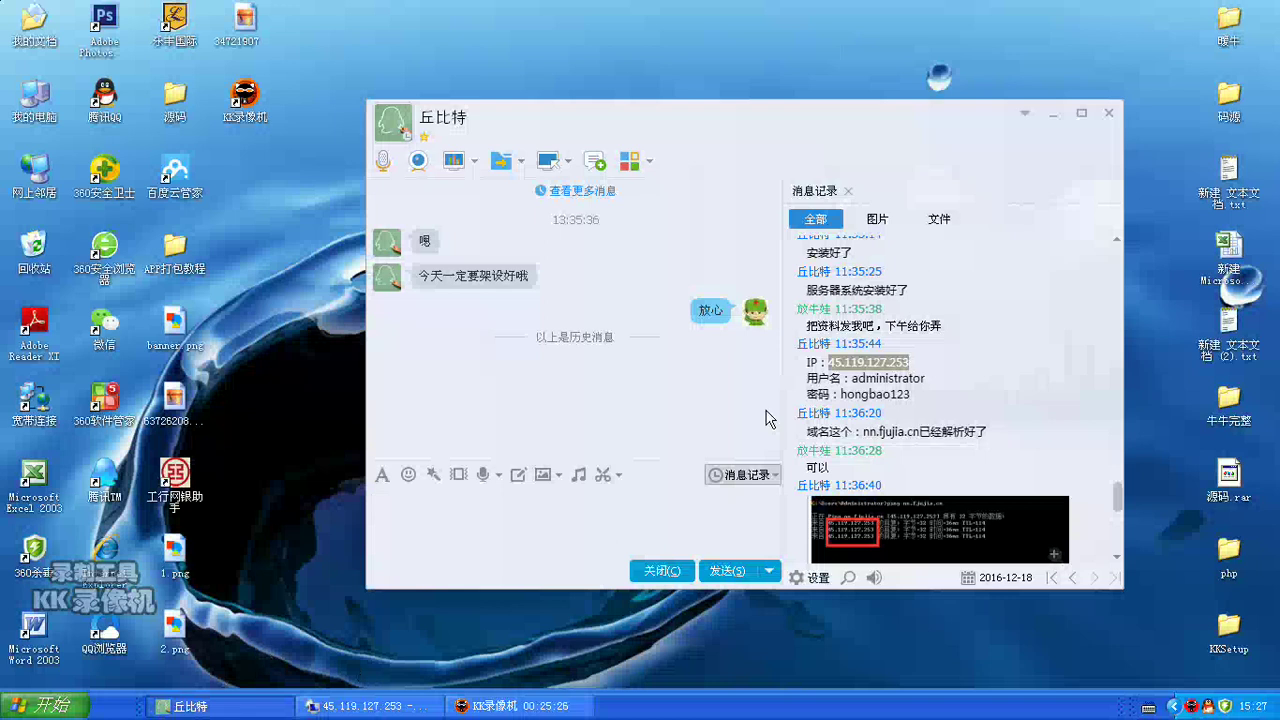
pyautogui.press('super+d')
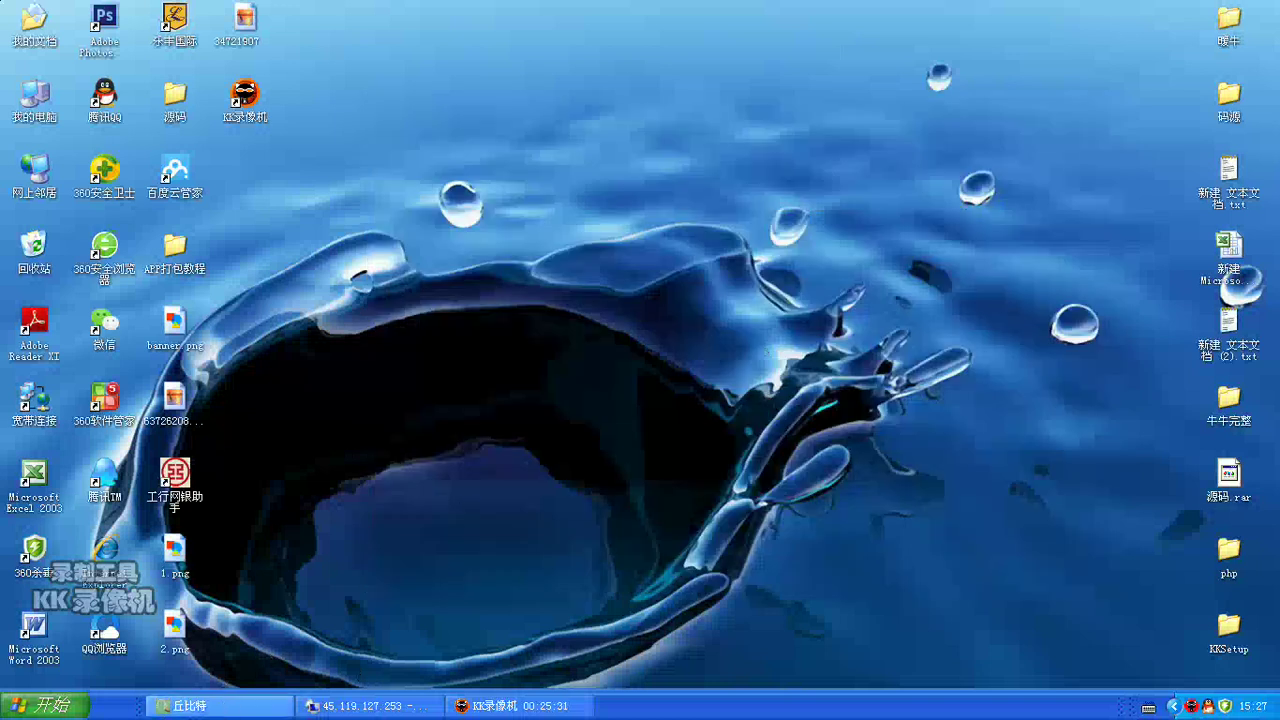
pyautogui.click(223, 707)
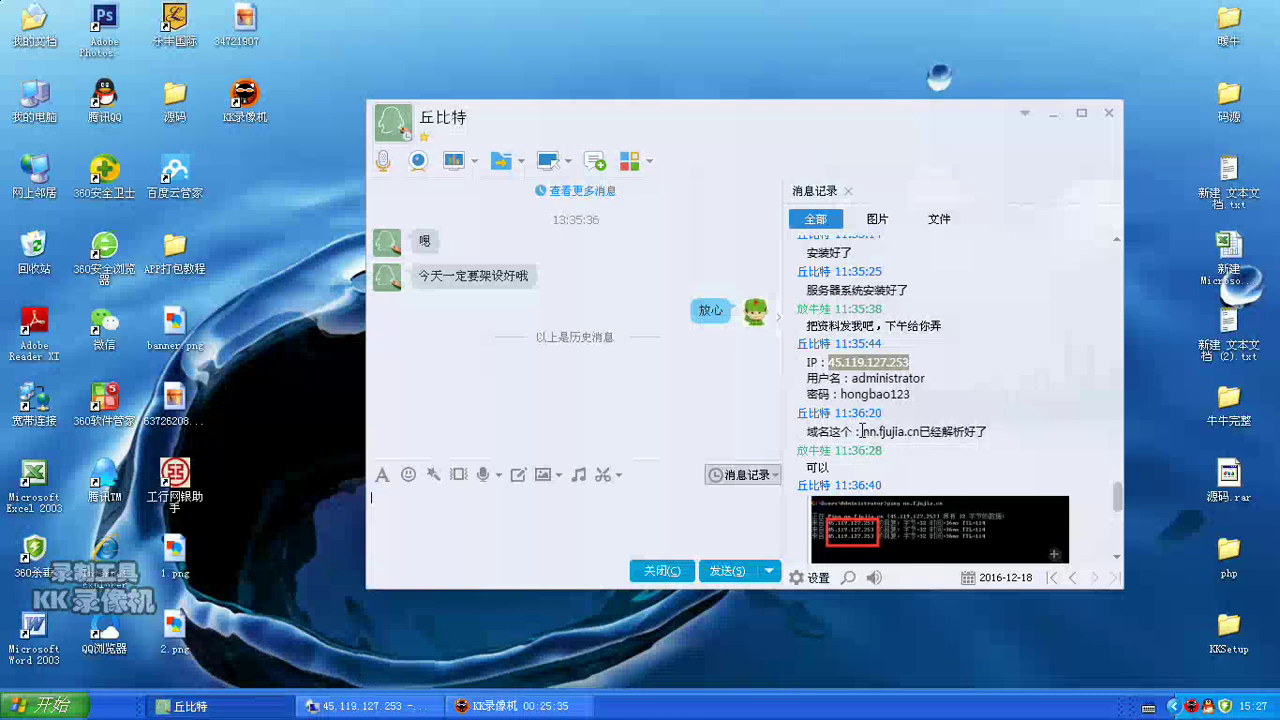
pyautogui.moveTo(862, 431); pyautogui.dragTo(919, 427)
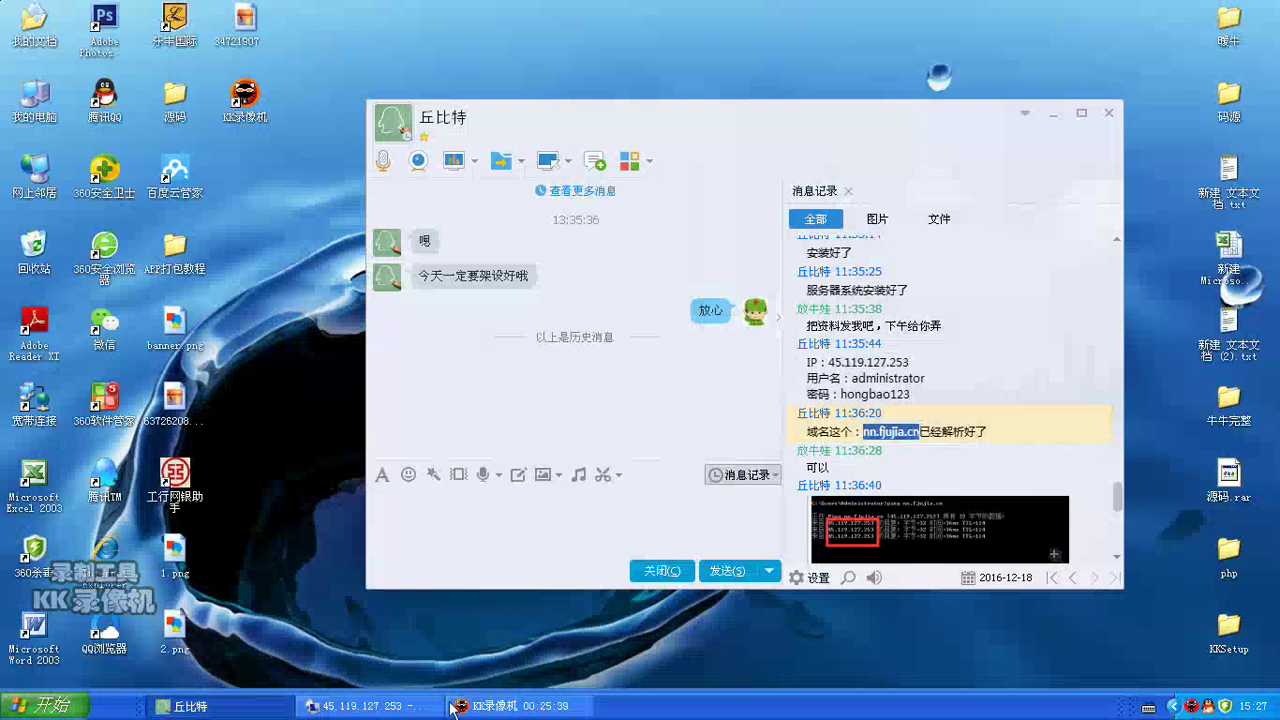
pyautogui.click(45, 705)
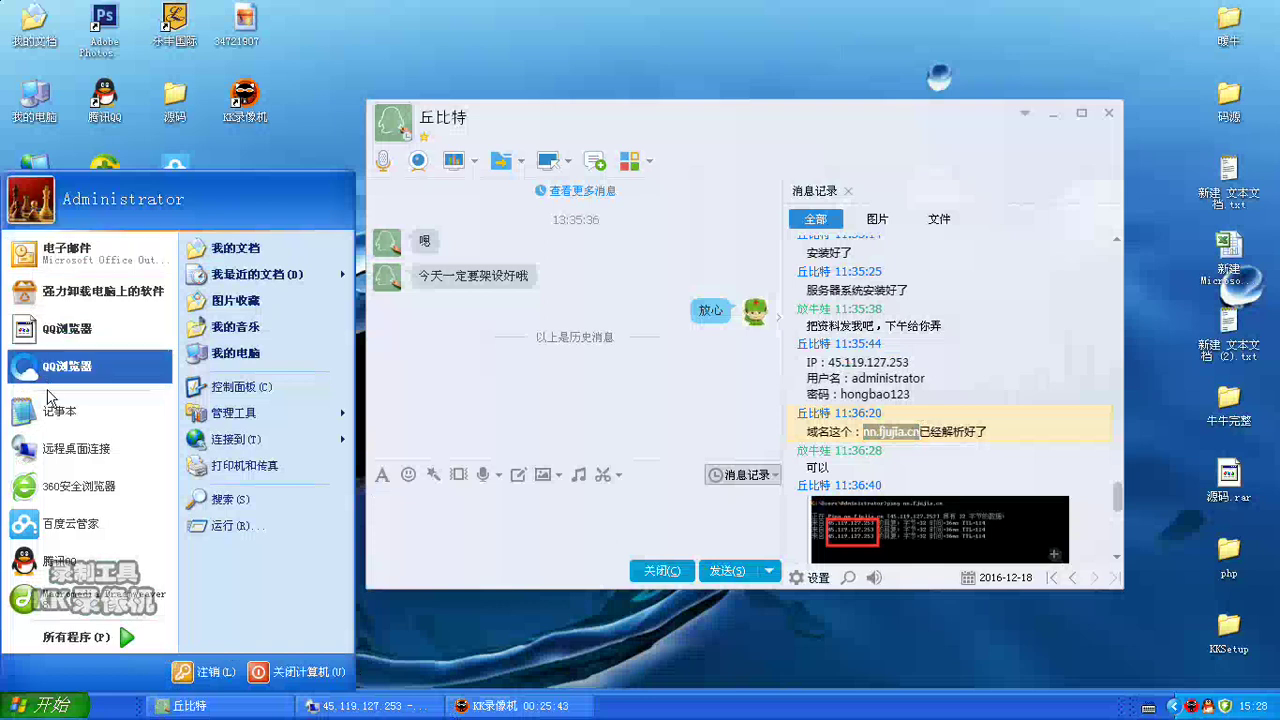
pyautogui.click(64, 490)
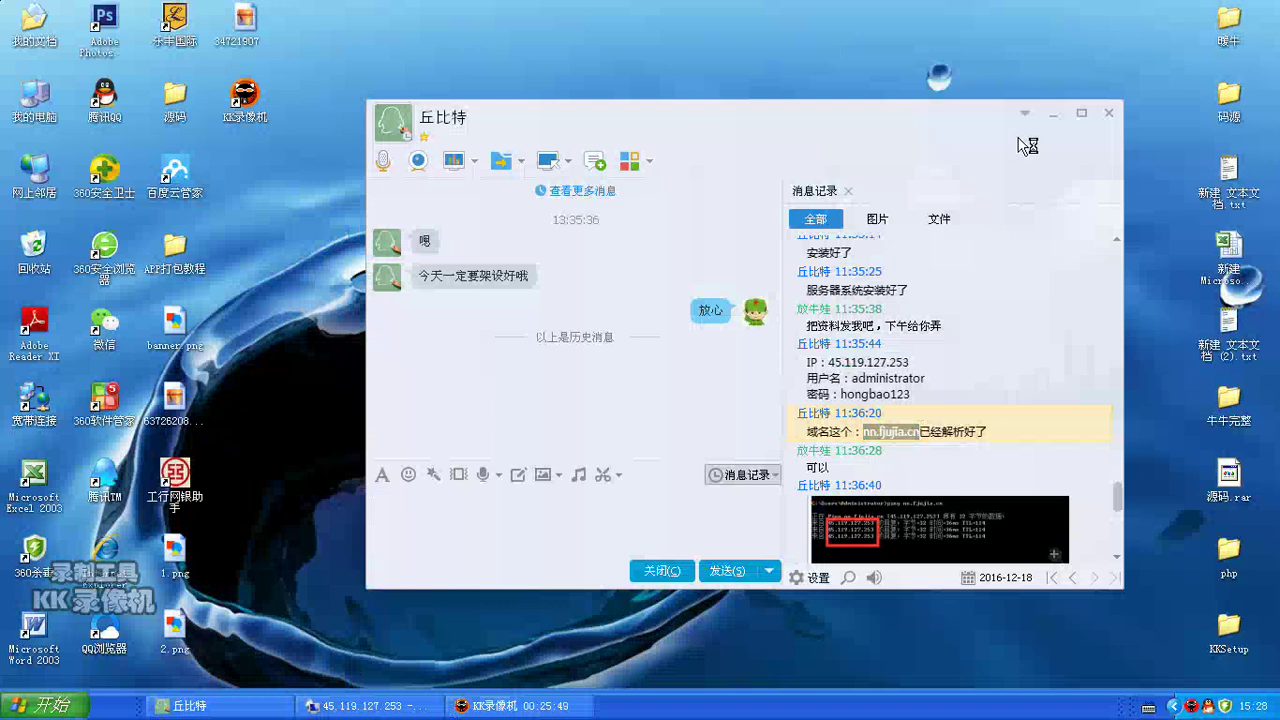
pyautogui.click(1053, 113)
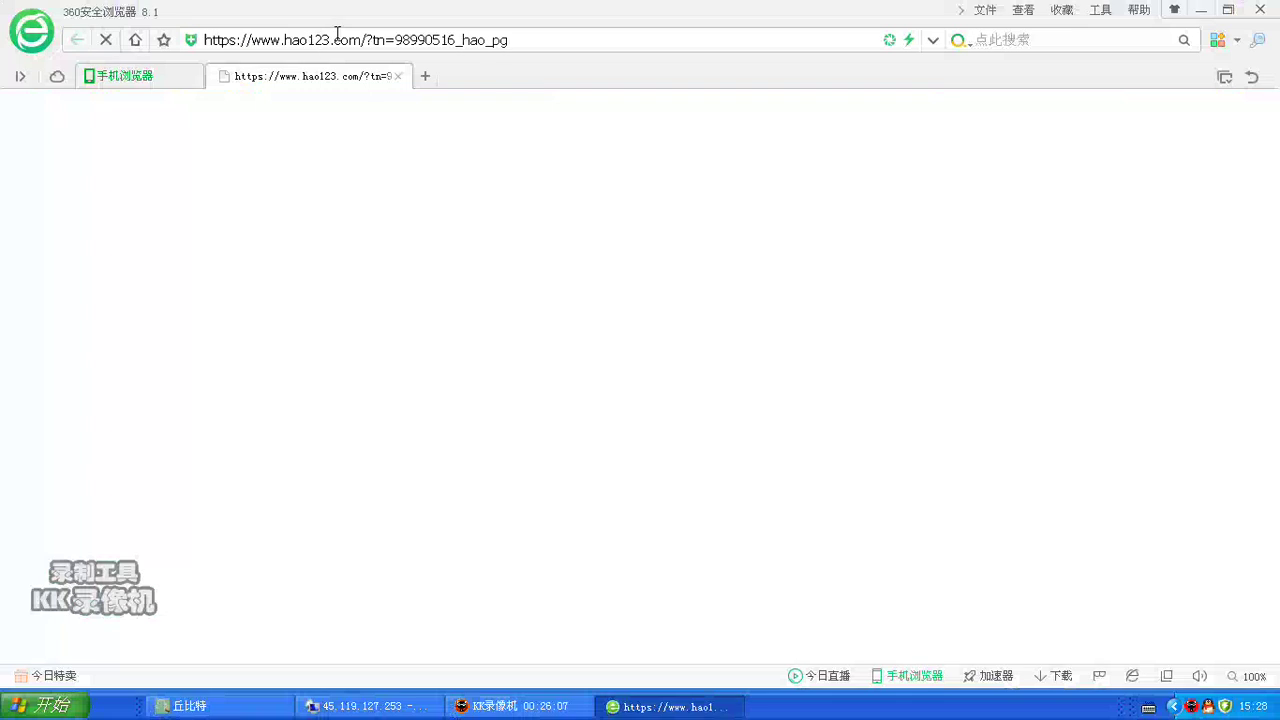
# Step: Paste nn.fjujia.cn into 360 Browser, check the 扫雷 room tiles load, then close it
pyautogui.tripleClick(340, 40)
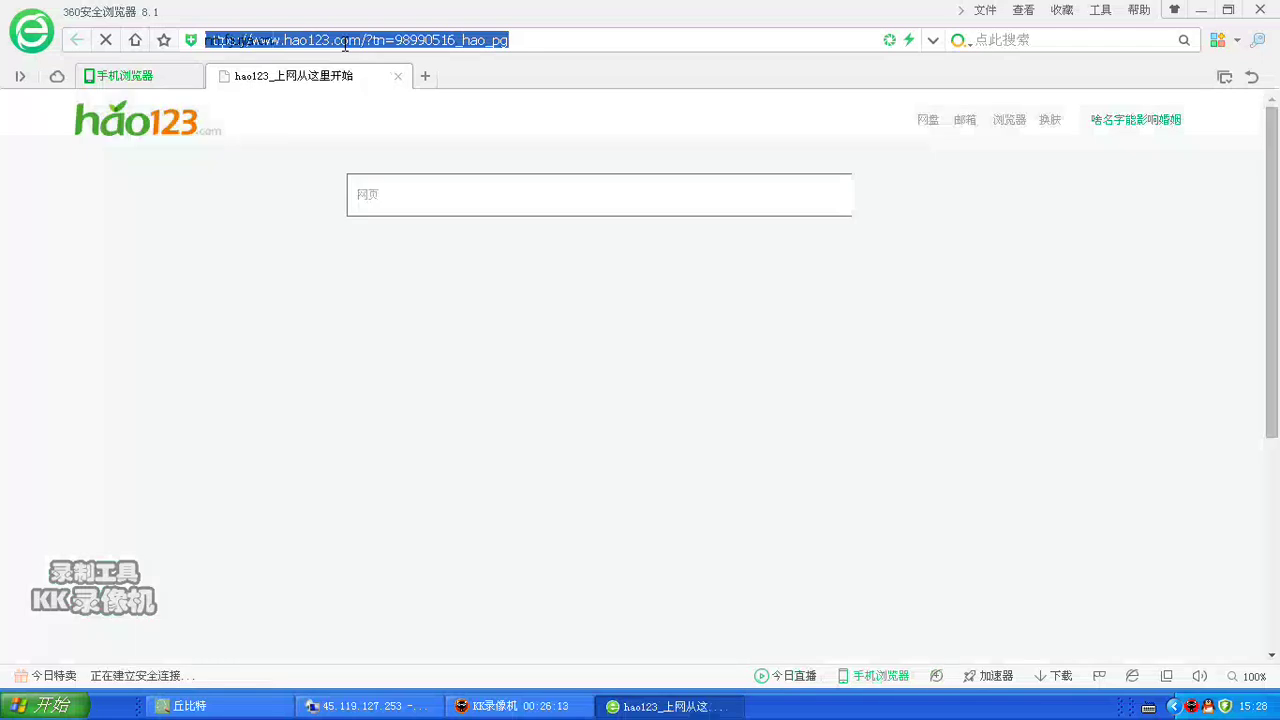
pyautogui.write('nn.fjujia.cn')
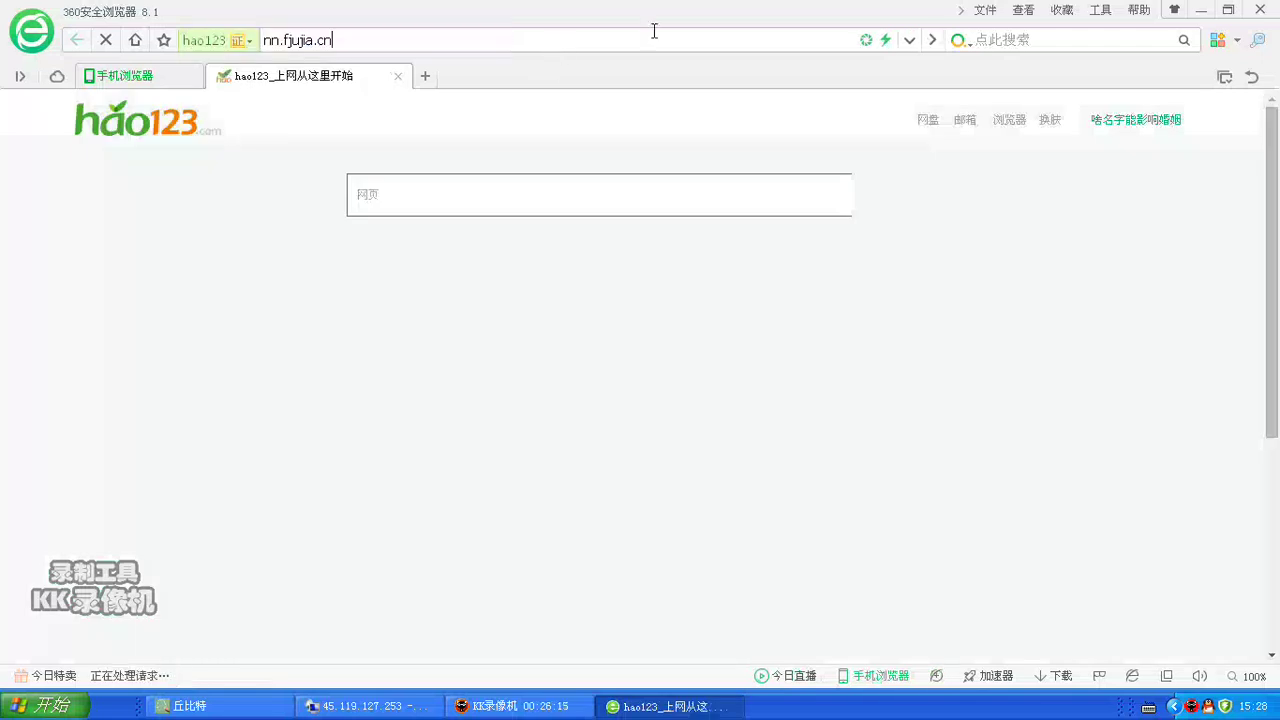
pyautogui.press('Return')
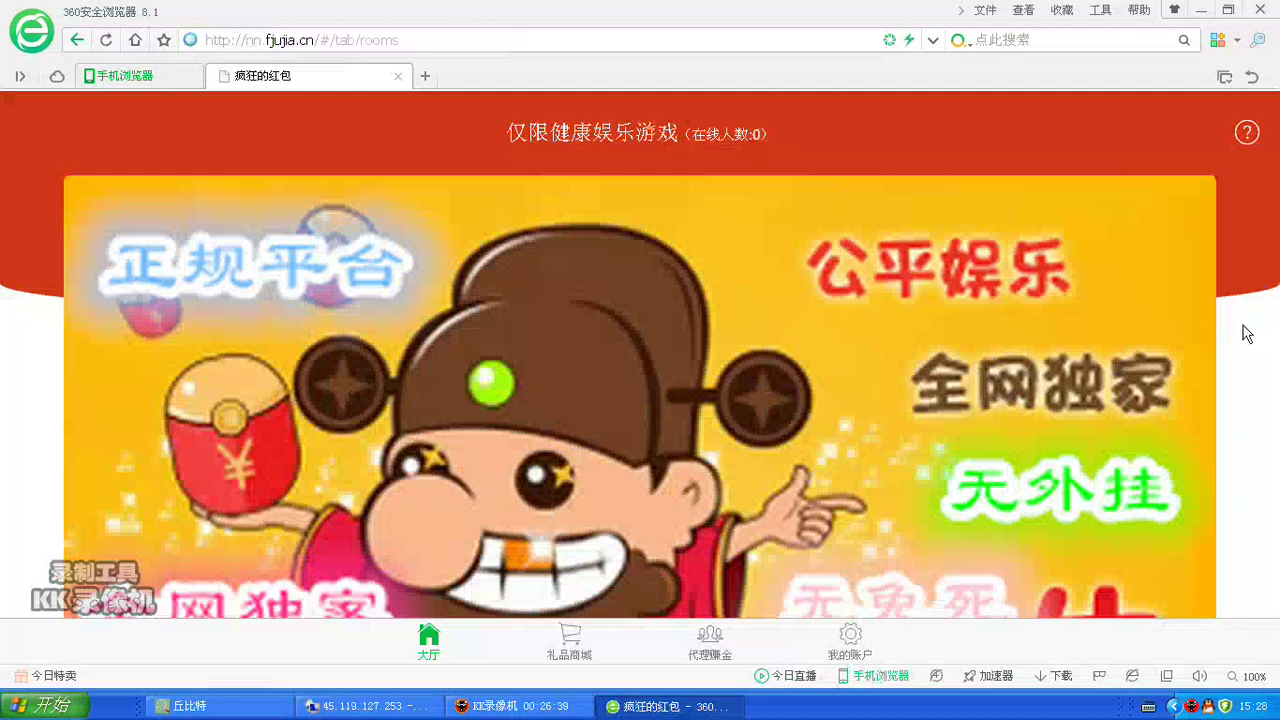
pyautogui.scroll(-1, 1237, 177)
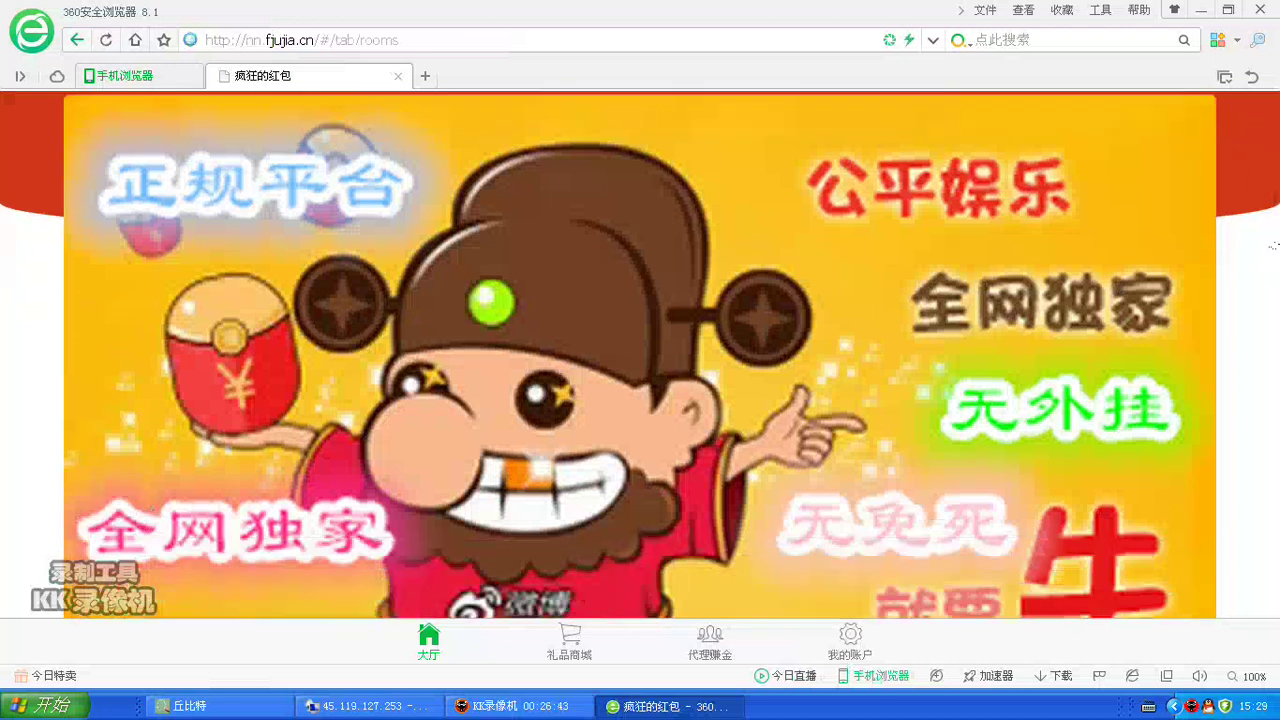
pyautogui.scroll(1, 1272, 242)
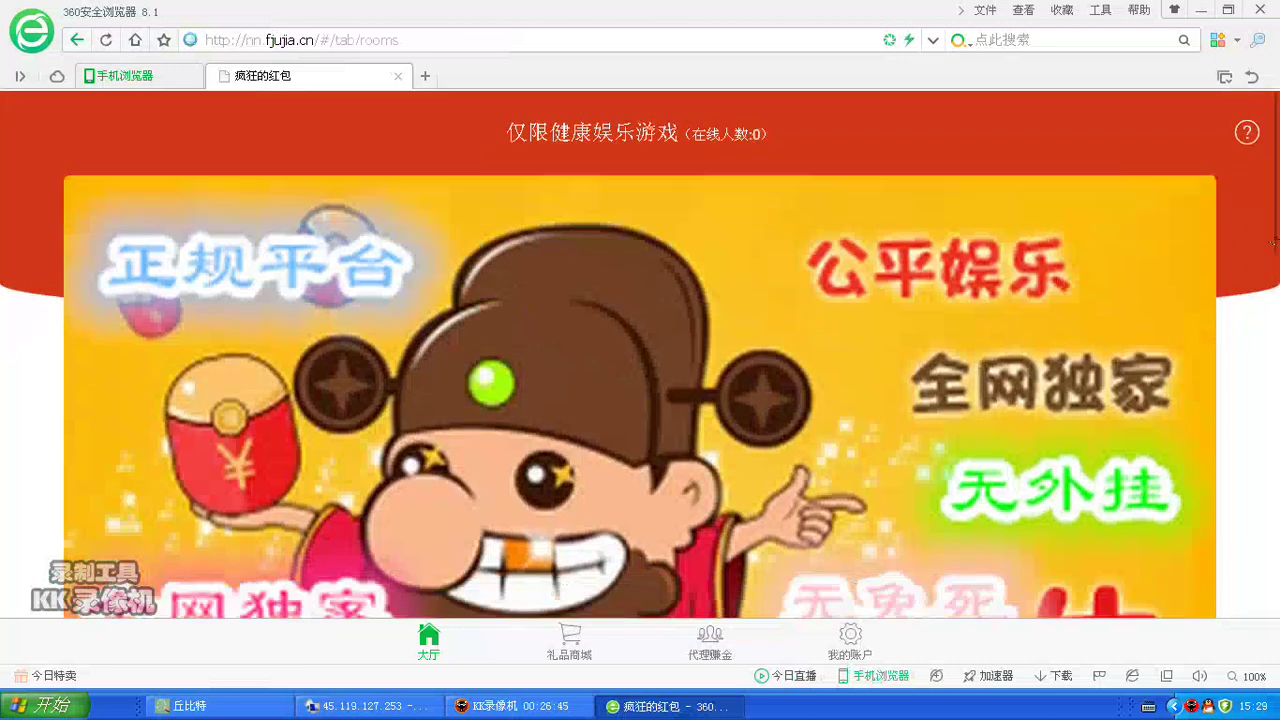
pyautogui.scroll(-3, 1272, 233)
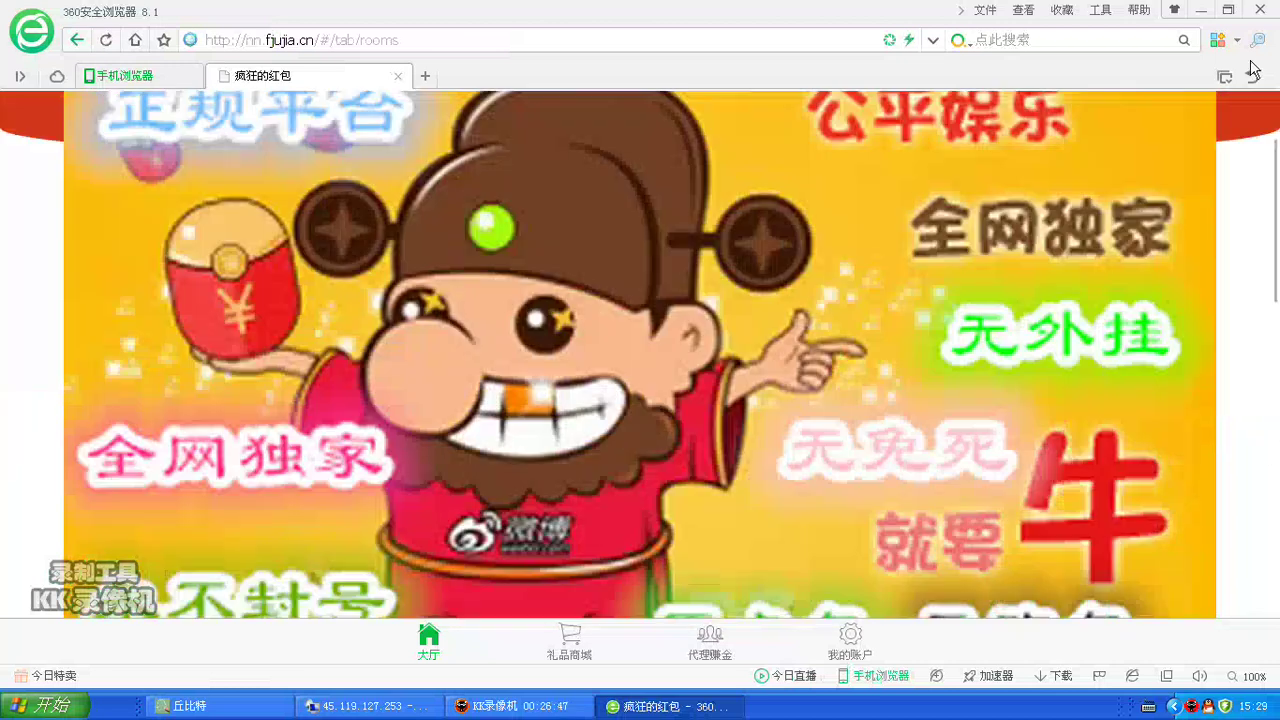
pyautogui.scroll(-1, 1025, 127)
pyautogui.scroll(-3, 1025, 127)
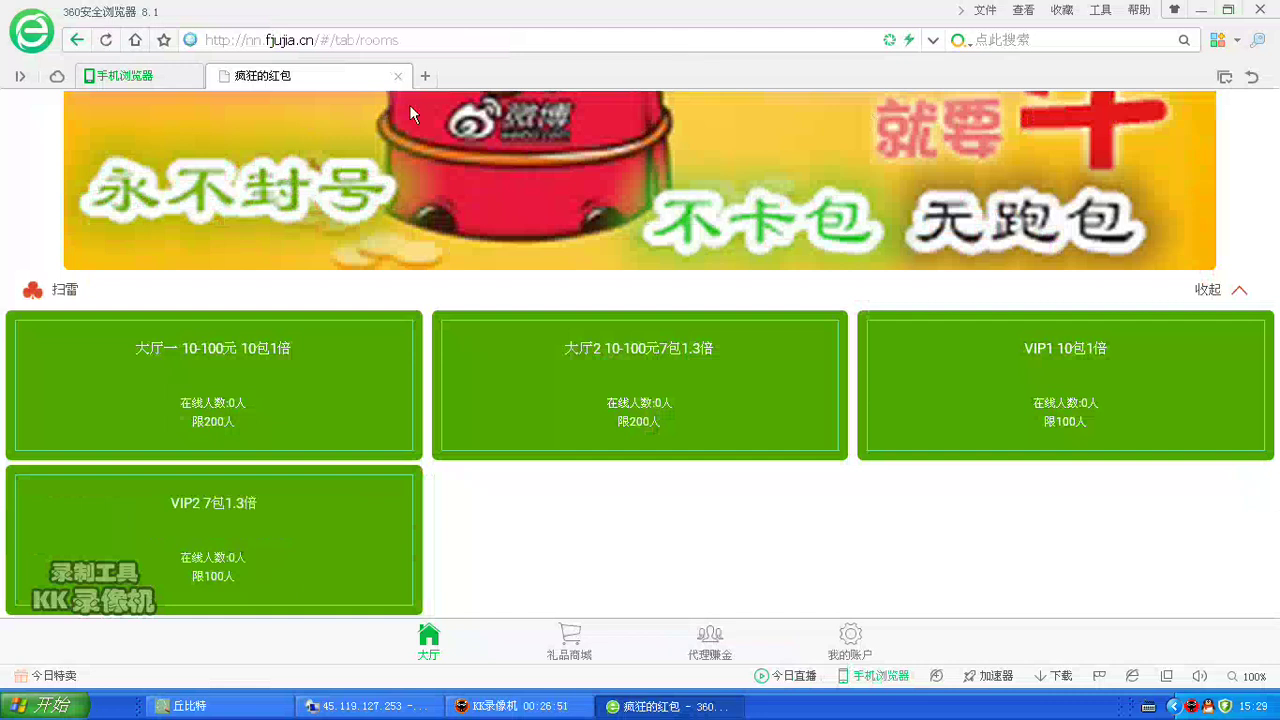
pyautogui.click(1257, 12)
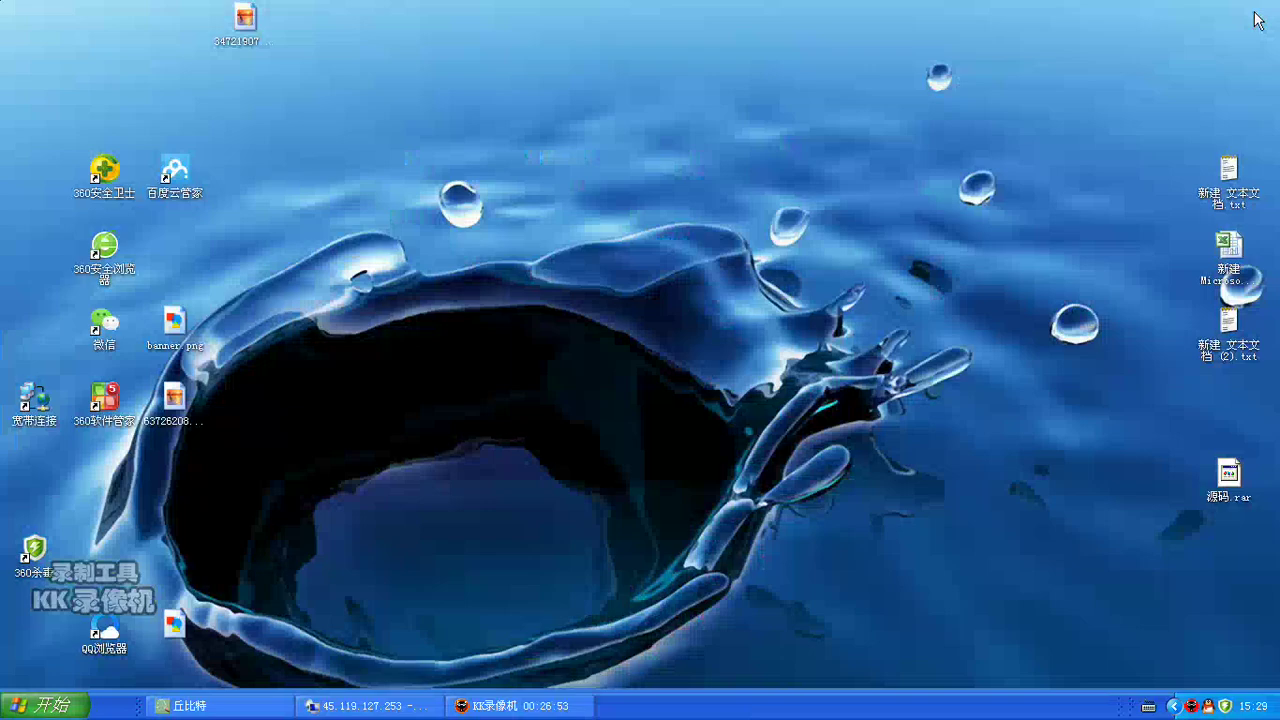
# Step: On the server, close Internet Explorer and the Notepad notes, and minimize the Tomcat console
pyautogui.click(404, 714)
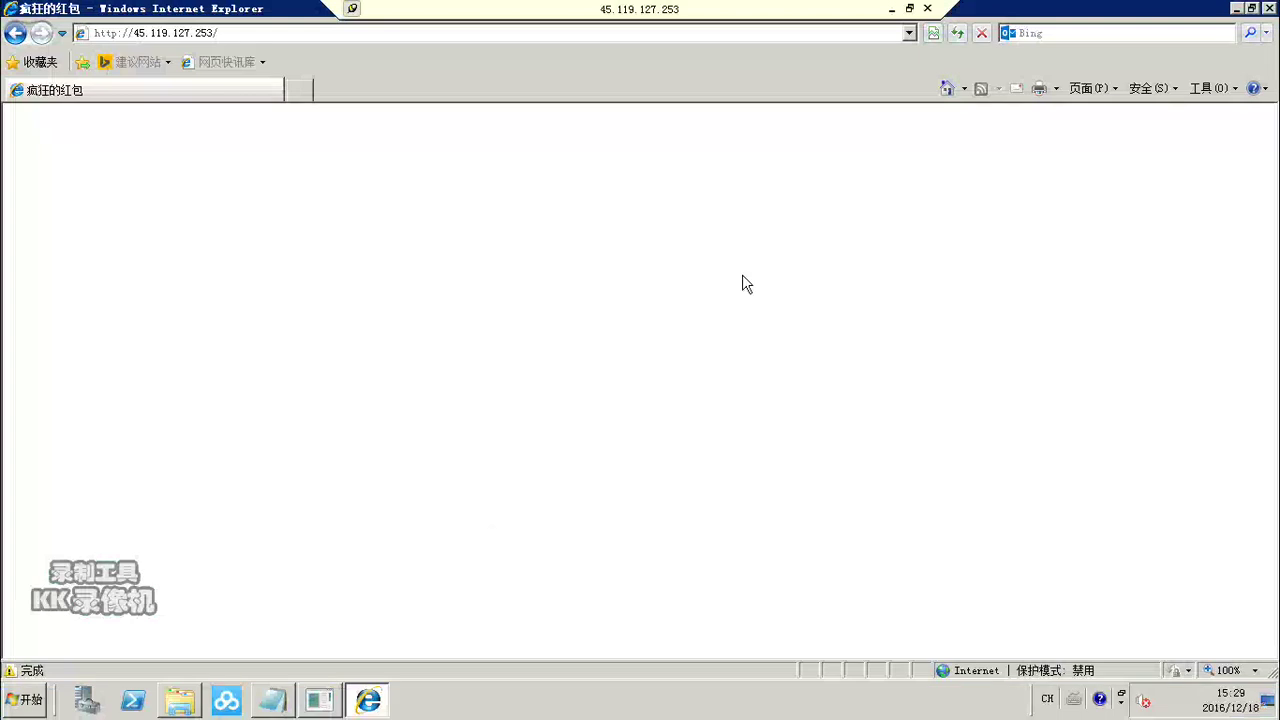
pyautogui.hotkey('alt', 'F4')
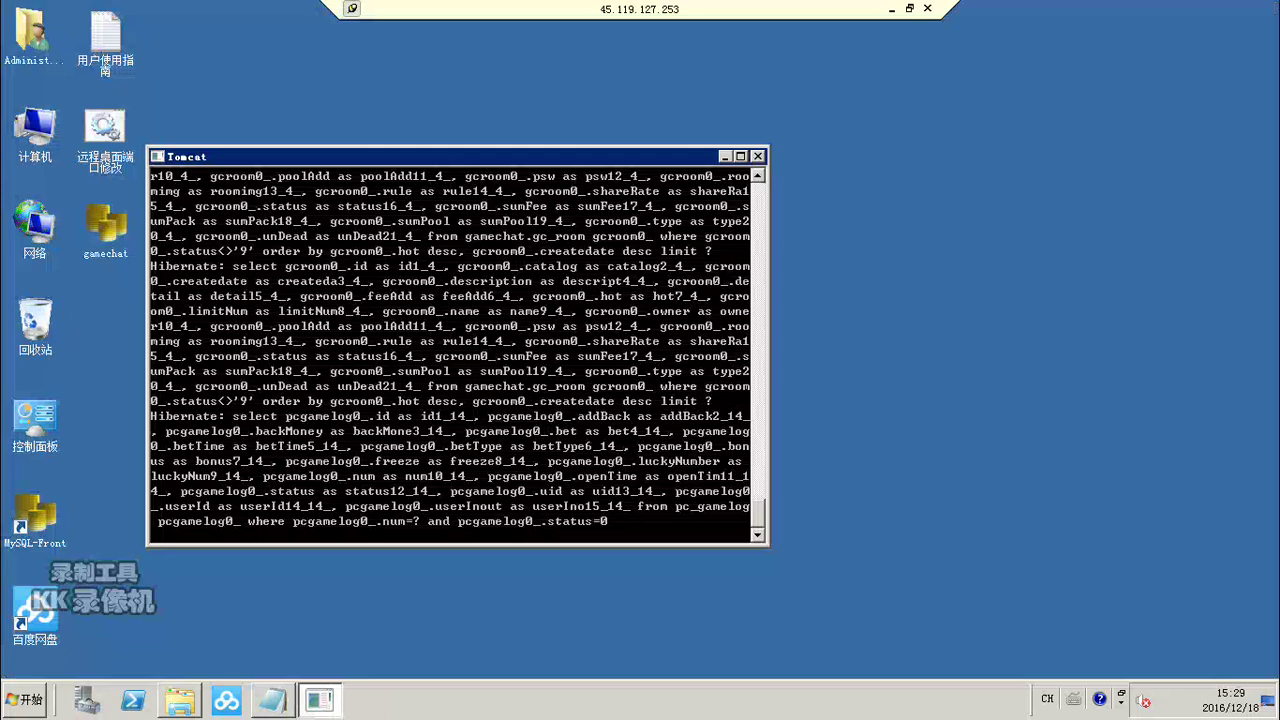
pyautogui.click(725, 156)
pyautogui.click(272, 700)
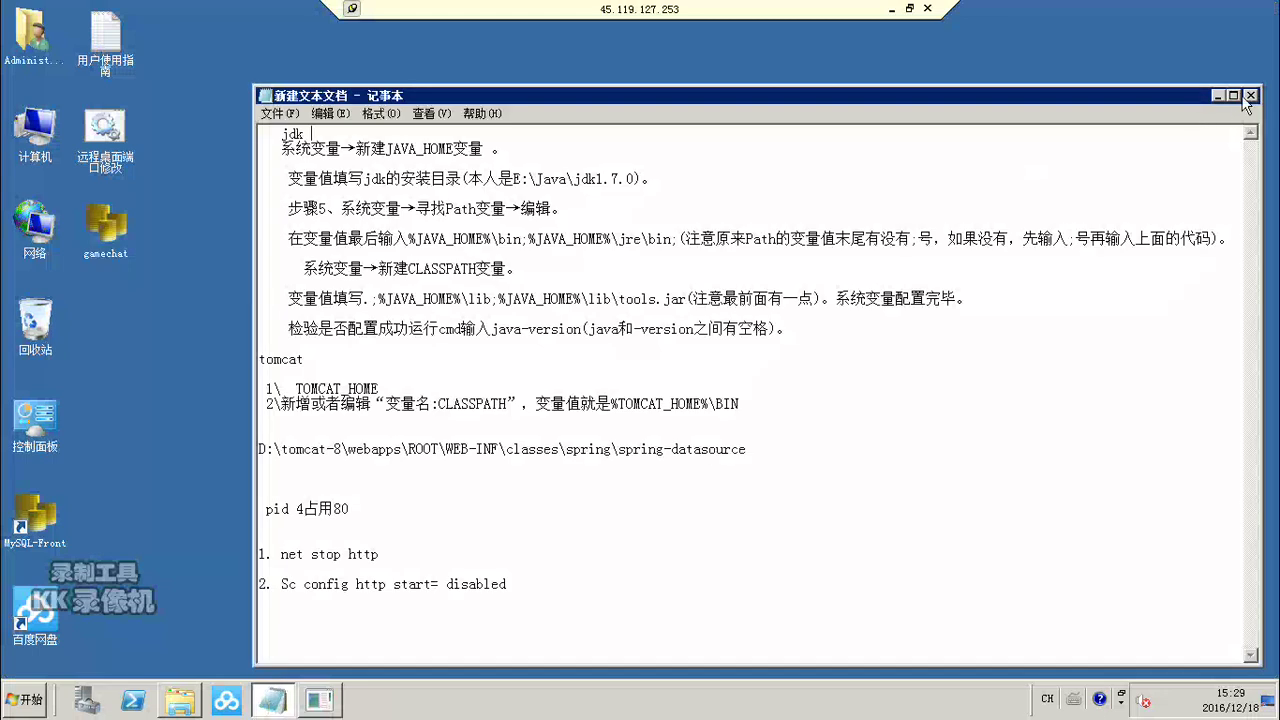
pyautogui.click(1250, 96)
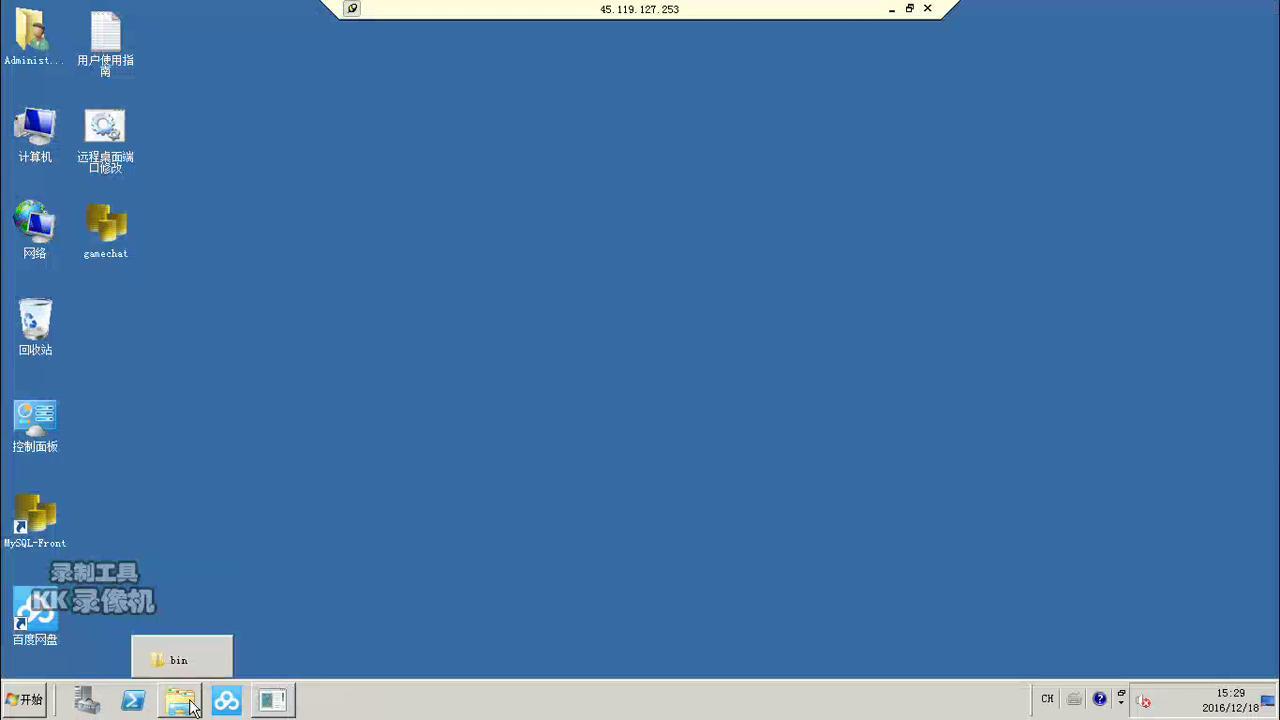
# Step: Open D:\tomcat-8\webapps\ROOT\js\app.js for editing in Notepad
pyautogui.doubleClick(35, 138)
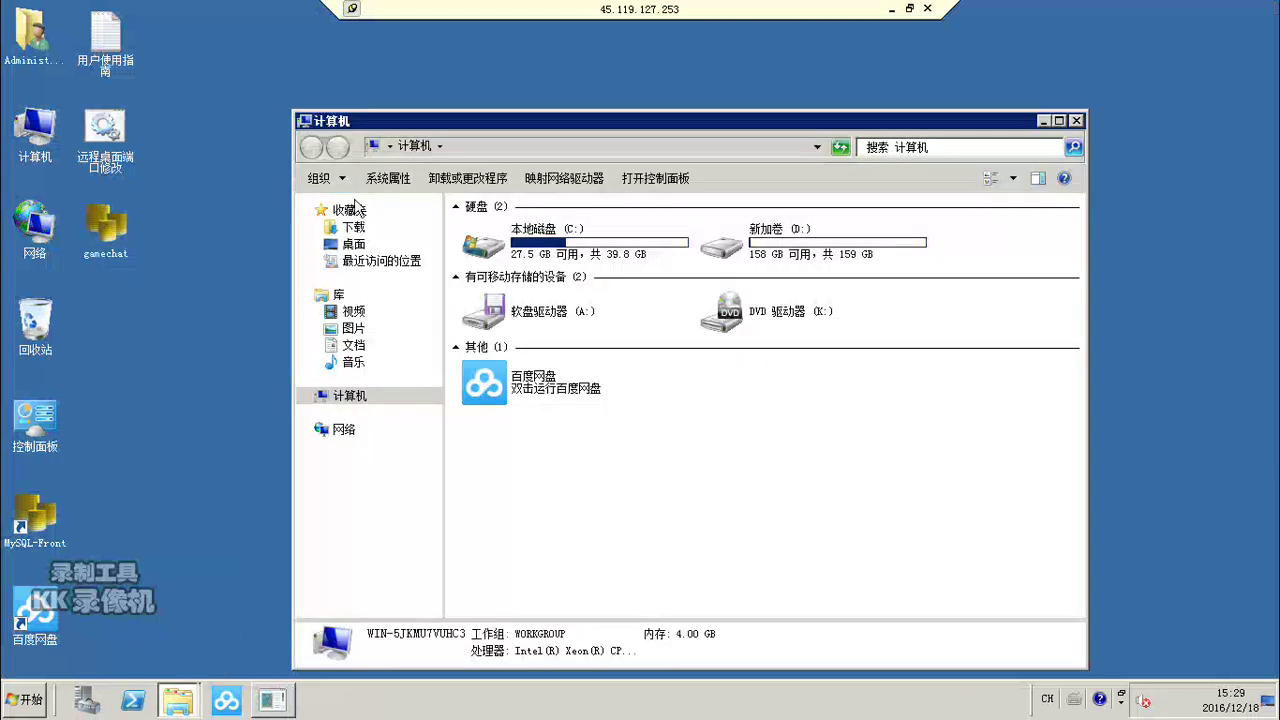
pyautogui.doubleClick(727, 249)
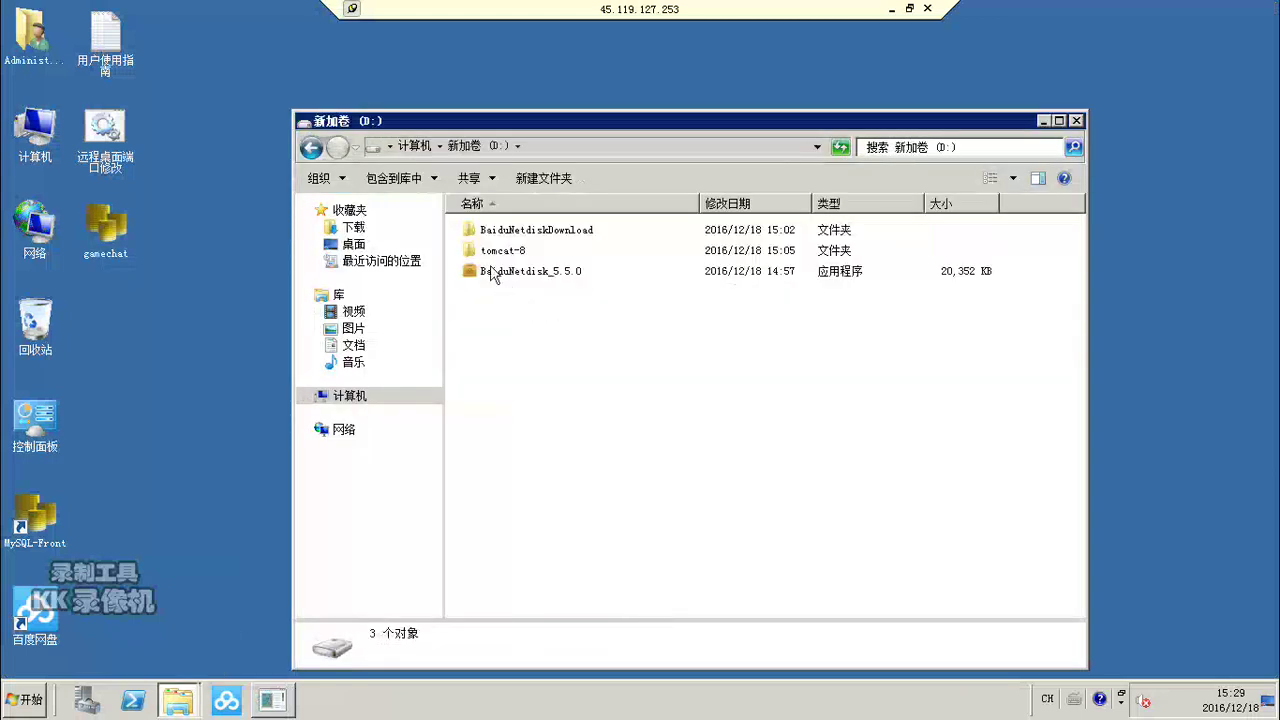
pyautogui.doubleClick(484, 258)
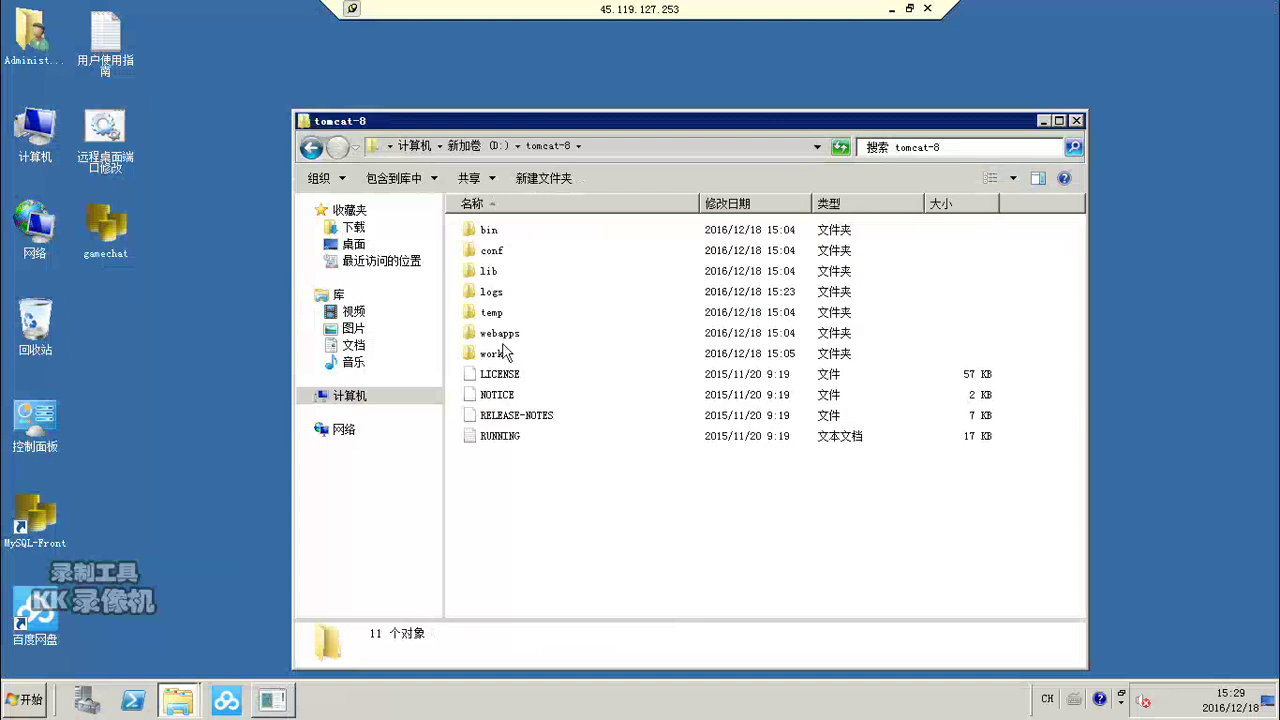
pyautogui.click(499, 340)
pyautogui.doubleClick(499, 340)
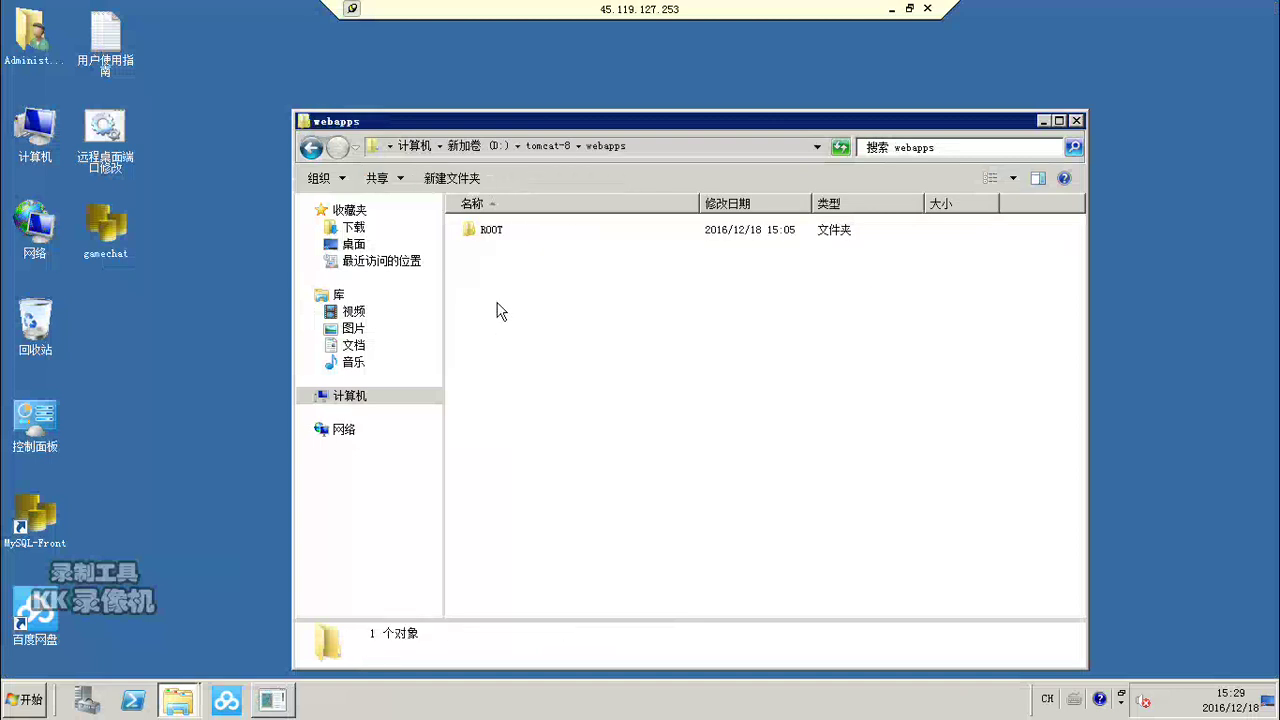
pyautogui.doubleClick(481, 238)
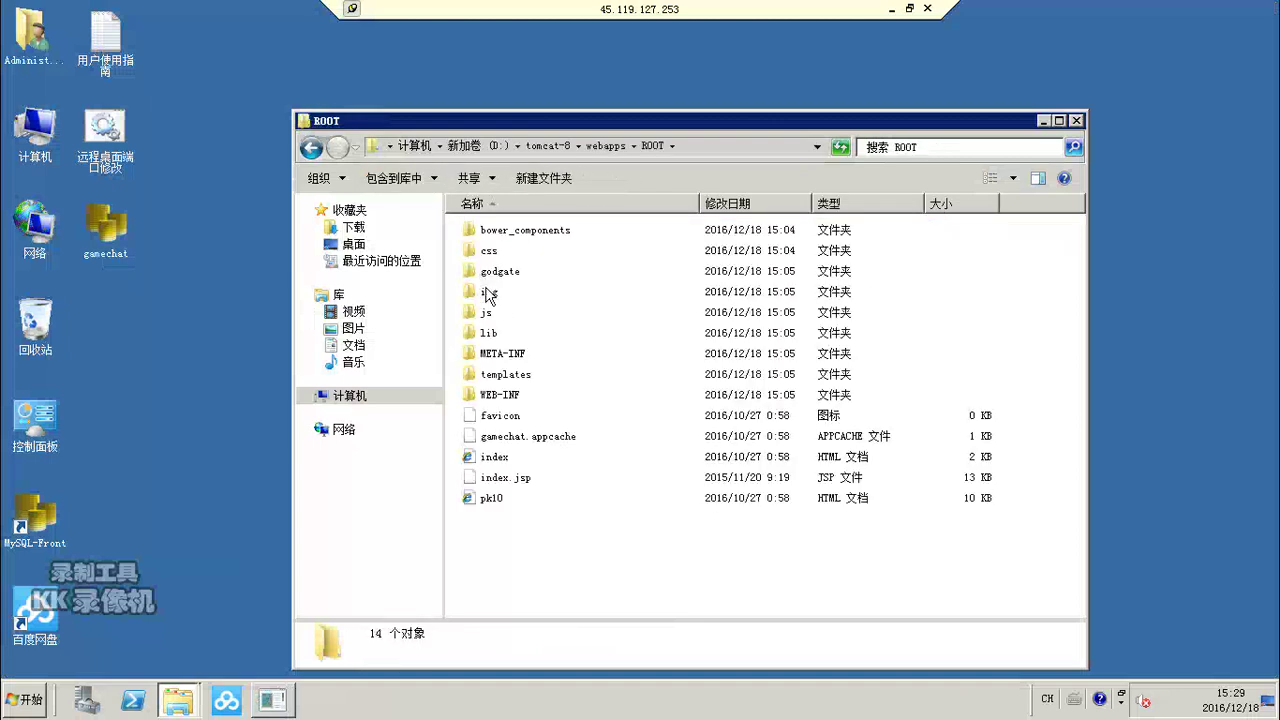
pyautogui.doubleClick(485, 314)
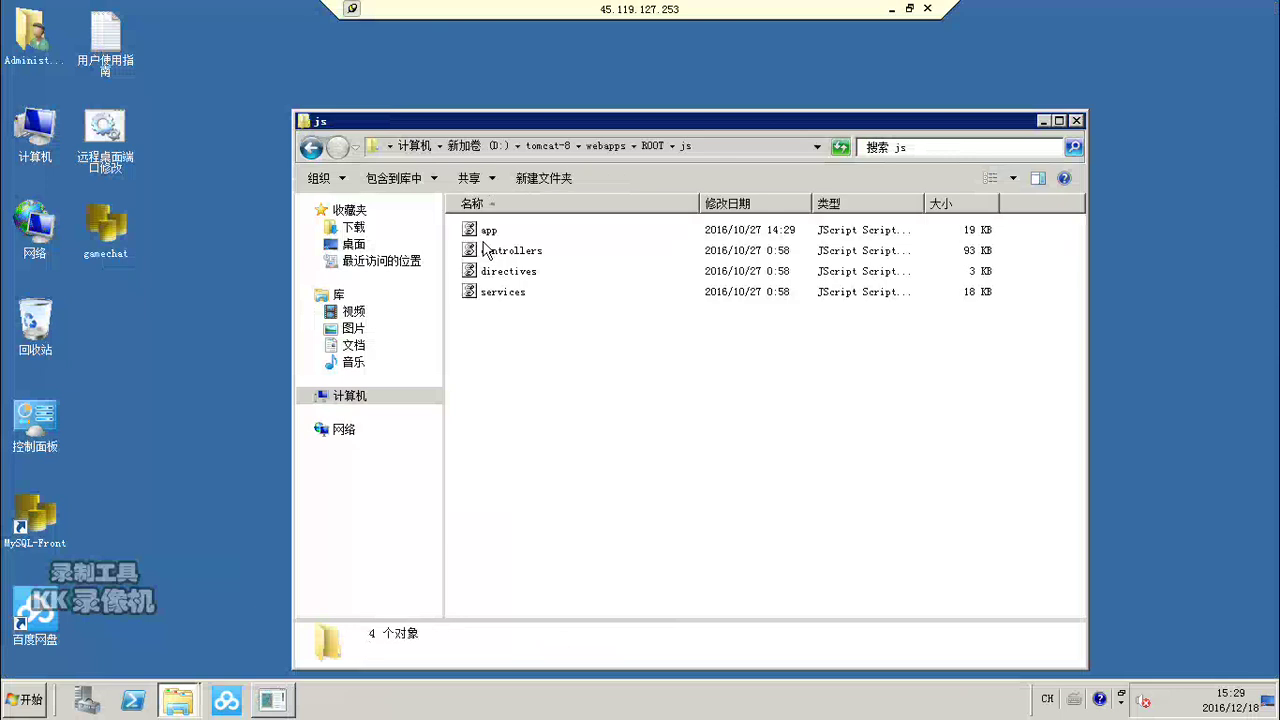
pyautogui.click(485, 238)
pyautogui.rightClick(485, 238)
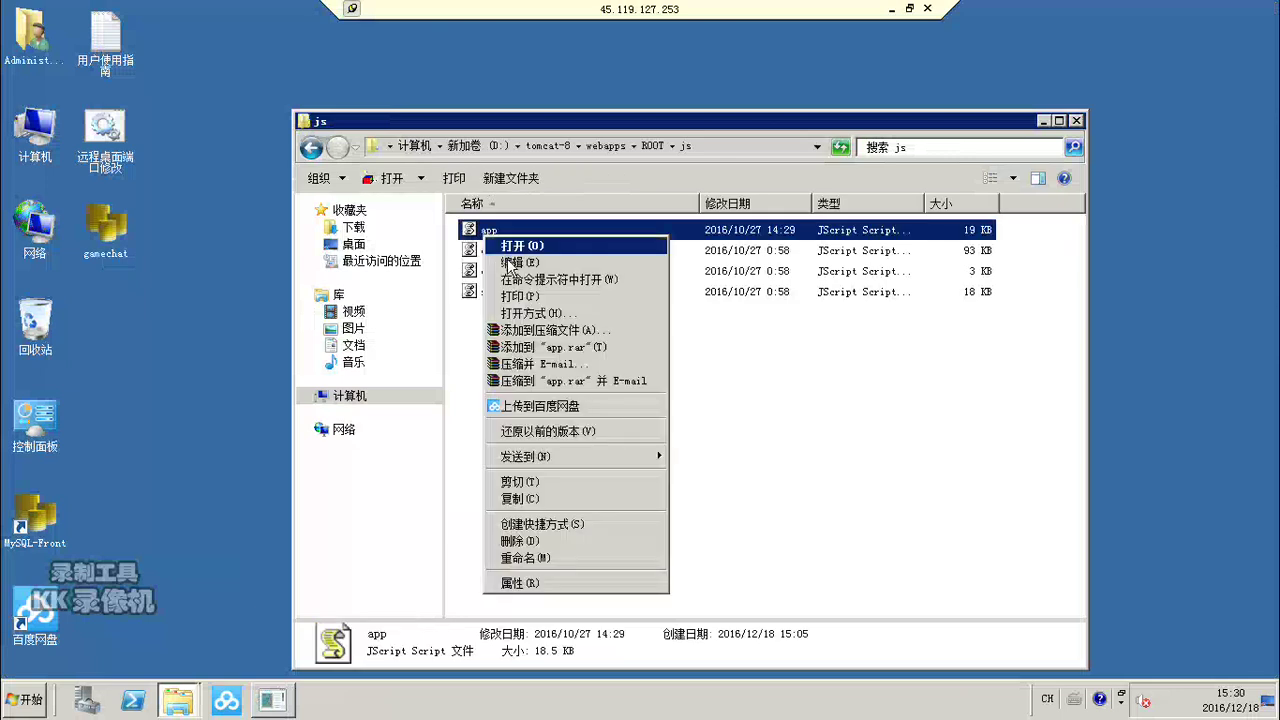
pyautogui.click(507, 263)
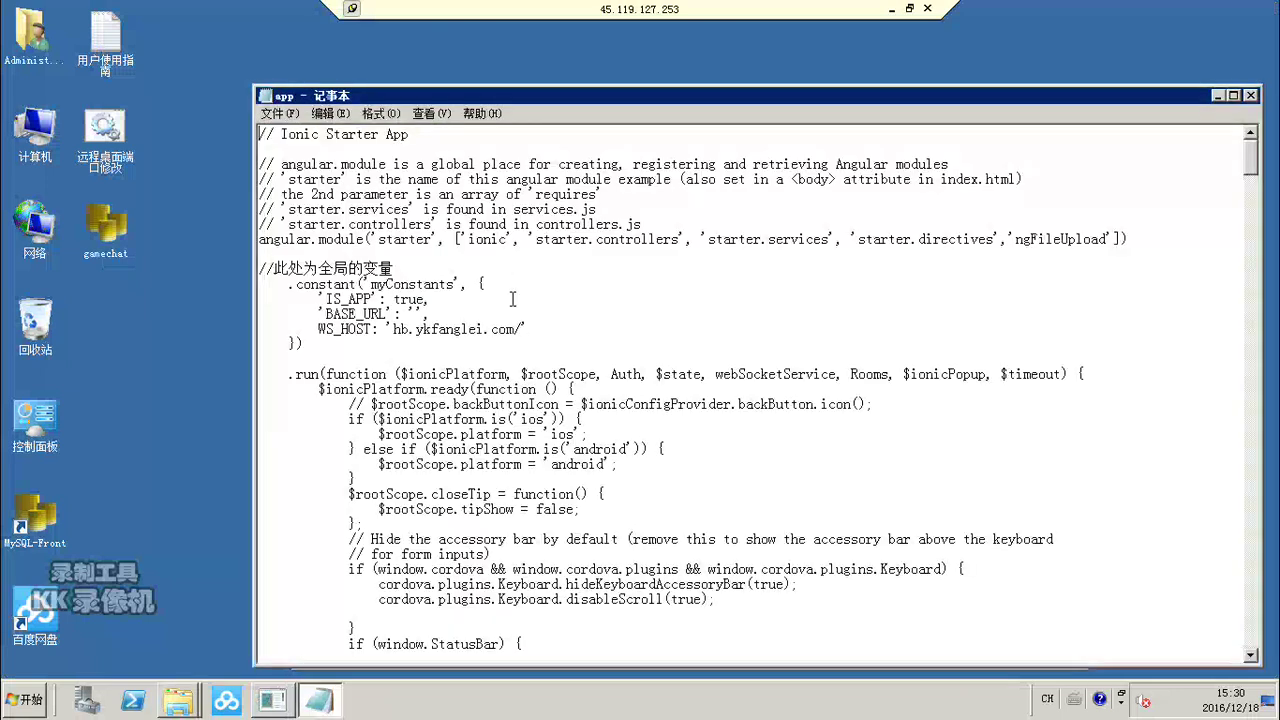
# Step: Replace WS_HOST's hb.ykfanglei.com with nn.fjujia.cn and save app.js
pyautogui.moveTo(393, 328); pyautogui.dragTo(514, 328)
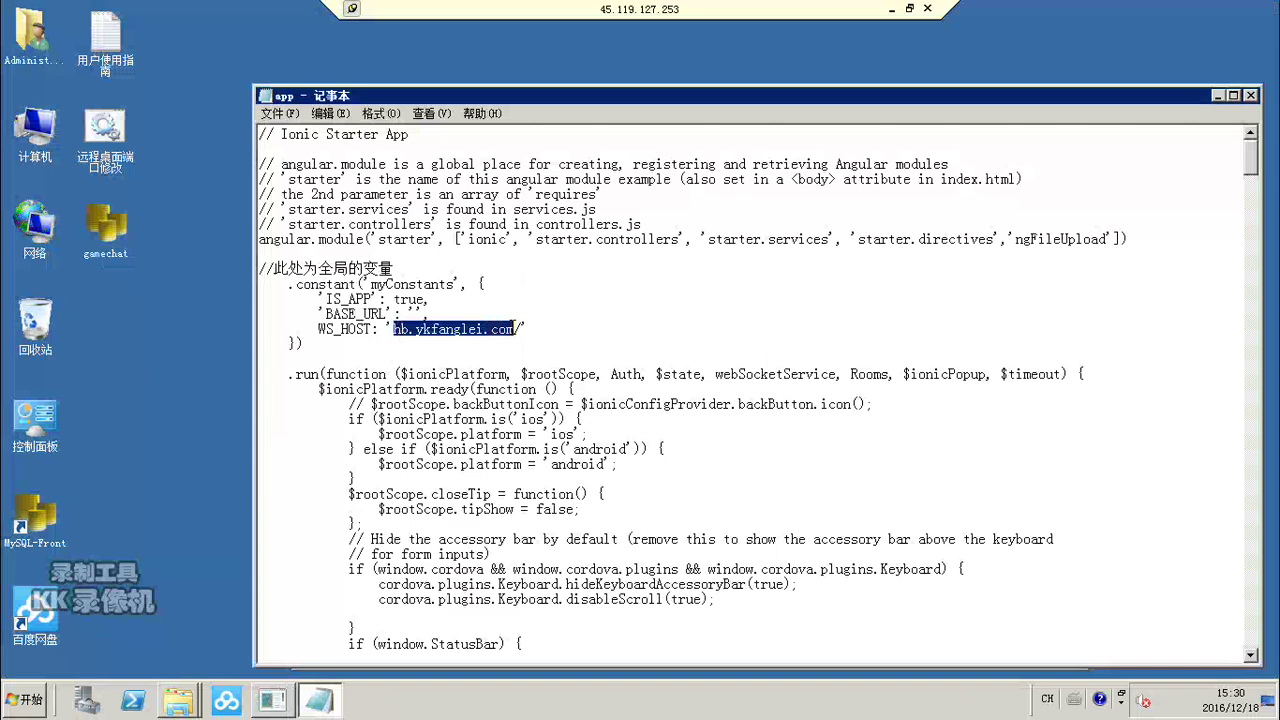
pyautogui.write('nn.fjujia.cn')
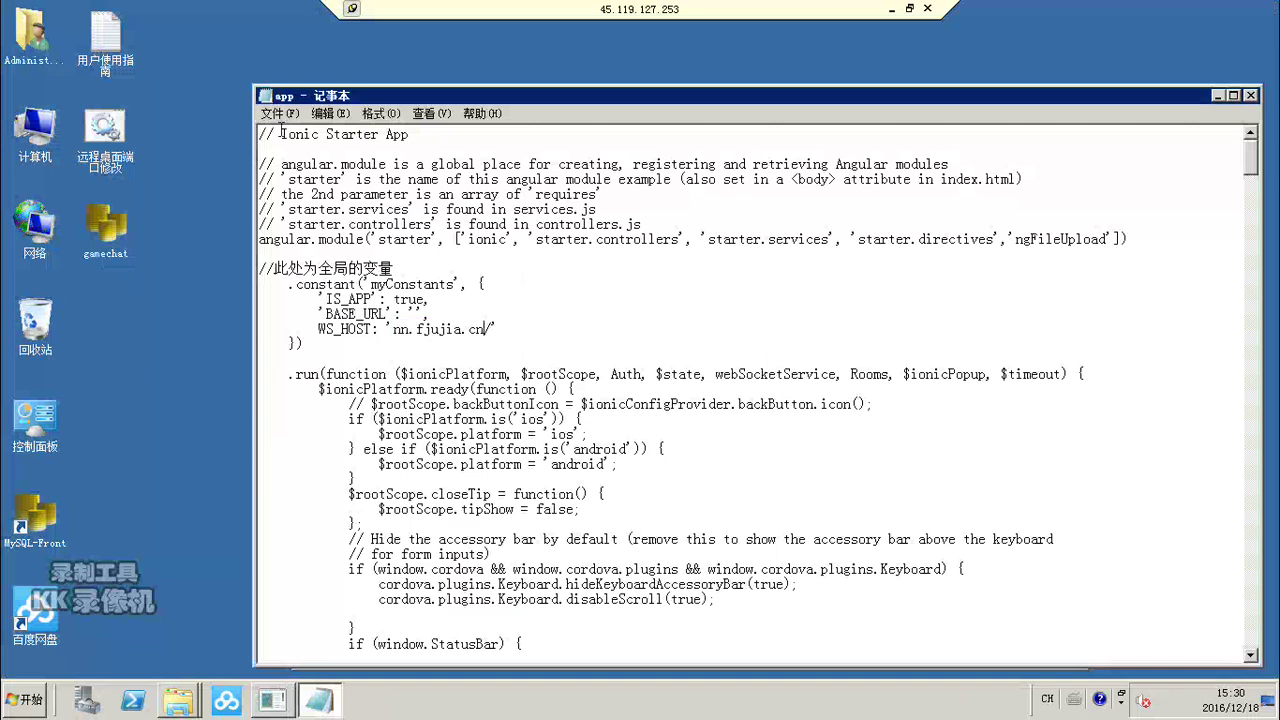
pyautogui.click(273, 113)
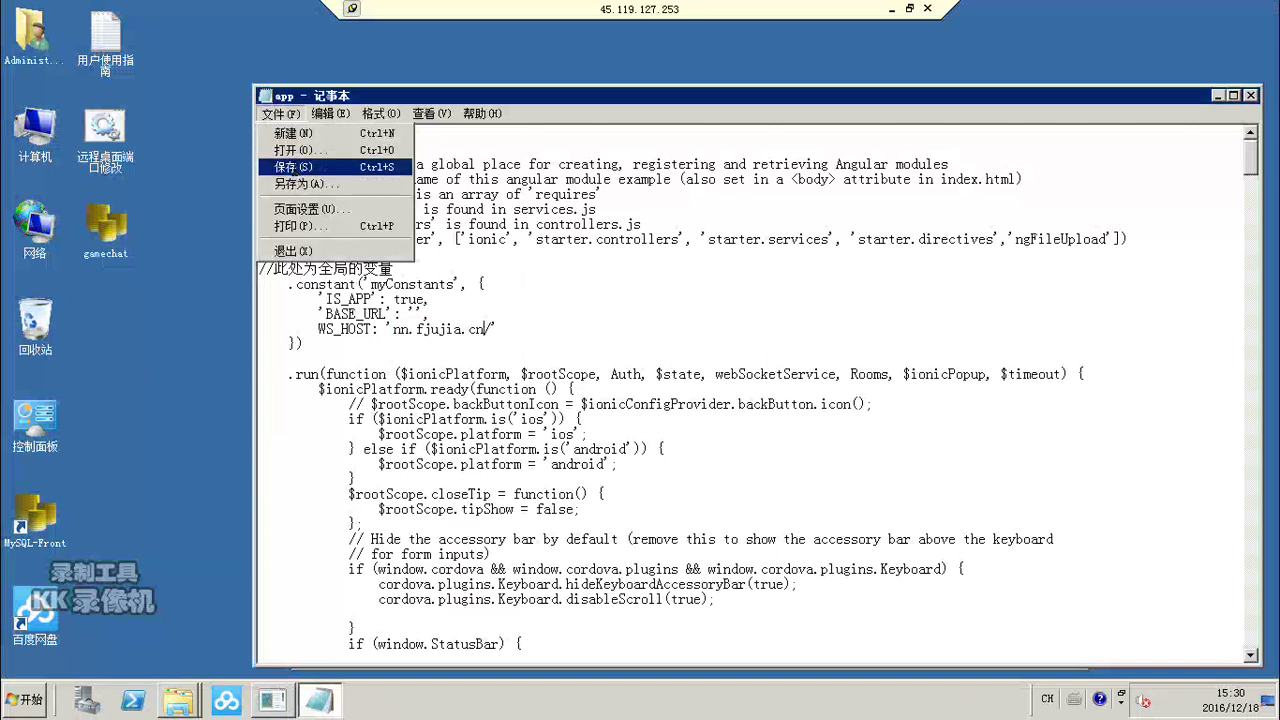
pyautogui.click(287, 165)
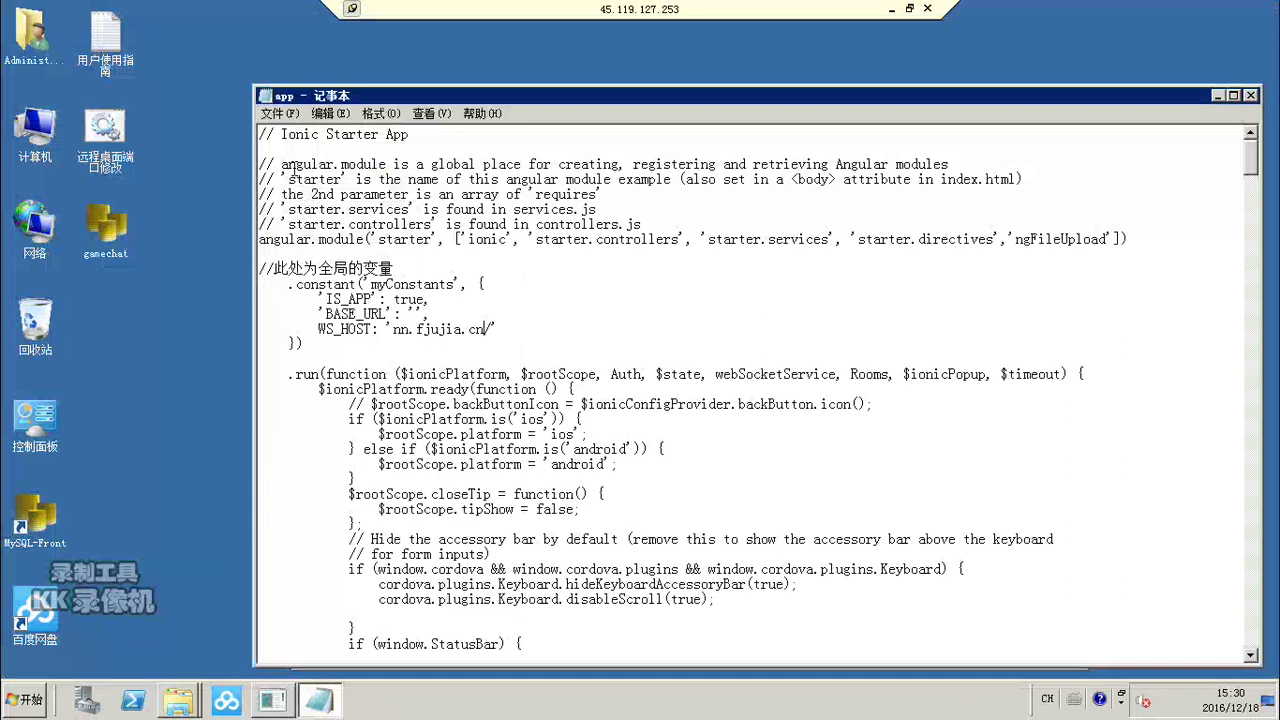